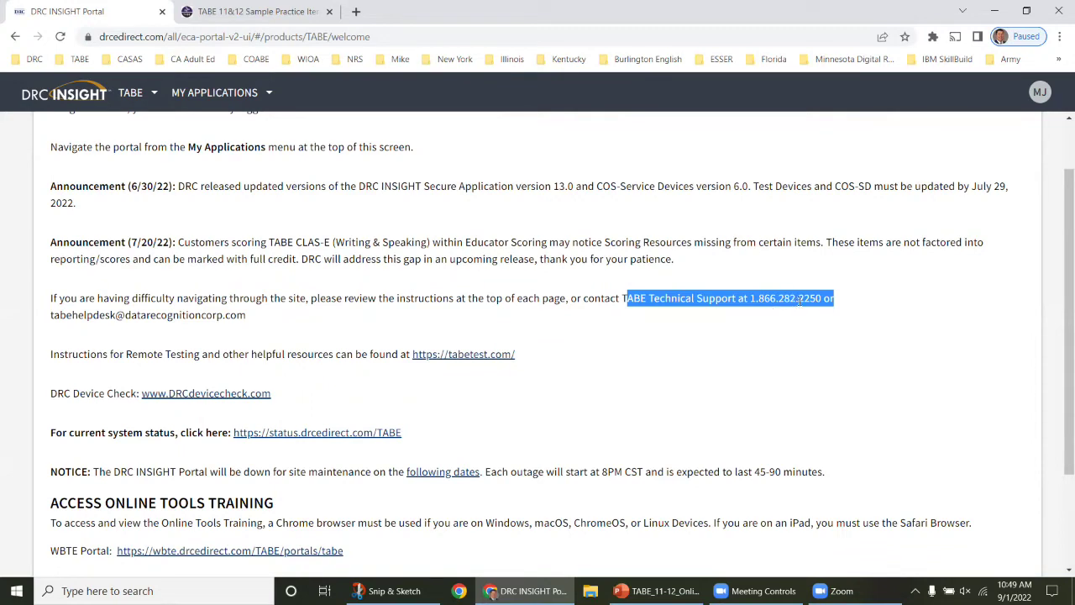
pyautogui.click(796, 299)
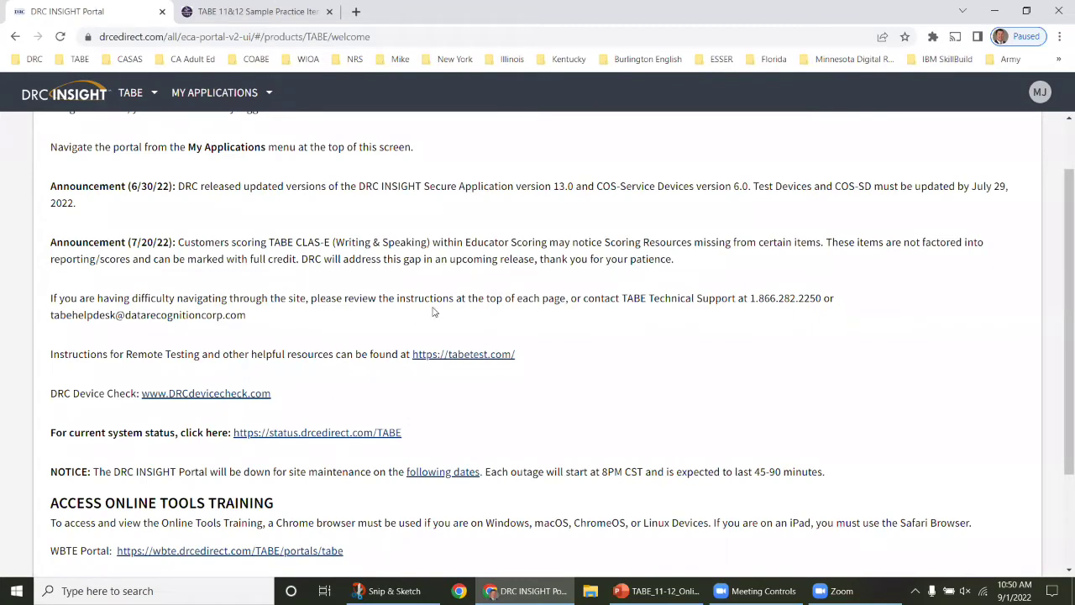
pyautogui.click(463, 357)
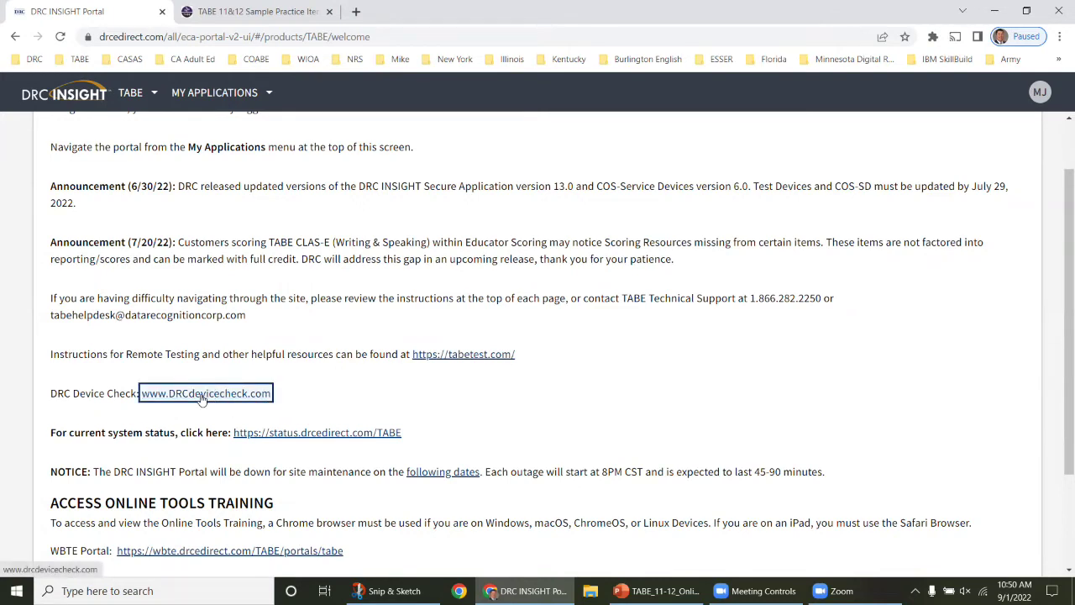
pyautogui.click(202, 395)
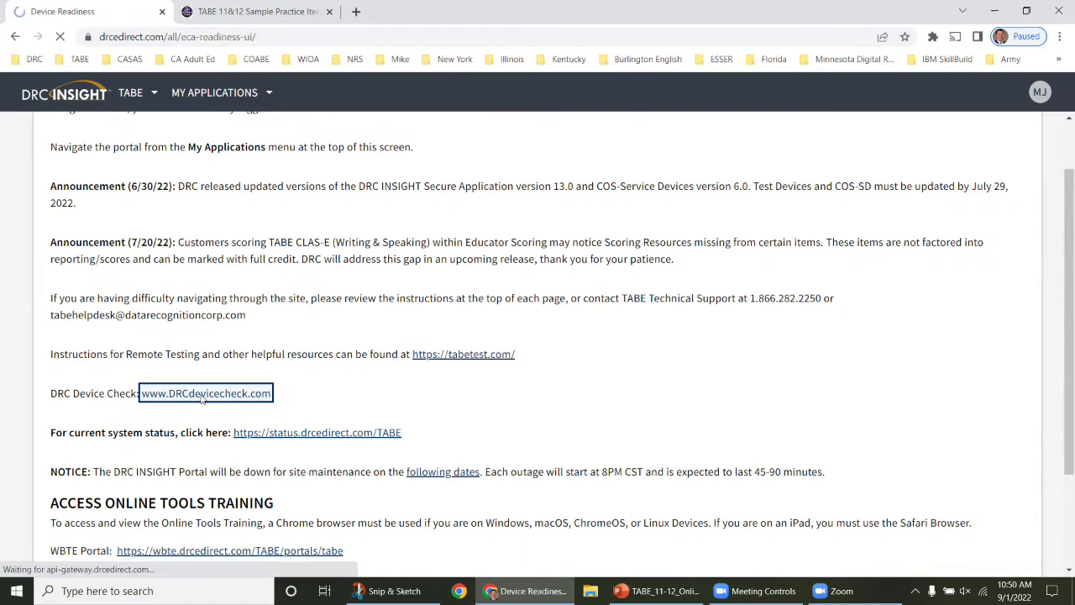
pyautogui.click(537, 246)
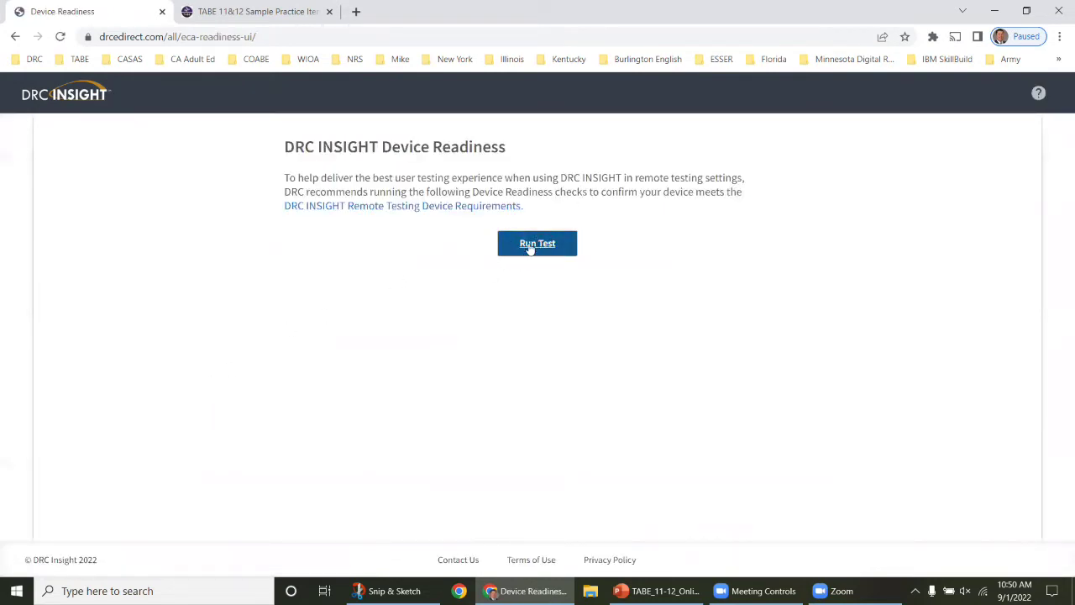
pyautogui.click(530, 246)
# Step: Confirm every readiness item shows PASSED, then go back to the portal welcome page
pyautogui.scroll(-1, 642, 356)
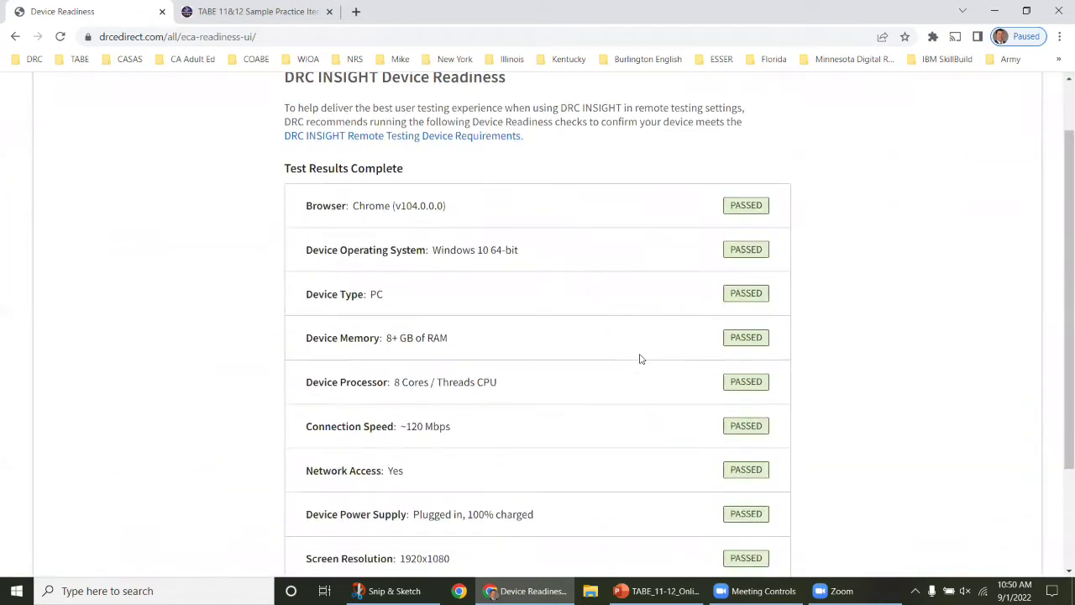
pyautogui.scroll(-1, 640, 359)
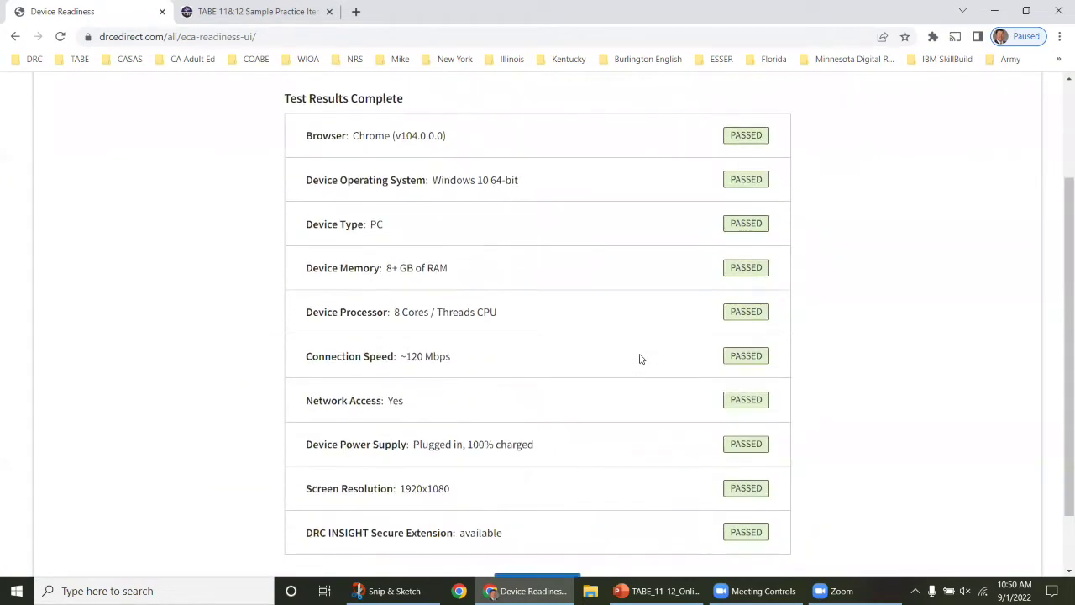
pyautogui.scroll(-1, 708, 394)
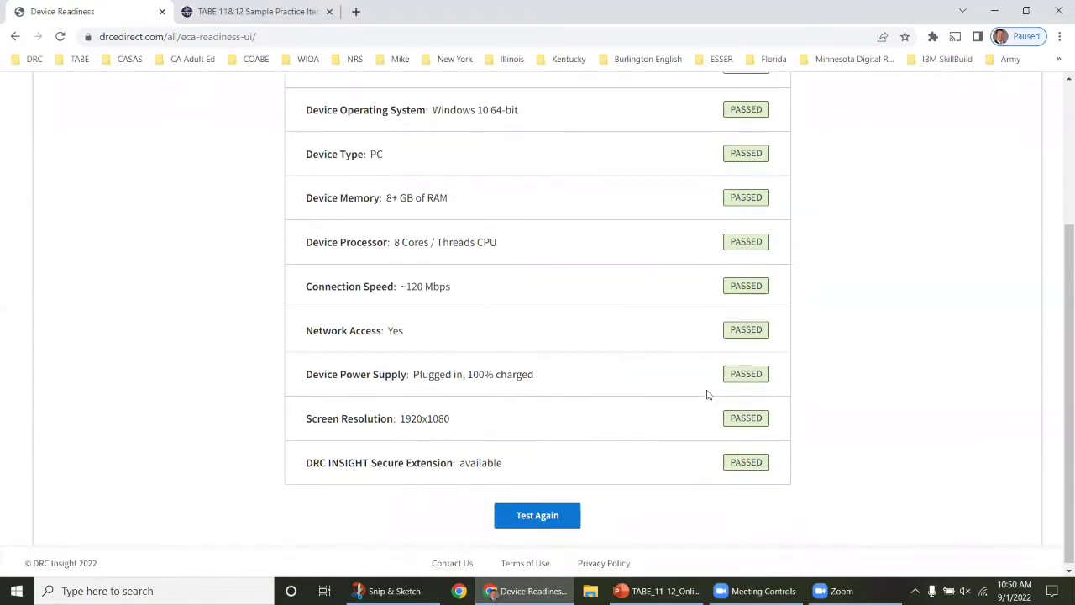
pyautogui.scroll(1, 708, 391)
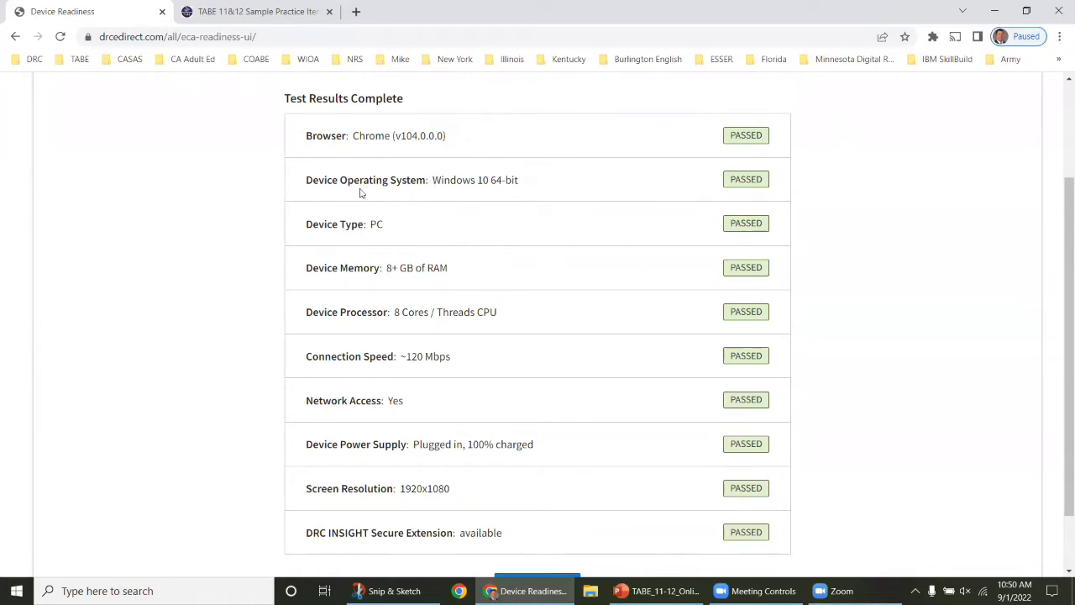
pyautogui.click(15, 38)
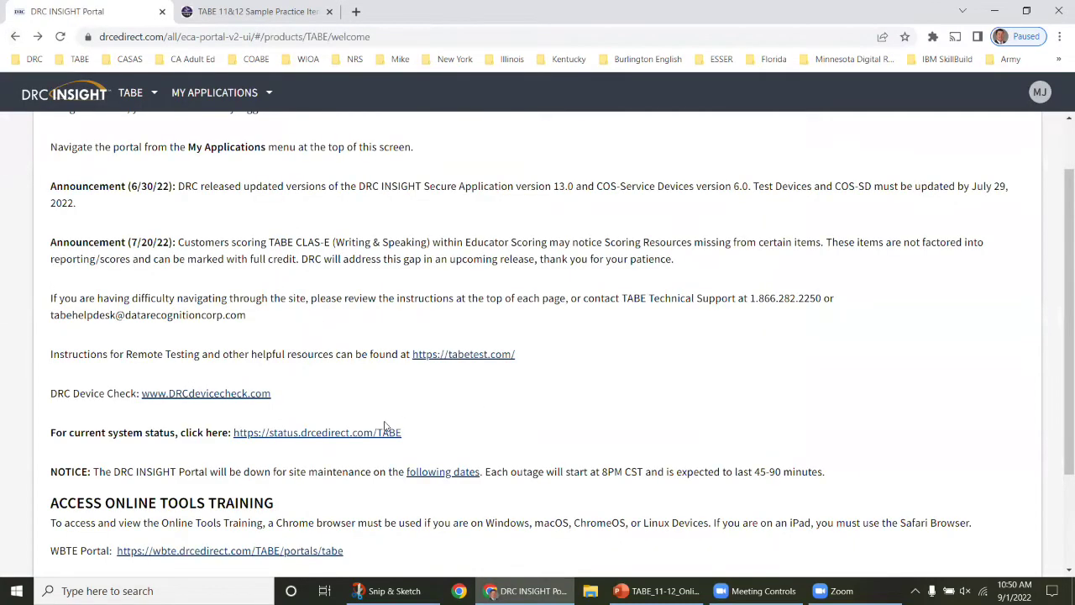
pyautogui.scroll(-1, 504, 402)
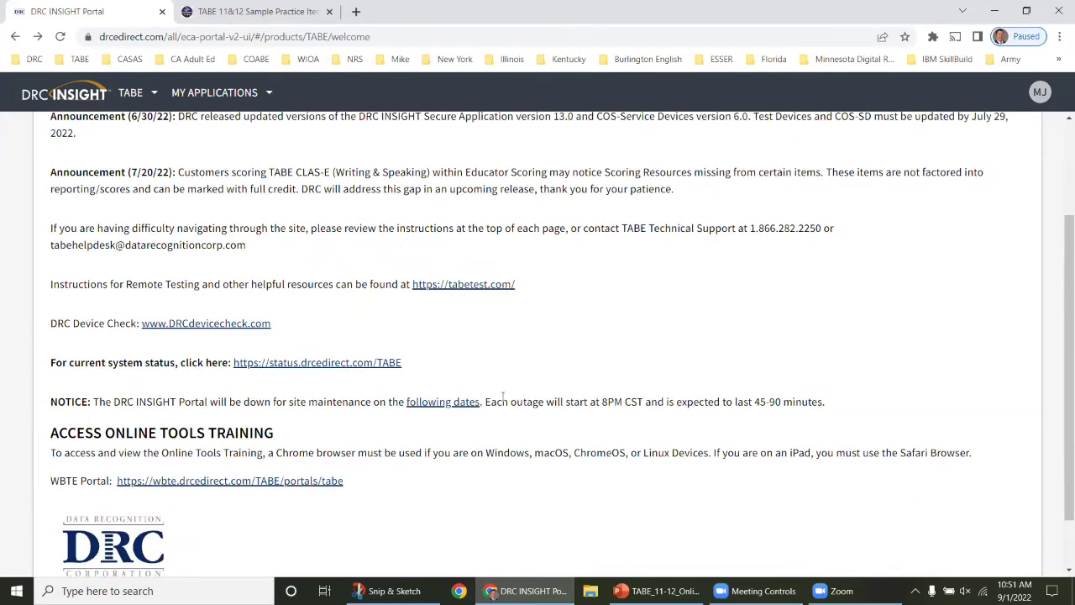
pyautogui.click(319, 367)
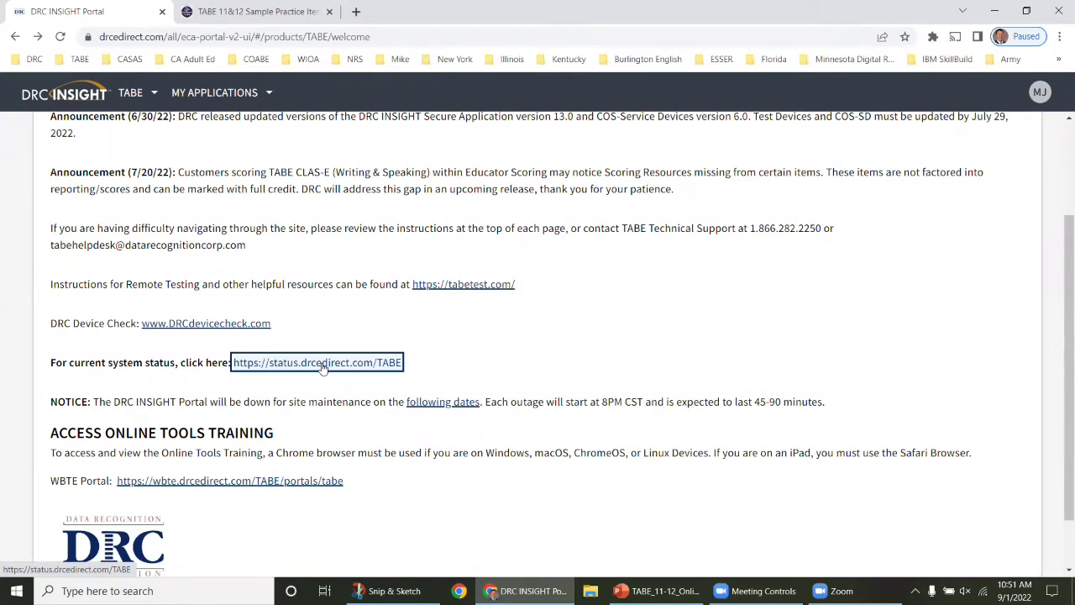
# Step: Open the TABE status page and confirm Normal Operations for Portal, Online Testing and Educator Scoring
pyautogui.click(321, 368)
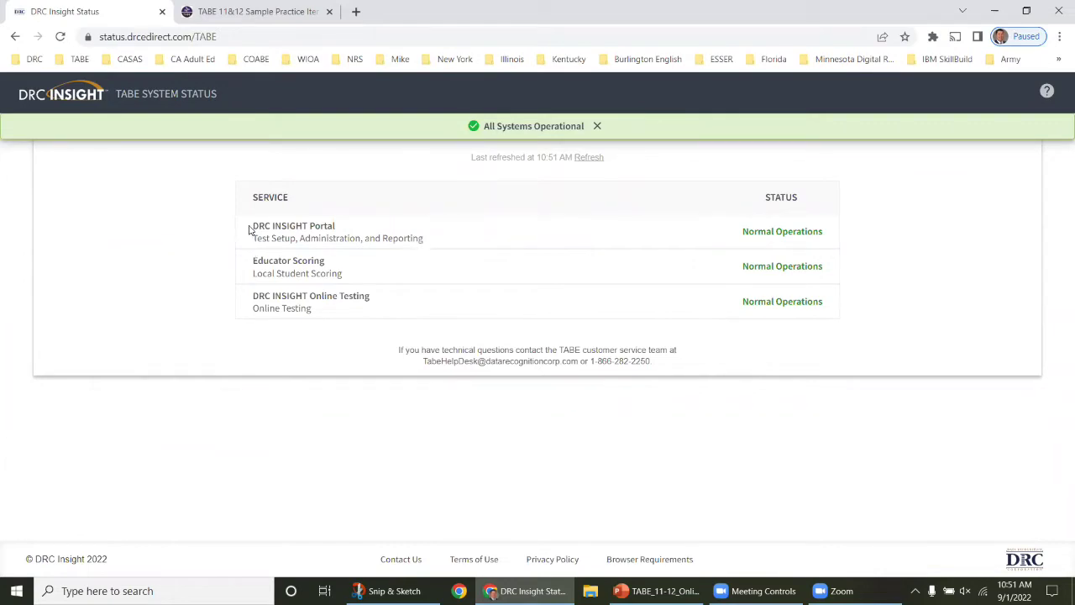
pyautogui.moveTo(251, 228); pyautogui.dragTo(436, 244)
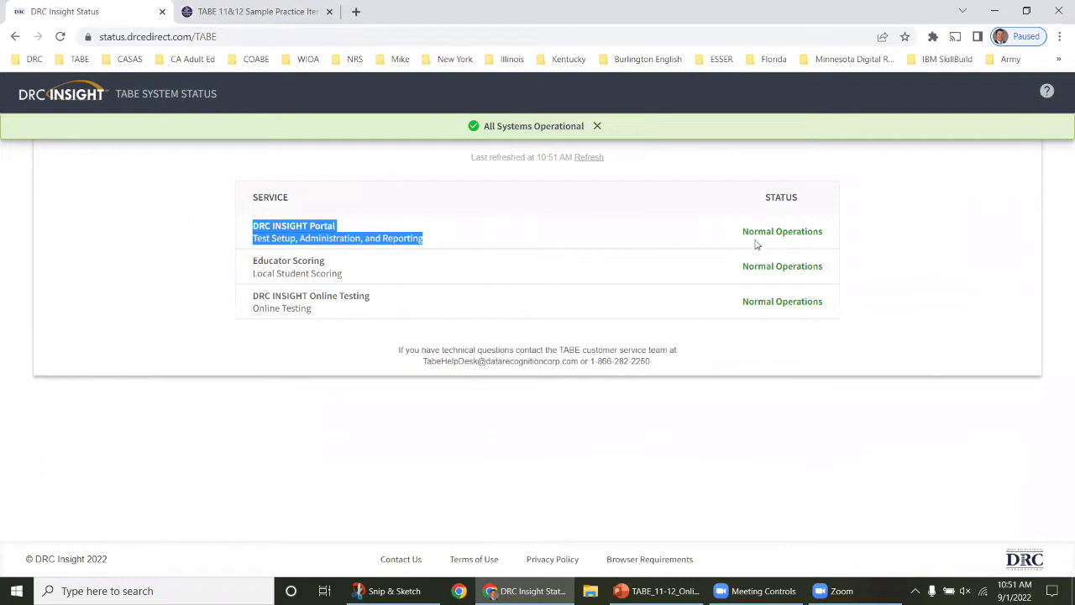
pyautogui.moveTo(742, 232); pyautogui.dragTo(839, 231)
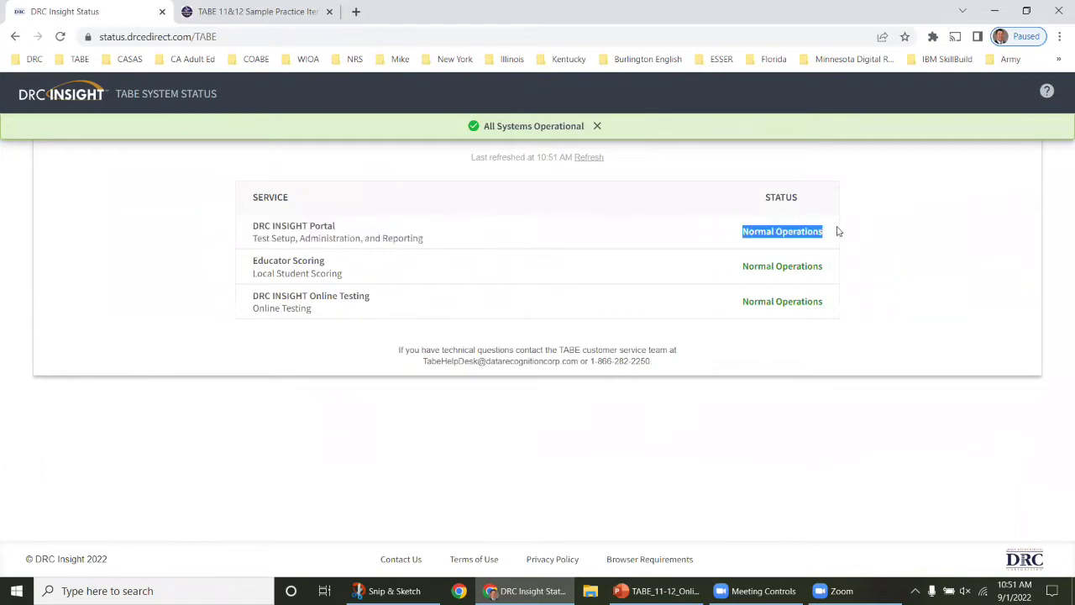
pyautogui.click(288, 296)
pyautogui.tripleClick(289, 296)
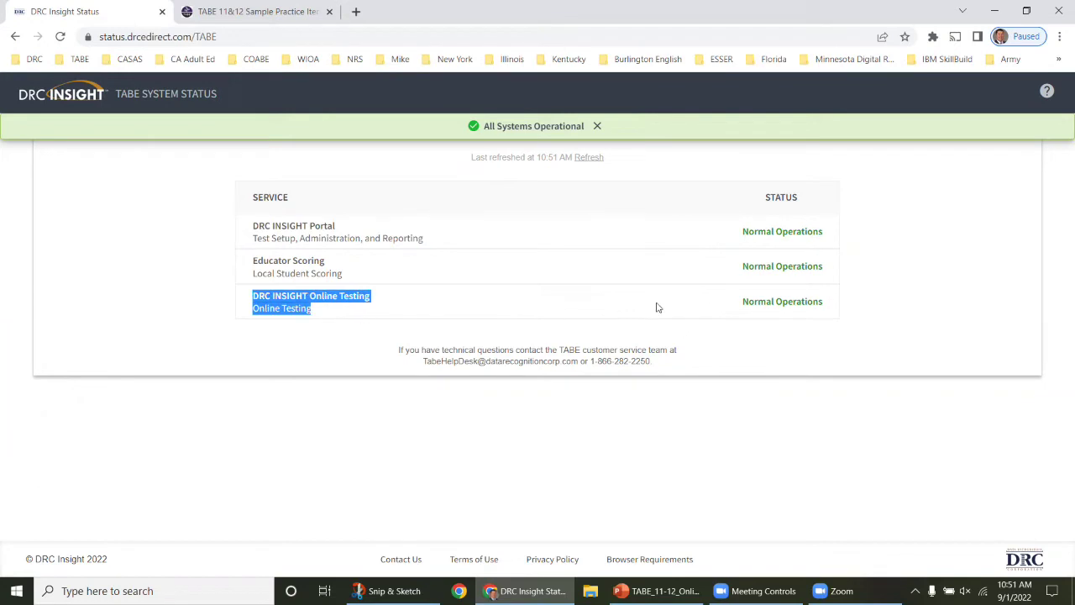
pyautogui.moveTo(743, 302); pyautogui.dragTo(787, 303)
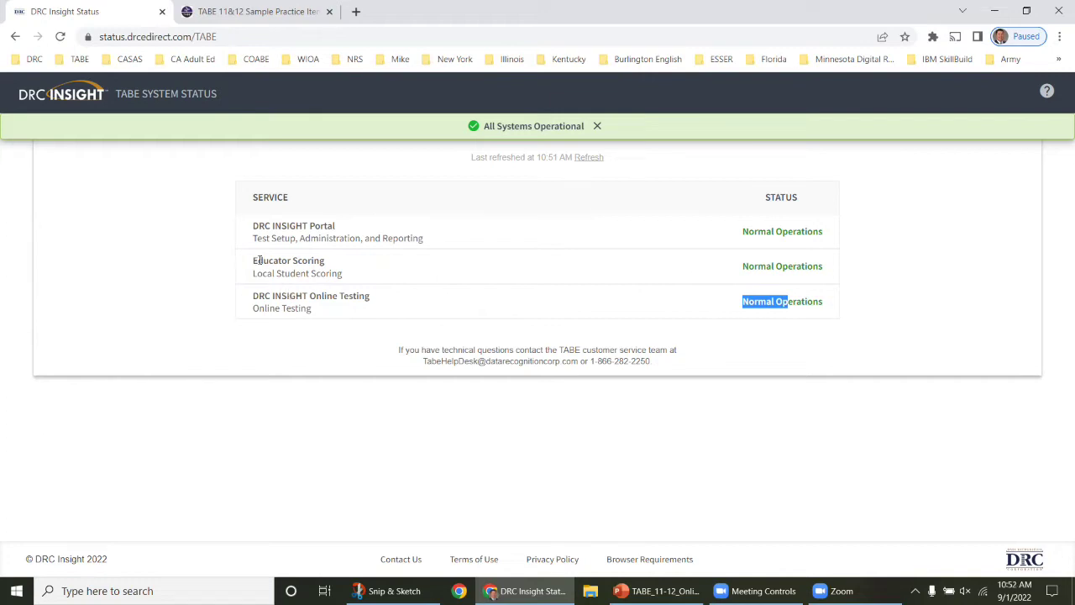
pyautogui.moveTo(245, 263); pyautogui.dragTo(363, 272)
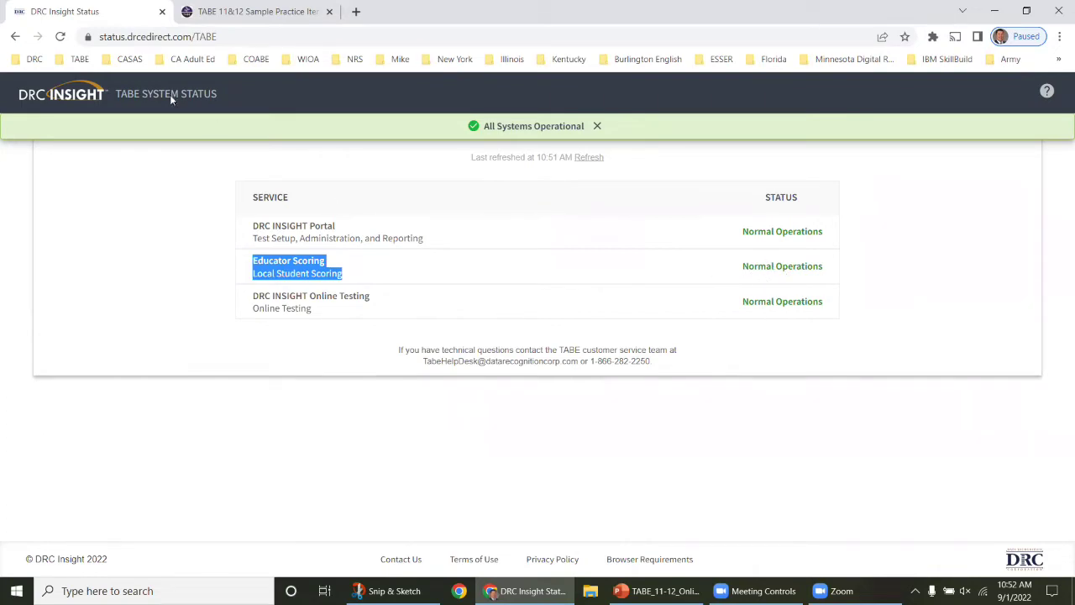
# Step: Back on the welcome page, open Student Management under MY APPLICATIONS' POST-TEST ACTIONS
pyautogui.click(16, 36)
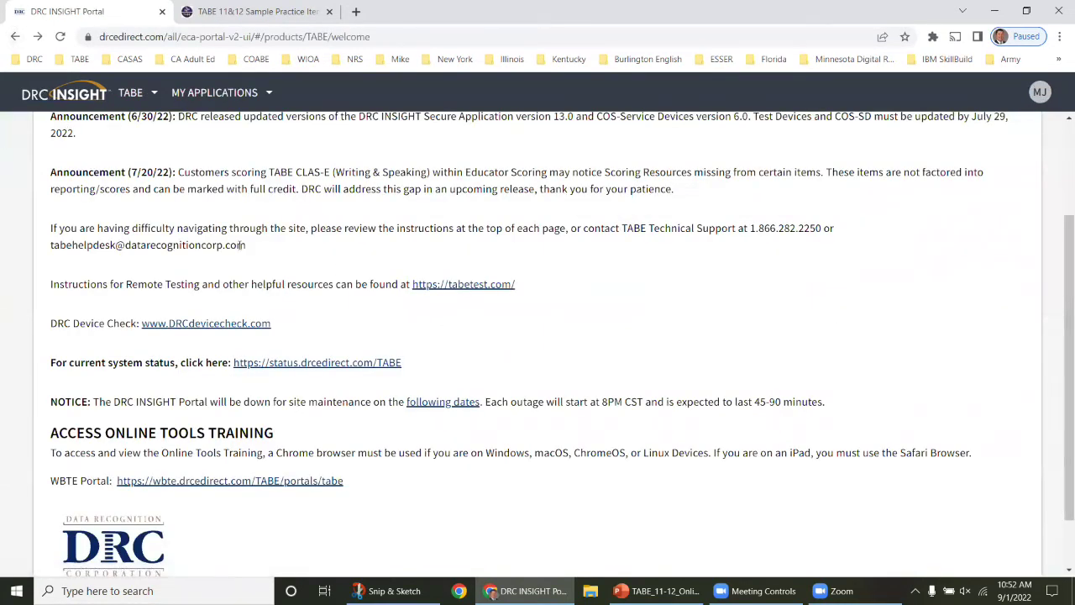
pyautogui.scroll(2, 229, 237)
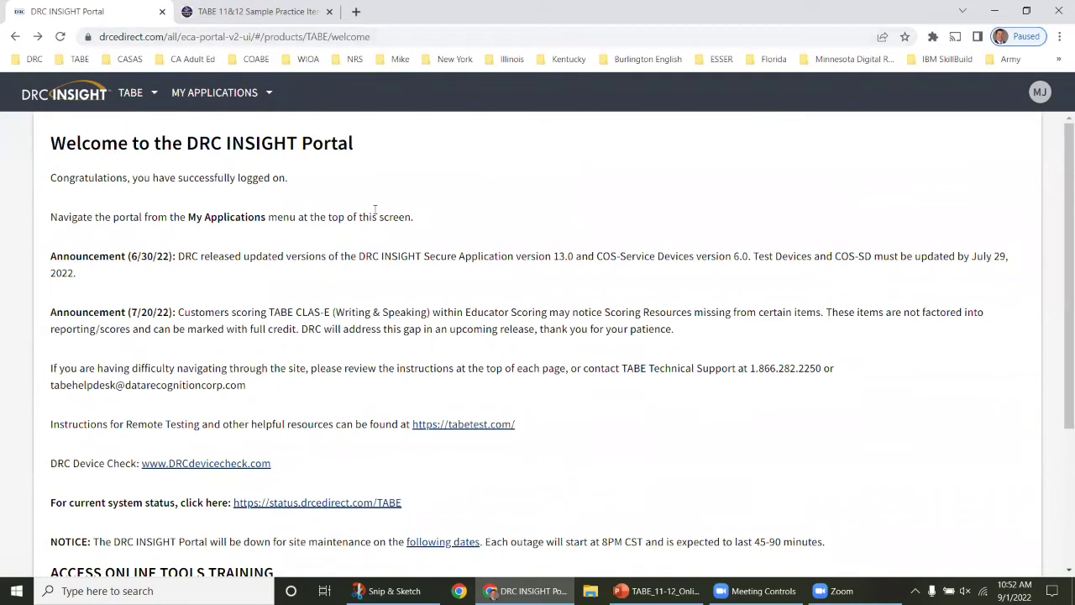
pyautogui.click(204, 98)
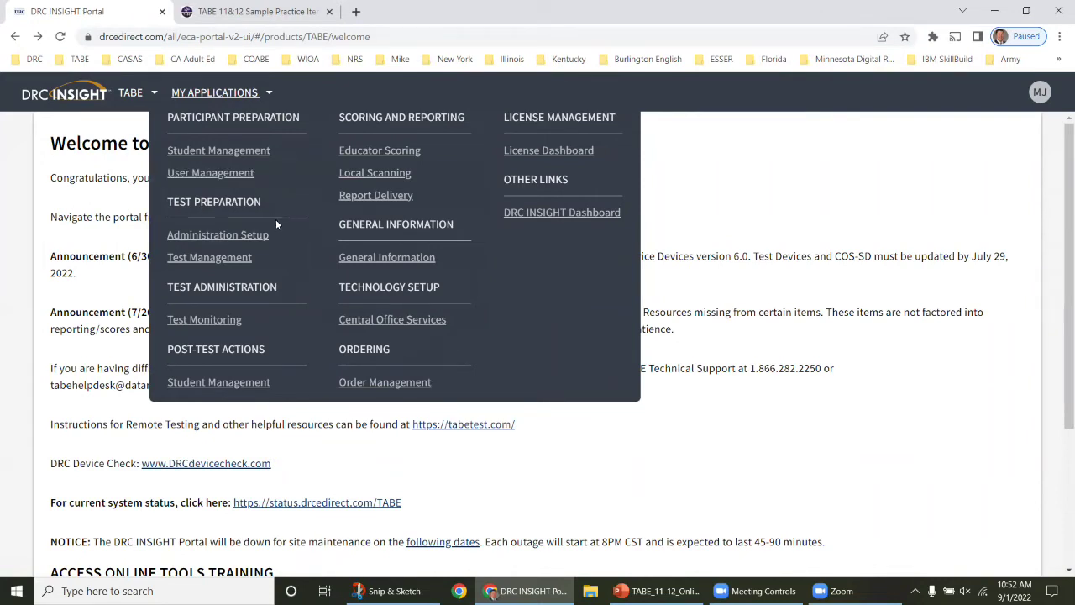
pyautogui.click(253, 384)
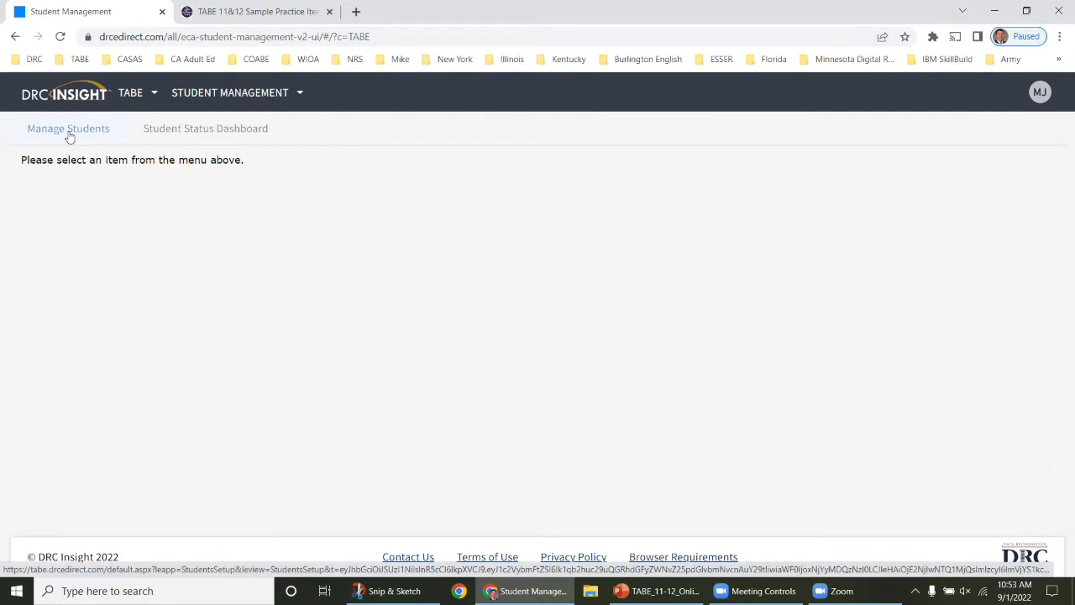
# Step: Open Manage Students and look over its Last Name, First Name, Student ID filters and Students table
pyautogui.click(69, 132)
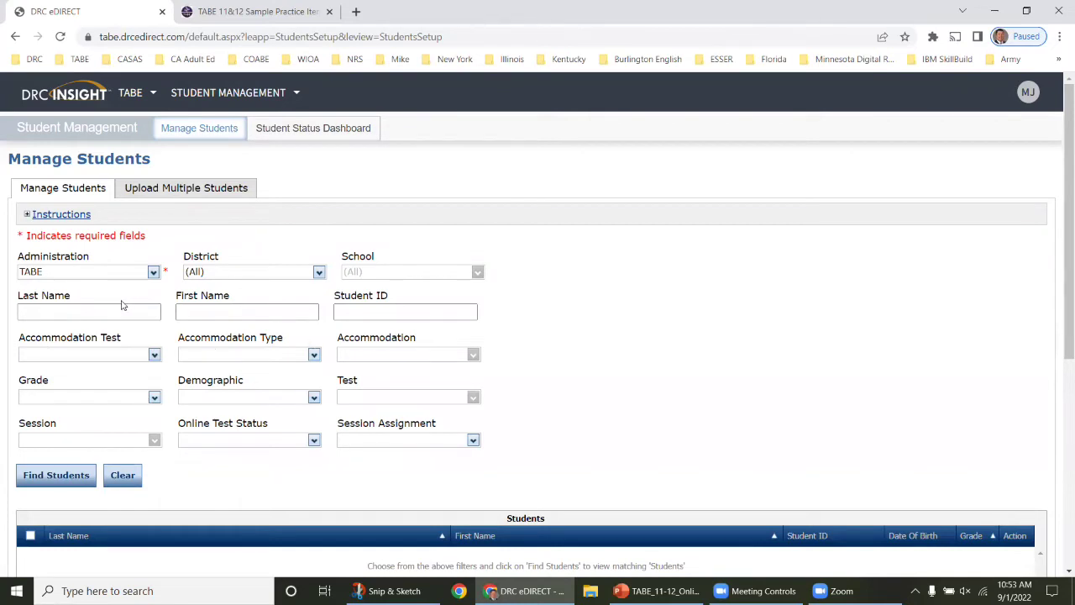
pyautogui.click(88, 304)
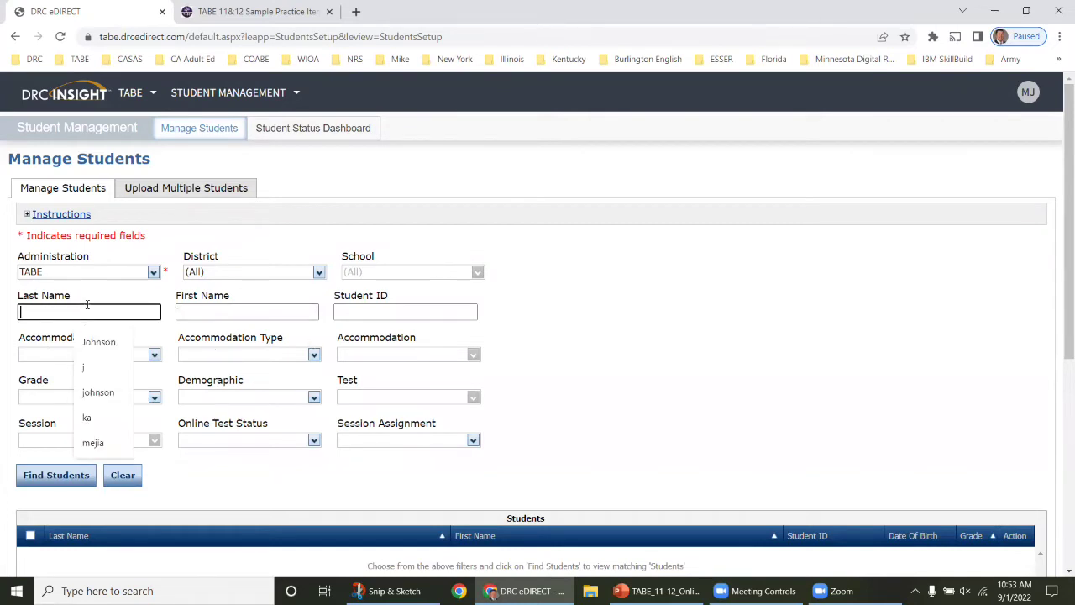
pyautogui.click(191, 312)
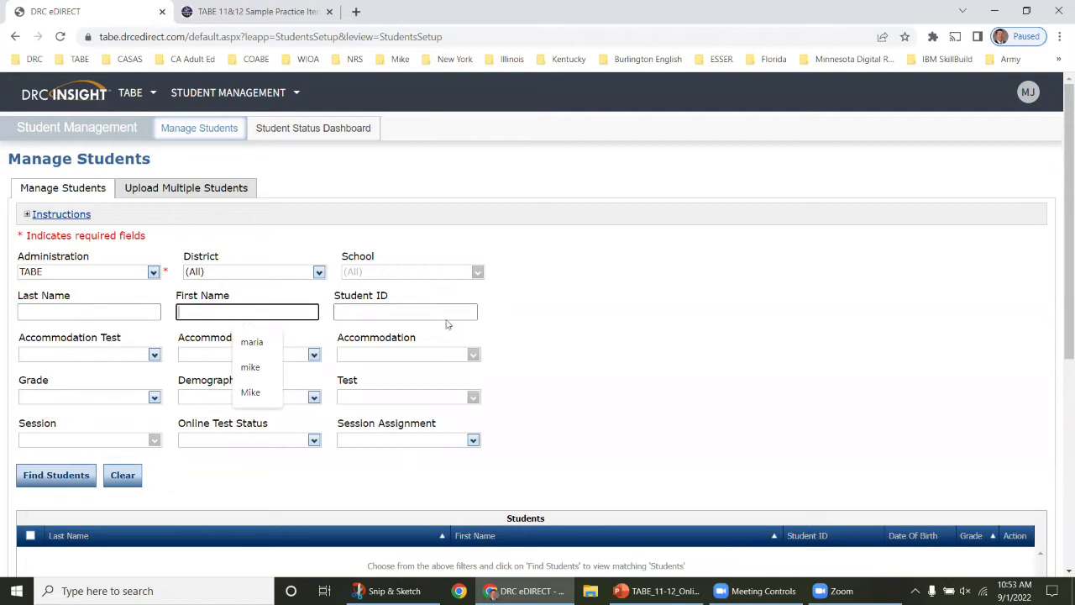
pyautogui.click(402, 313)
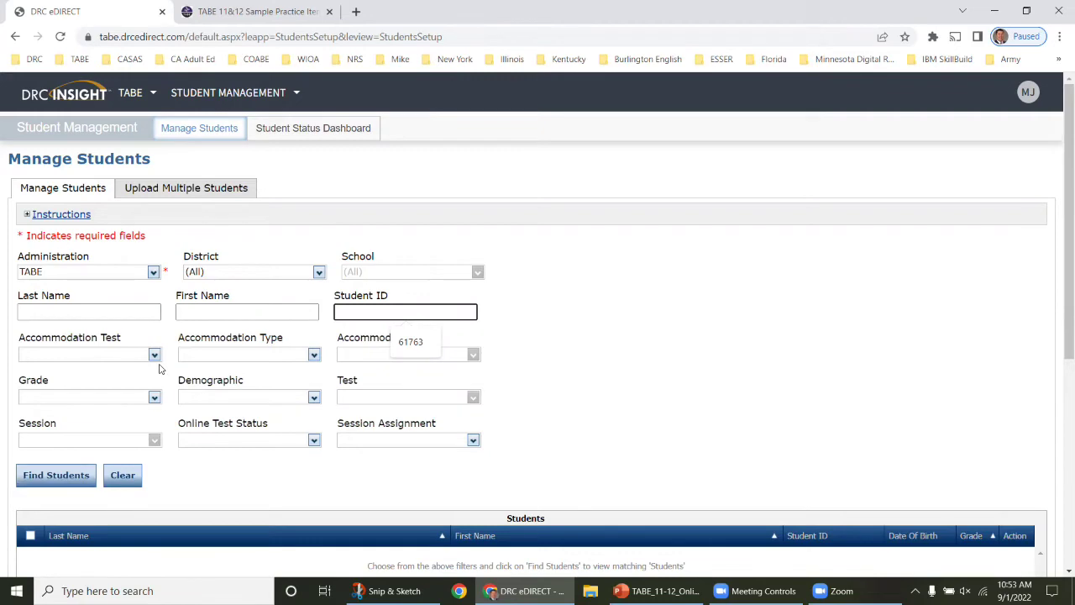
pyautogui.scroll(-5, 160, 367)
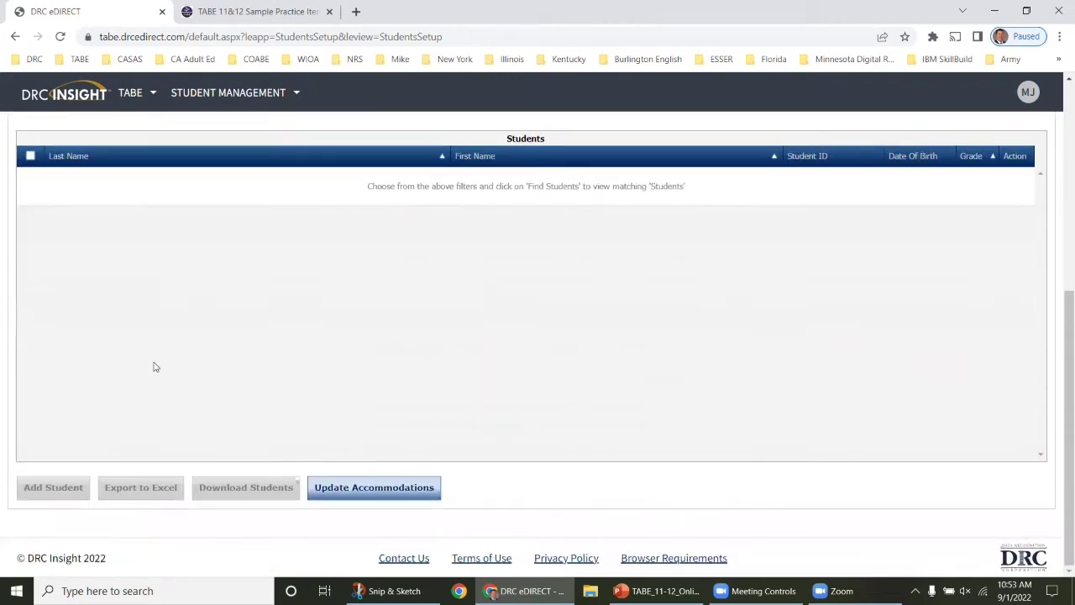
pyautogui.scroll(5, 155, 367)
# Step: Set the search district and school to the TABE training entries
pyautogui.click(234, 241)
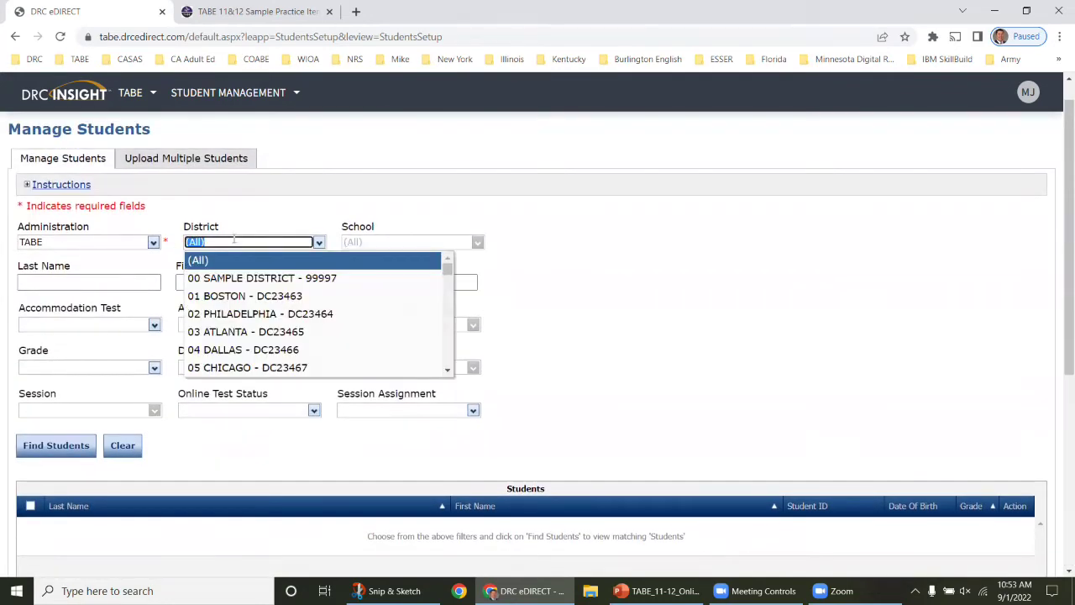
pyautogui.write('sal')
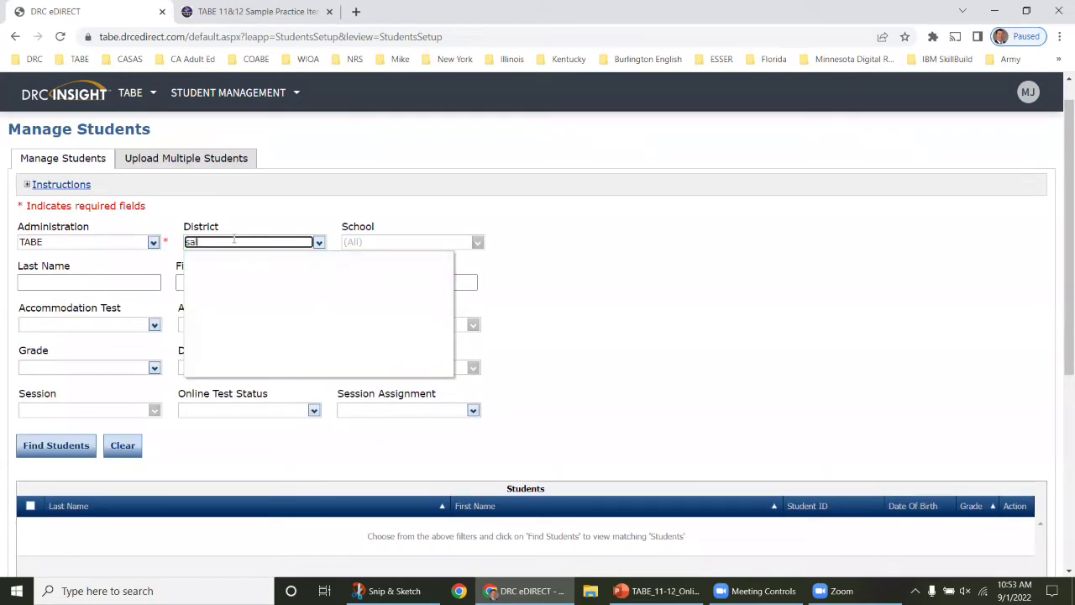
pyautogui.click(225, 299)
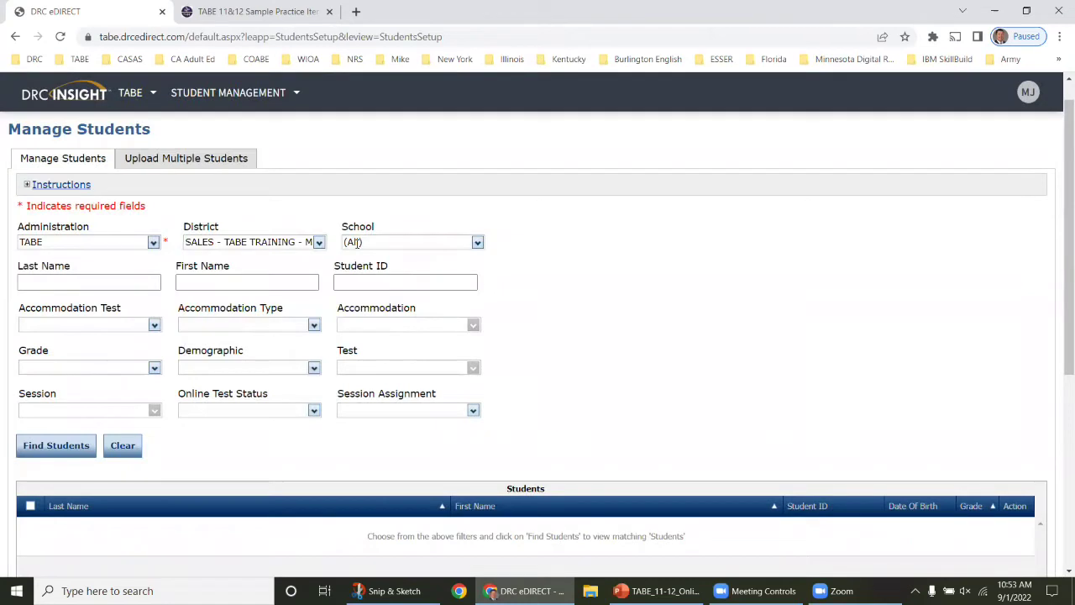
pyautogui.click(355, 241)
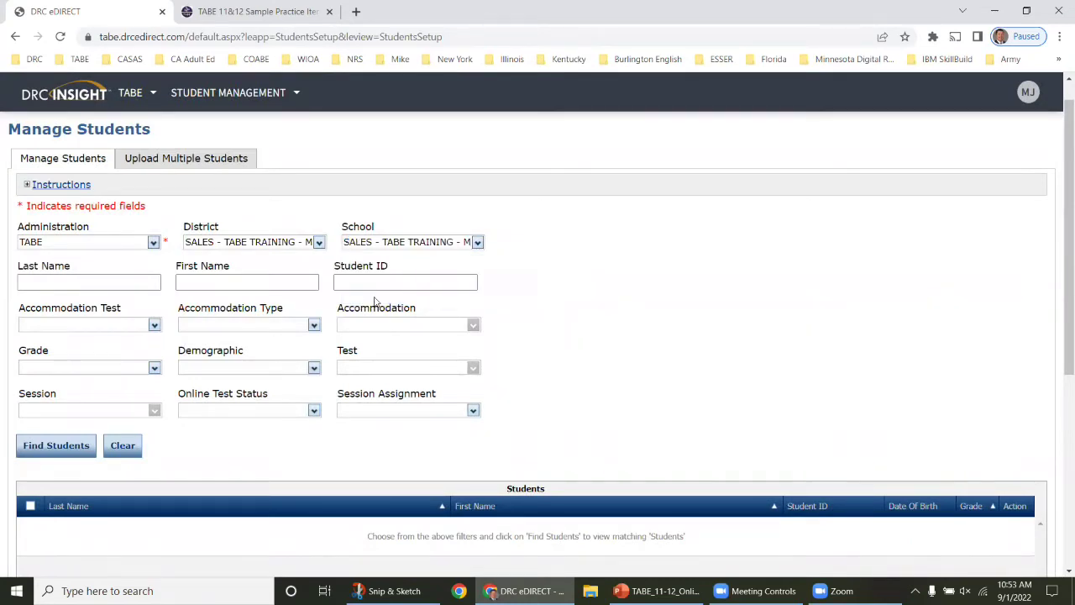
pyautogui.click(373, 295)
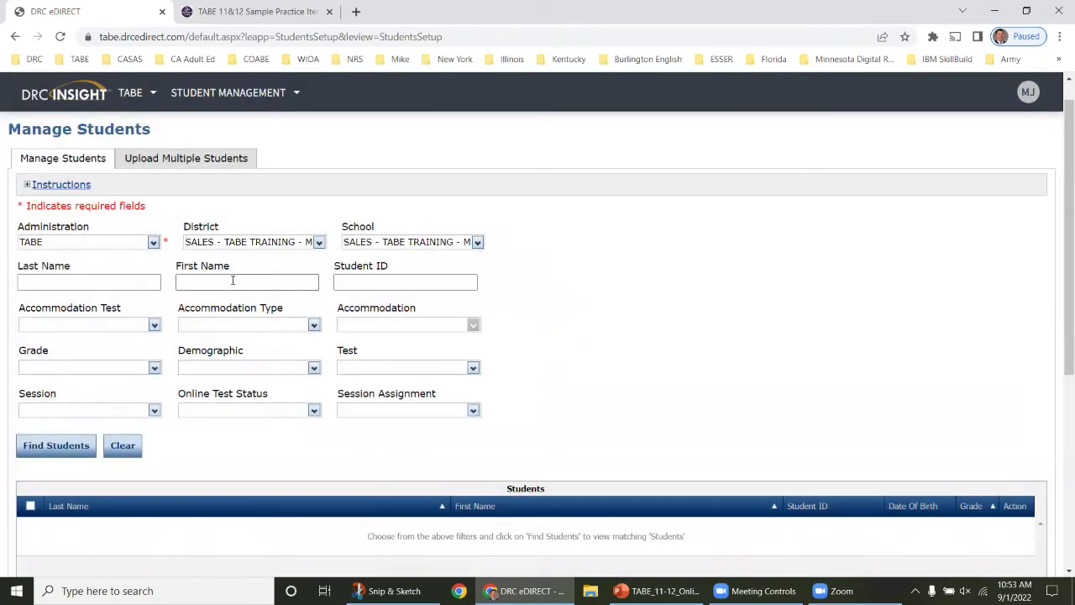
# Step: Search students by a first name, returning three matching records
pyautogui.click(232, 281)
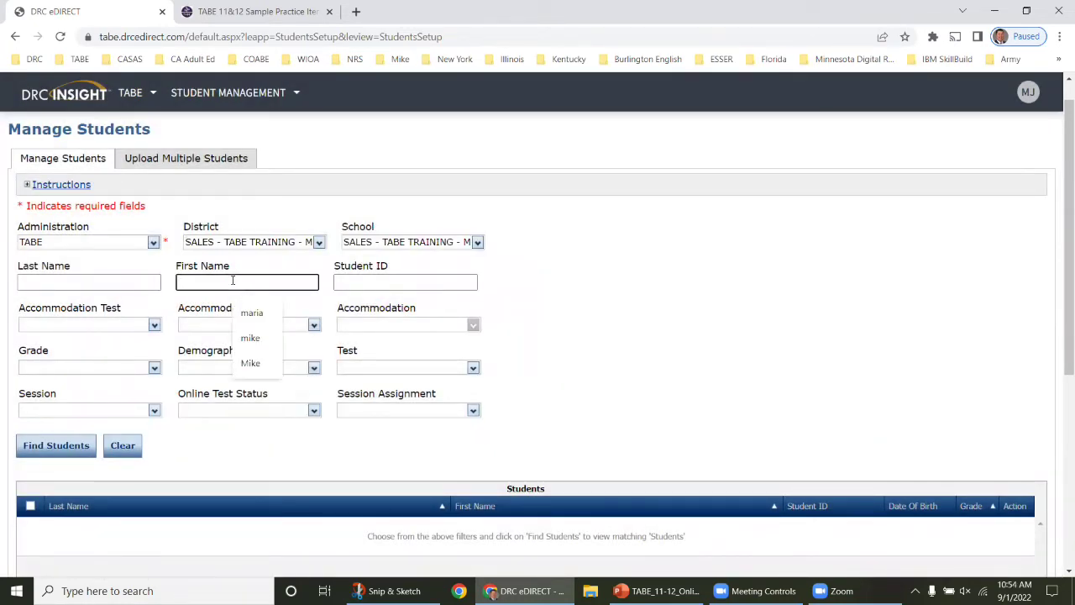
pyautogui.write('mike')
pyautogui.click(83, 447)
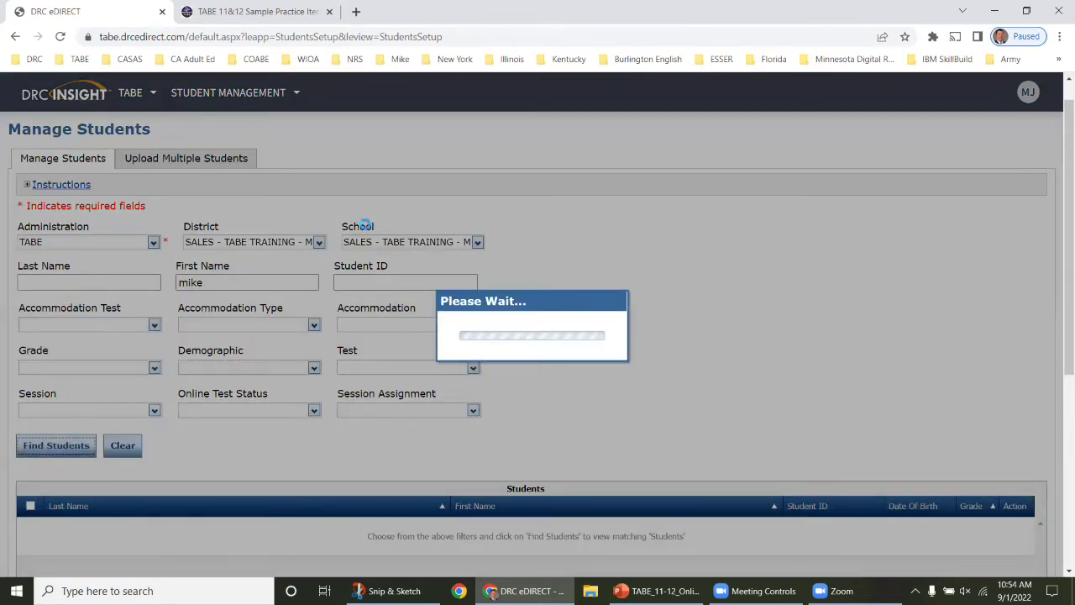
pyautogui.scroll(-3, 569, 374)
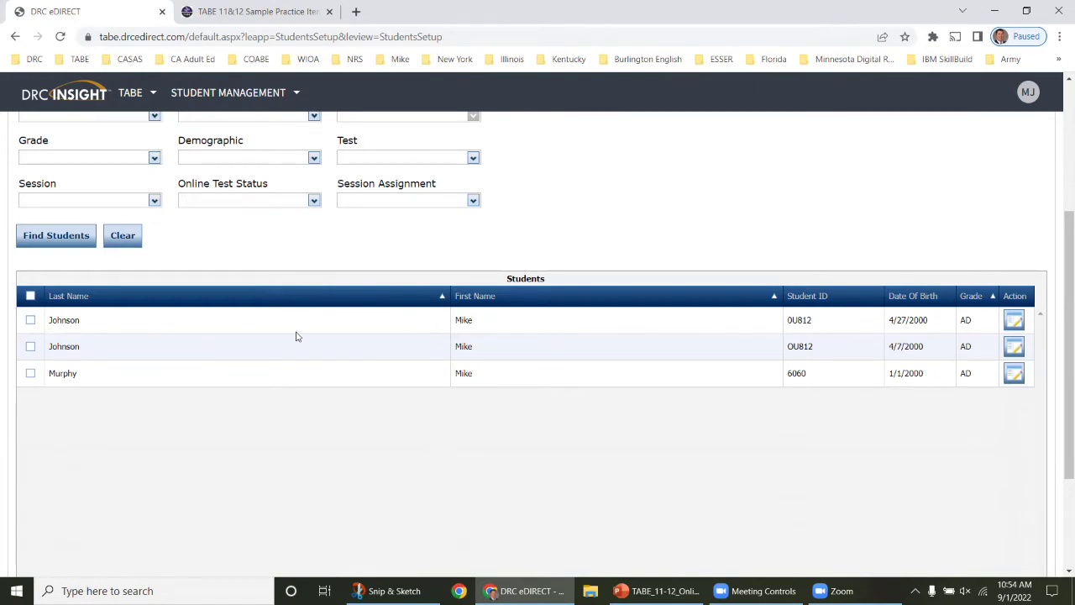
pyautogui.scroll(2, 297, 333)
# Step: Replace the first-name filter with a last-name search, returning 35 students
pyautogui.doubleClick(195, 213)
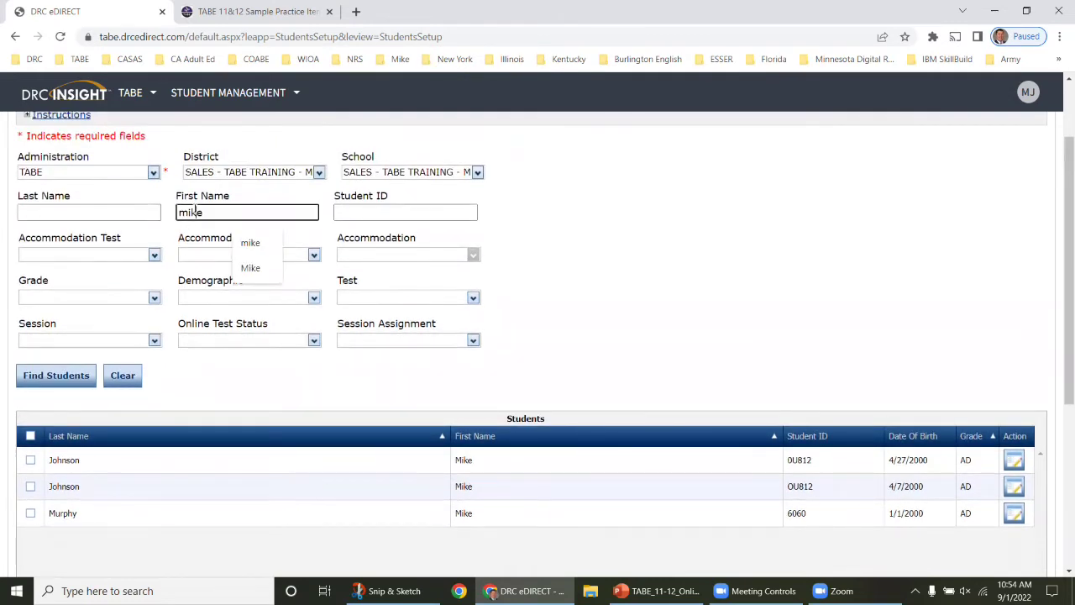
pyautogui.press('BackSpace')
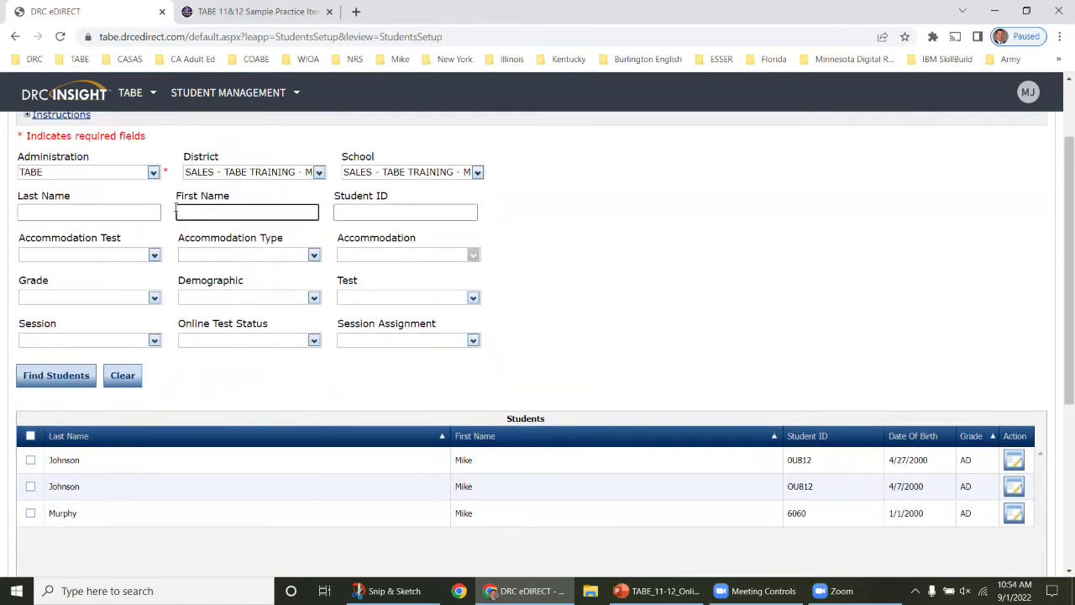
pyautogui.click(129, 214)
pyautogui.write('johnson')
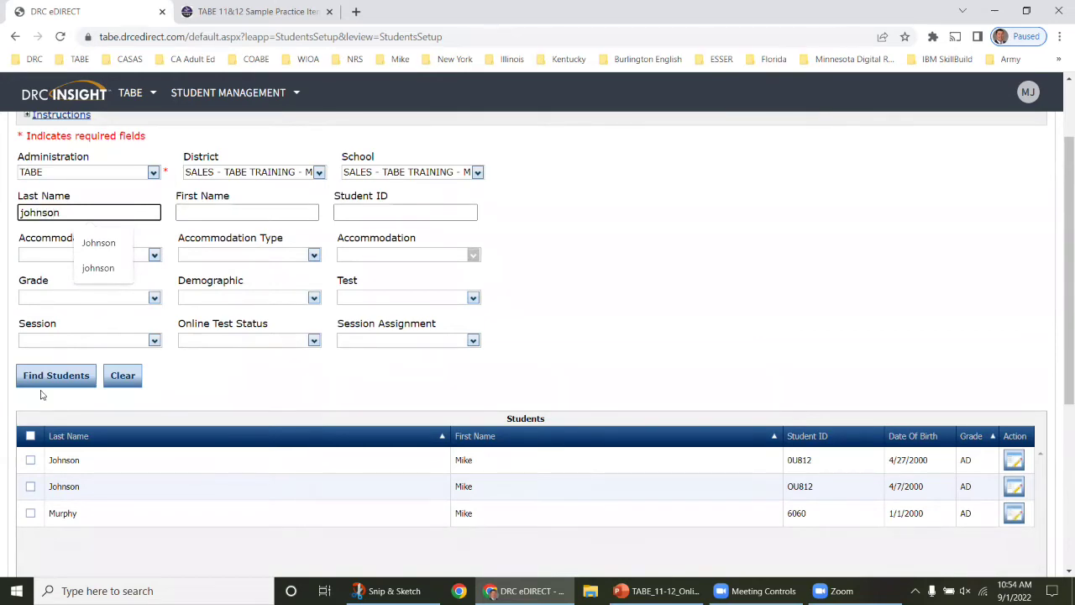
pyautogui.click(45, 376)
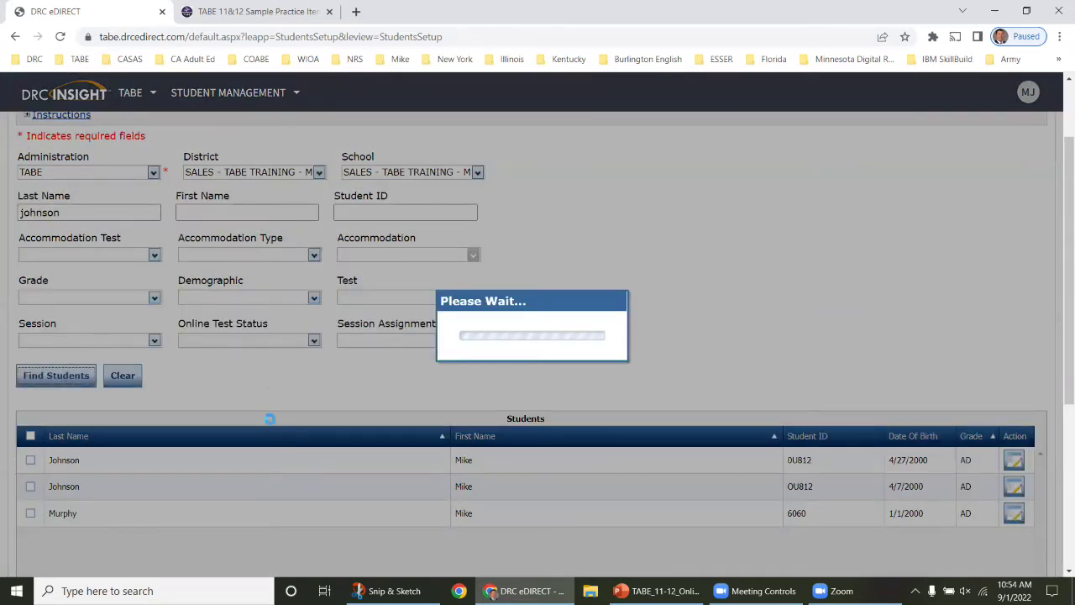
pyautogui.scroll(-2, 354, 422)
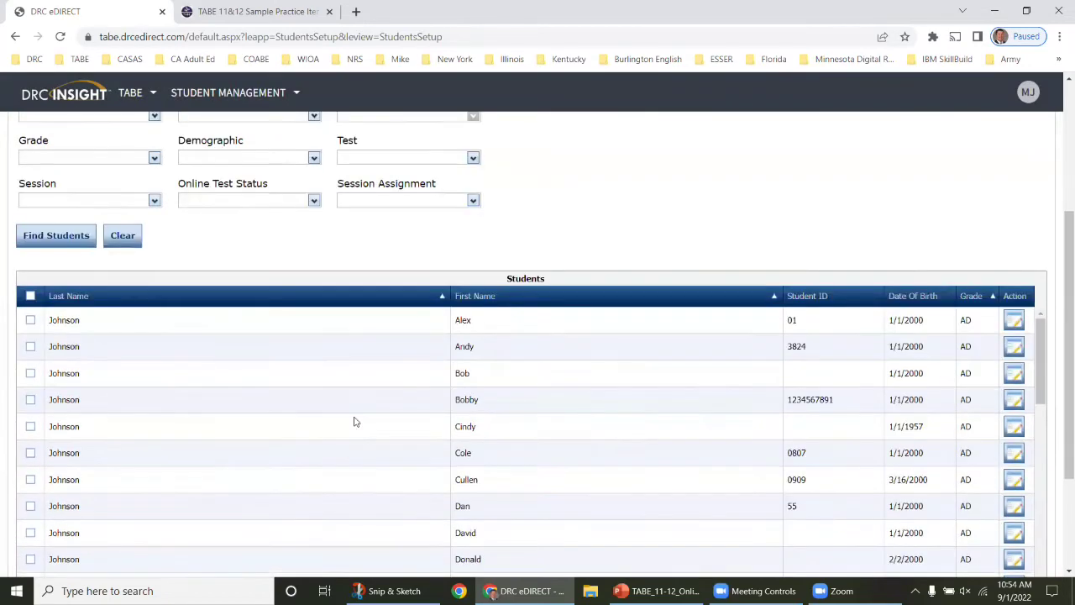
pyautogui.scroll(-2, 355, 421)
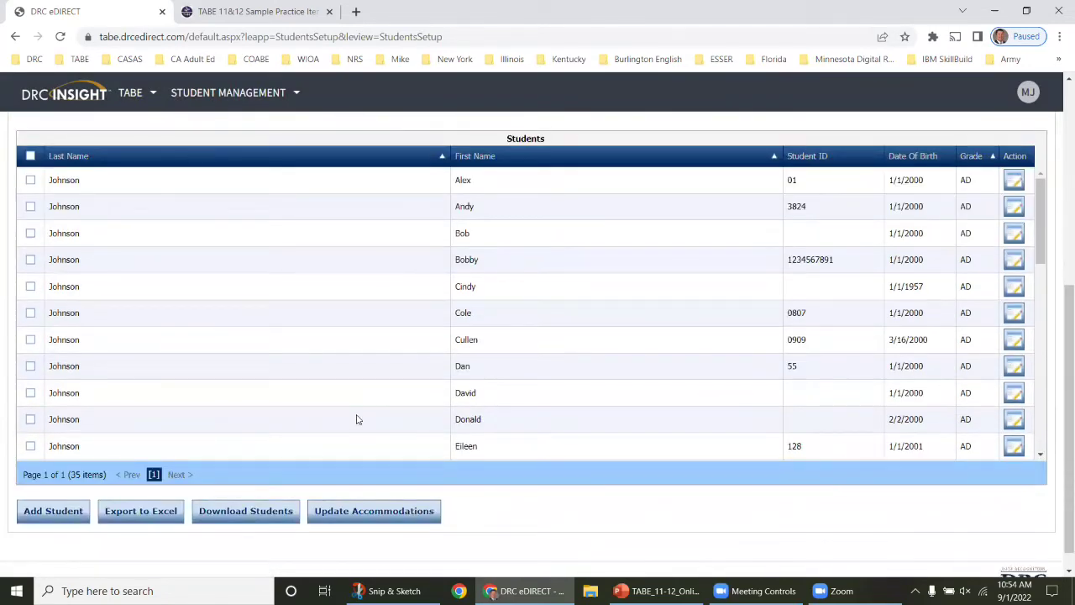
# Step: Tick two students in the 35-item results list
pyautogui.click(31, 340)
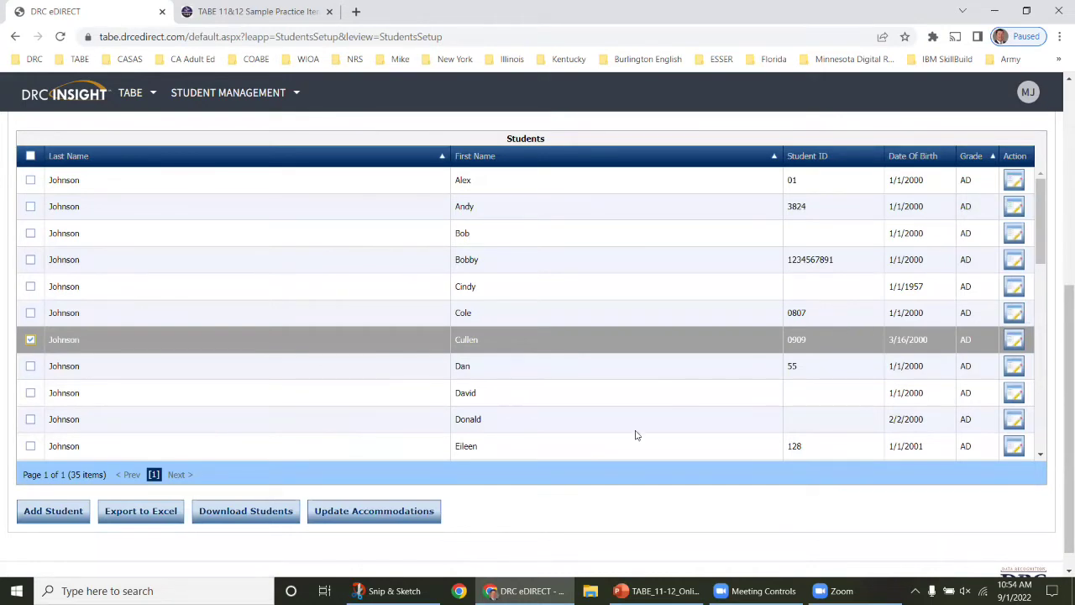
pyautogui.tripleClick(78, 477)
pyautogui.scroll(-3, 565, 420)
pyautogui.scroll(-1, 564, 422)
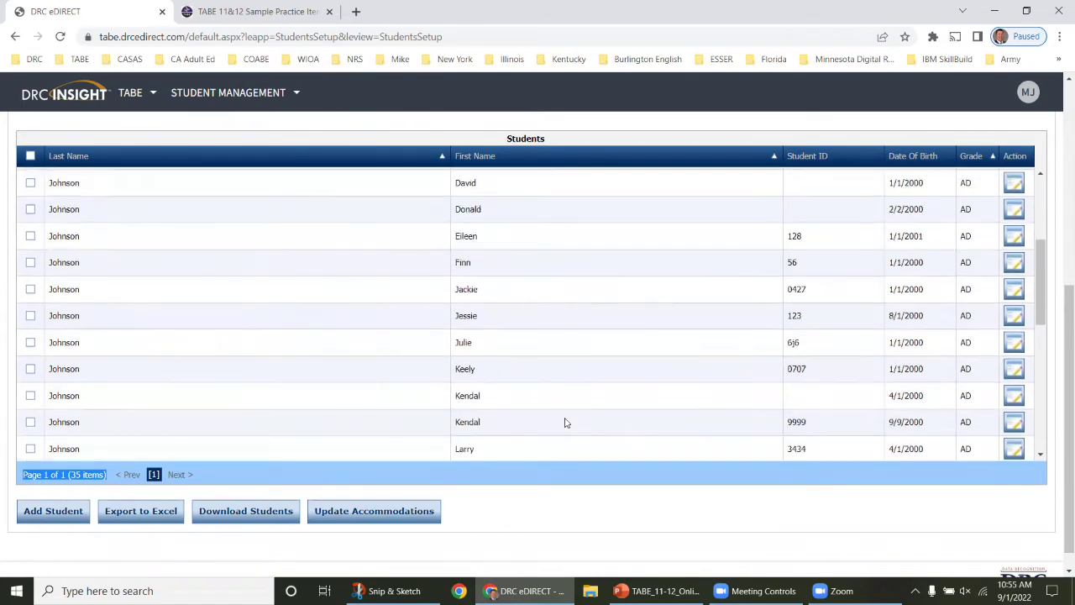
pyautogui.click(30, 368)
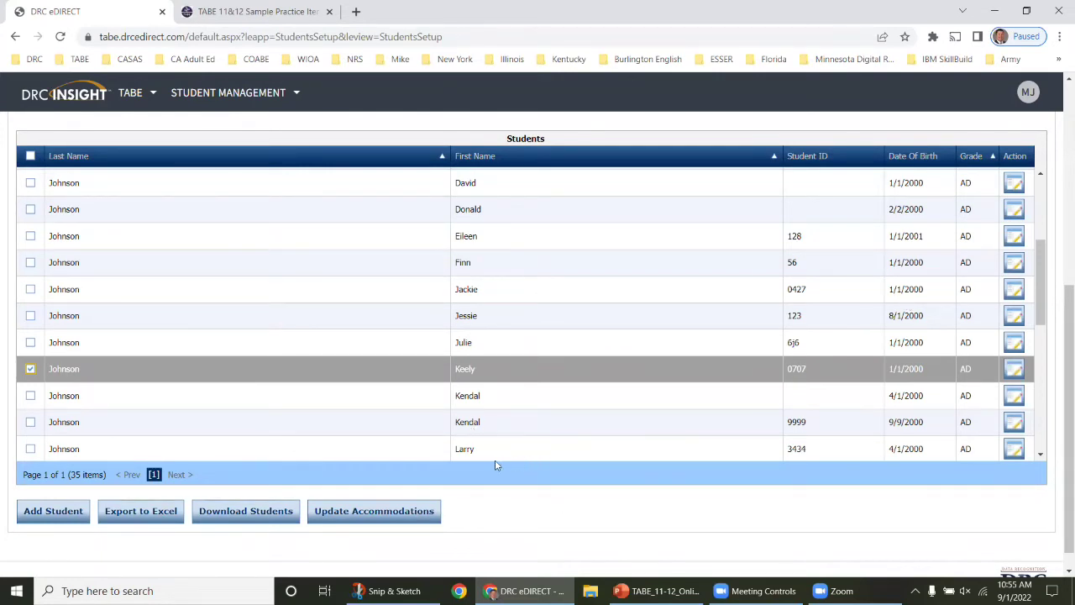
pyautogui.scroll(3, 517, 369)
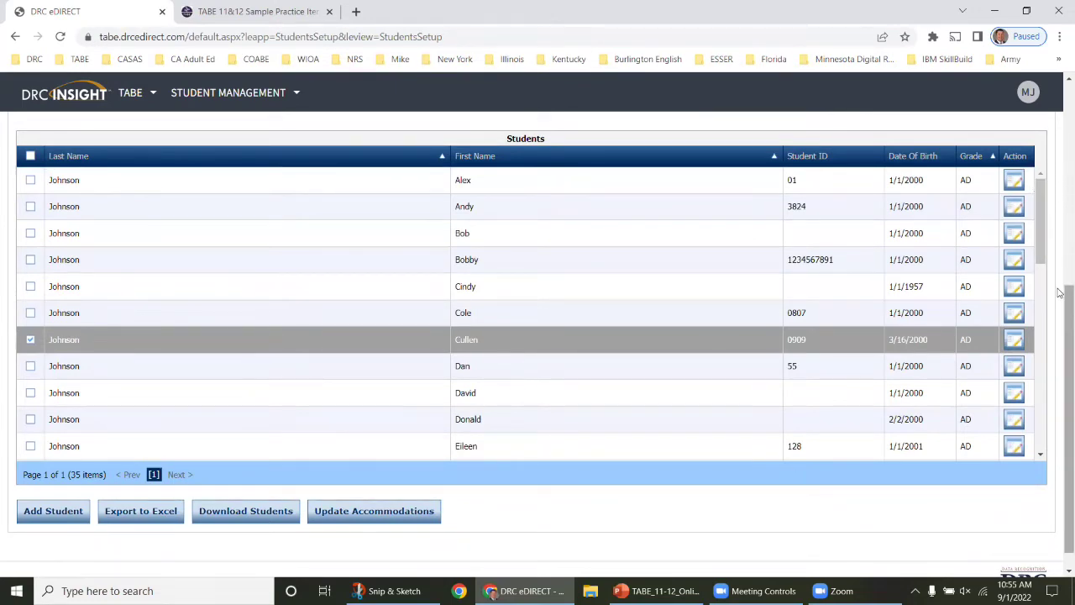
pyautogui.scroll(3, 1060, 185)
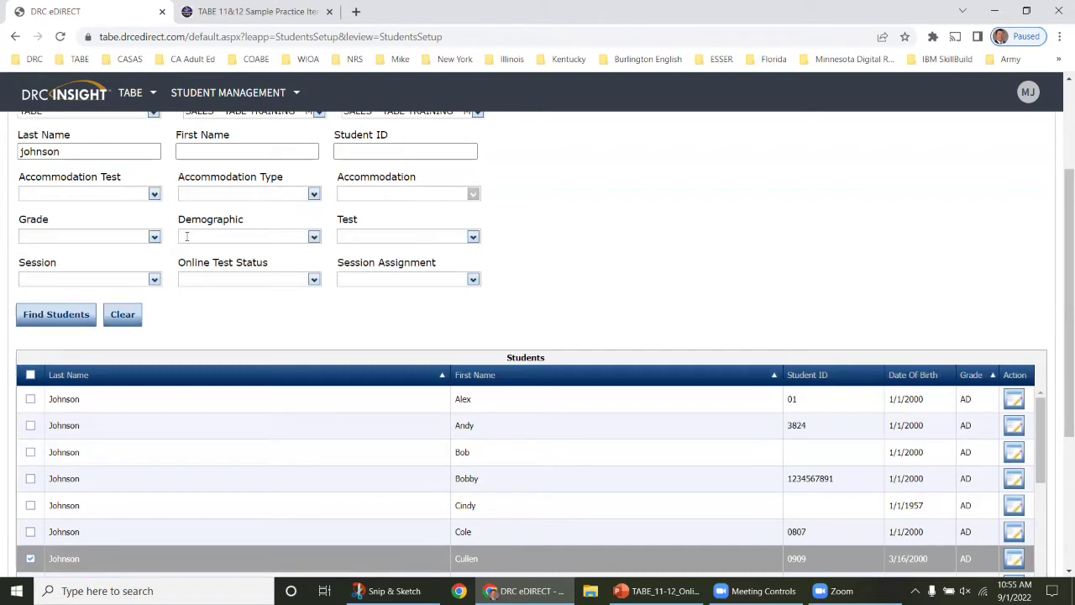
pyautogui.scroll(-3, 96, 290)
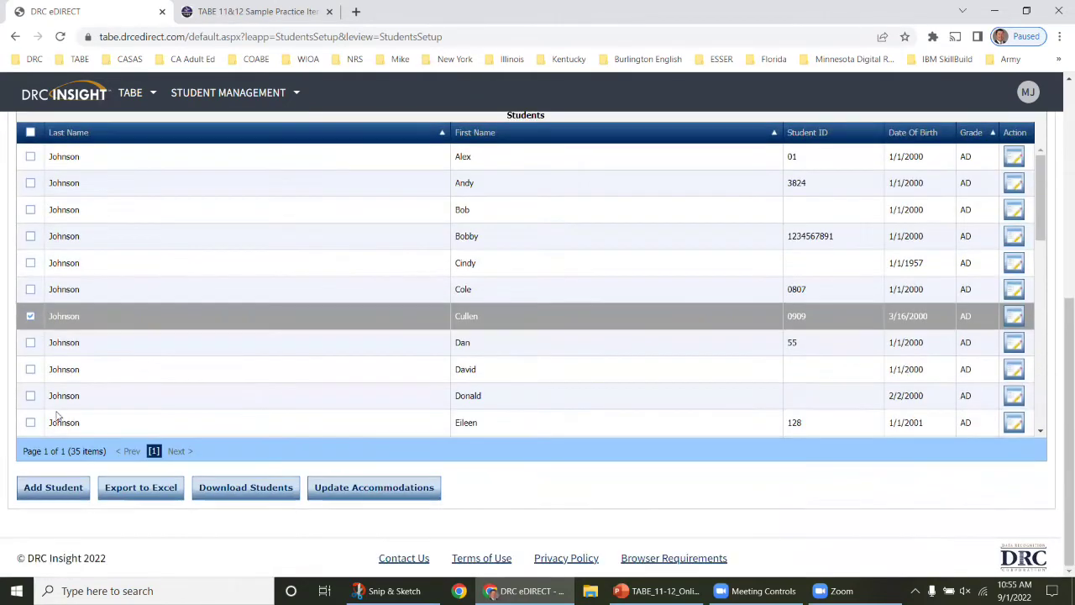
# Step: Start a new student with last name, first name and student ID entered
pyautogui.click(56, 488)
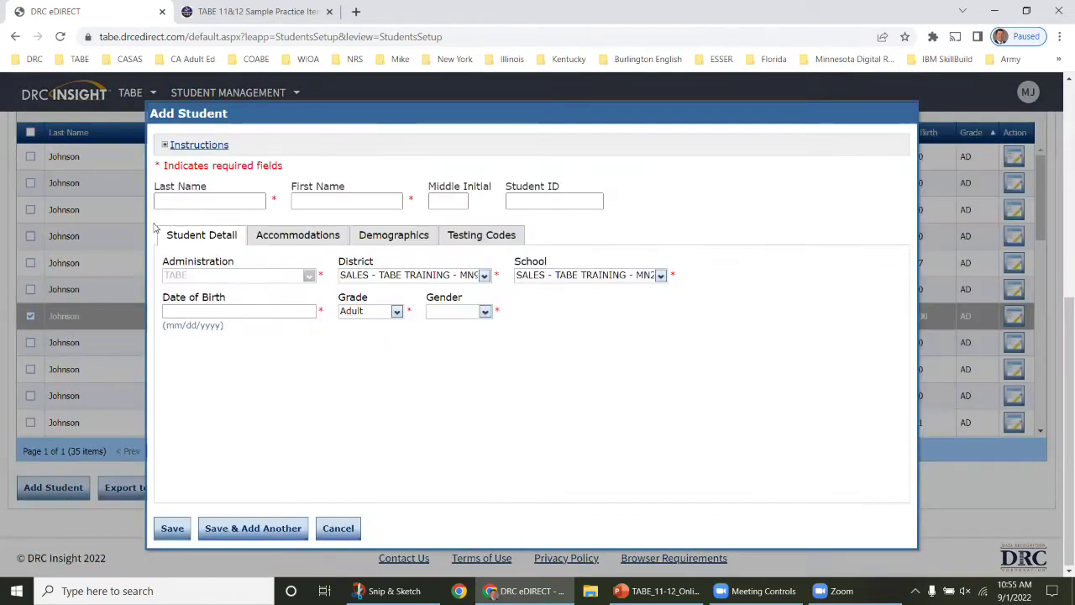
pyautogui.click(192, 200)
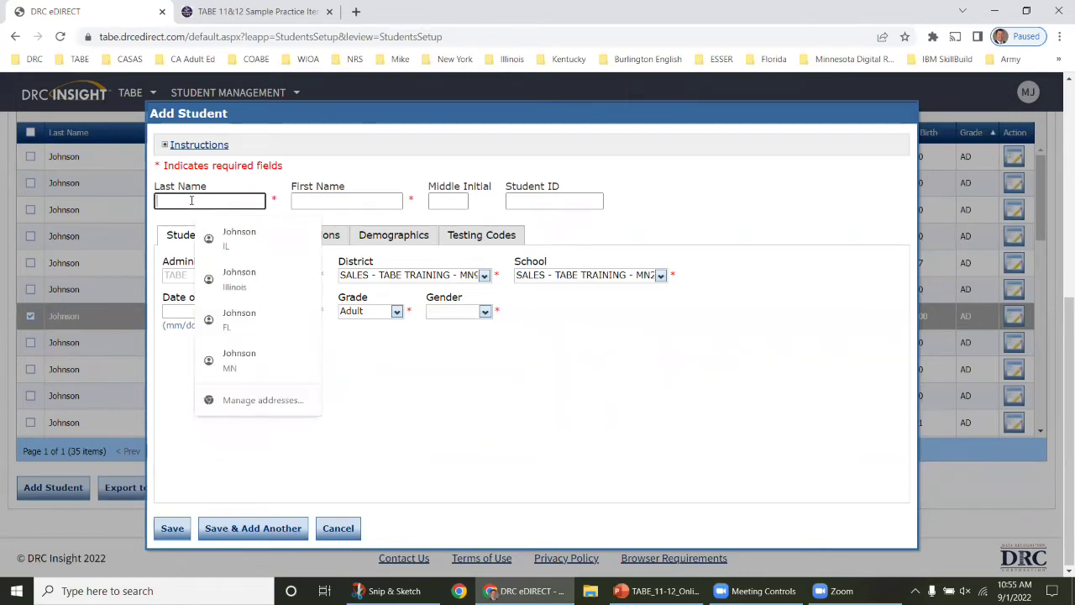
pyautogui.press('Tab')
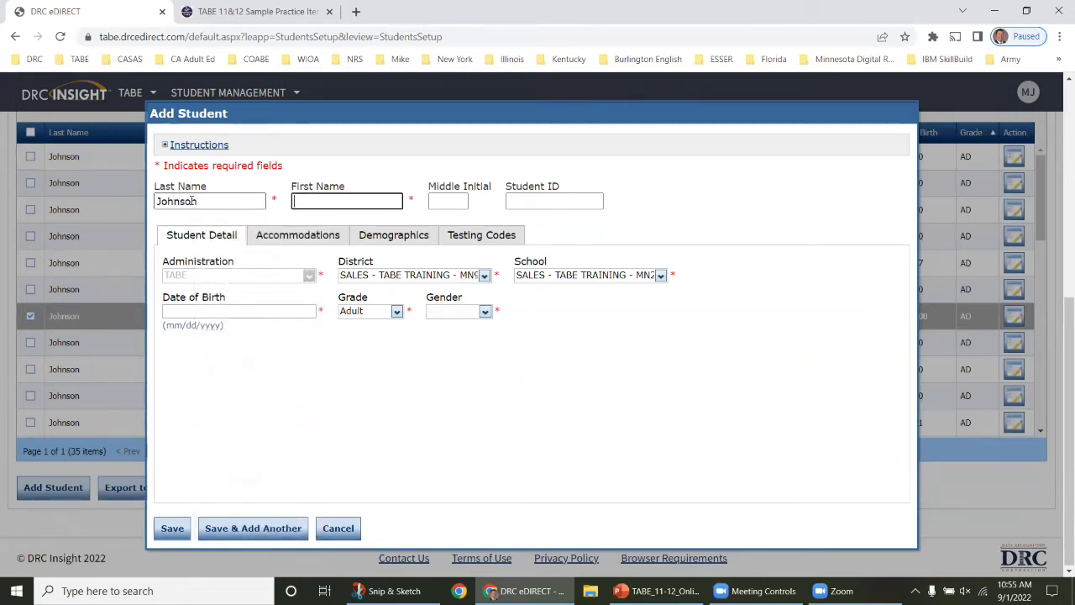
pyautogui.press('Tab')
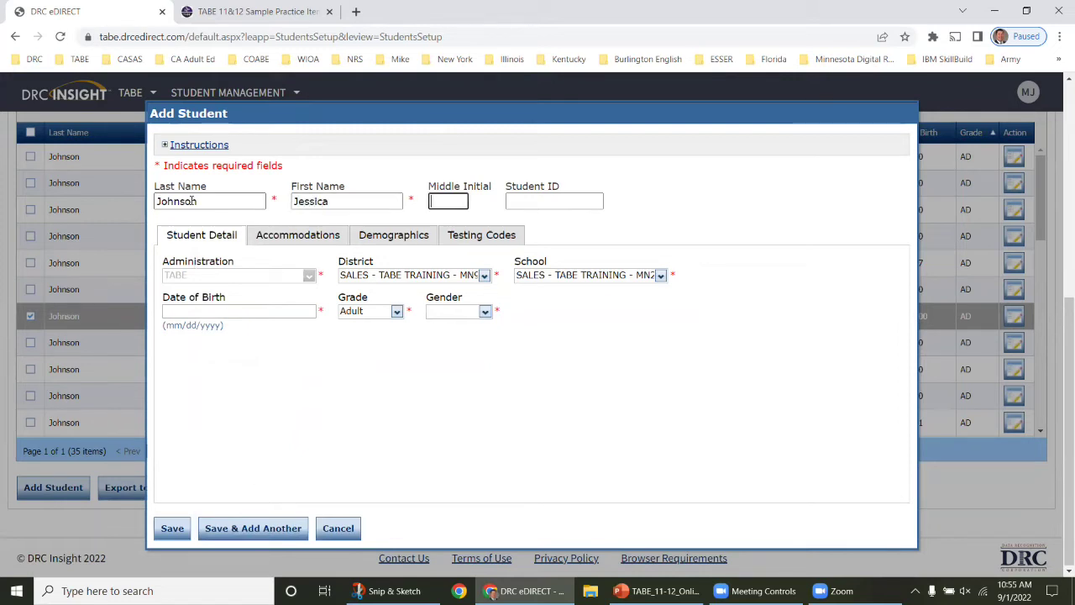
pyautogui.press('Tab')
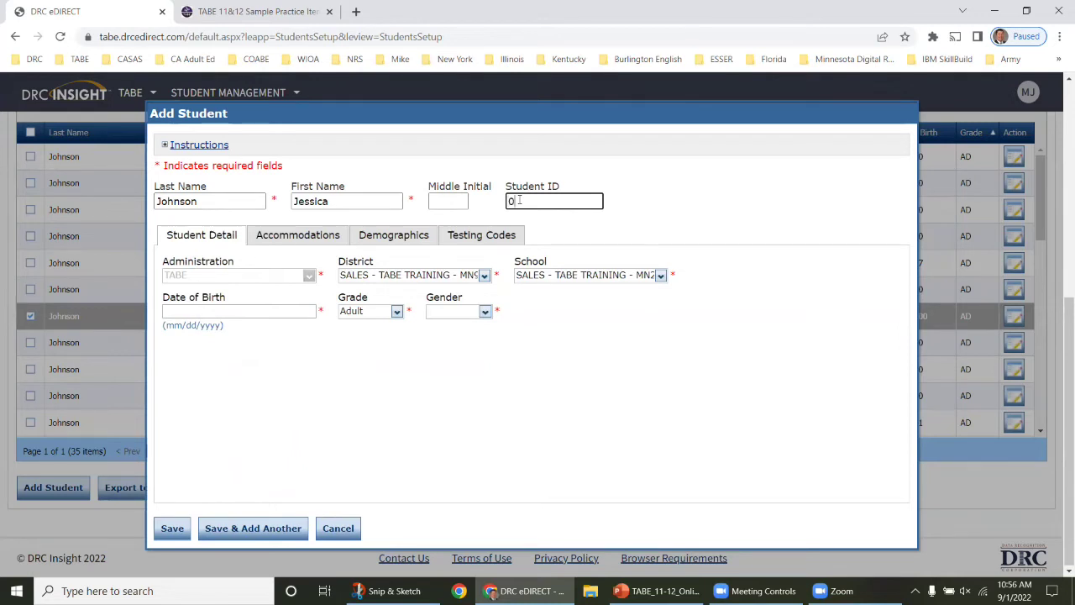
pyautogui.write('05')
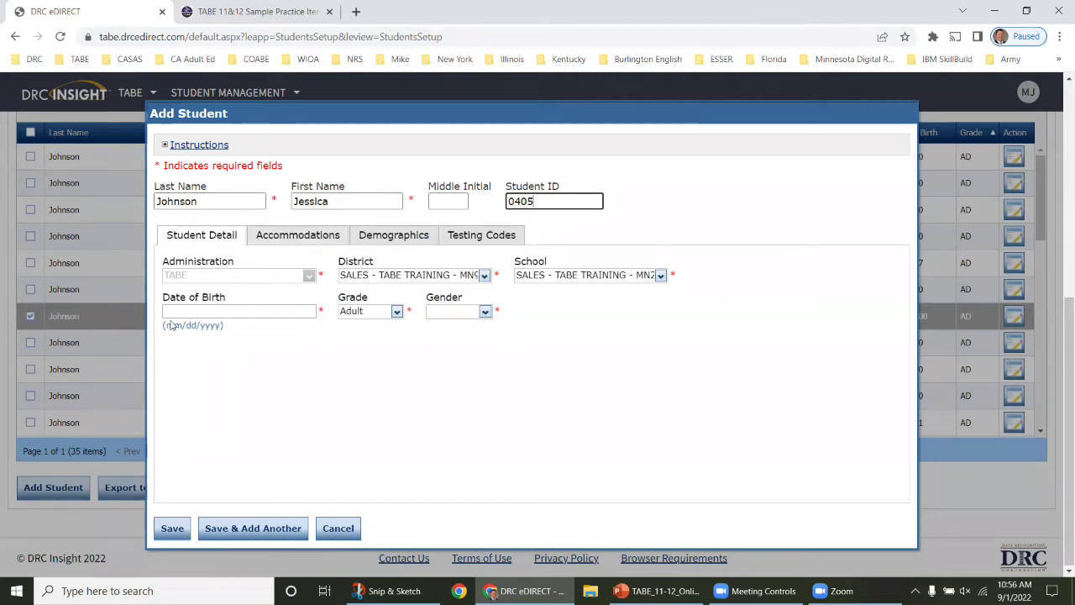
# Step: Enter the student's date of birth and set the gender to Female
pyautogui.click(225, 312)
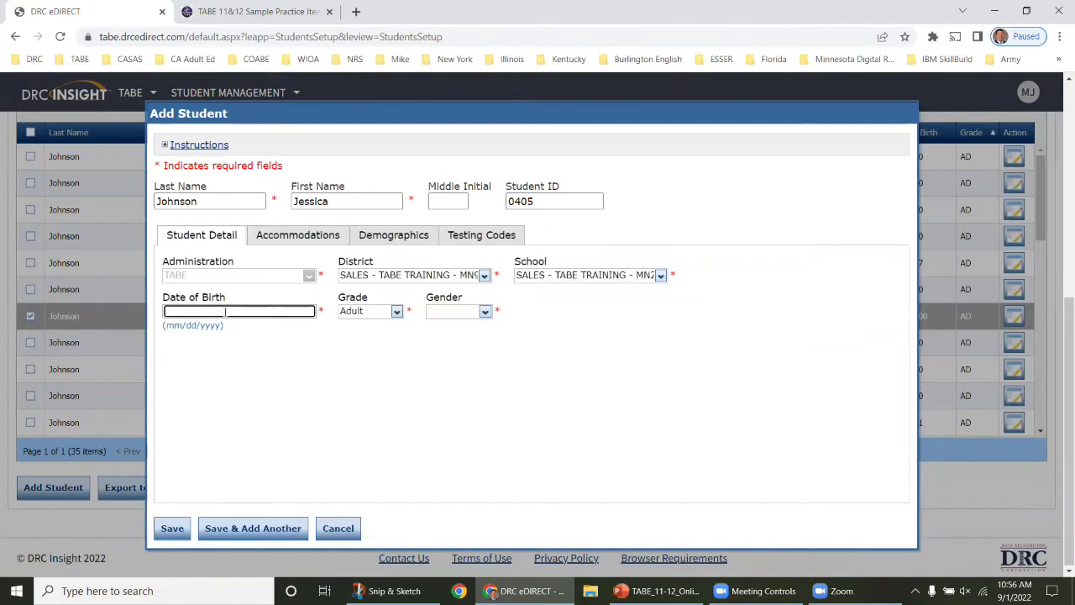
pyautogui.write('07/01/2000')
pyautogui.click(451, 311)
pyautogui.click(462, 348)
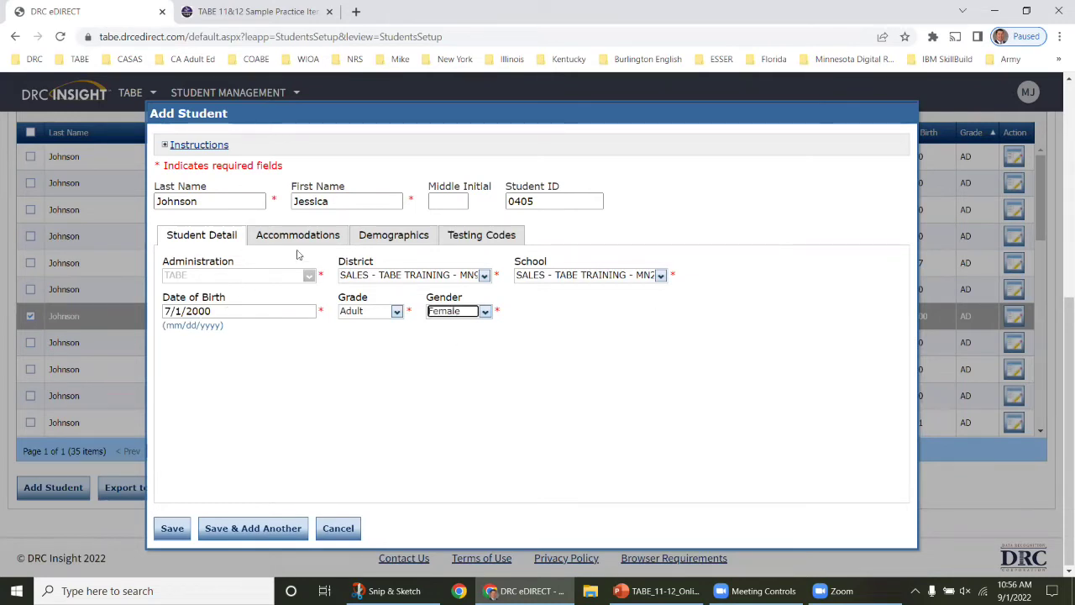
# Step: Review the new student's Demographics fields, then show the Accommodations table
pyautogui.click(378, 237)
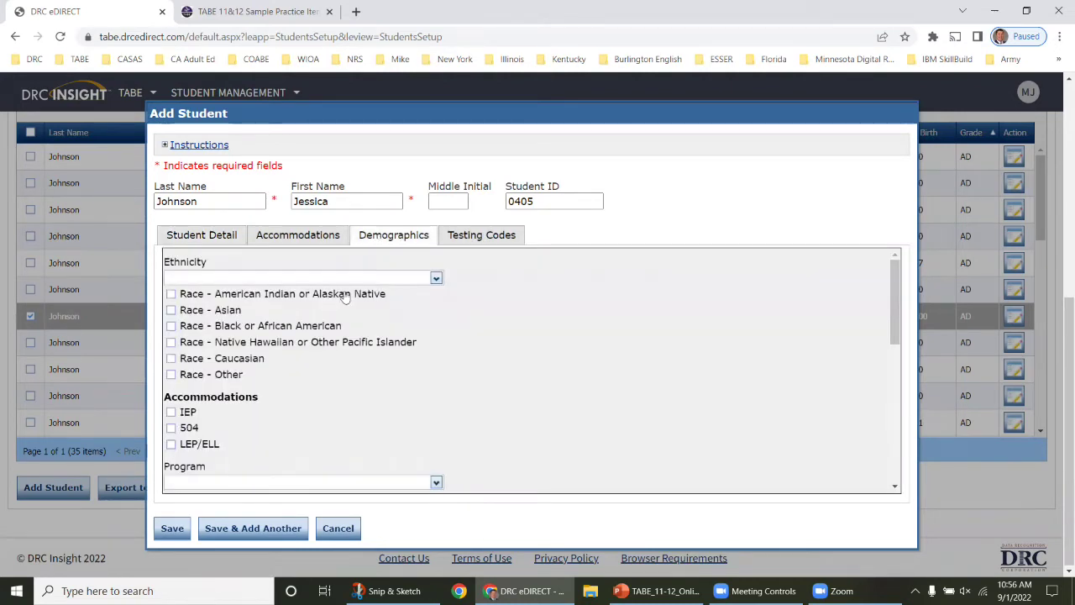
pyautogui.scroll(-3, 520, 359)
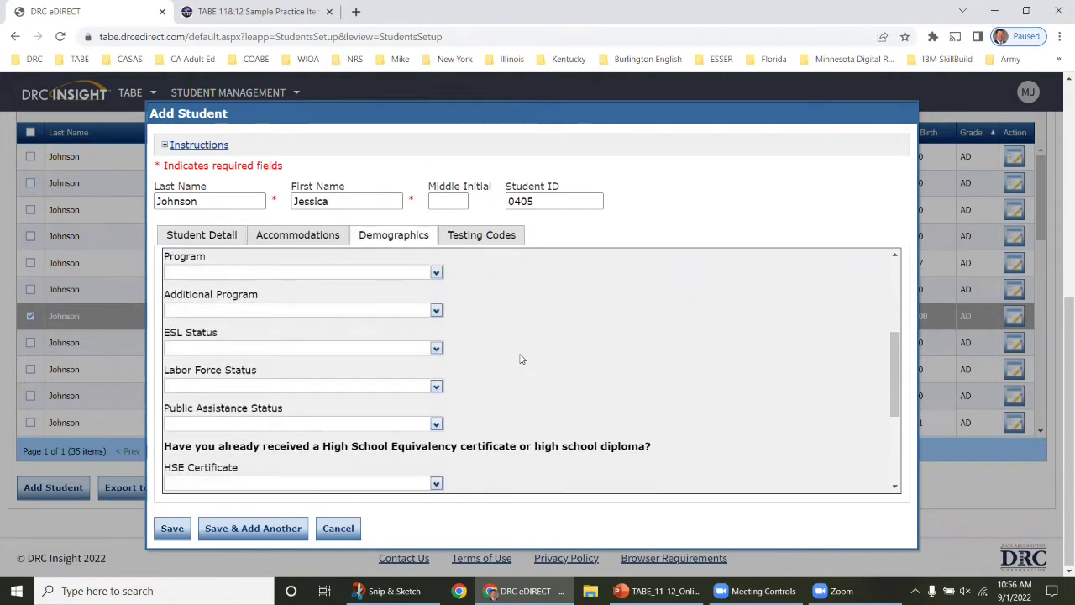
pyautogui.scroll(-3, 519, 358)
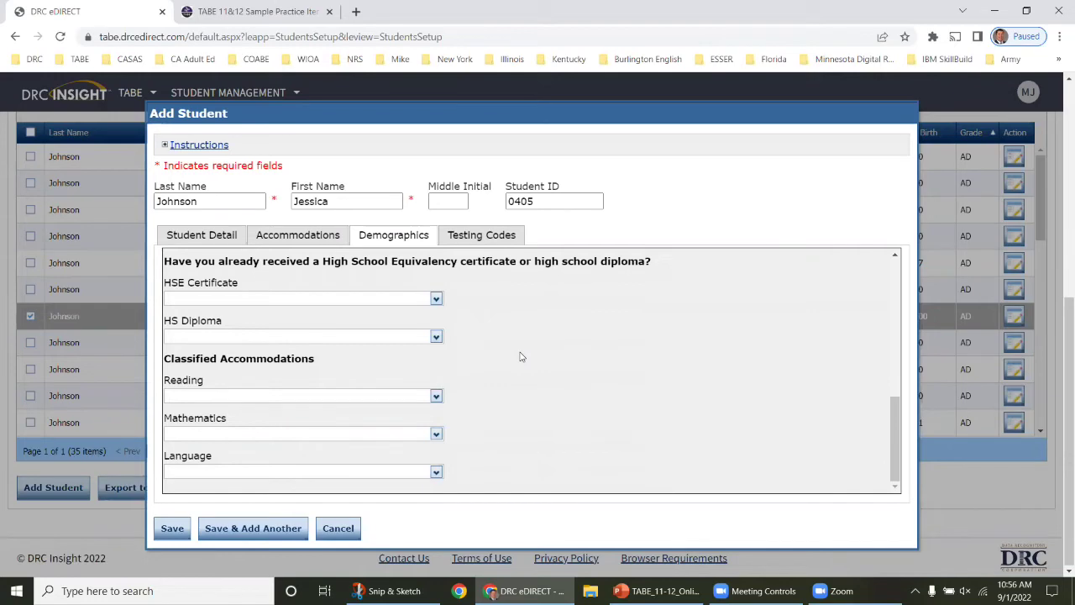
pyautogui.scroll(4, 519, 357)
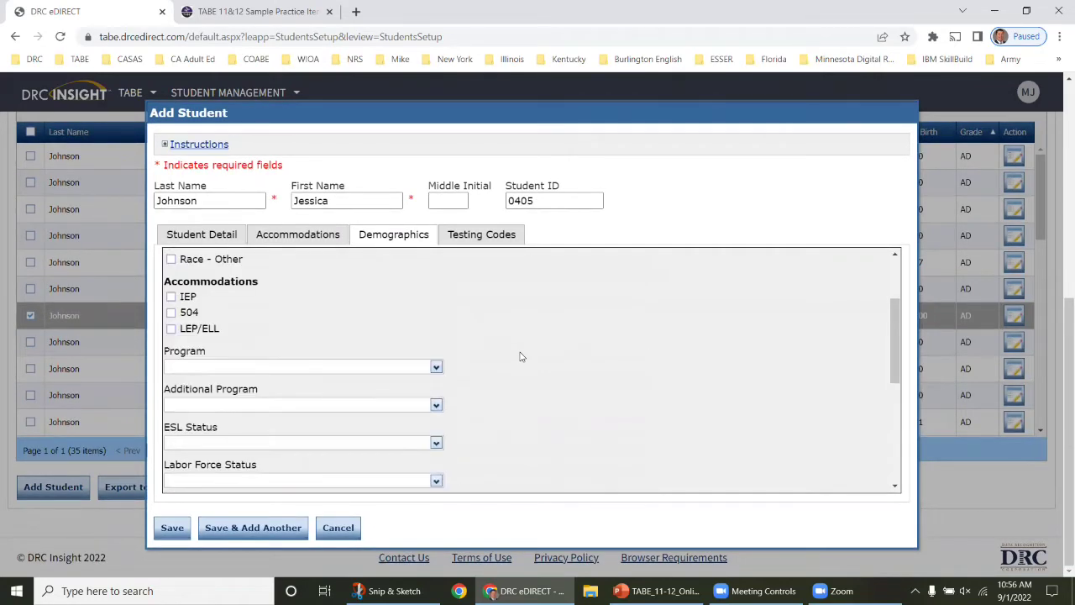
pyautogui.scroll(5, 520, 357)
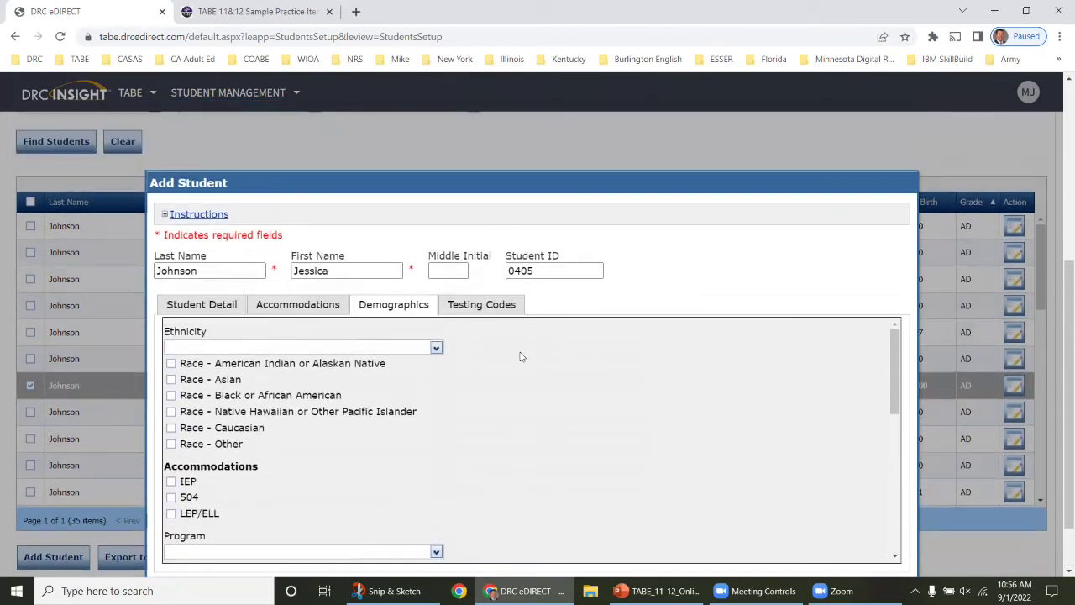
pyautogui.scroll(-1, 482, 358)
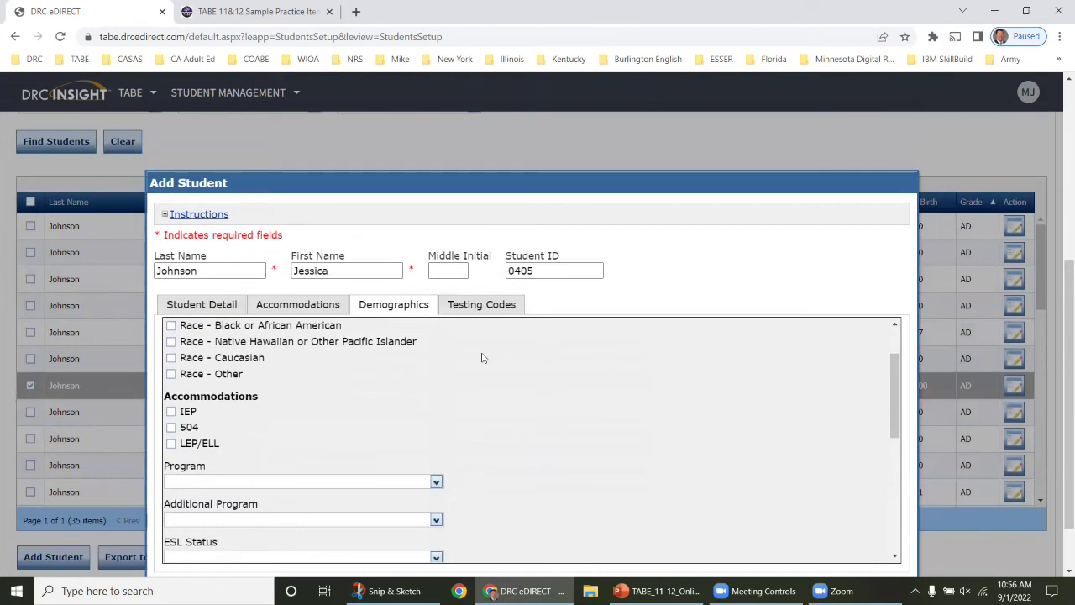
pyautogui.scroll(-1, 483, 358)
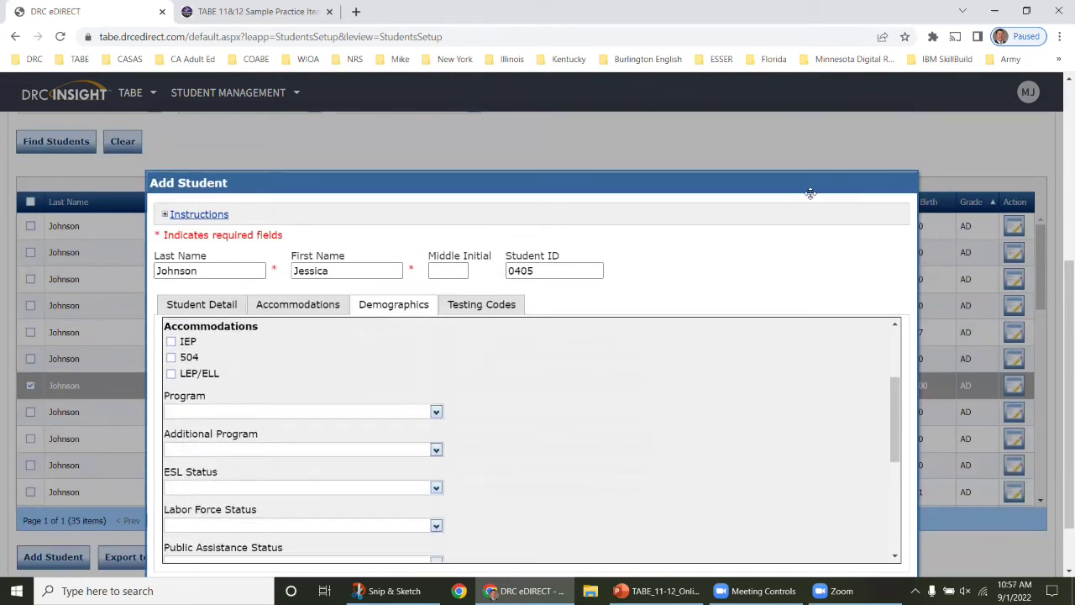
pyautogui.scroll(-1, 800, 218)
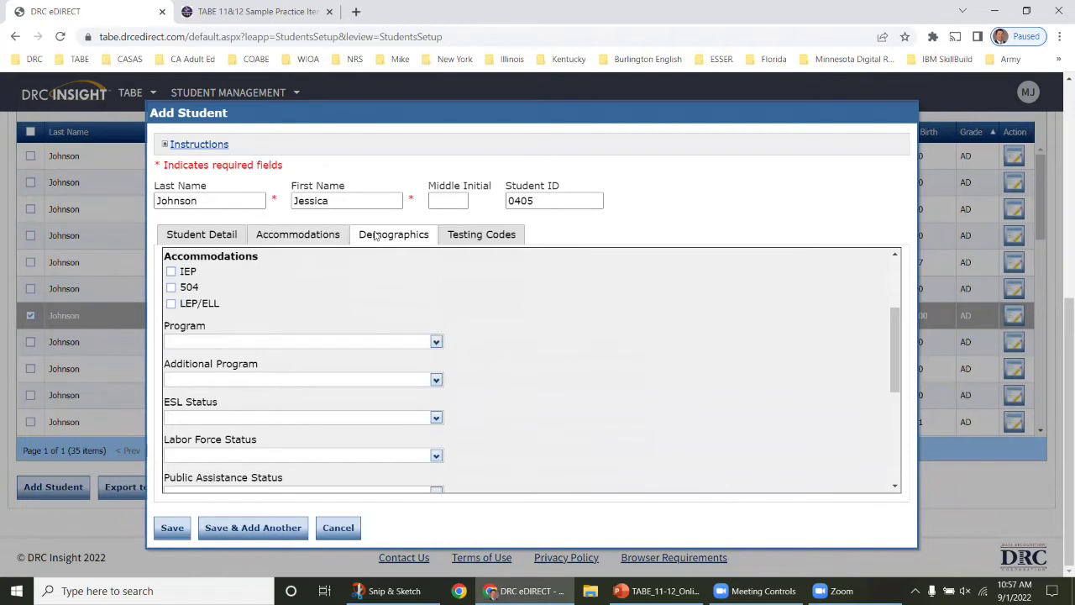
pyautogui.scroll(3, 446, 311)
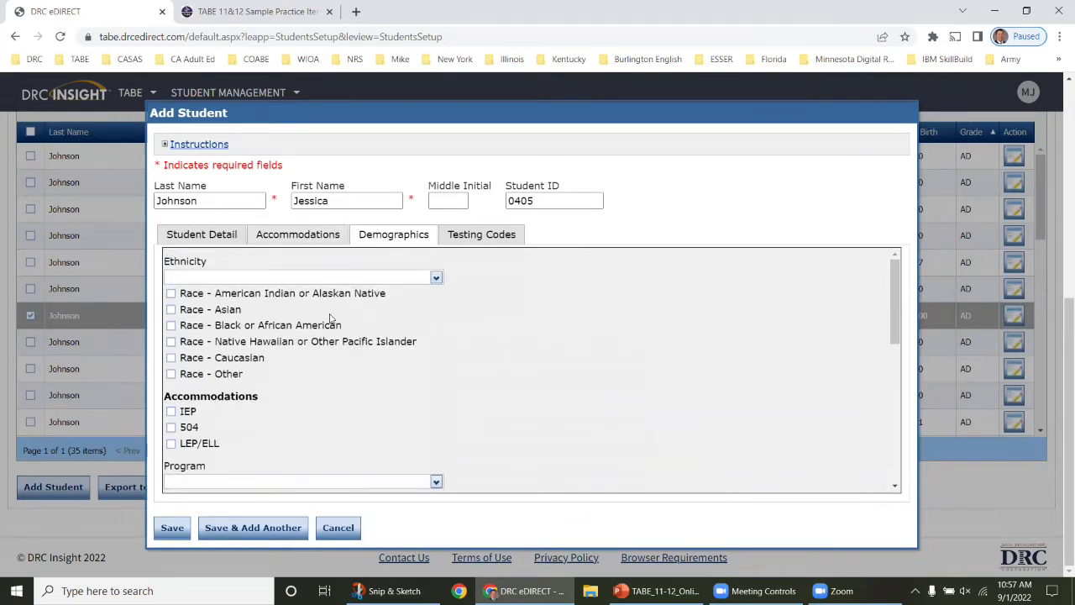
pyautogui.scroll(-1, 331, 318)
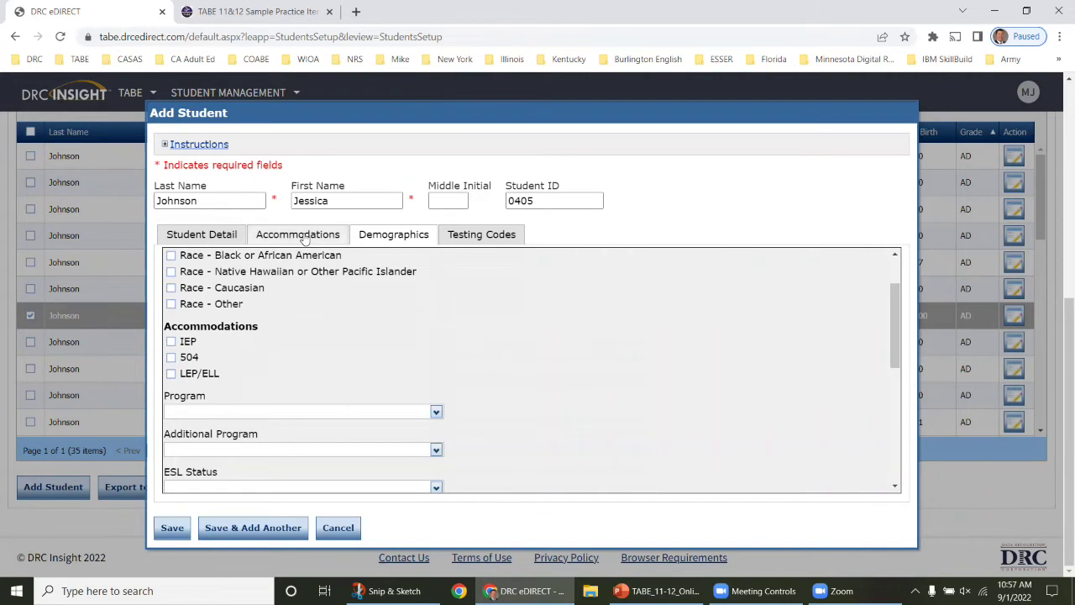
pyautogui.click(304, 240)
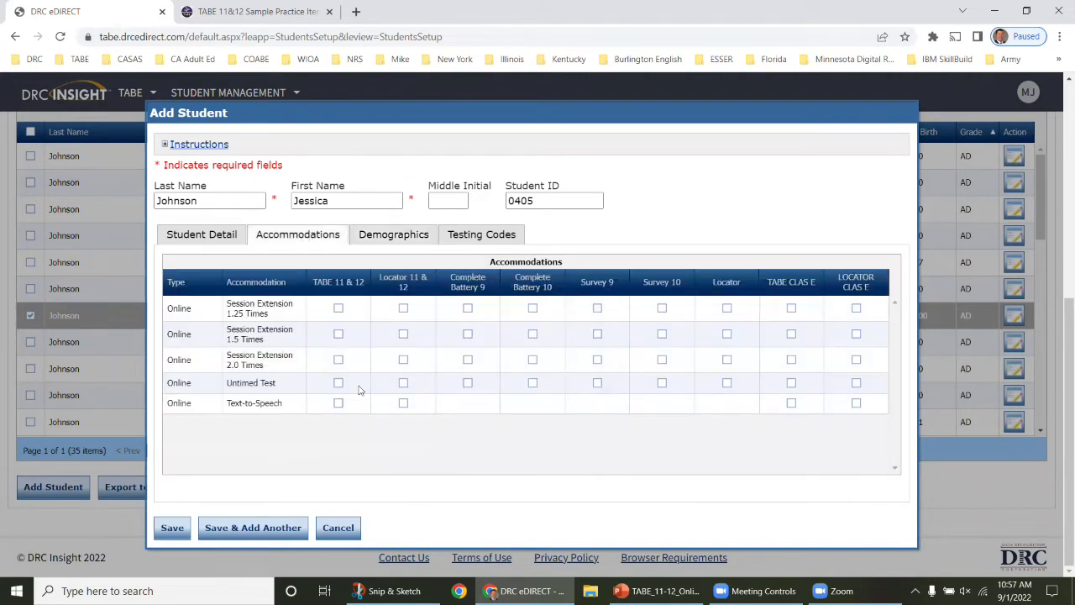
# Step: Grant Text-to-Speech (TABE 11&12, Locator 11&12, CLAS E) and Untimed Test (TABE, Locator), then save
pyautogui.click(519, 585)
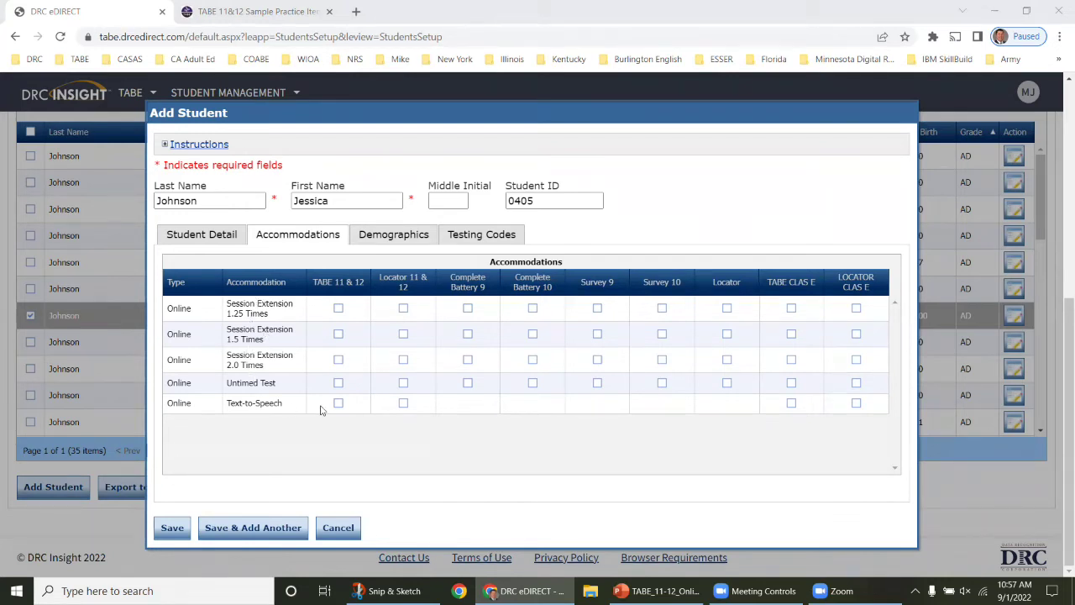
pyautogui.click(339, 403)
pyautogui.click(405, 404)
pyautogui.click(791, 404)
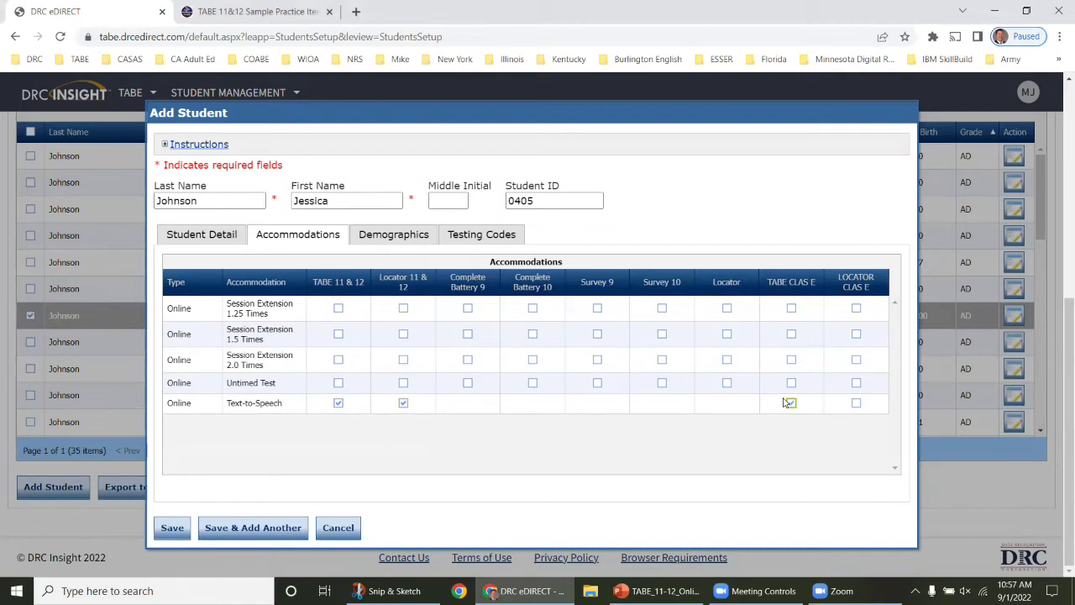
pyautogui.click(339, 384)
pyautogui.click(403, 384)
pyautogui.click(173, 531)
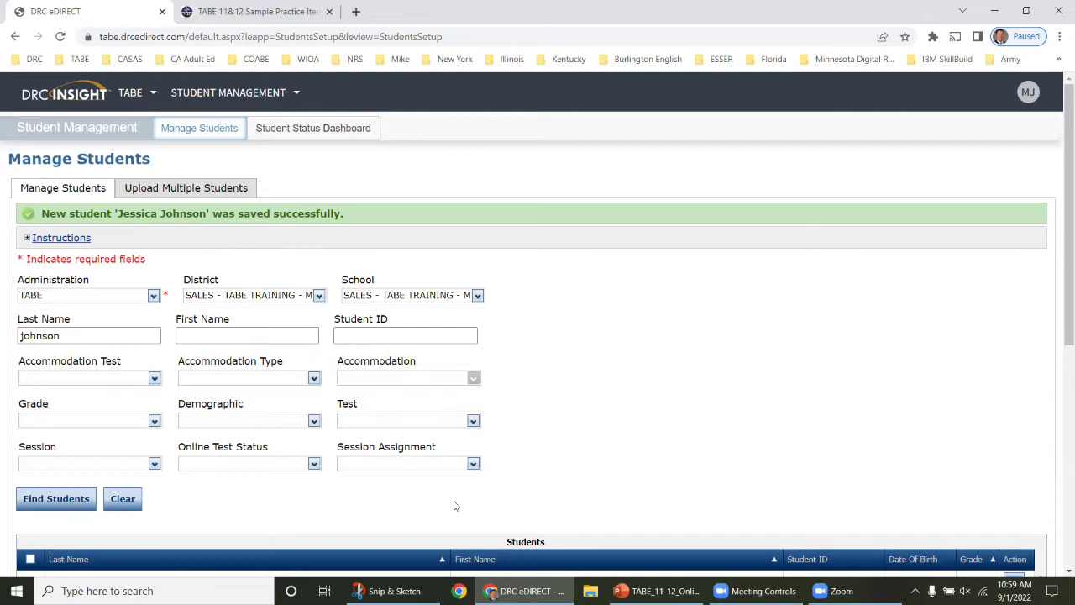
# Step: Switch to the Upload Multiple Students form for file-based student uploads
pyautogui.click(194, 189)
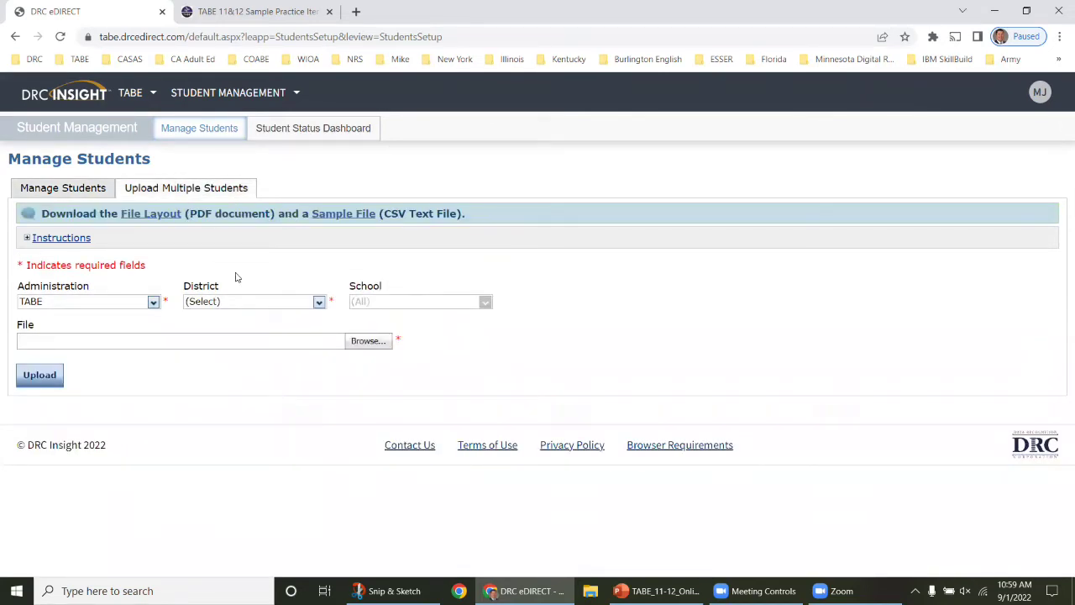
# Step: Switch back from the bulk upload form to the Manage Students search tab
pyautogui.click(84, 188)
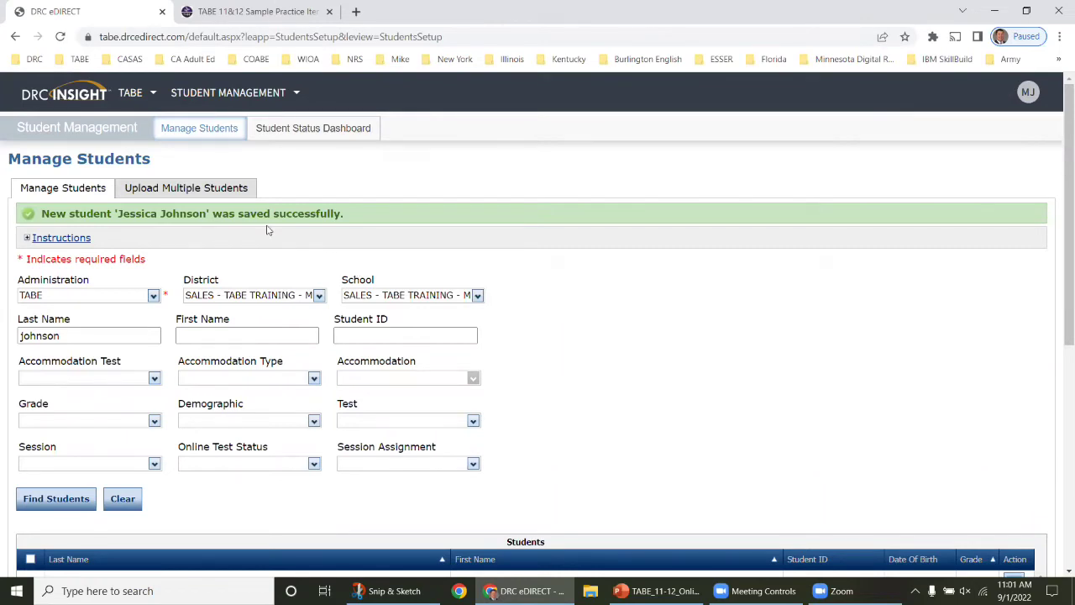
# Step: Go to User Management from the STUDENT MANAGEMENT menu
pyautogui.click(238, 95)
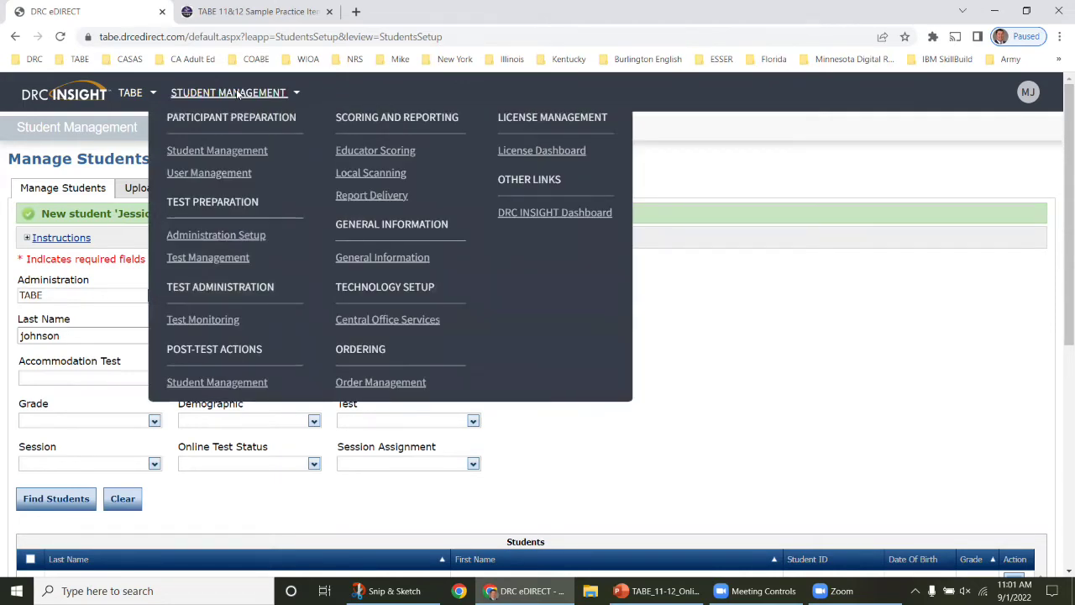
pyautogui.click(202, 173)
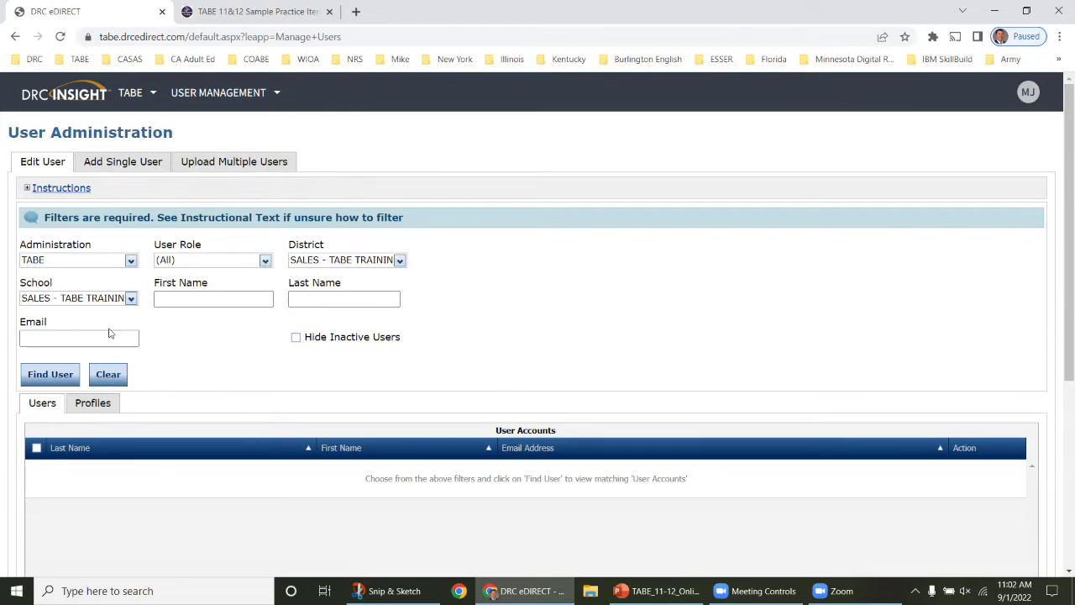
# Step: Search user accounts by a first name, which returns no matches
pyautogui.click(193, 298)
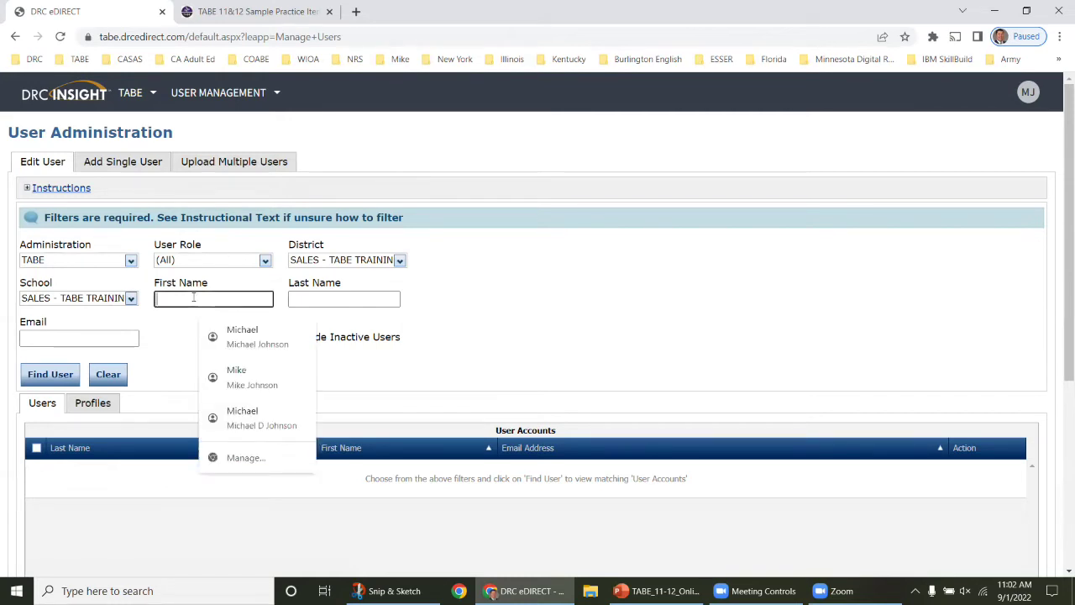
pyautogui.write('mike')
pyautogui.click(49, 375)
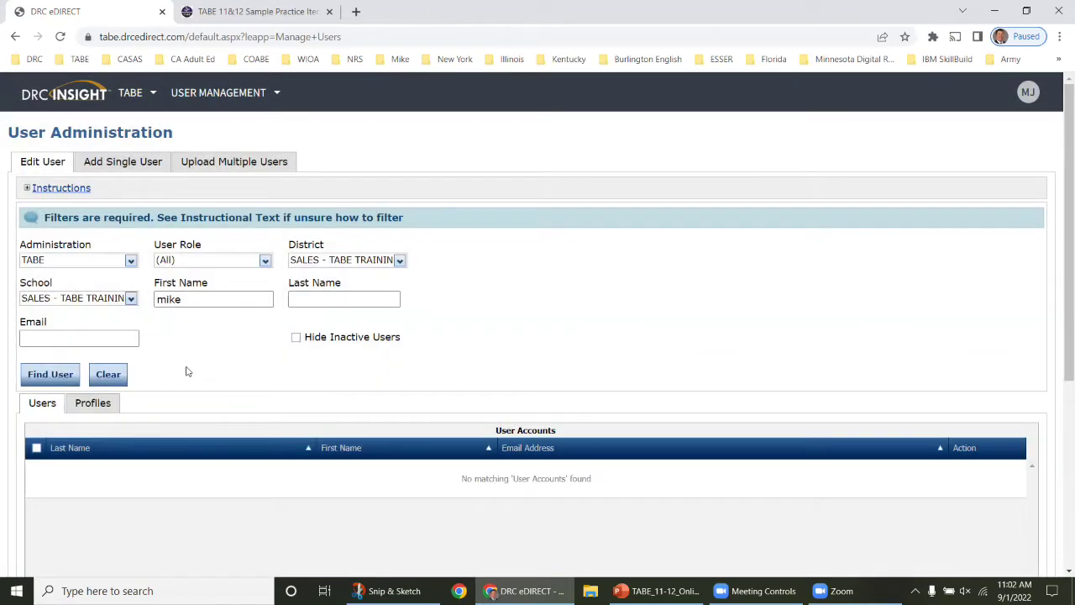
pyautogui.scroll(-1, 187, 372)
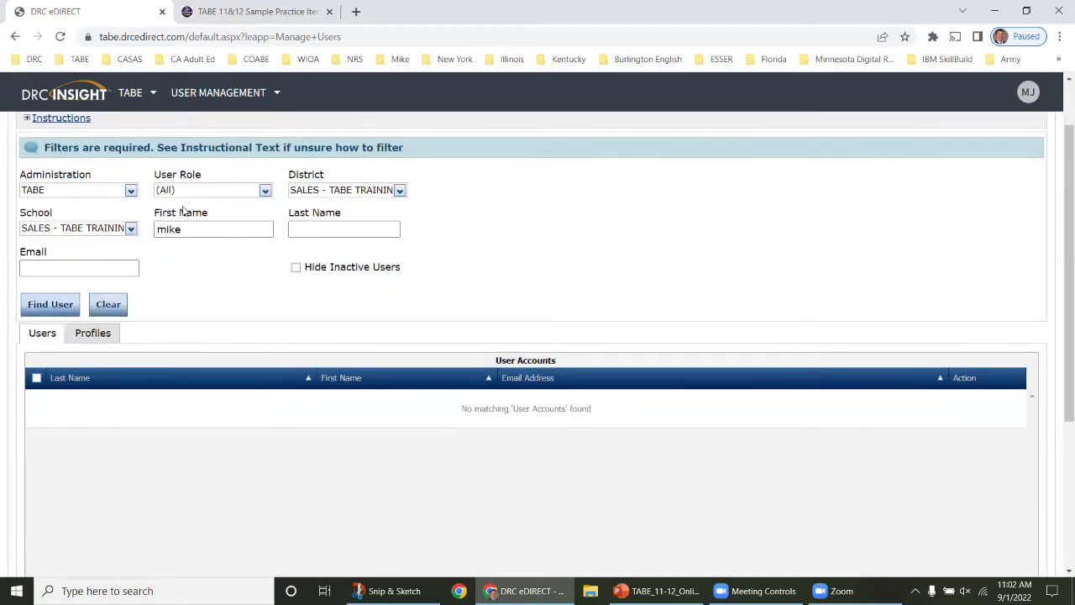
# Step: Replace the first name with a last name, search again, then clear the last name
pyautogui.doubleClick(169, 229)
pyautogui.press('BackSpace')
pyautogui.click(327, 232)
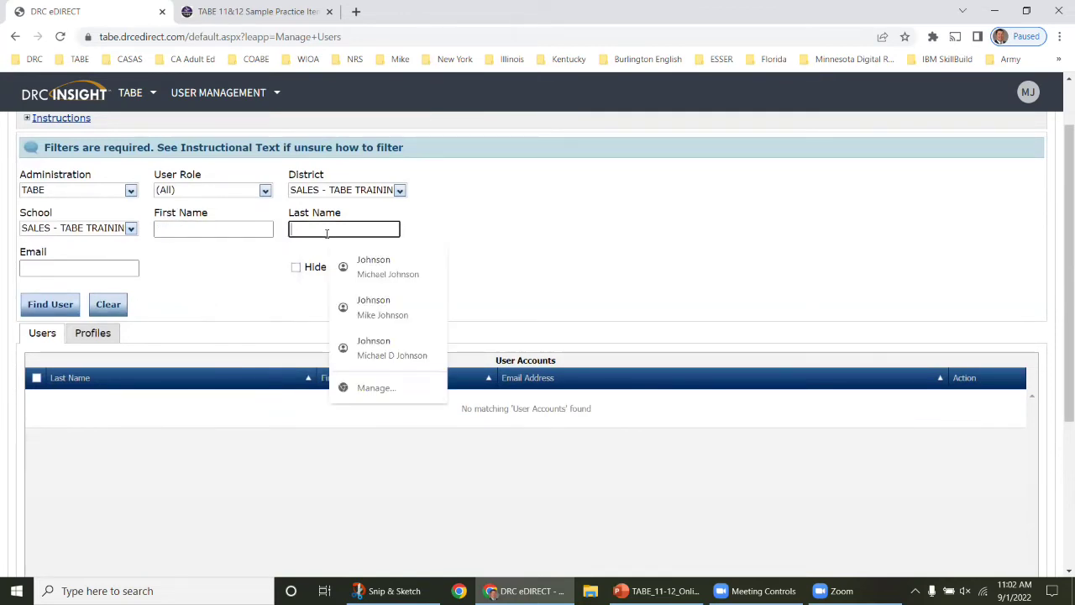
pyautogui.write('johnson')
pyautogui.click(44, 311)
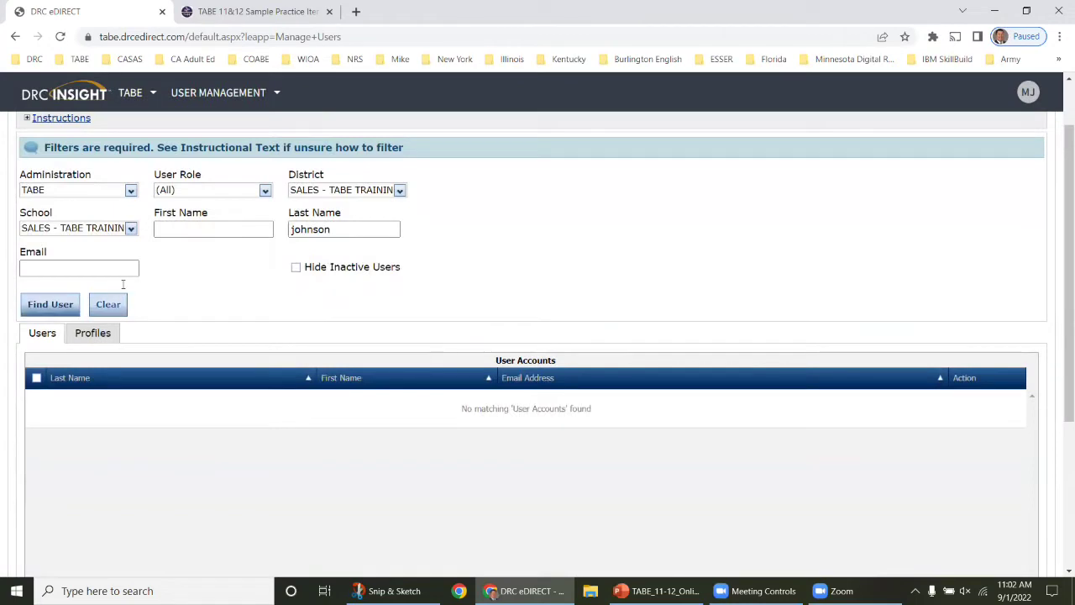
pyautogui.click(346, 229)
pyautogui.moveTo(346, 229); pyautogui.dragTo(271, 223)
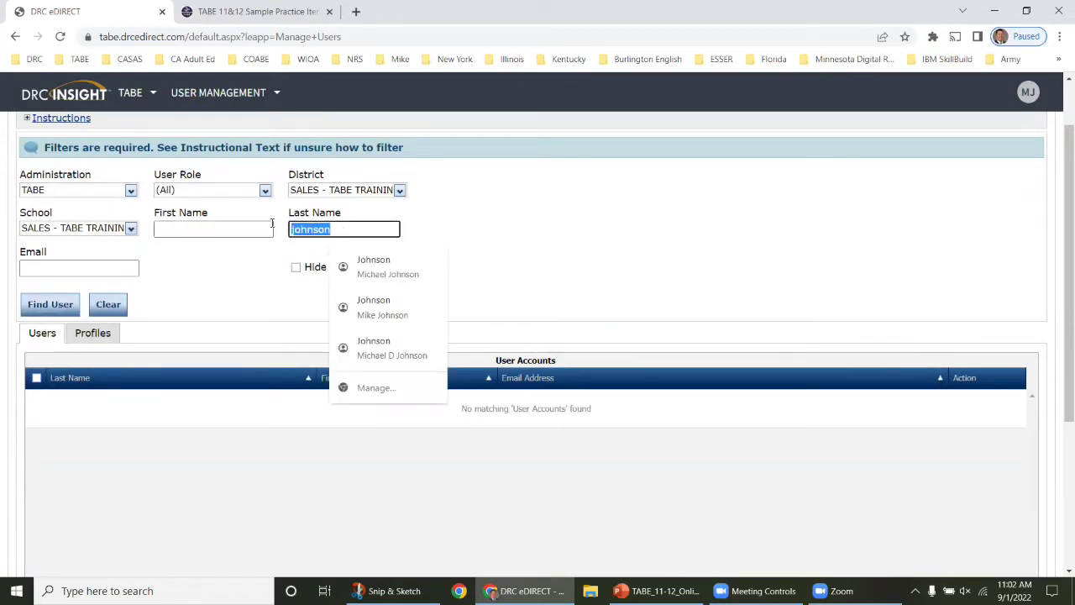
pyautogui.press('BackSpace')
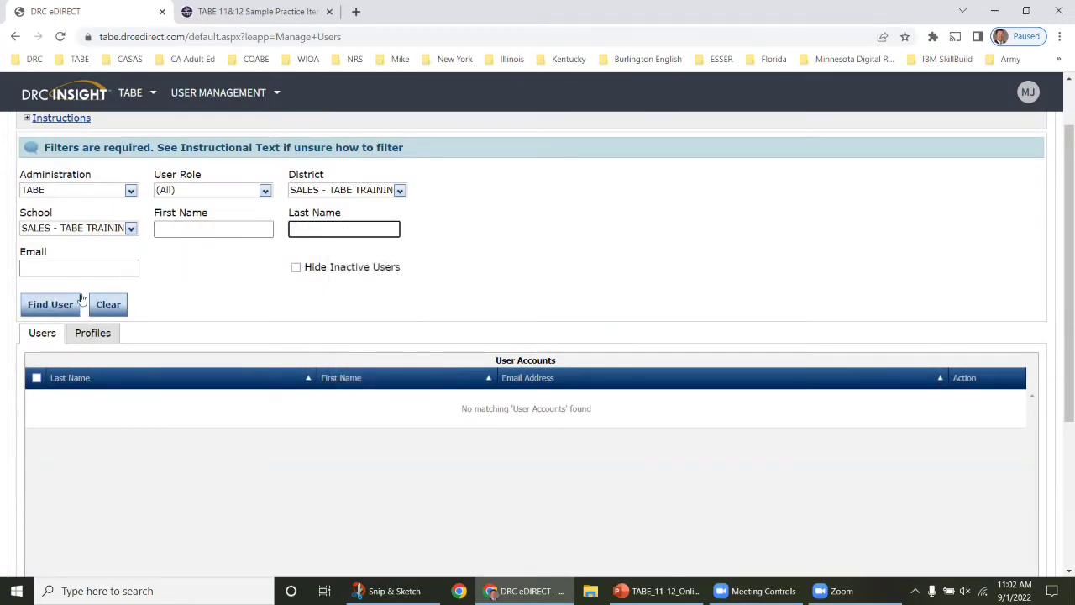
# Step: Run Find User without name filters and scroll through the resulting accounts
pyautogui.click(50, 304)
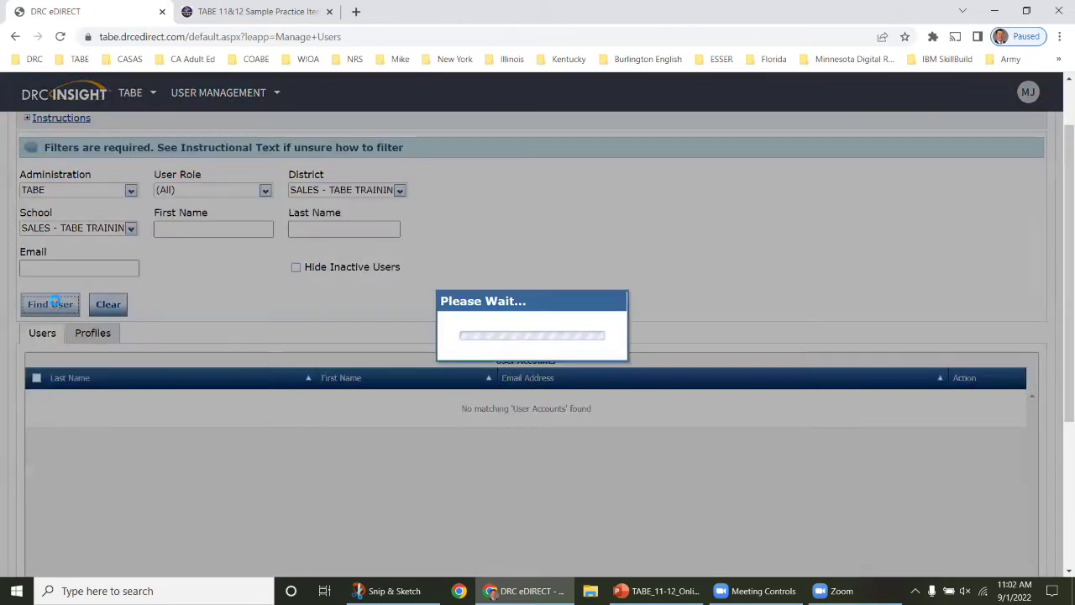
pyautogui.scroll(-3, 273, 309)
pyautogui.scroll(-1, 210, 361)
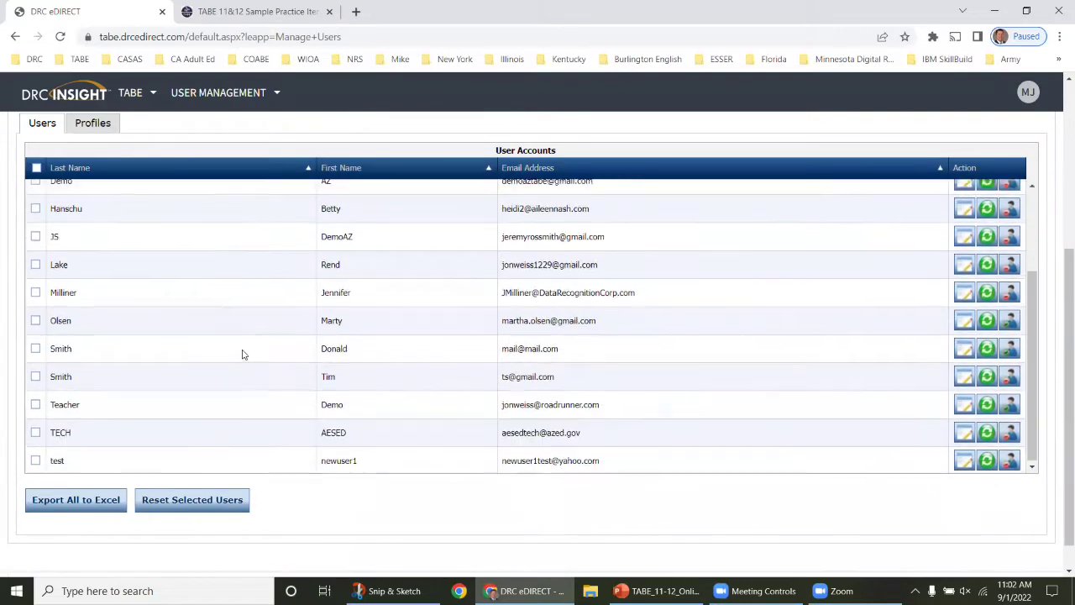
pyautogui.scroll(-2, 239, 354)
pyautogui.scroll(3, 241, 354)
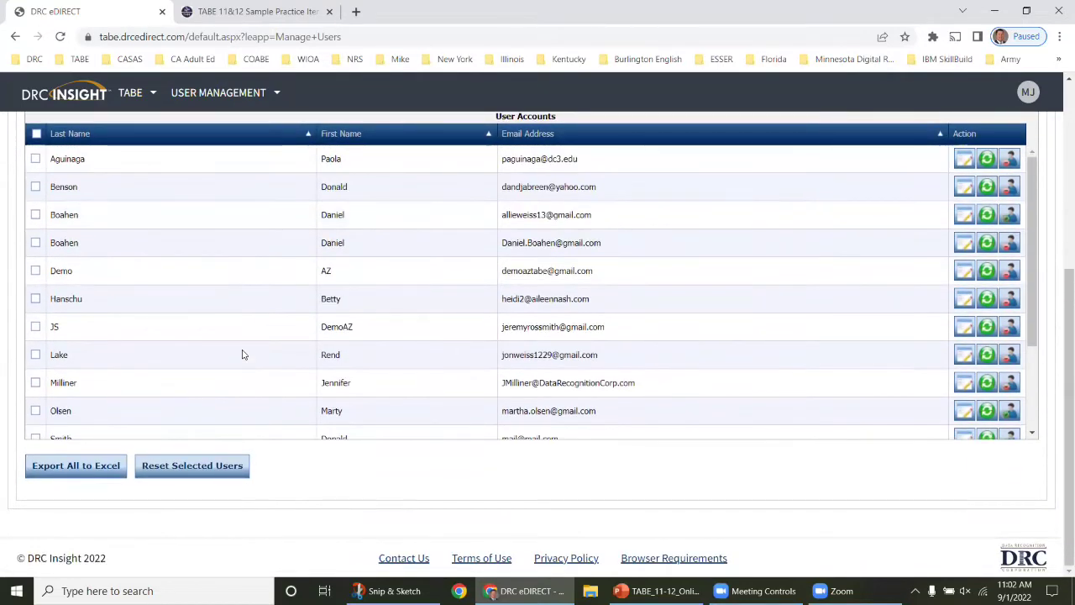
pyautogui.scroll(4, 591, 350)
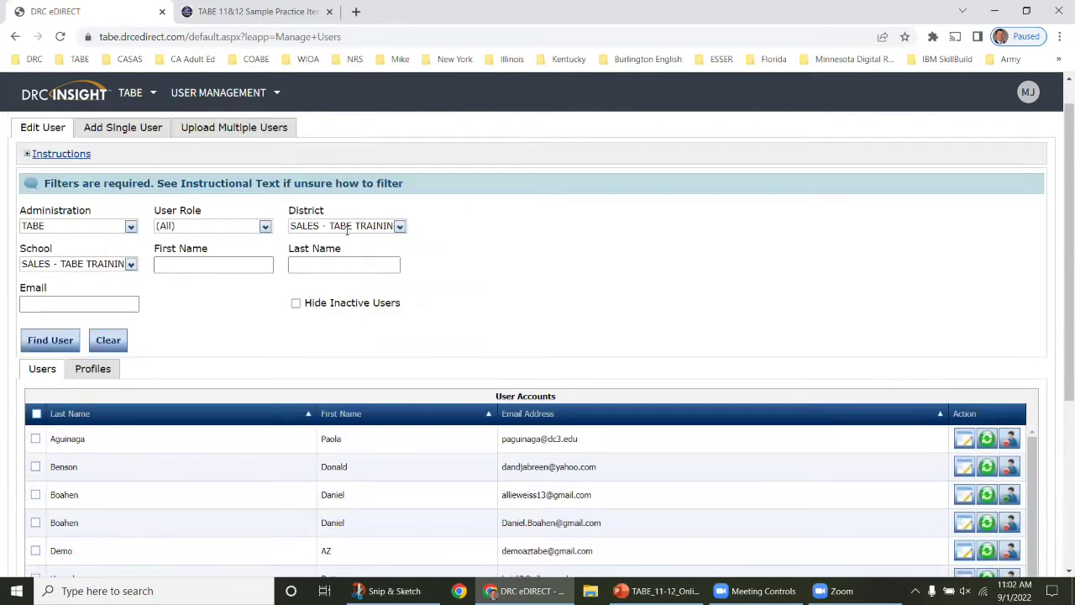
pyautogui.scroll(-1, 151, 328)
pyautogui.scroll(-3, 188, 375)
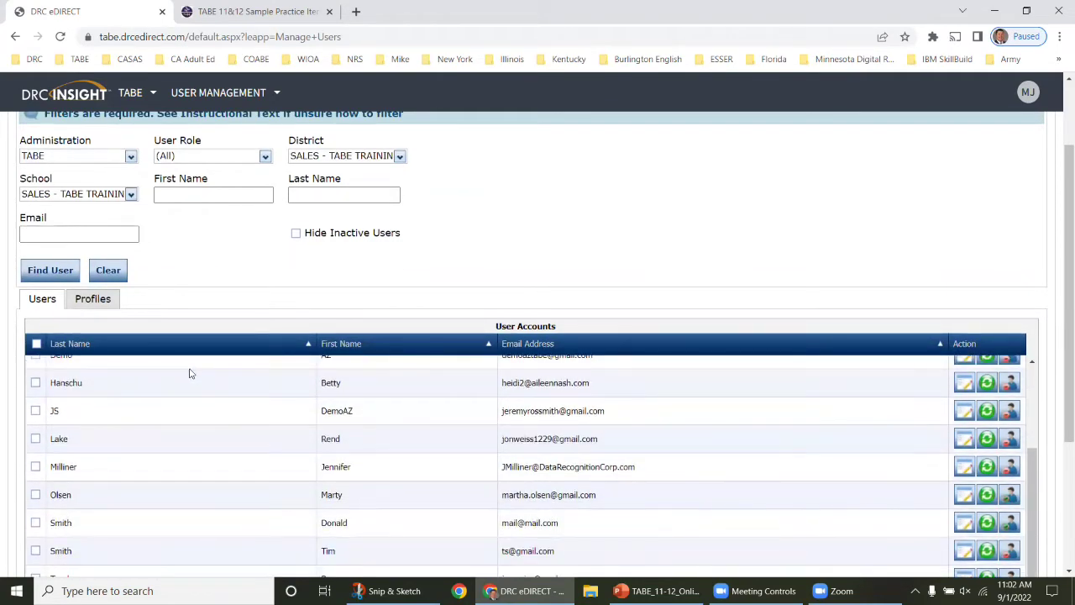
# Step: Set the School filter to All, rerun the search, and browse the full User Accounts list
pyautogui.click(131, 194)
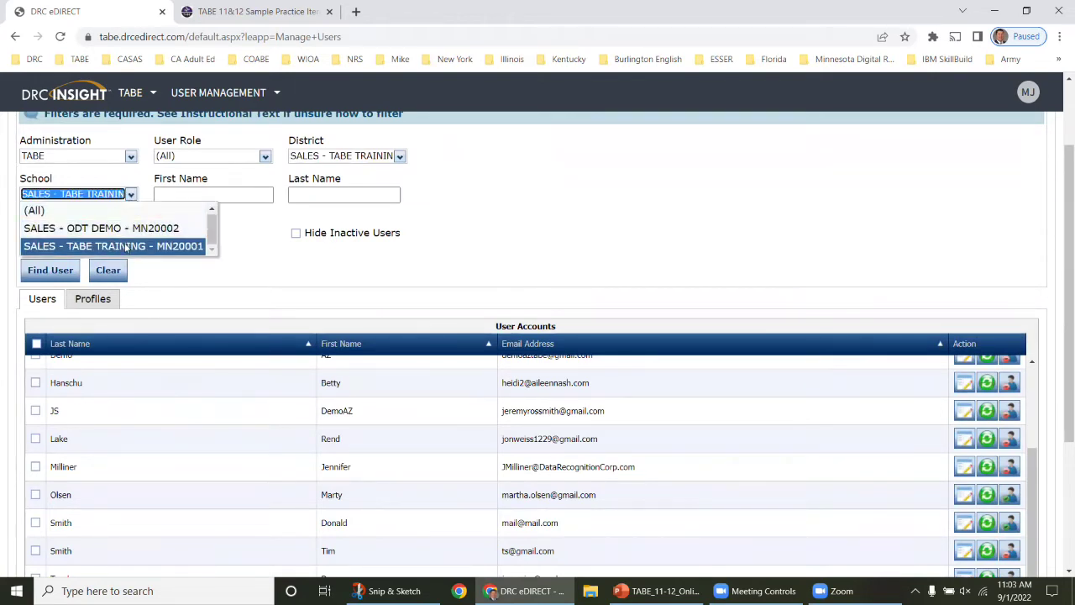
pyautogui.click(65, 211)
pyautogui.click(54, 269)
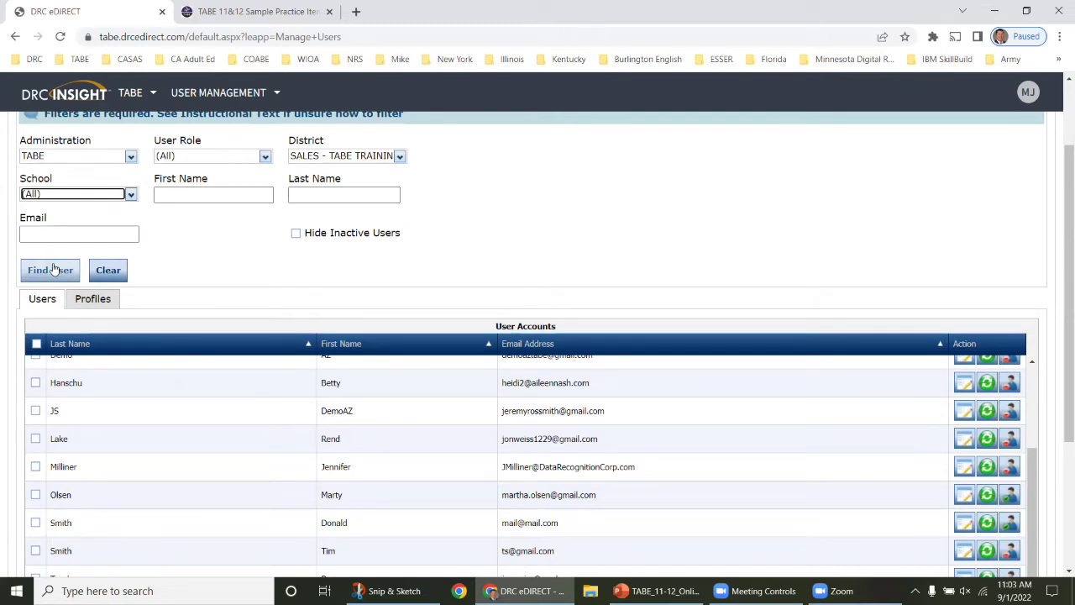
pyautogui.click(54, 269)
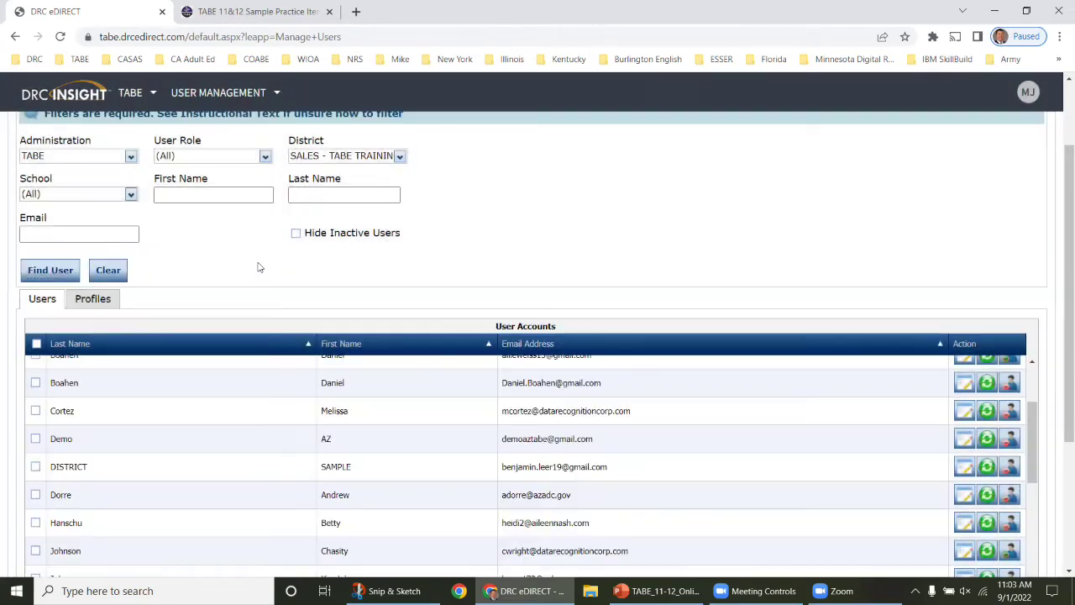
pyautogui.scroll(-3, 260, 263)
pyautogui.scroll(-3, 287, 309)
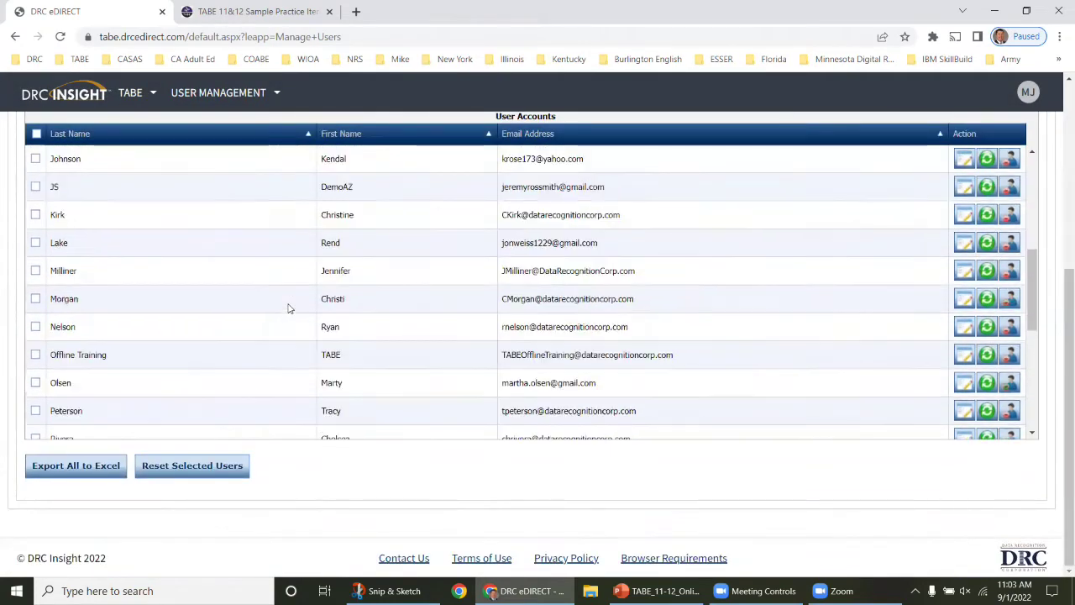
pyautogui.scroll(-5, 281, 310)
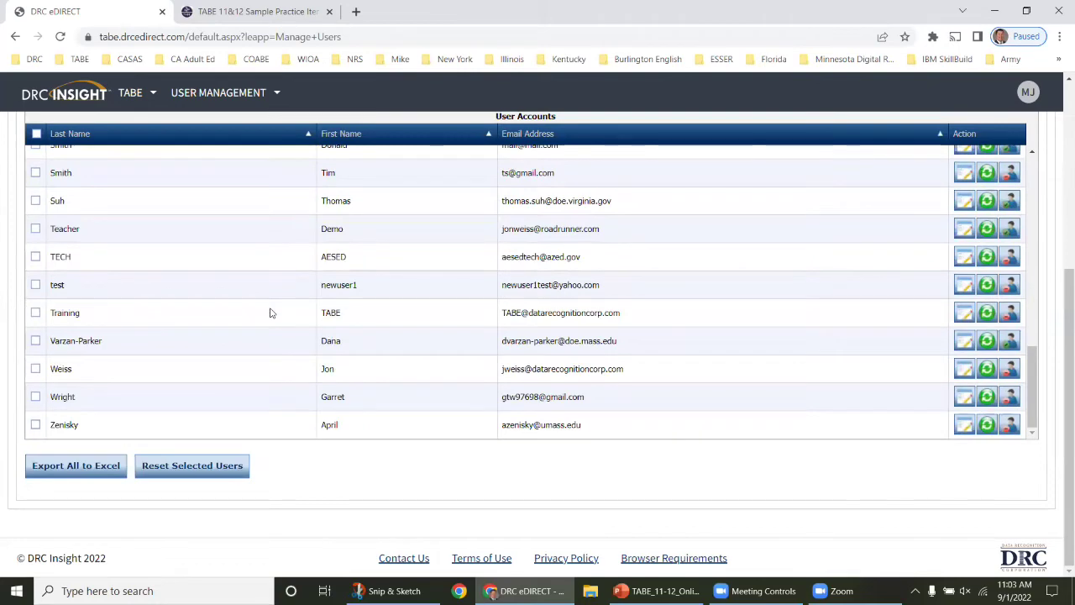
pyautogui.scroll(3, 271, 313)
pyautogui.scroll(10, 270, 312)
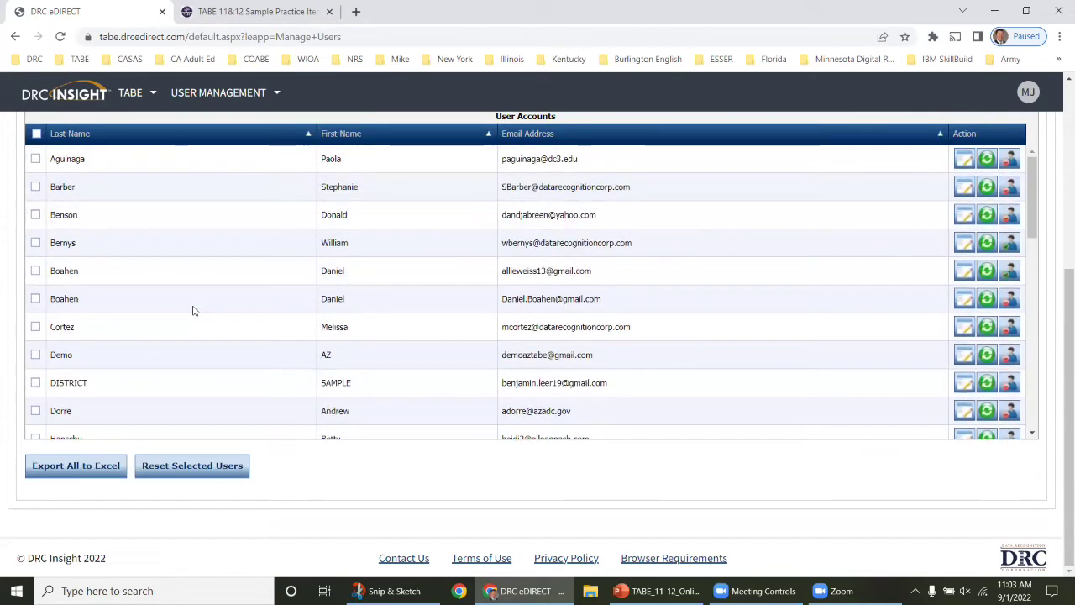
pyautogui.scroll(2, 247, 298)
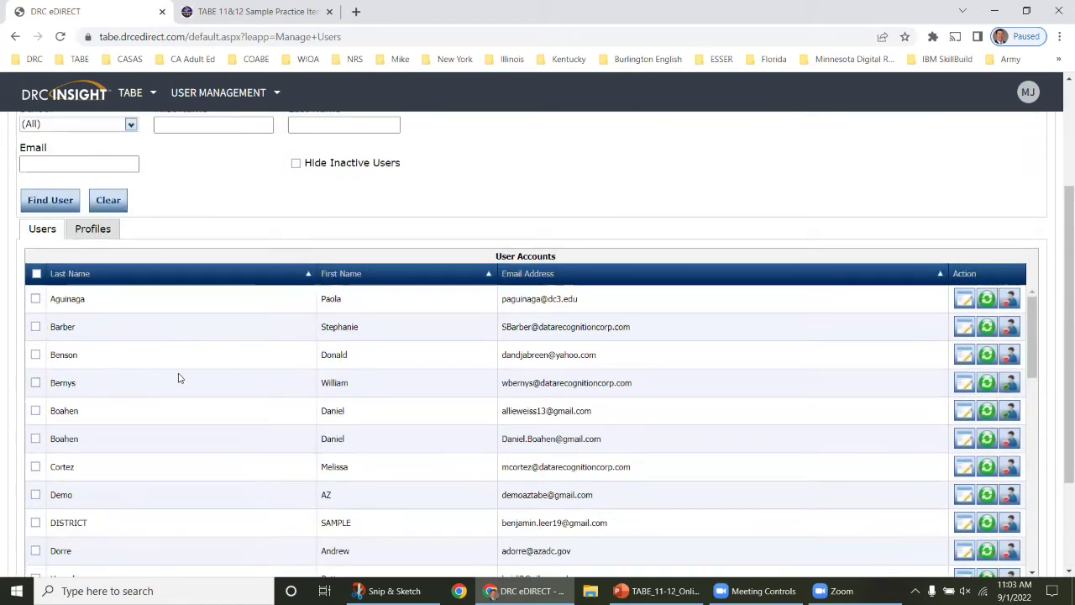
# Step: Open the fourth user account's Edit User details and start adding a new permission
pyautogui.click(36, 383)
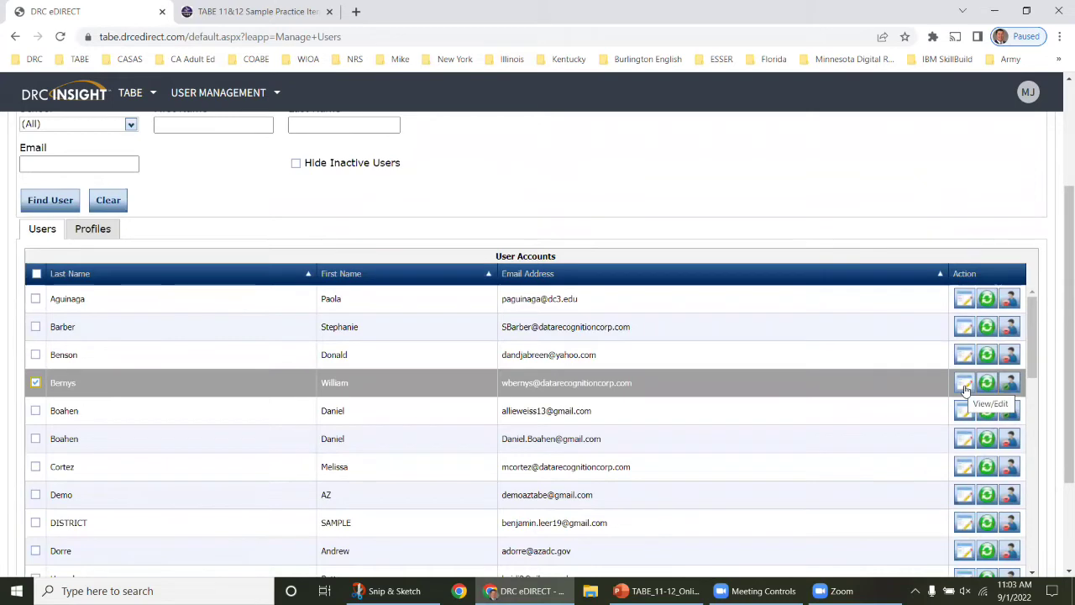
pyautogui.click(965, 386)
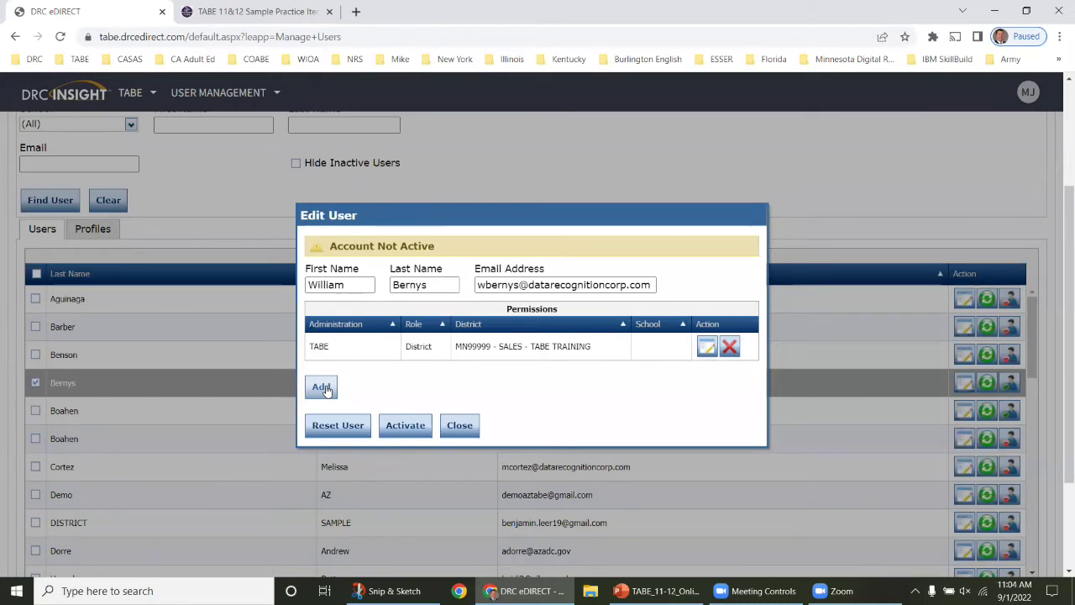
pyautogui.click(467, 425)
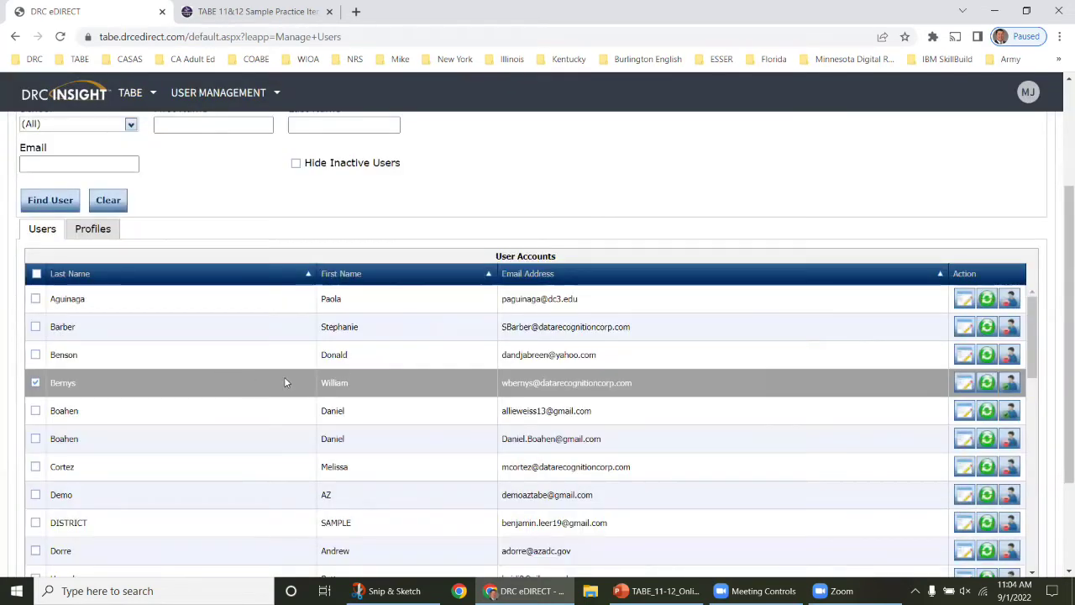
pyautogui.click(968, 384)
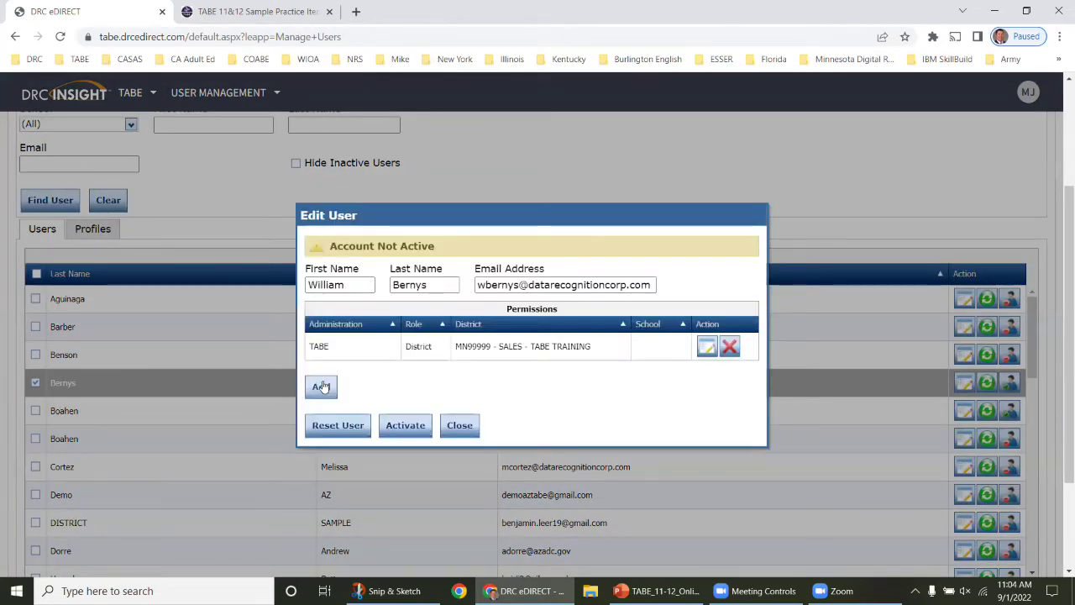
pyautogui.click(321, 387)
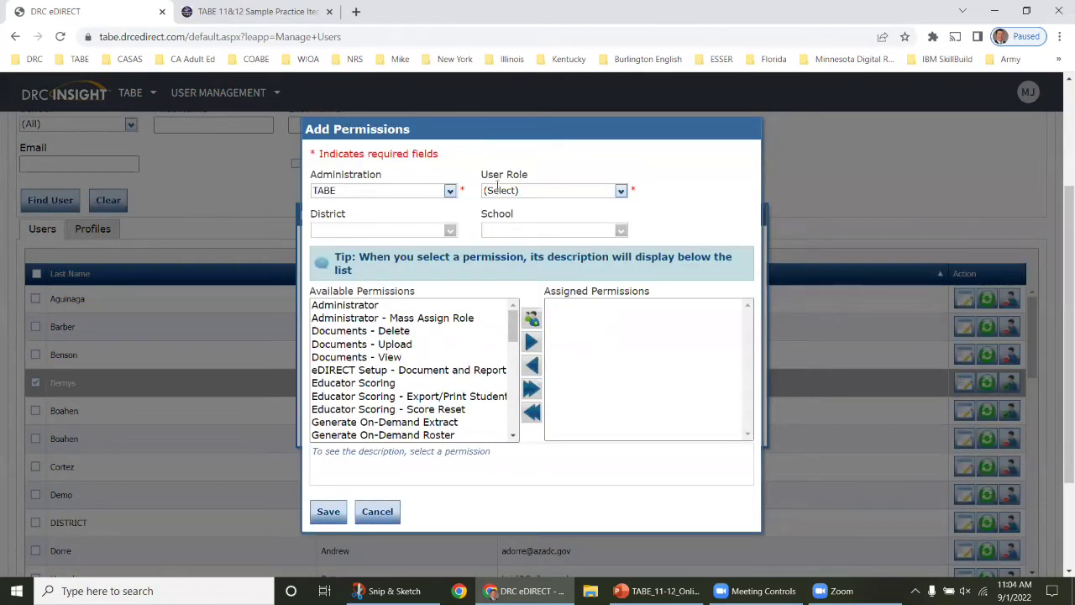
# Step: Set the permission's User Role to District and District to SE ARKANSAS ED SERVICE CO-OP
pyautogui.click(498, 189)
pyautogui.click(500, 225)
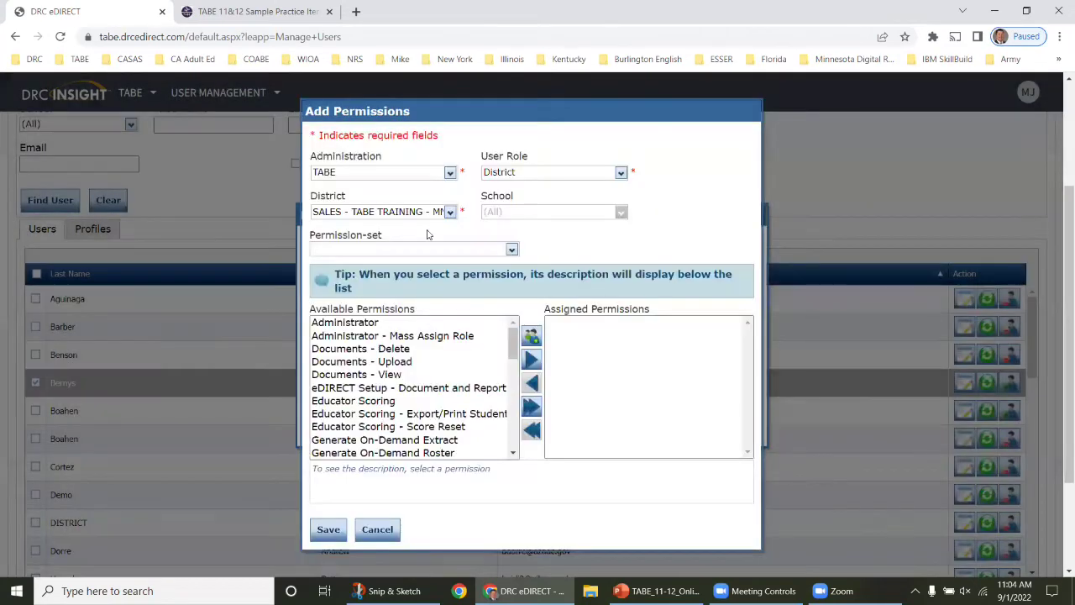
pyautogui.click(436, 212)
pyautogui.click(436, 212)
pyautogui.click(436, 212)
pyautogui.click(436, 212)
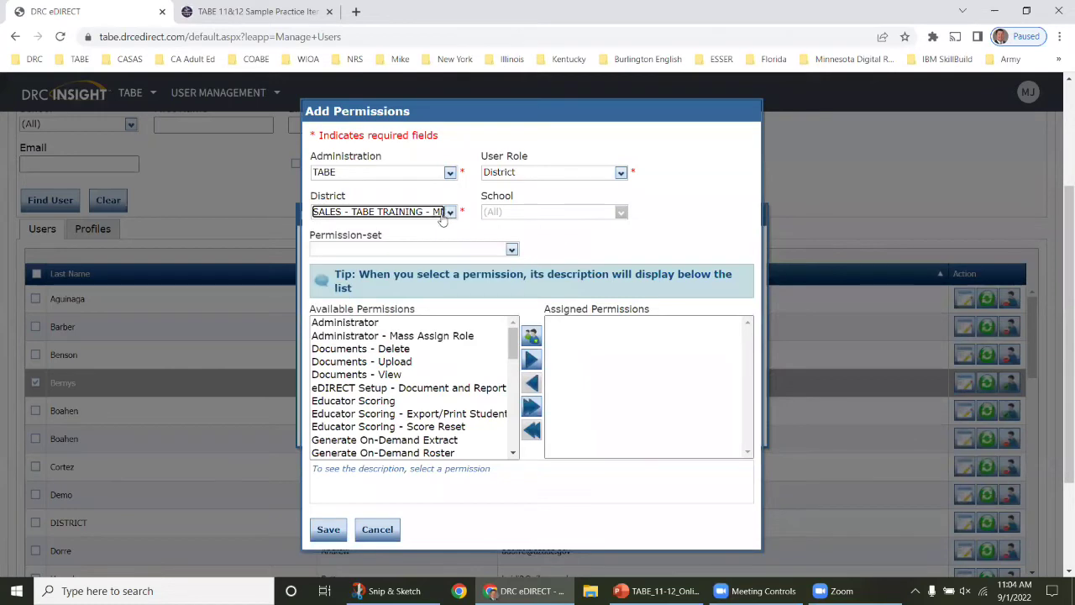
pyautogui.click(435, 212)
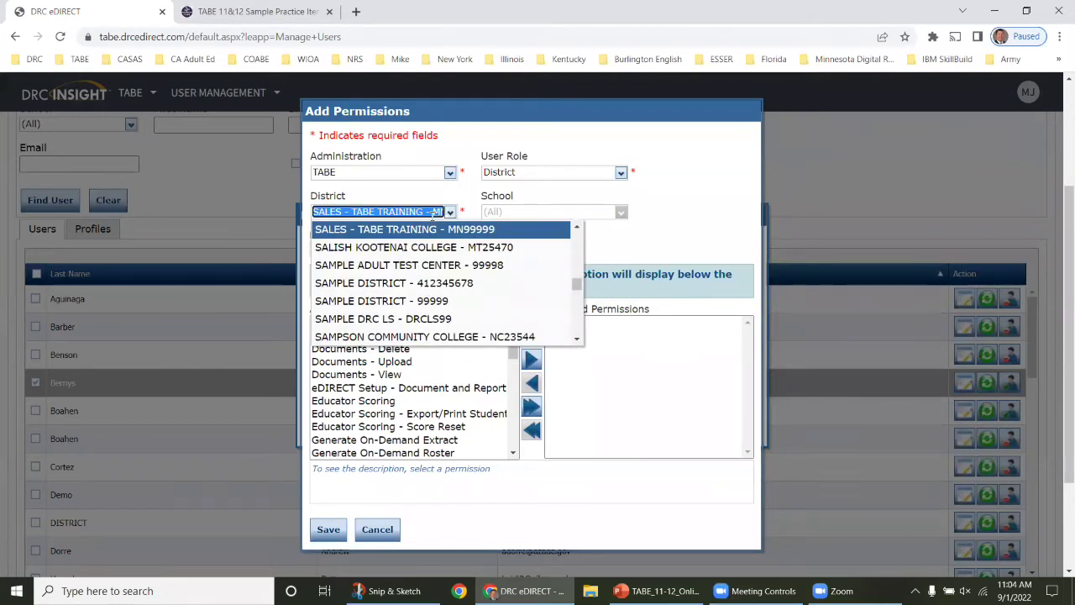
pyautogui.write('se')
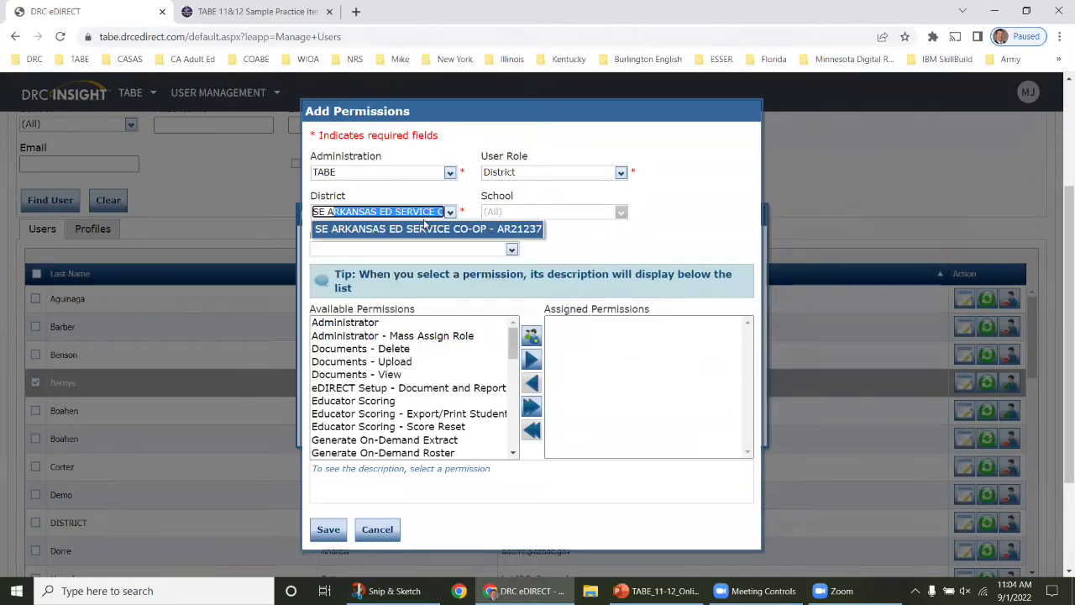
pyautogui.click(423, 229)
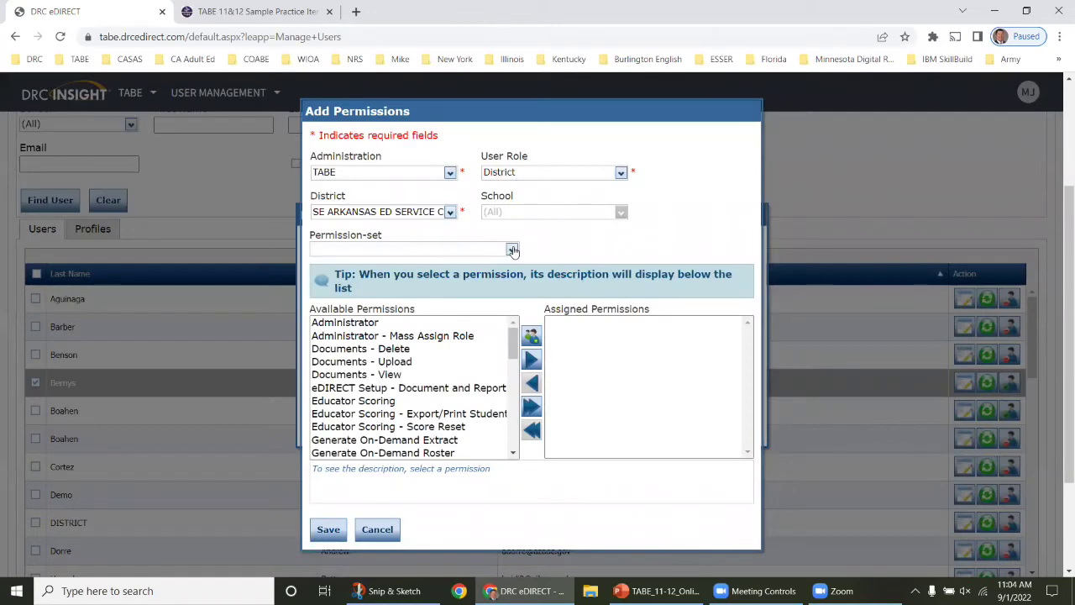
# Step: Apply and assign the District permission set, then save the permission
pyautogui.click(512, 250)
pyautogui.click(446, 282)
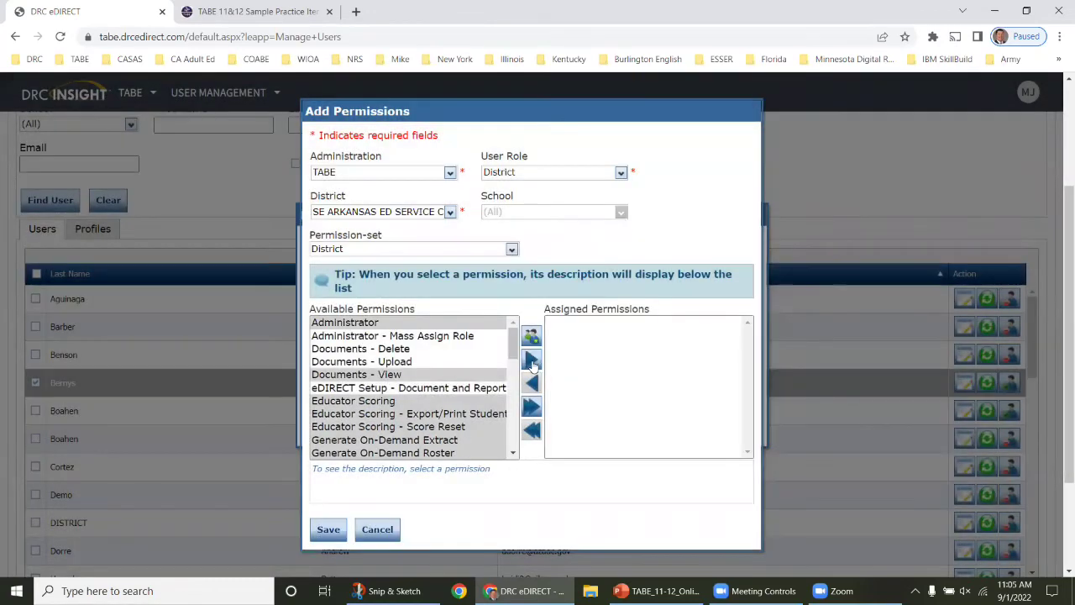
pyautogui.click(533, 363)
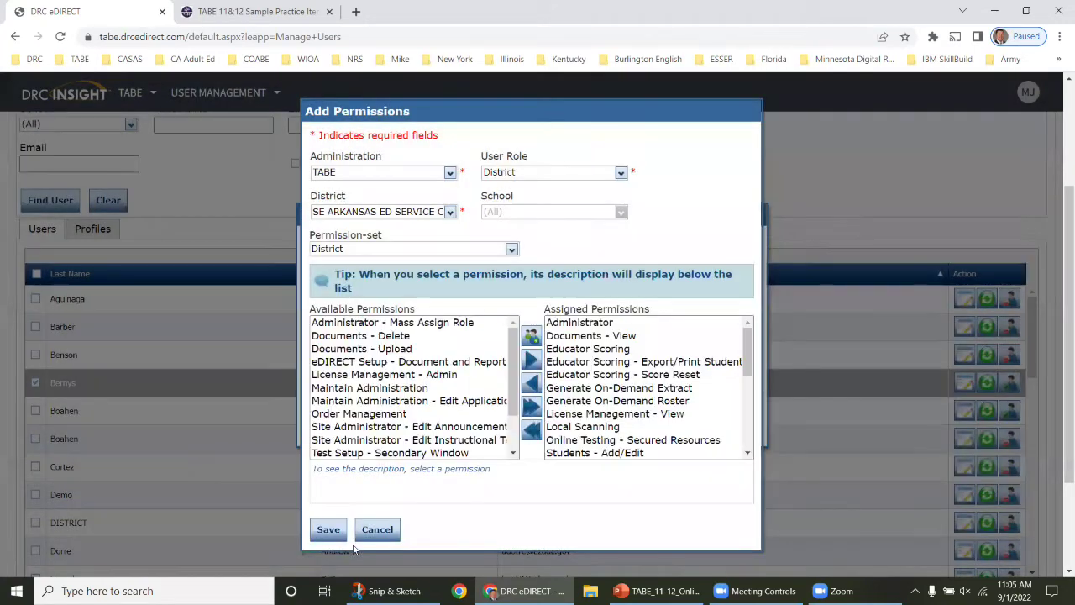
pyautogui.click(337, 533)
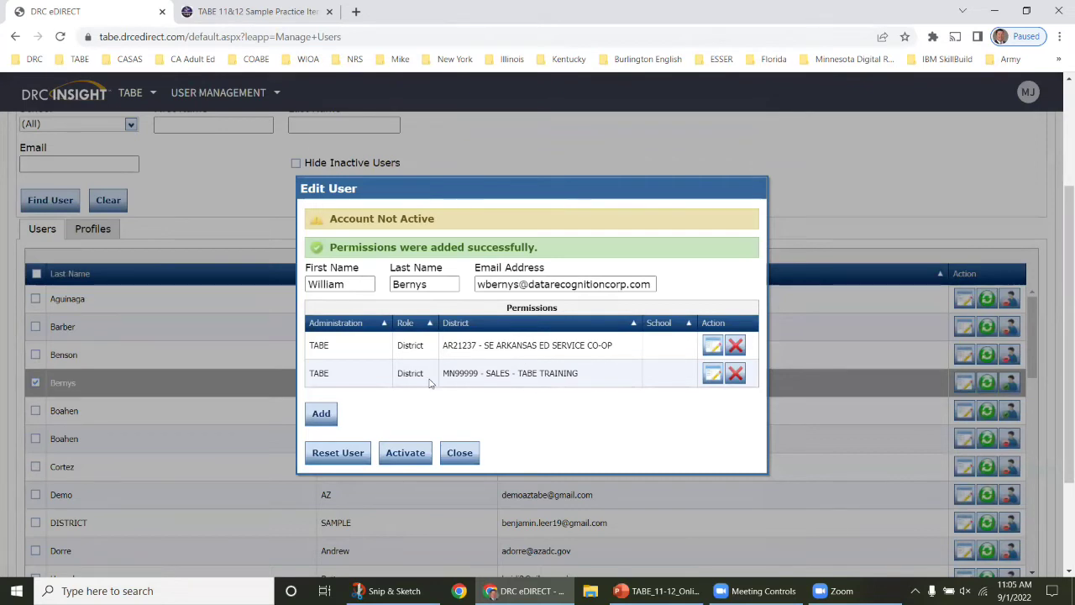
# Step: Delete the AR21237 SE ARKANSAS permission and close the Edit User dialog
pyautogui.click(737, 347)
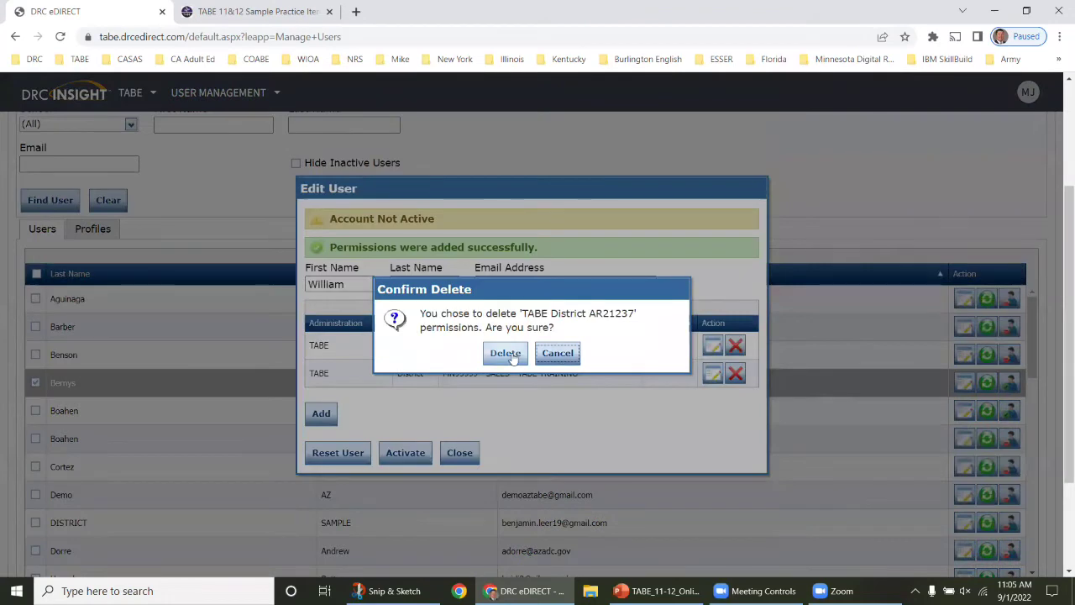
pyautogui.click(513, 356)
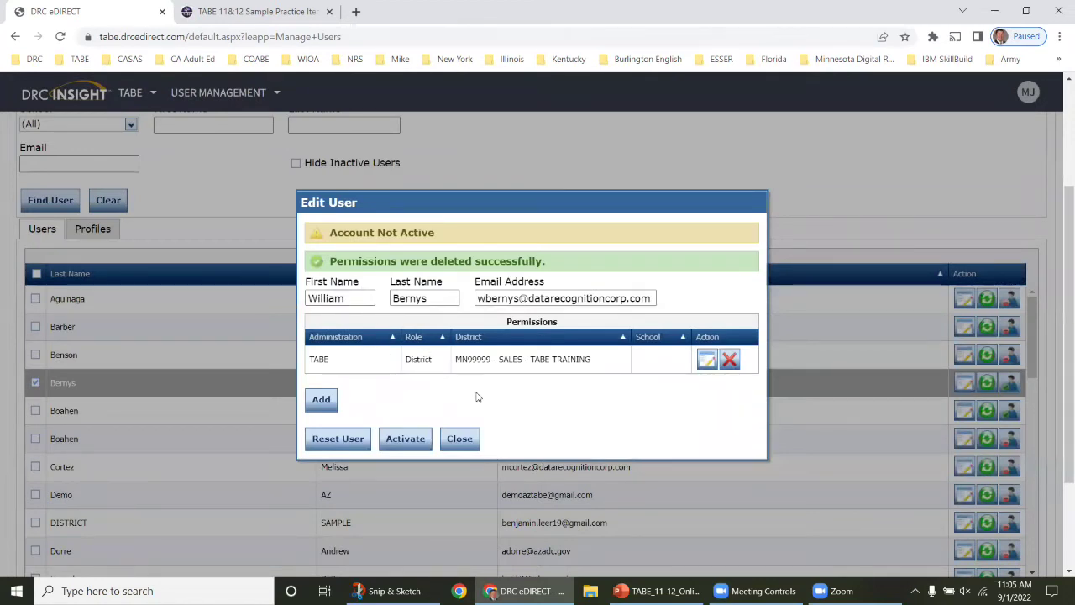
pyautogui.click(468, 440)
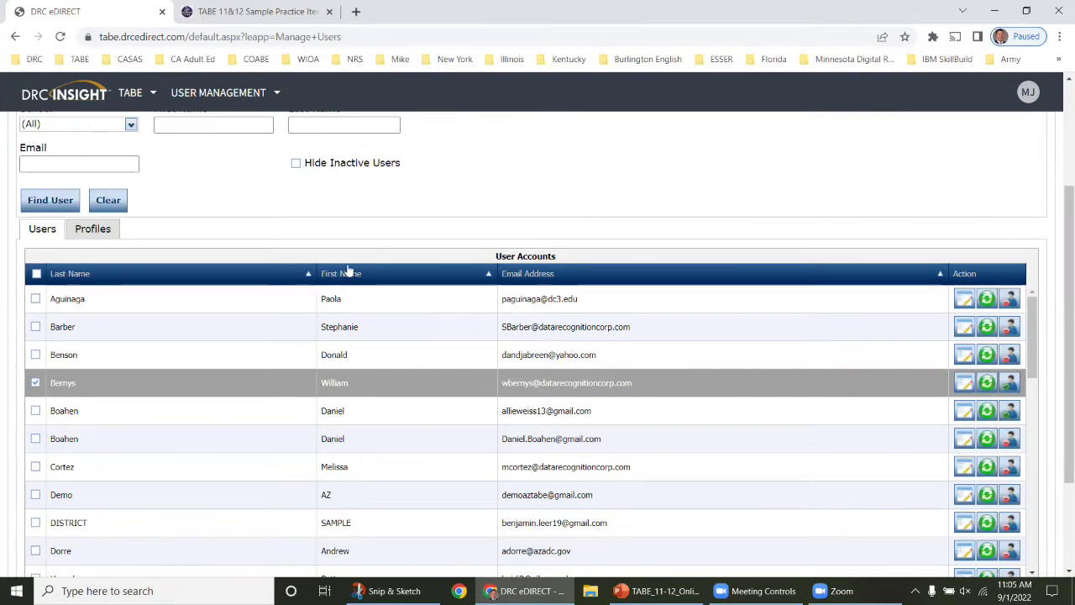
# Step: Return to the top of User Administration and drop down the portal sections menu
pyautogui.scroll(2, 343, 279)
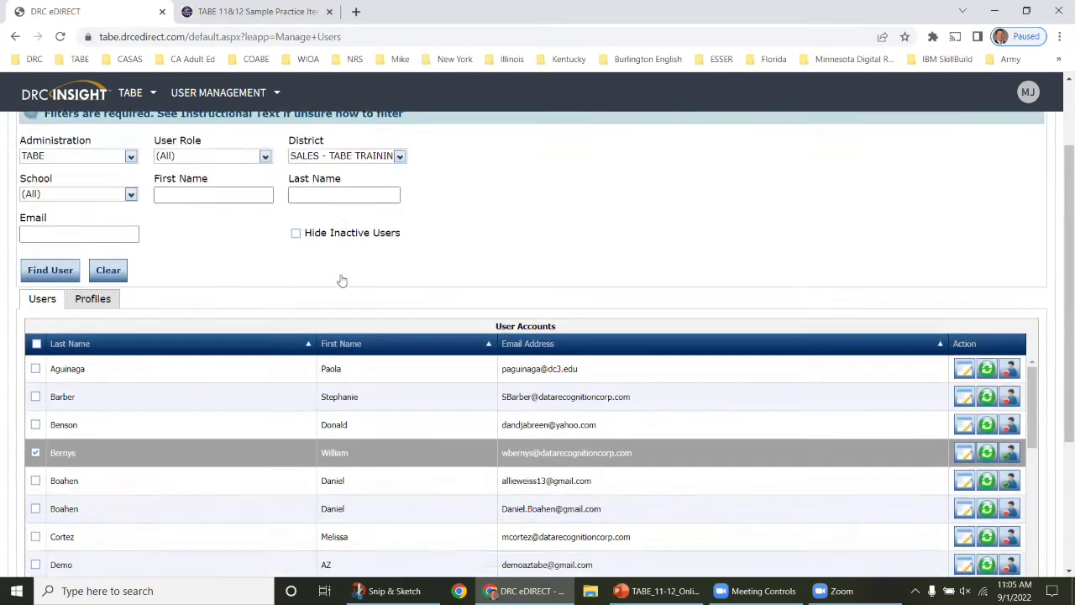
pyautogui.scroll(-2, 339, 312)
pyautogui.scroll(-2, 339, 312)
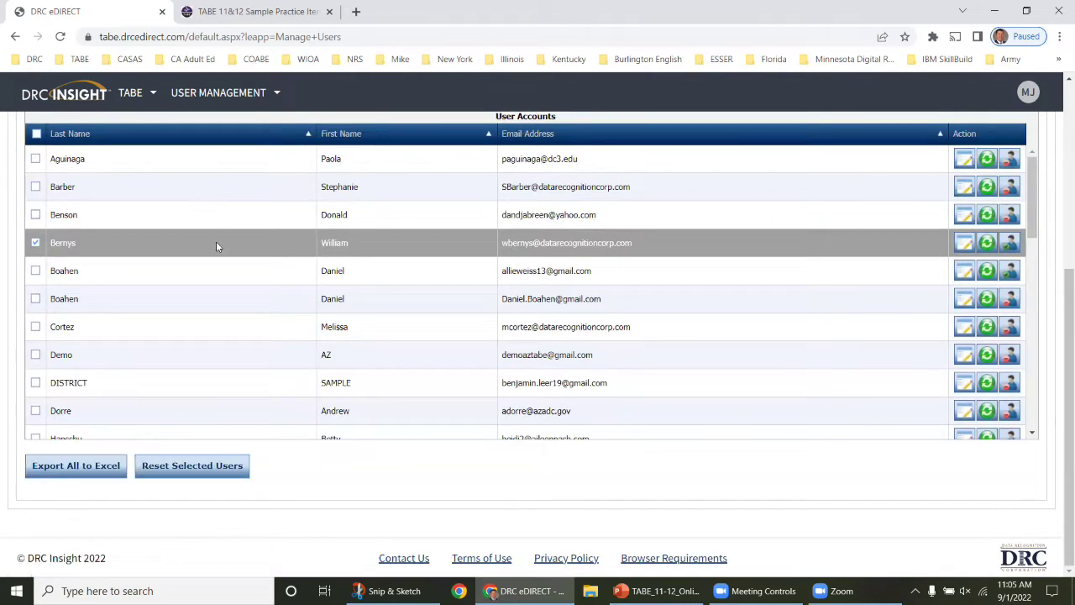
pyautogui.scroll(4, 218, 242)
pyautogui.click(263, 94)
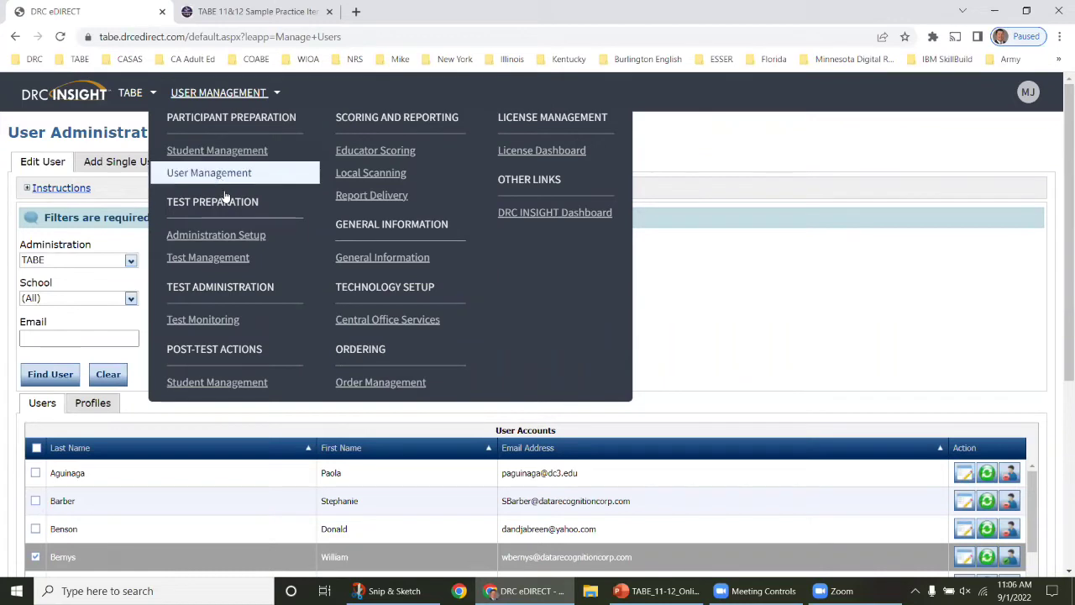
# Step: Switch to Test Management and open the Manage Test Sessions tab
pyautogui.click(220, 258)
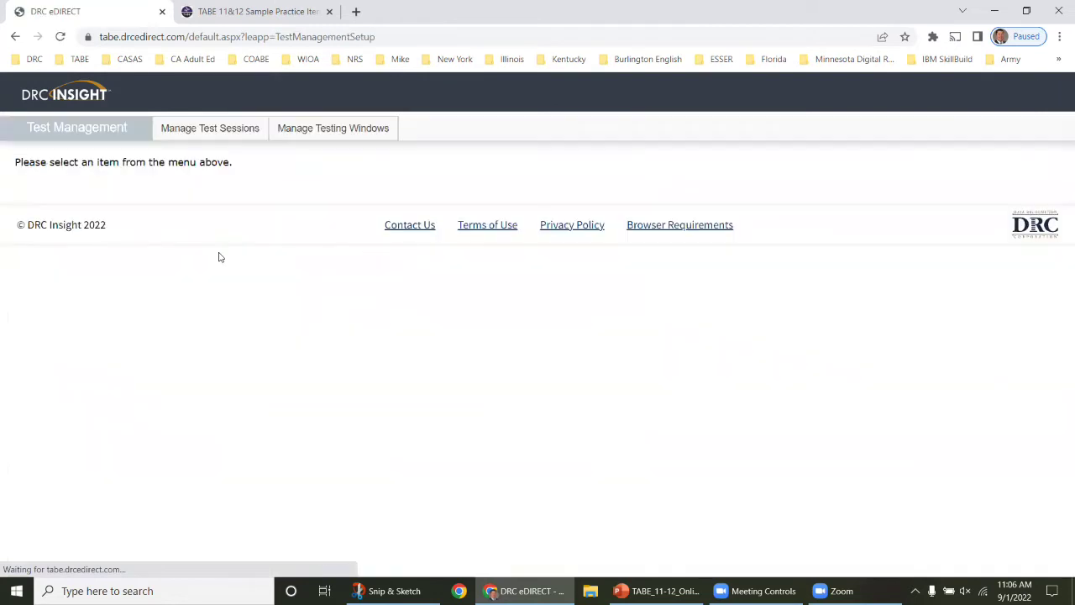
pyautogui.click(220, 128)
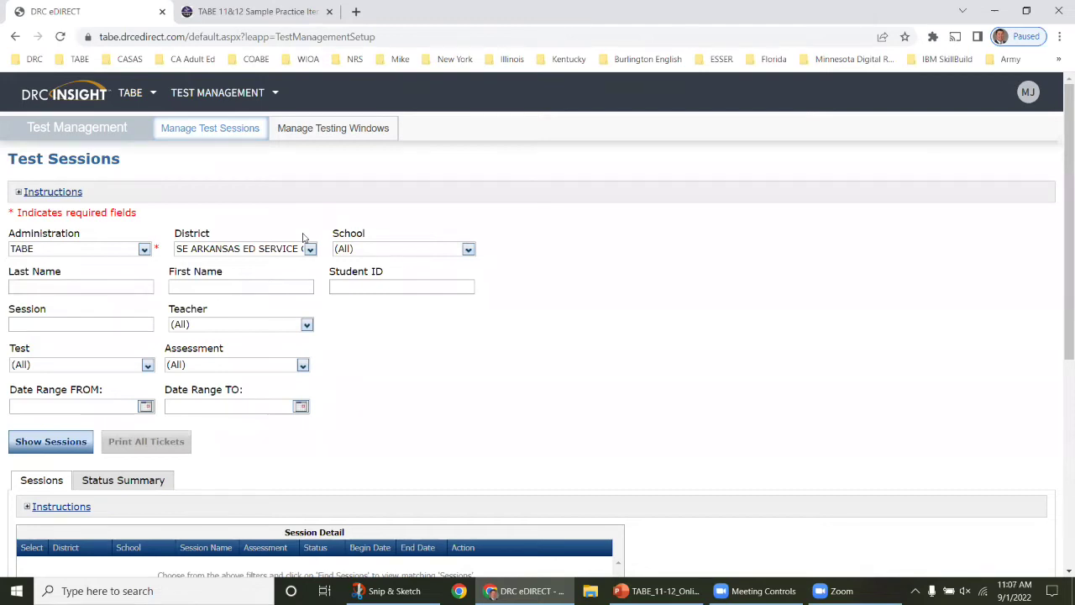
# Step: Filter sessions to school NORTHWEST TECHNICAL COLLEGE and test TABE 11, then show them
pyautogui.click(401, 250)
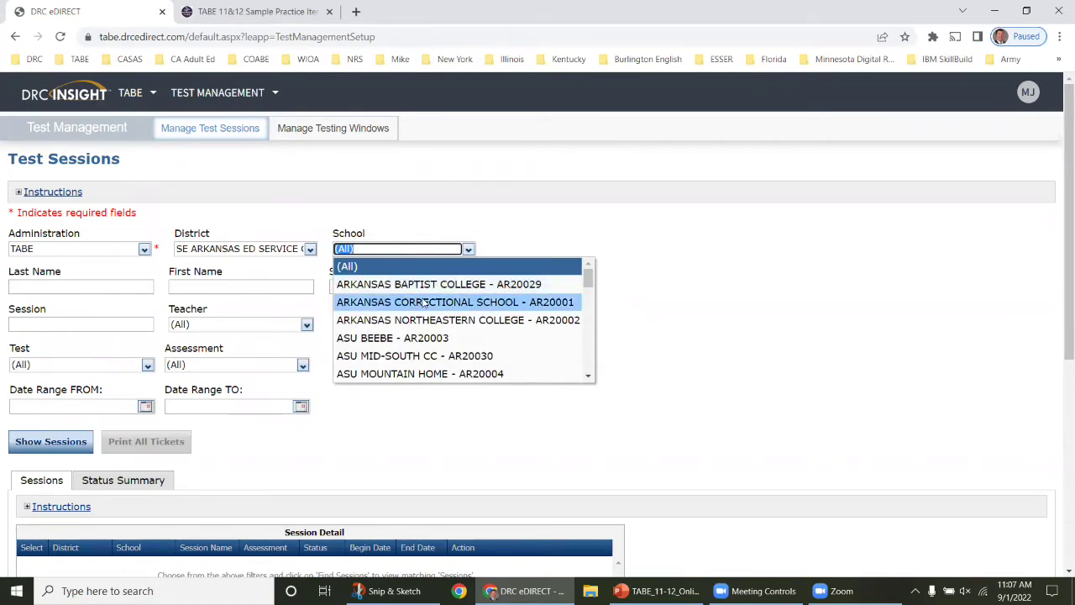
pyautogui.scroll(-3, 434, 328)
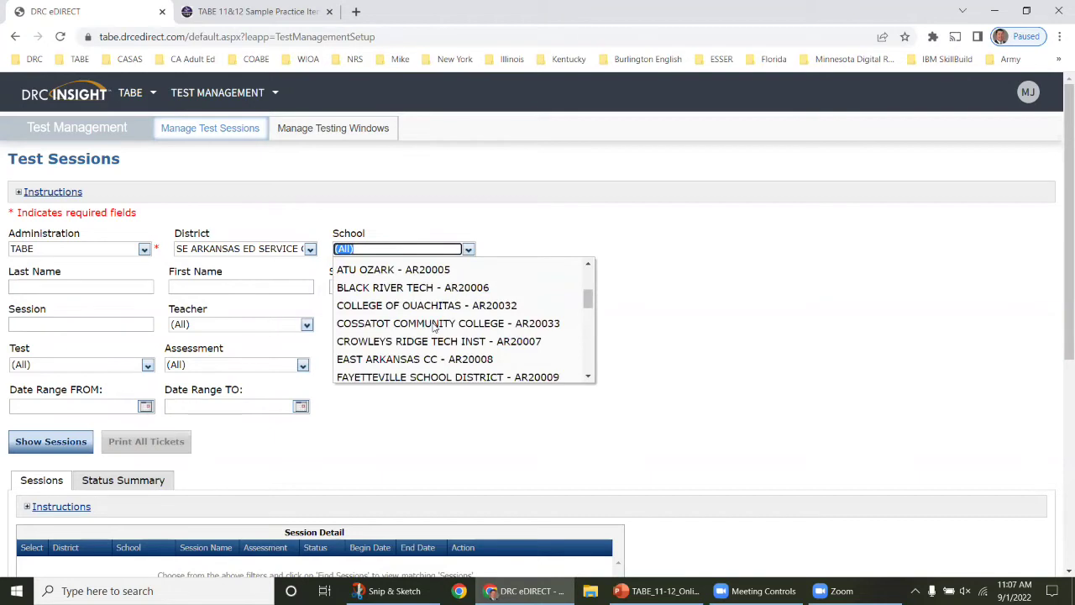
pyautogui.scroll(-5, 434, 328)
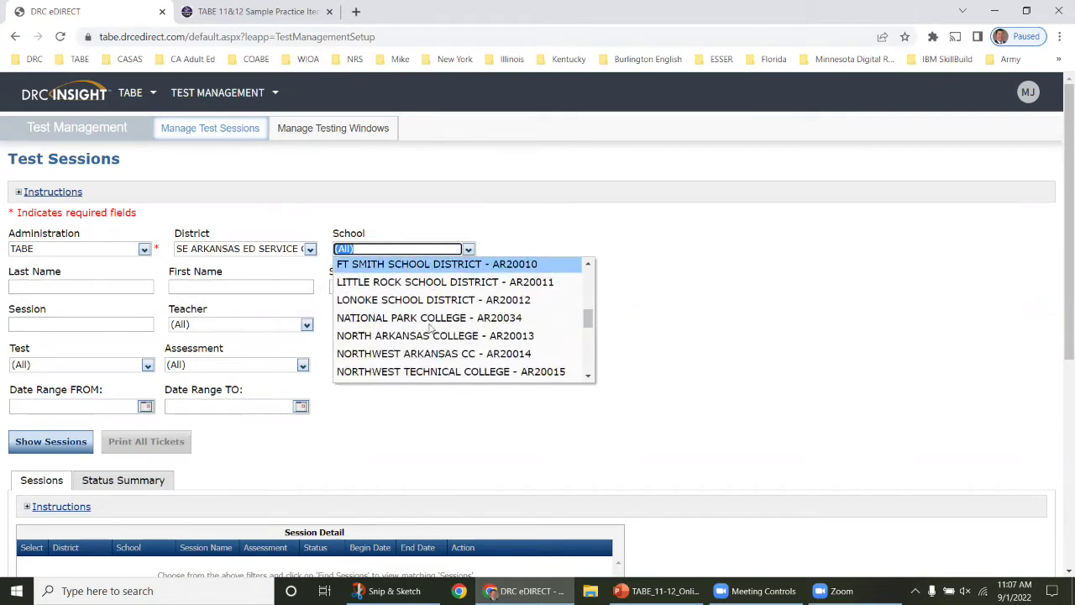
pyautogui.scroll(-1, 432, 329)
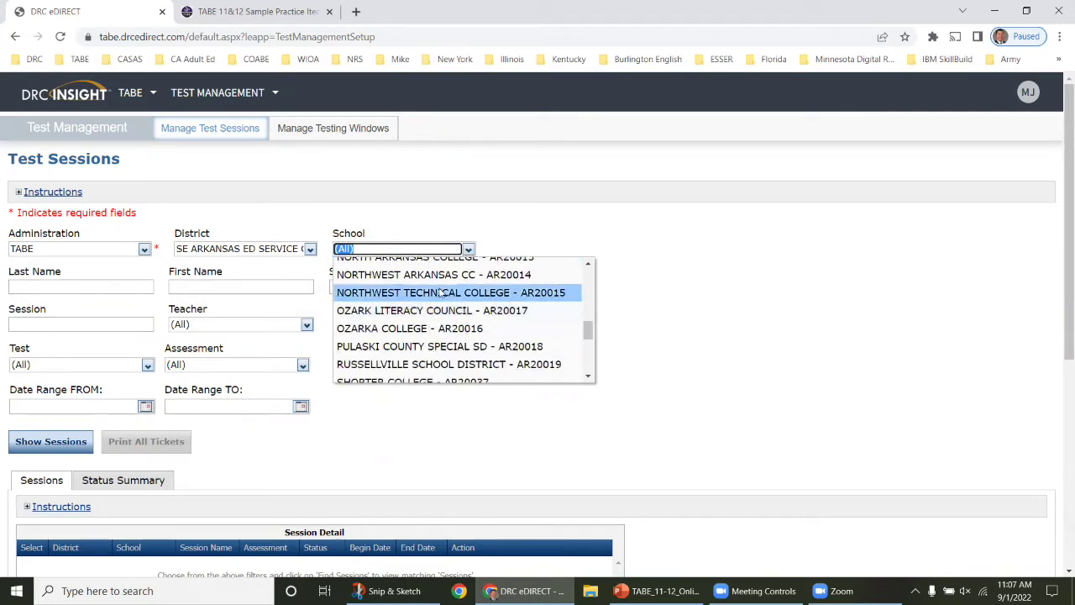
pyautogui.click(441, 292)
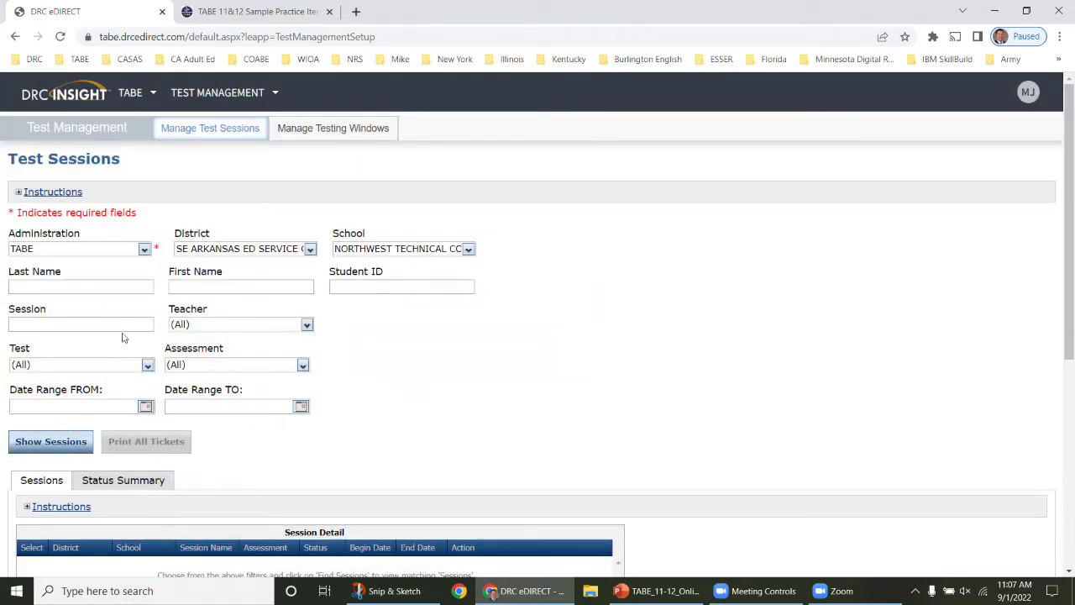
pyautogui.click(102, 364)
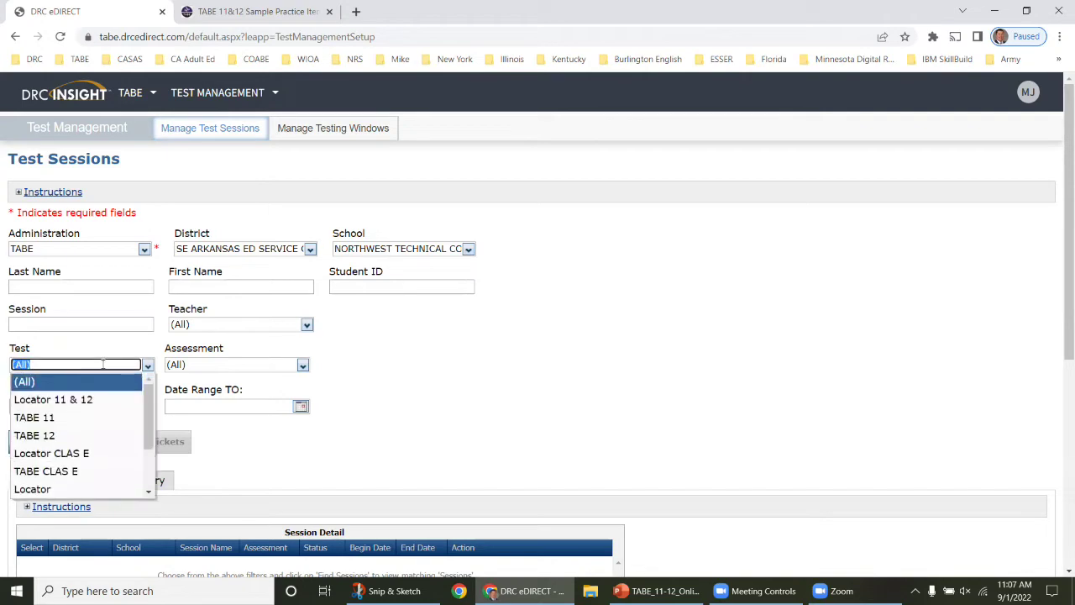
pyautogui.click(57, 426)
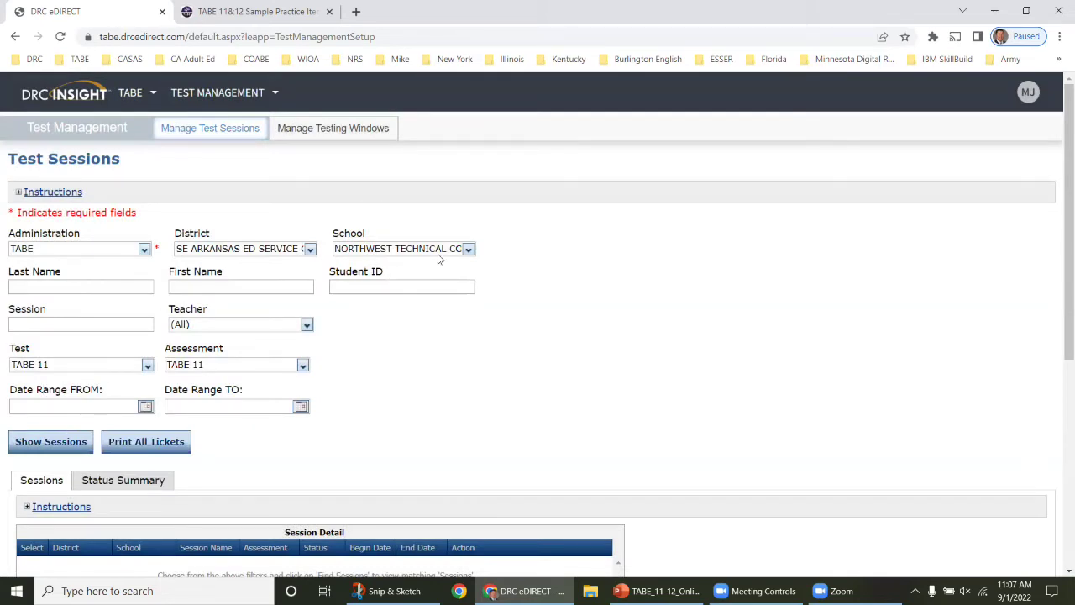
pyautogui.click(45, 442)
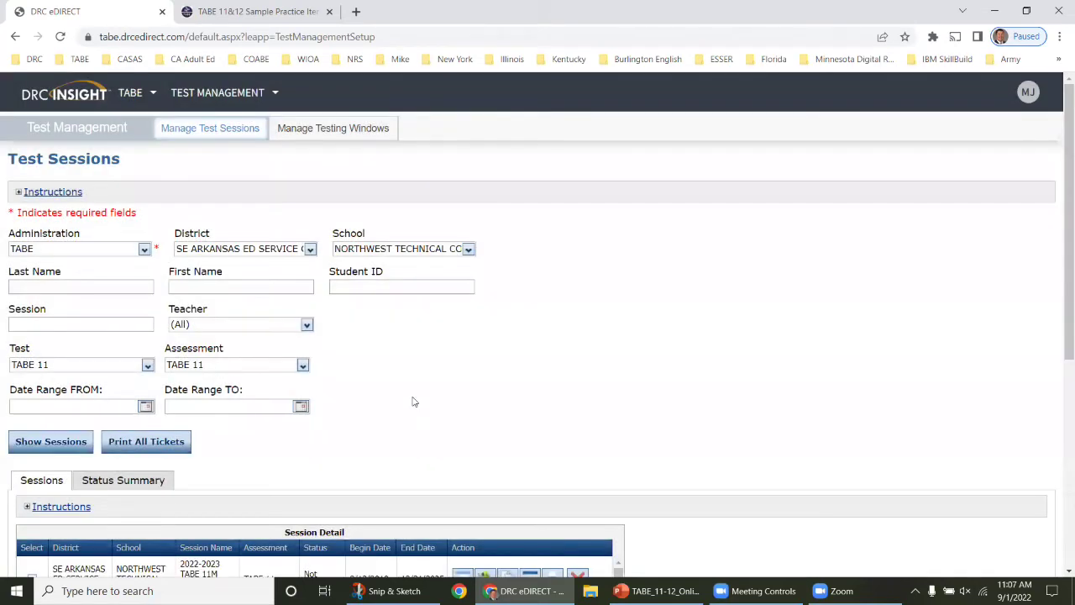
pyautogui.scroll(-3, 412, 402)
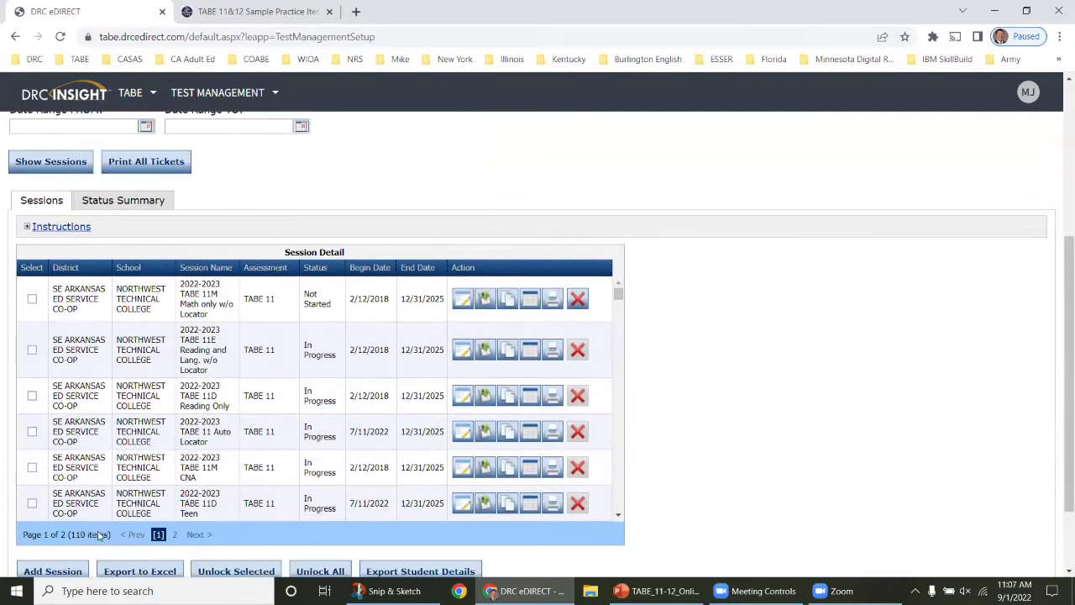
pyautogui.moveTo(70, 534); pyautogui.dragTo(100, 536)
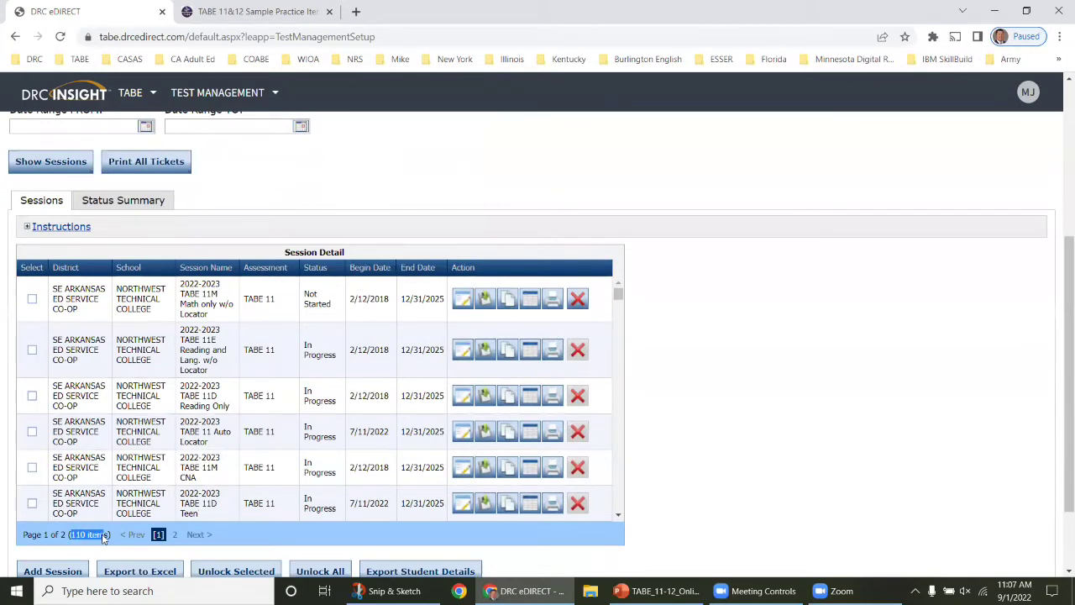
pyautogui.moveTo(108, 539); pyautogui.dragTo(118, 525)
pyautogui.scroll(-1, 400, 361)
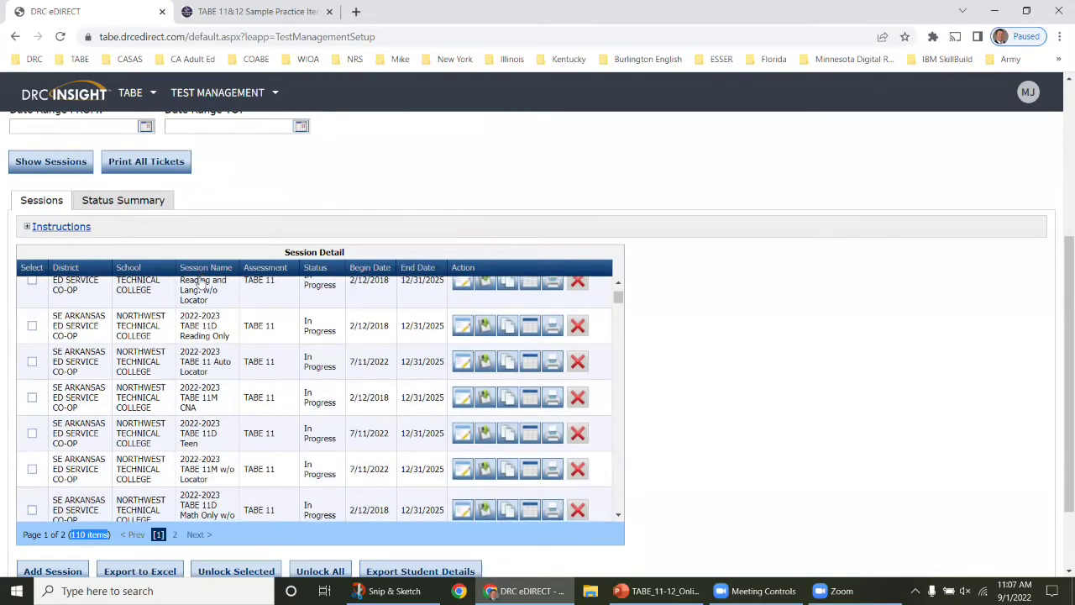
pyautogui.scroll(1, 216, 300)
pyautogui.scroll(1, 218, 300)
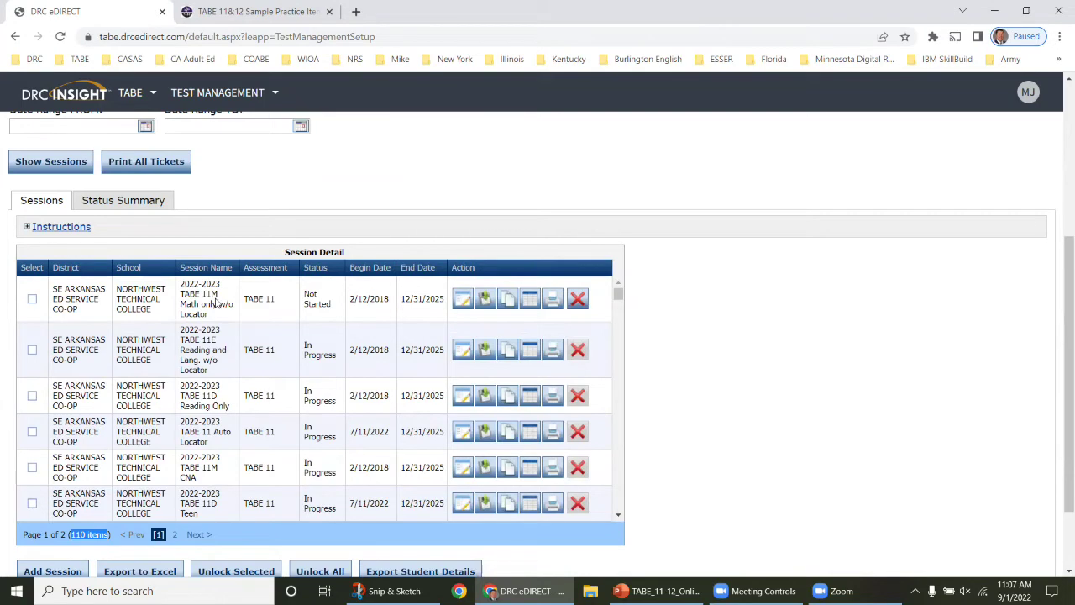
pyautogui.scroll(5, 306, 292)
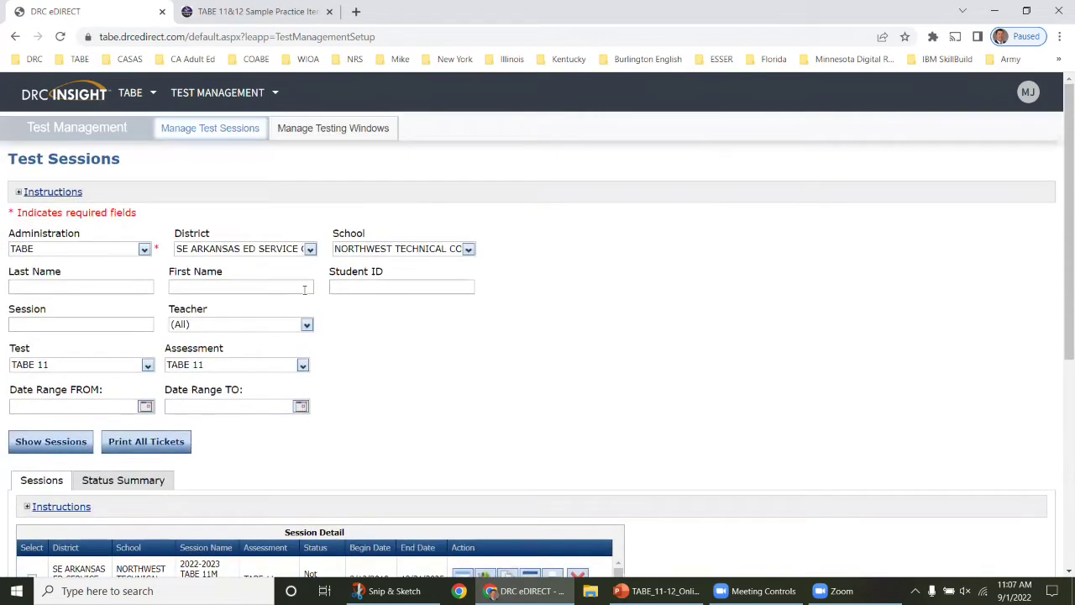
pyautogui.scroll(-1, 304, 290)
pyautogui.scroll(-1, 304, 289)
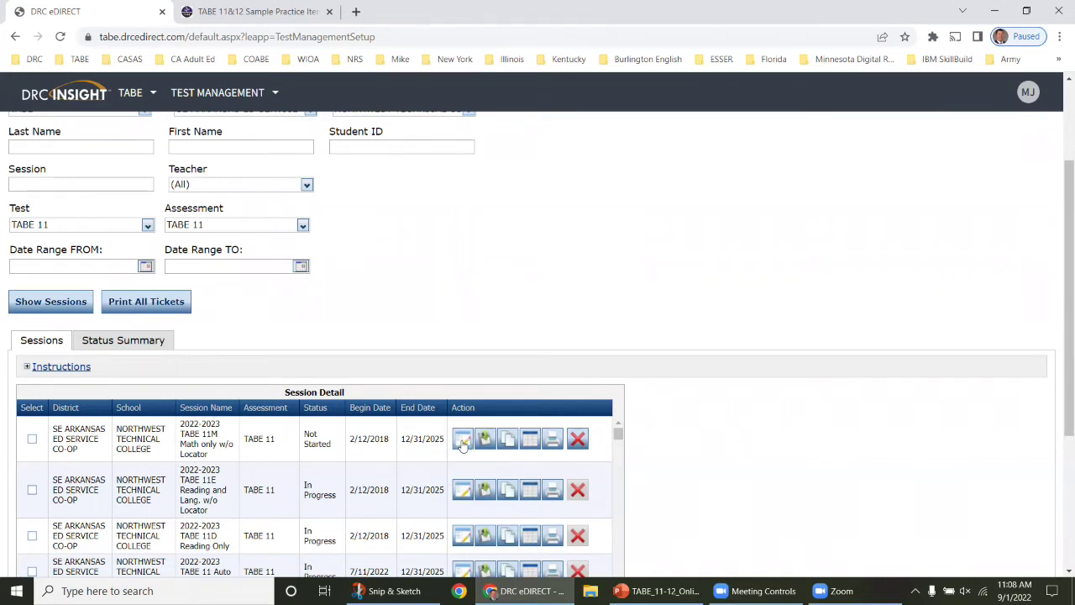
# Step: Open the first TABE 11M Math only session for editing and review its full name, settings and enrolled student
pyautogui.click(462, 442)
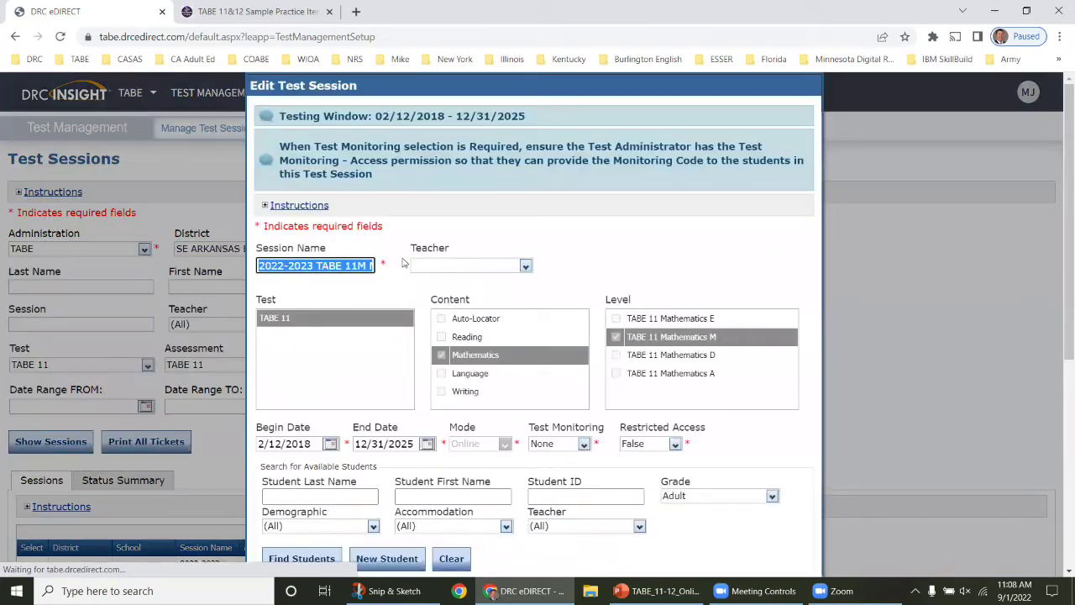
pyautogui.click(322, 265)
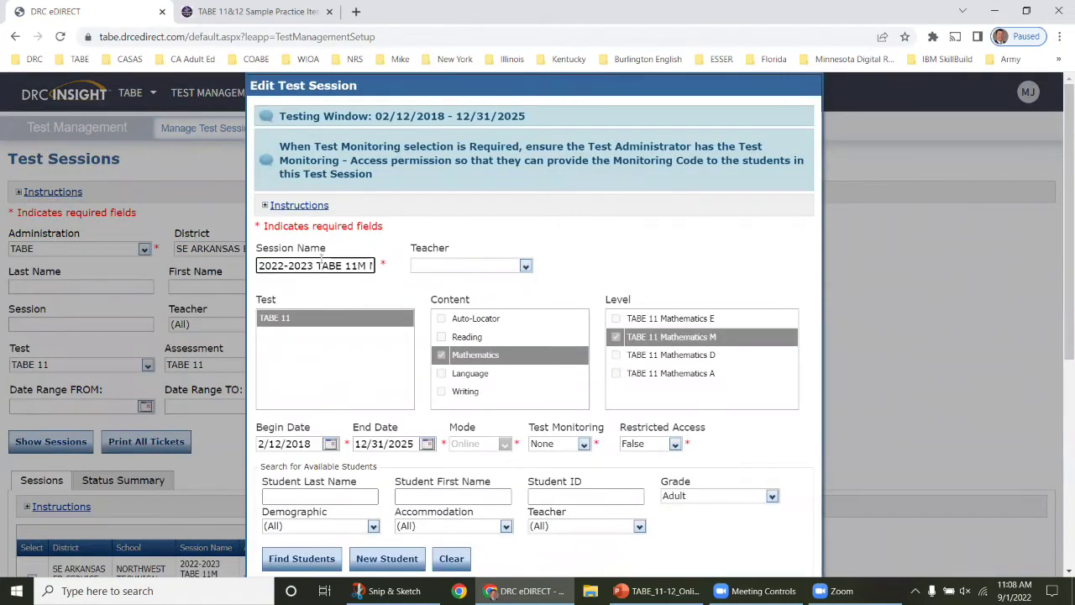
pyautogui.press('End')
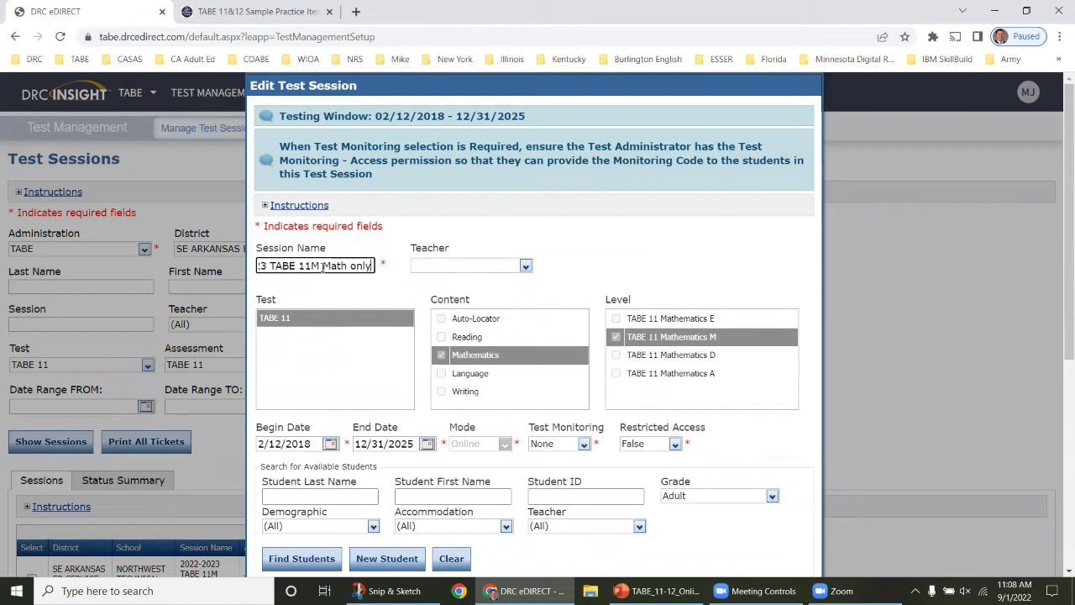
pyautogui.scroll(-2, 428, 393)
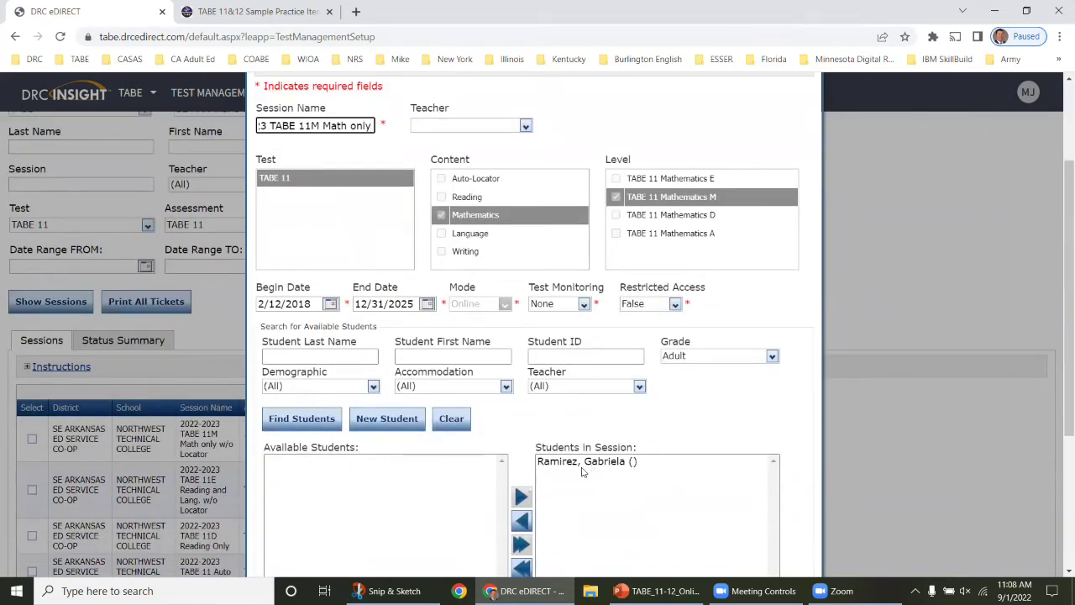
pyautogui.scroll(-1, 599, 467)
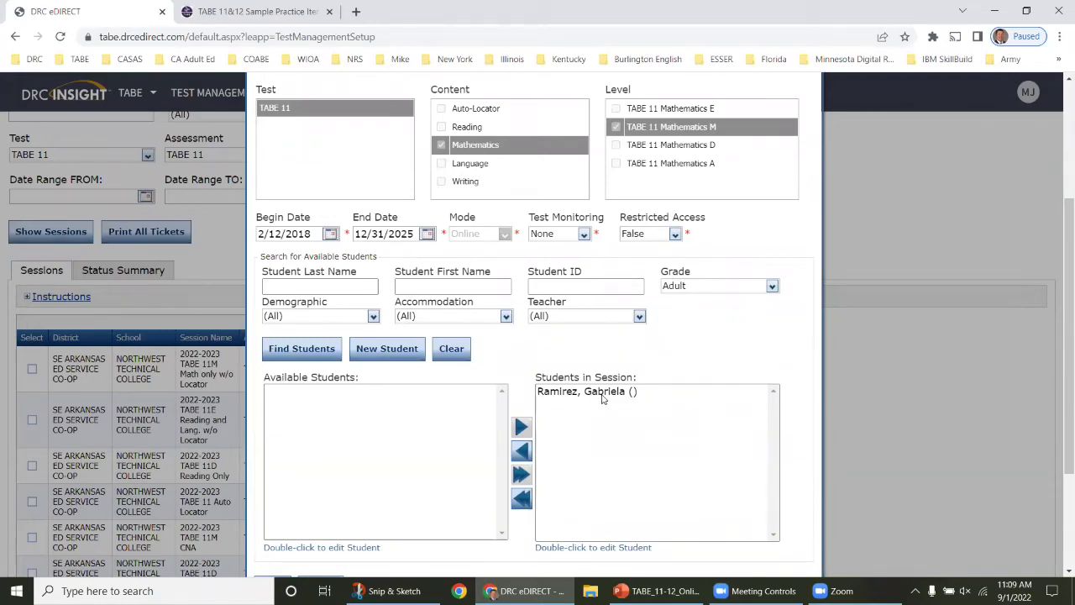
pyautogui.scroll(-1, 601, 399)
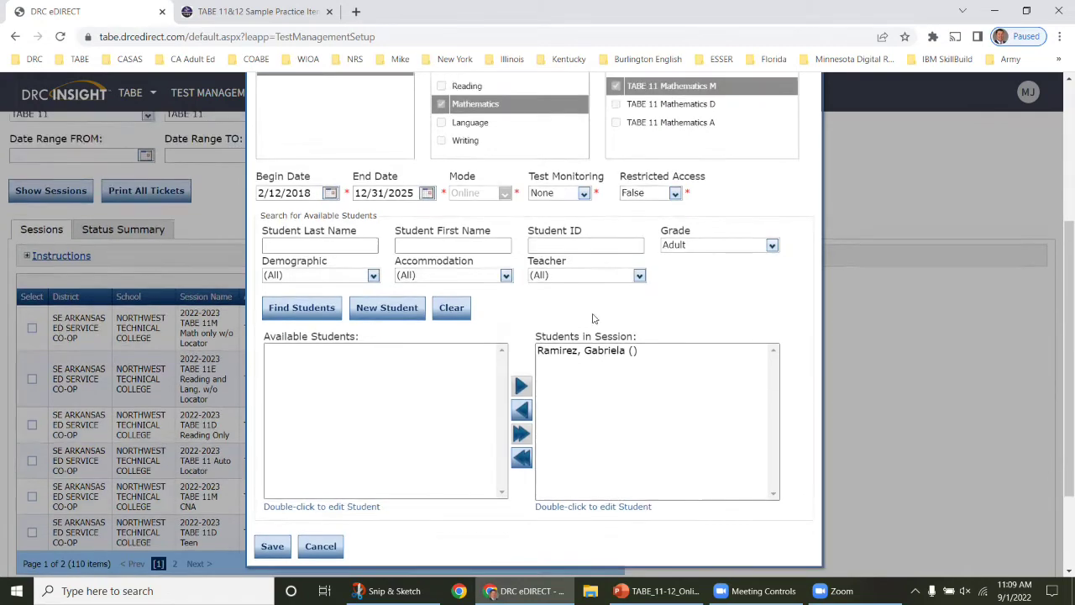
pyautogui.scroll(2, 593, 318)
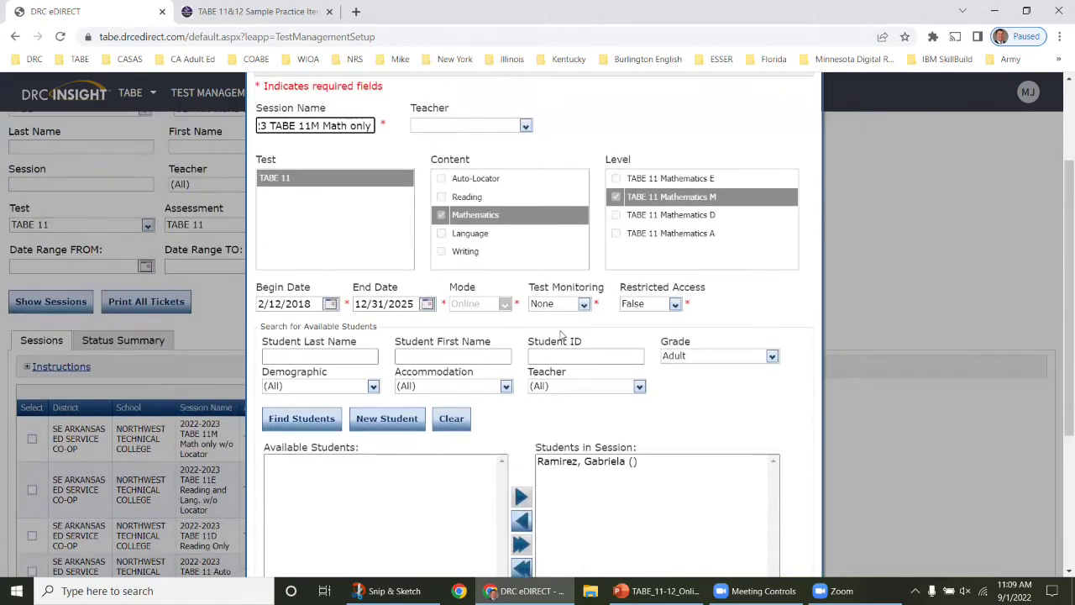
pyautogui.scroll(-1, 567, 464)
pyautogui.scroll(-1, 568, 465)
pyautogui.scroll(1, 559, 451)
pyautogui.scroll(-2, 560, 451)
# Step: Cancel the edit dialog, select the first TABE 11M Math session, and review the 110-session list
pyautogui.click(320, 449)
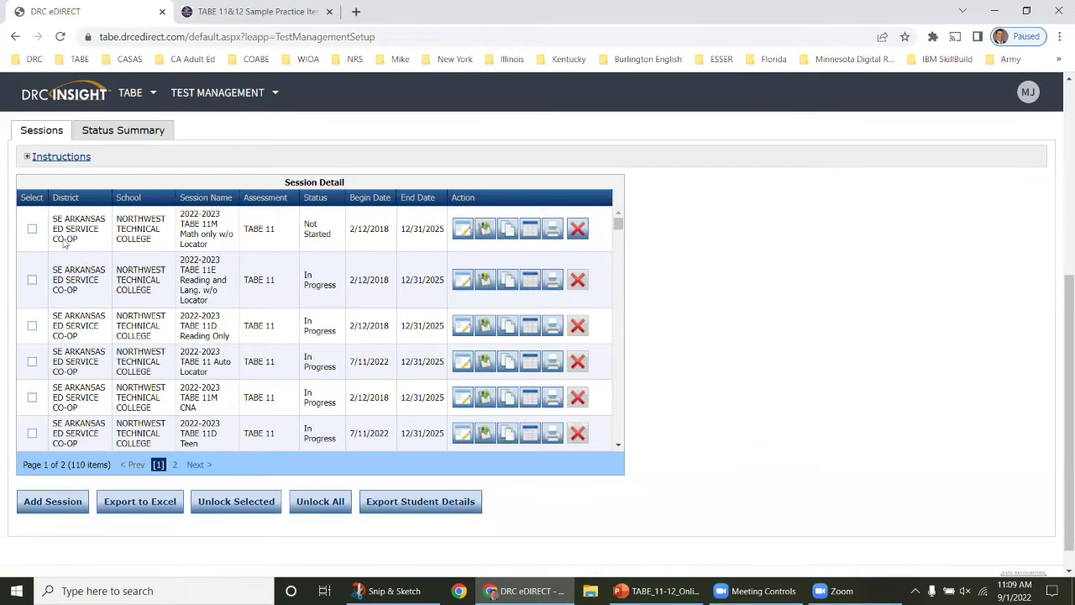
pyautogui.click(32, 228)
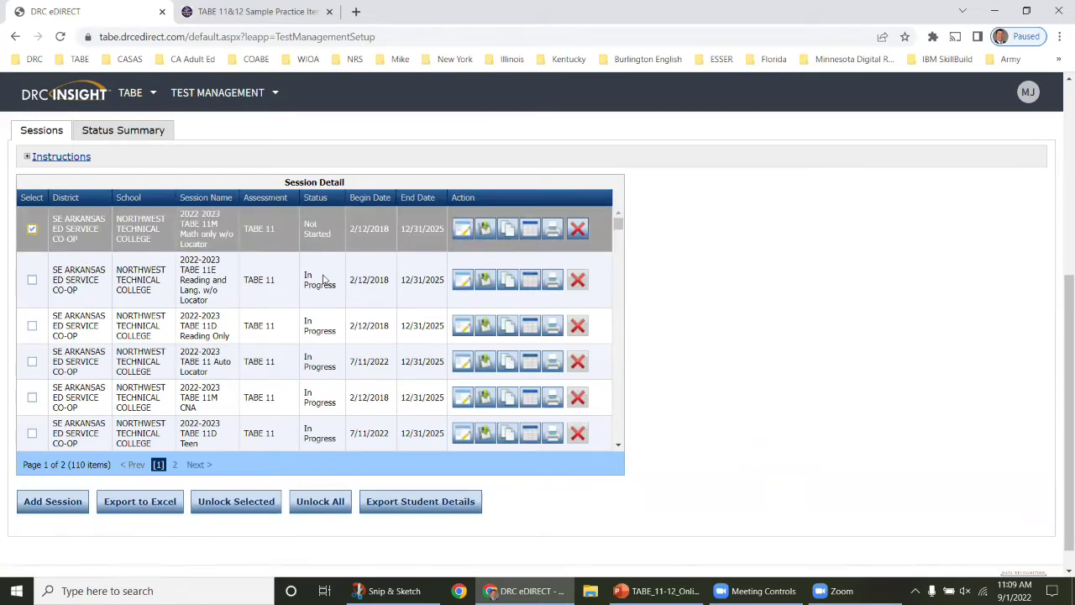
pyautogui.scroll(-20, 324, 363)
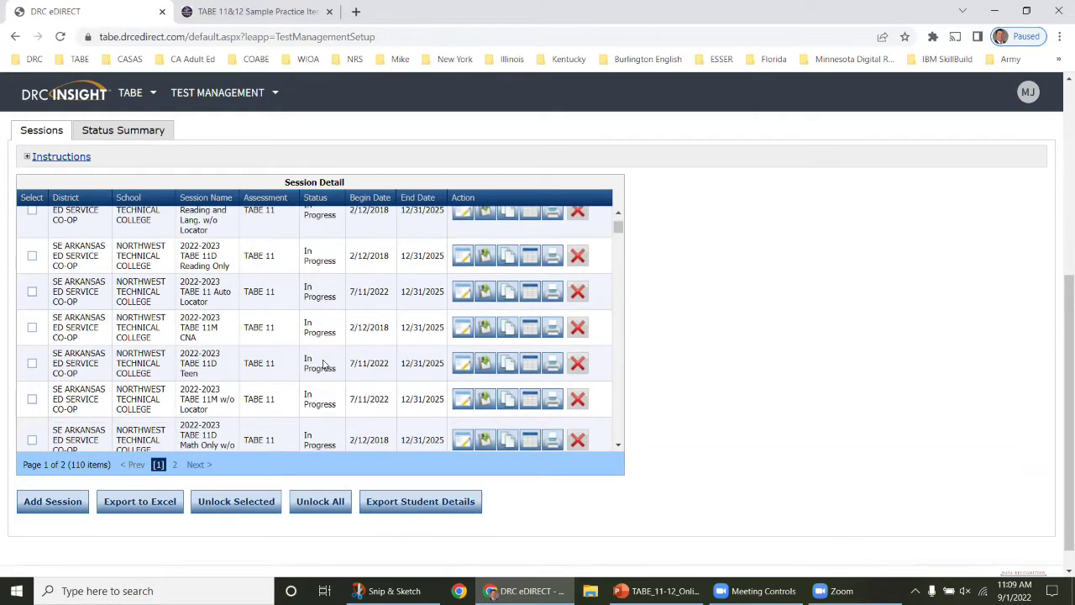
pyautogui.scroll(-15, 323, 363)
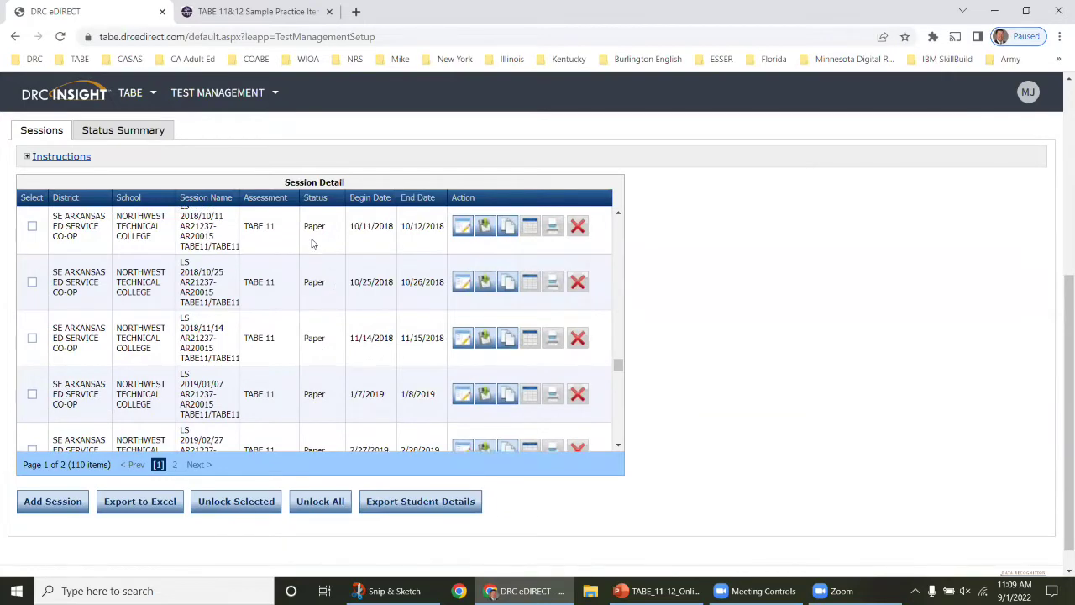
pyautogui.scroll(1, 318, 244)
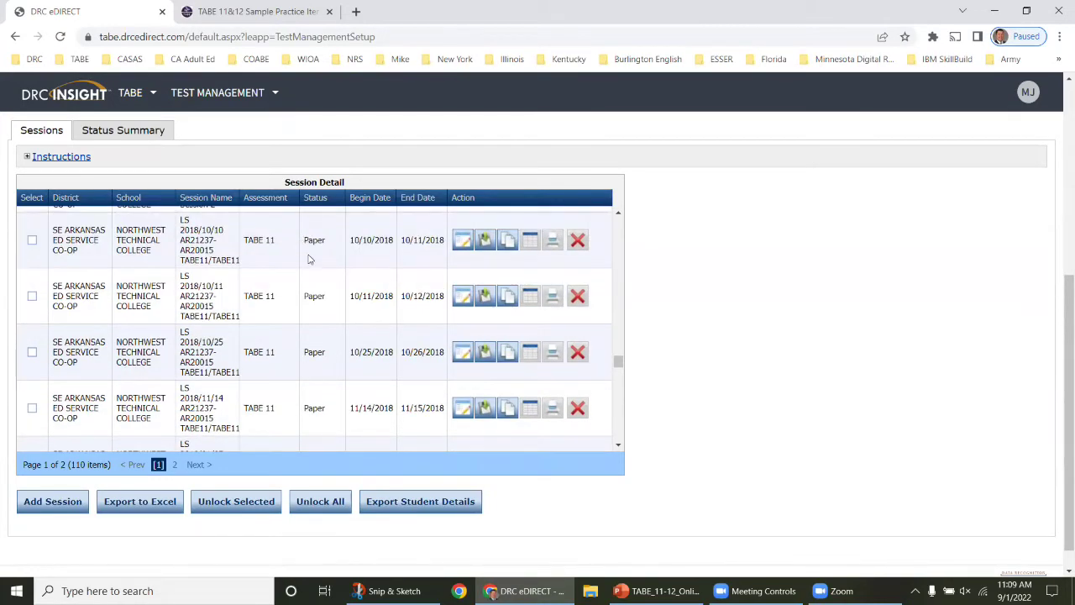
pyautogui.scroll(1, 311, 260)
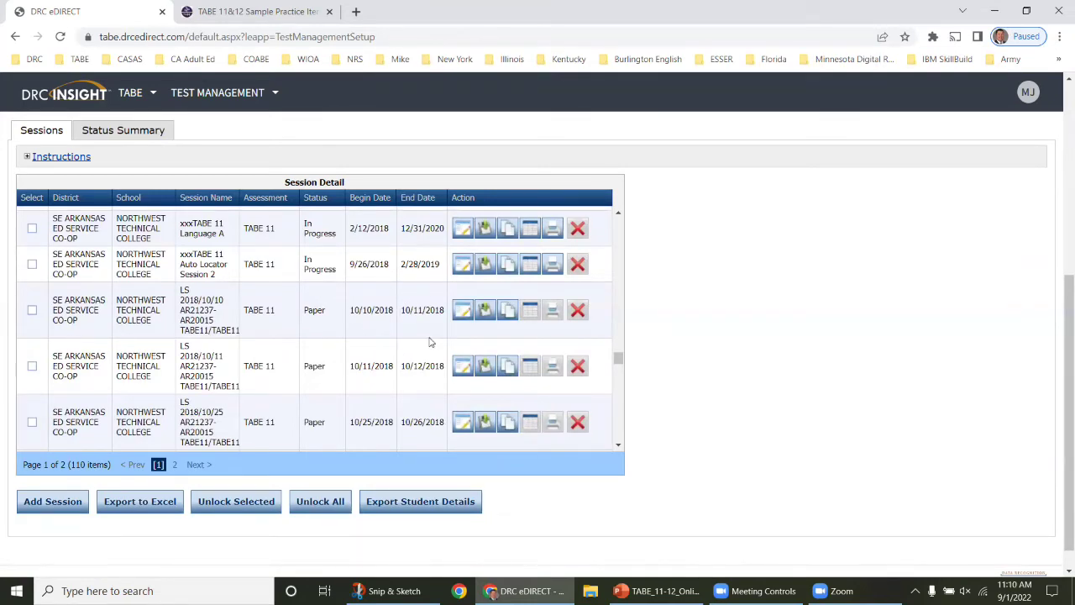
pyautogui.scroll(6, 428, 342)
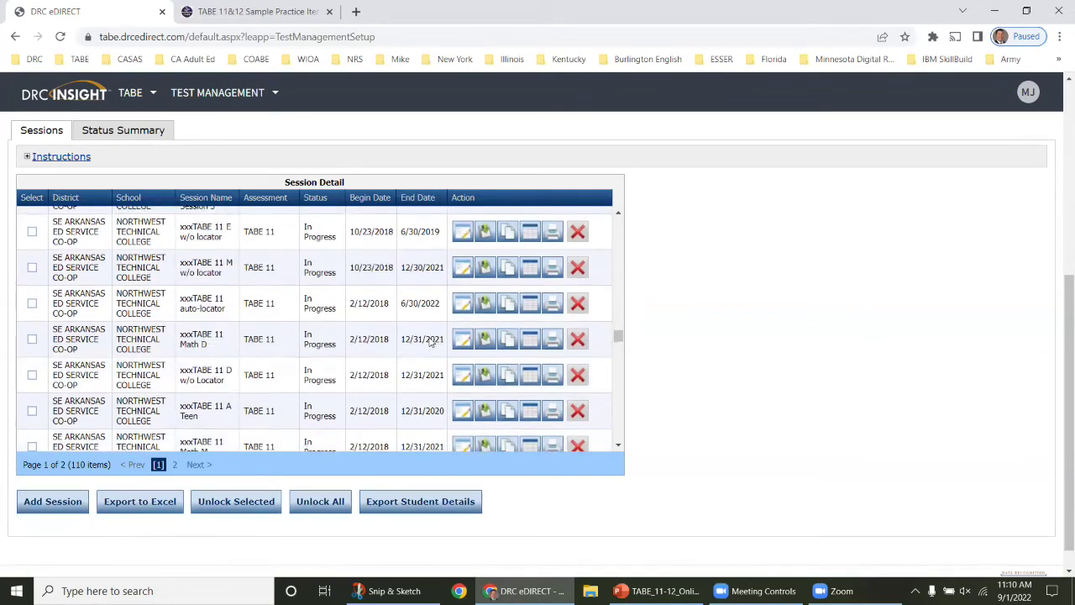
pyautogui.scroll(8, 429, 341)
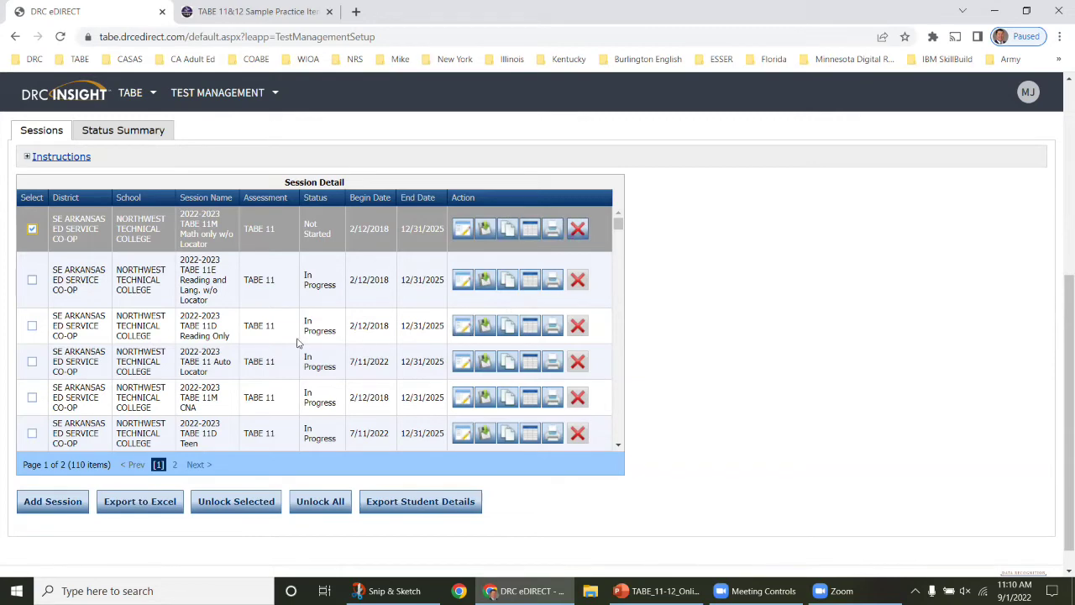
pyautogui.scroll(-3, 295, 340)
pyautogui.scroll(-3, 293, 341)
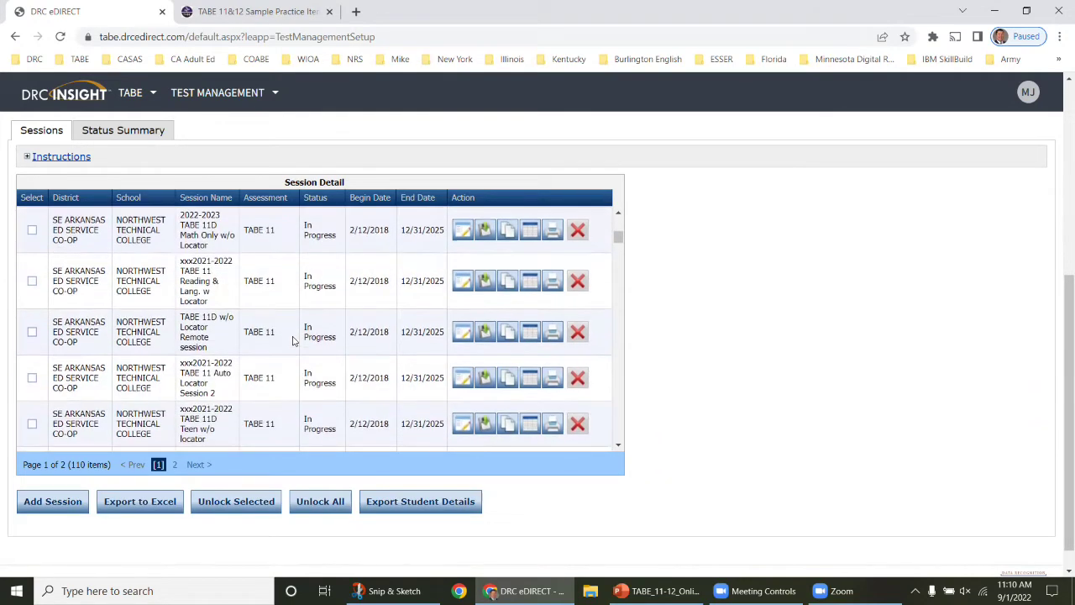
pyautogui.scroll(-3, 299, 336)
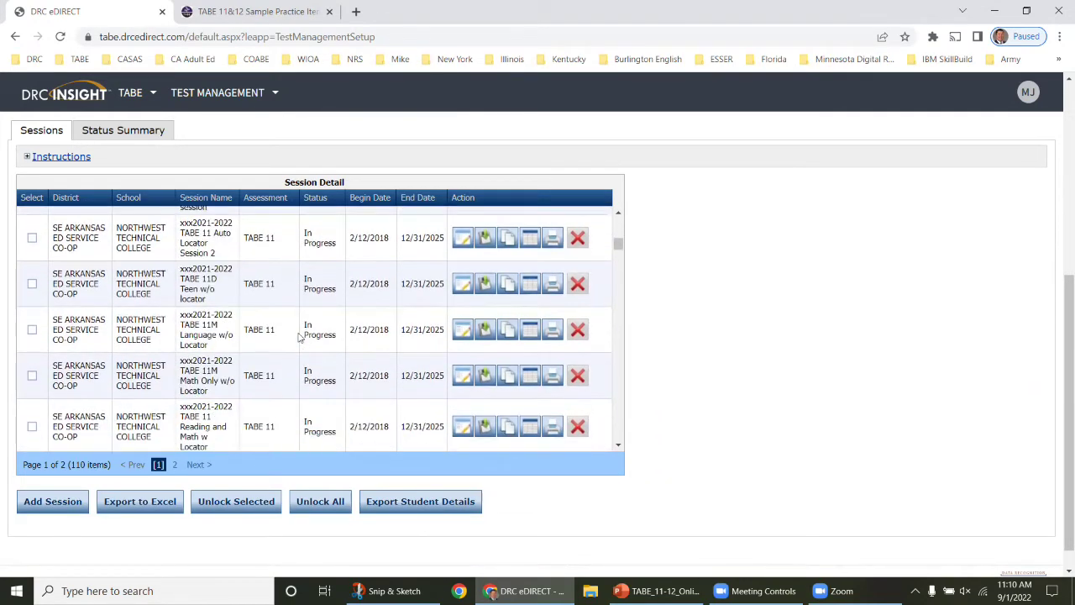
pyautogui.scroll(10, 364, 327)
pyautogui.scroll(3, 417, 343)
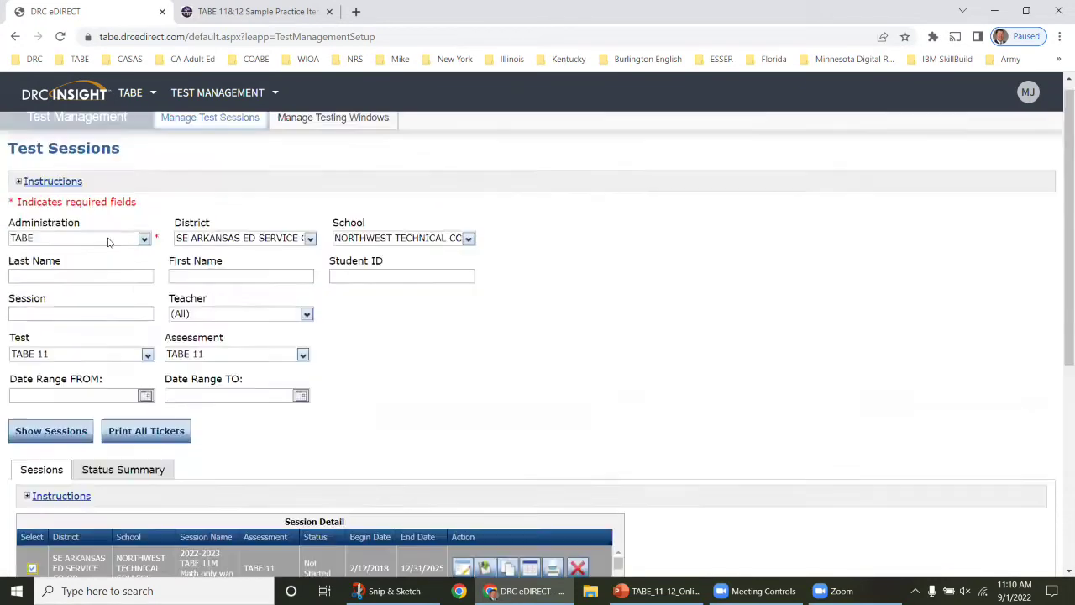
# Step: Filter the Test Sessions list to Survey 9 and review its single In Progress TABE 9 D session
pyautogui.click(80, 364)
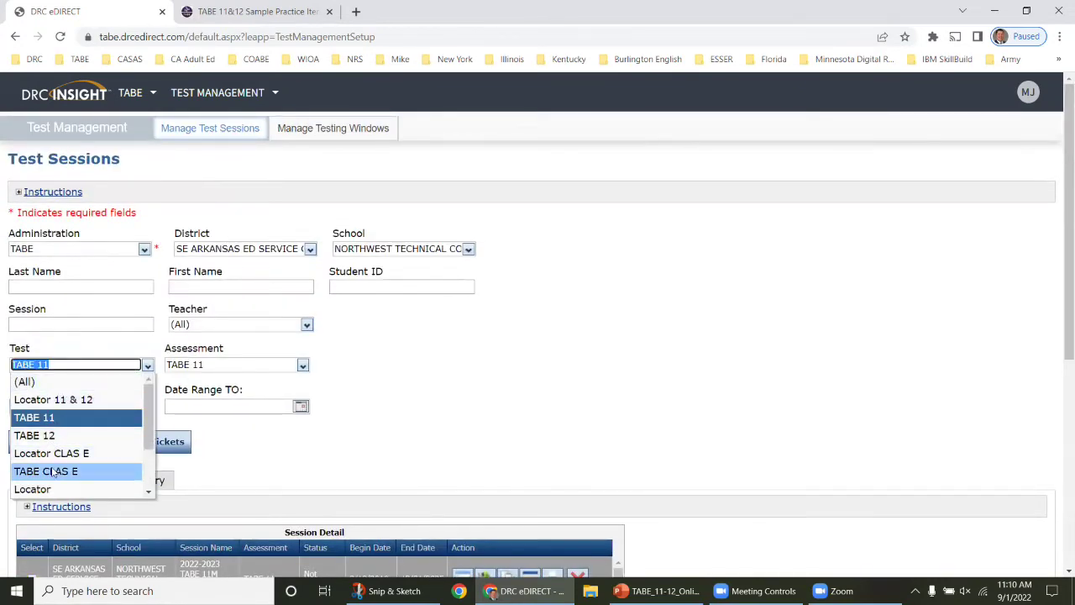
pyautogui.scroll(-2, 68, 445)
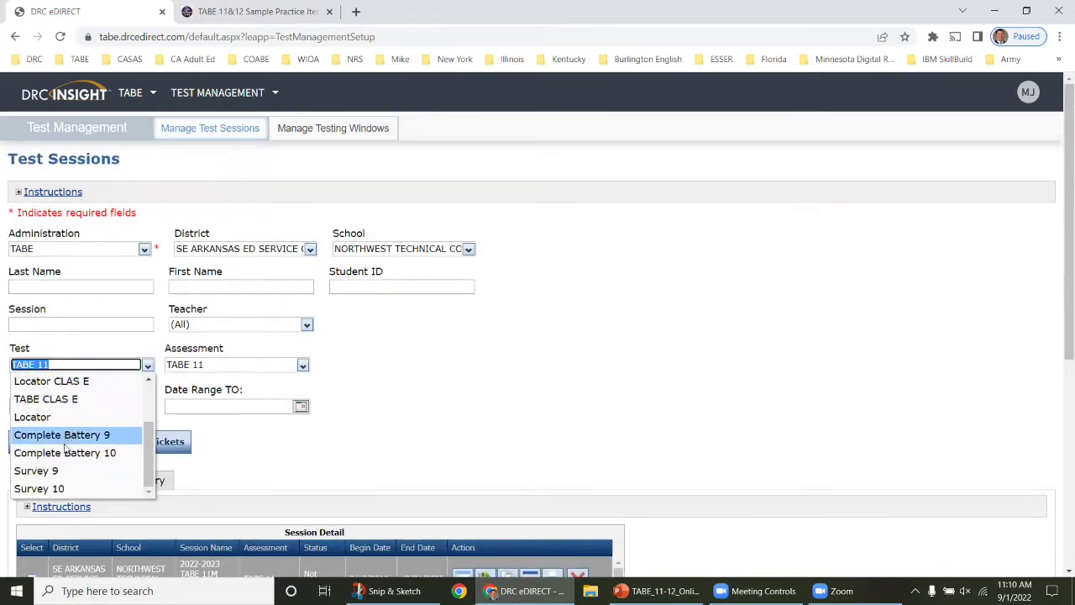
pyautogui.click(65, 470)
pyautogui.click(74, 440)
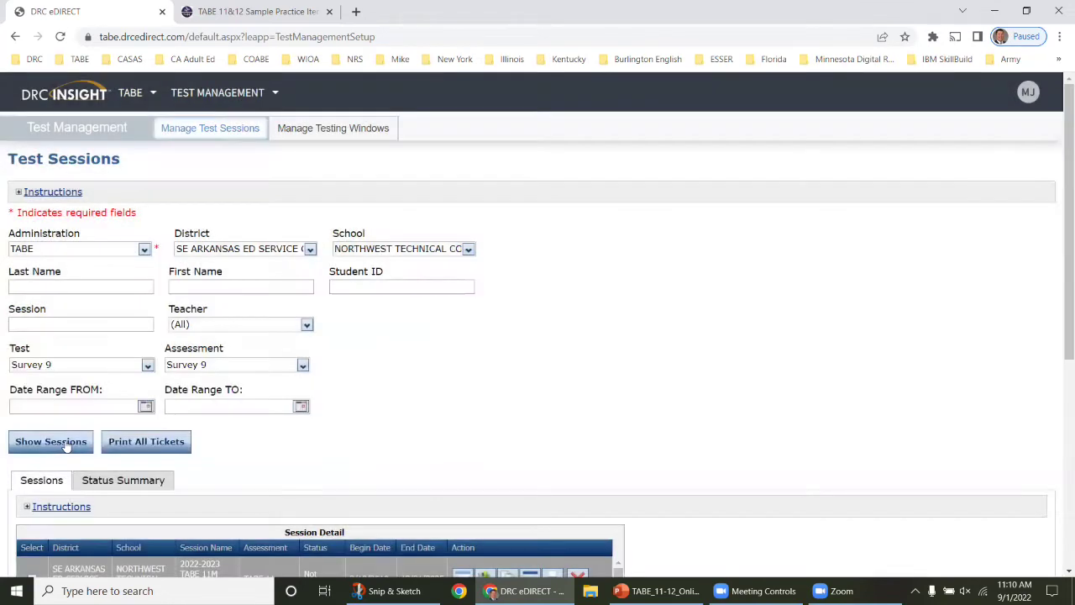
pyautogui.click(60, 441)
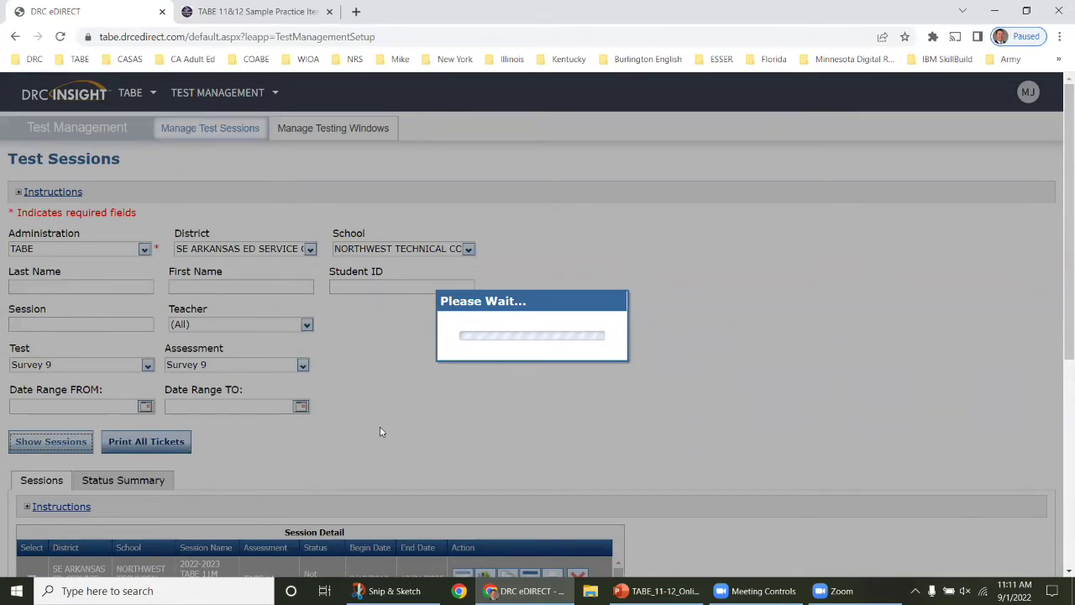
pyautogui.scroll(-2, 379, 432)
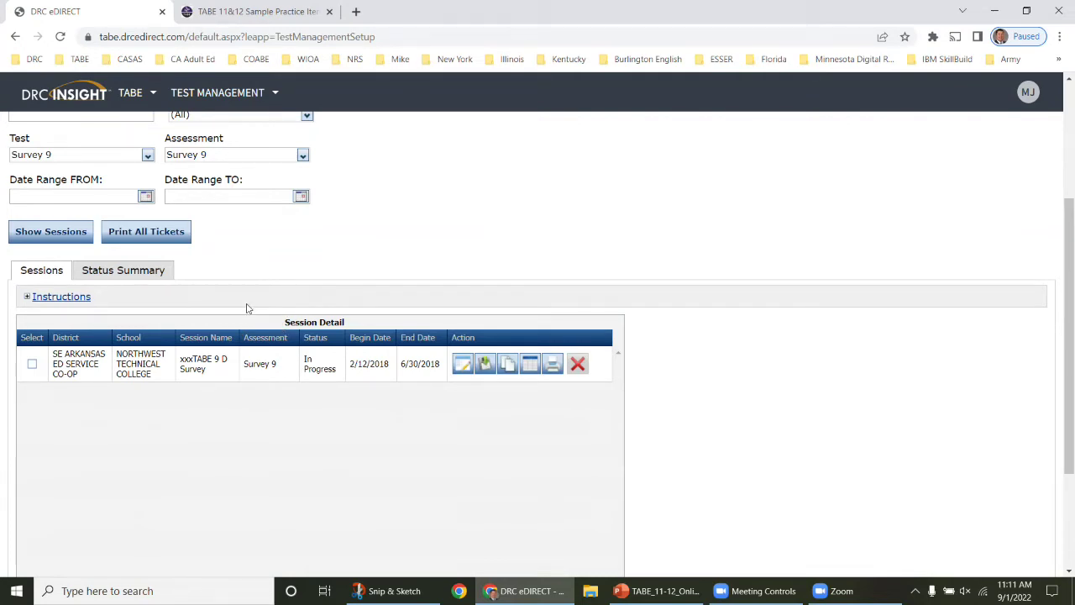
pyautogui.scroll(3, 247, 309)
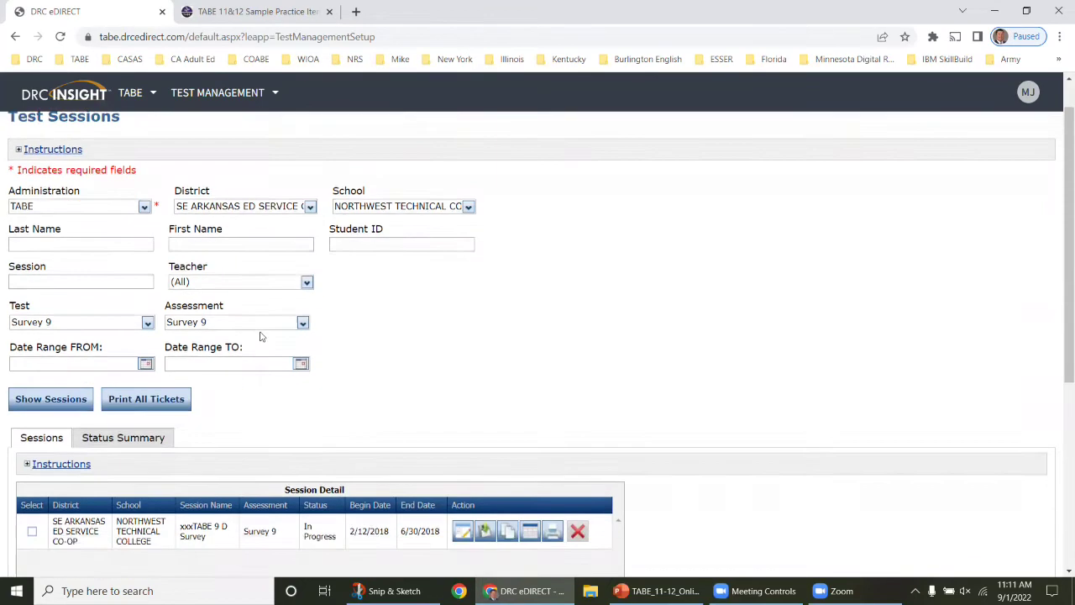
pyautogui.scroll(-3, 244, 358)
pyautogui.scroll(-2, 243, 358)
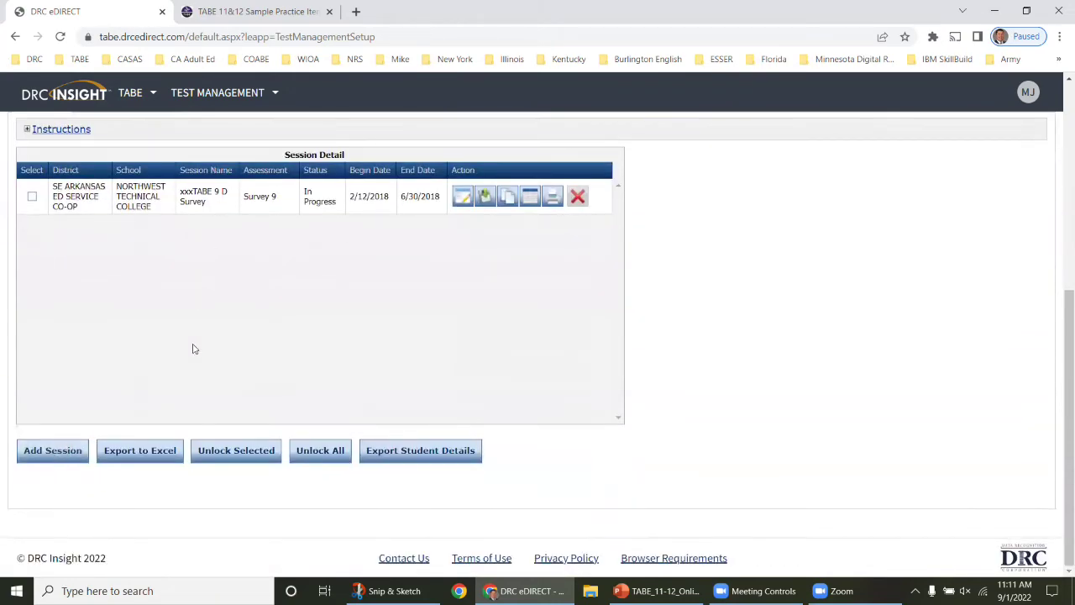
pyautogui.scroll(3, 206, 372)
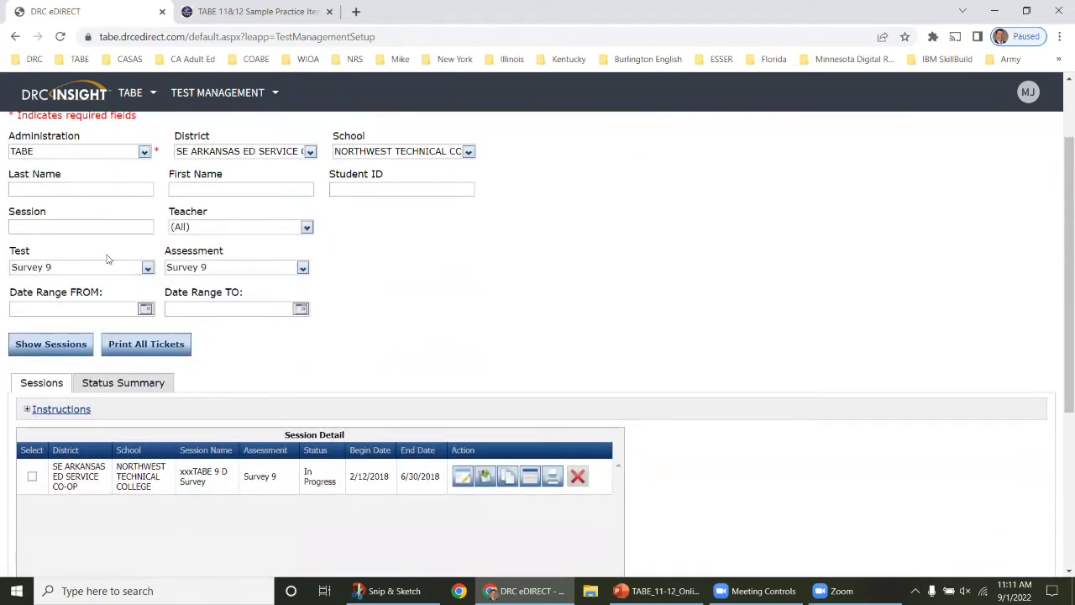
pyautogui.scroll(-3, 201, 335)
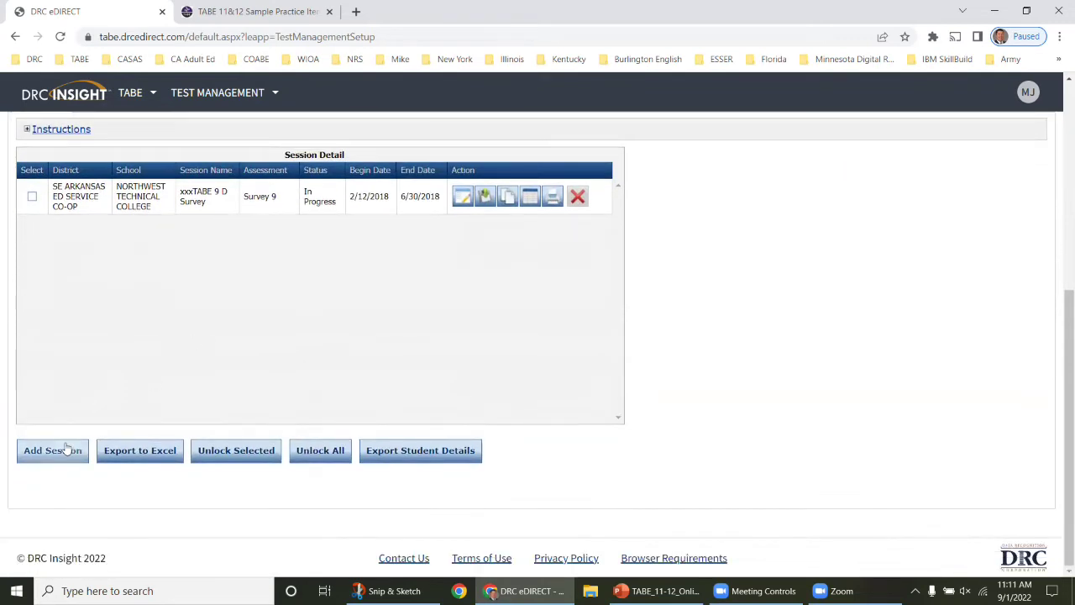
# Step: Add a new test session and type a 2022 Sept Intake R/M/L Loc session name
pyautogui.click(60, 449)
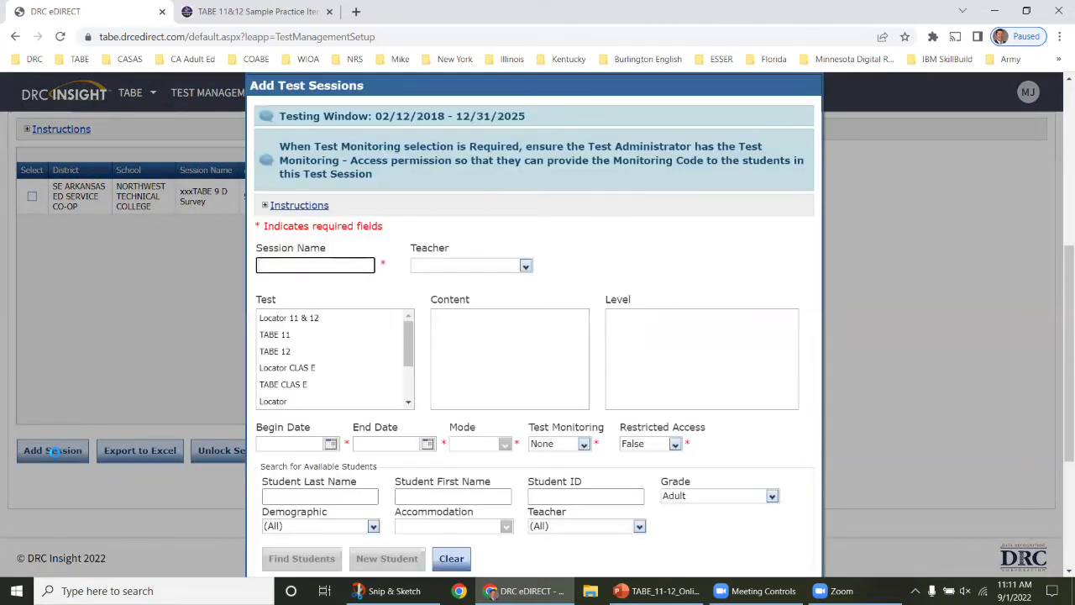
pyautogui.click(316, 263)
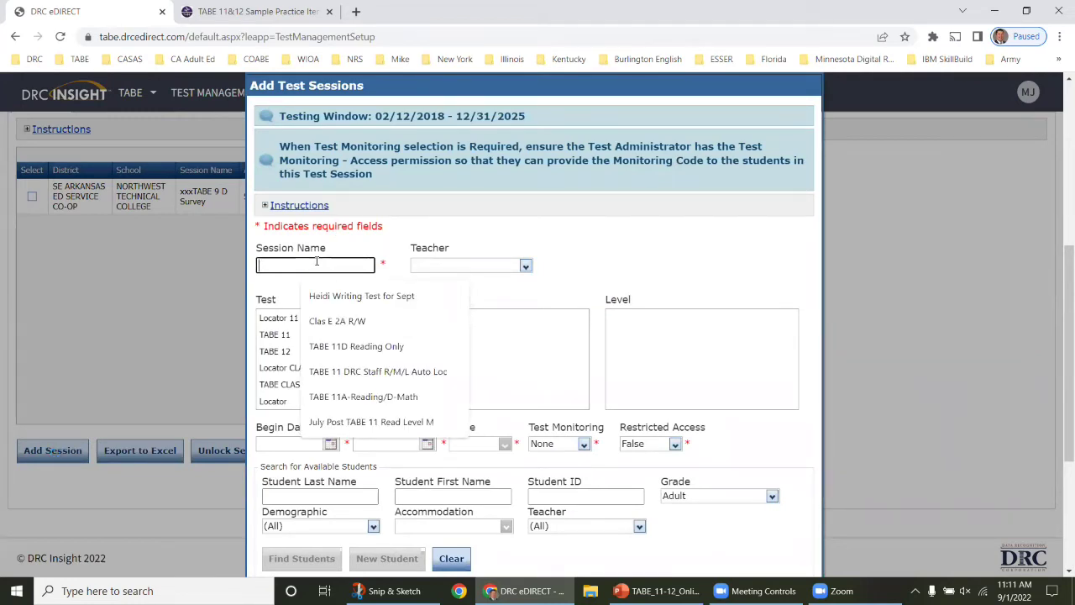
pyautogui.write('Math 11')
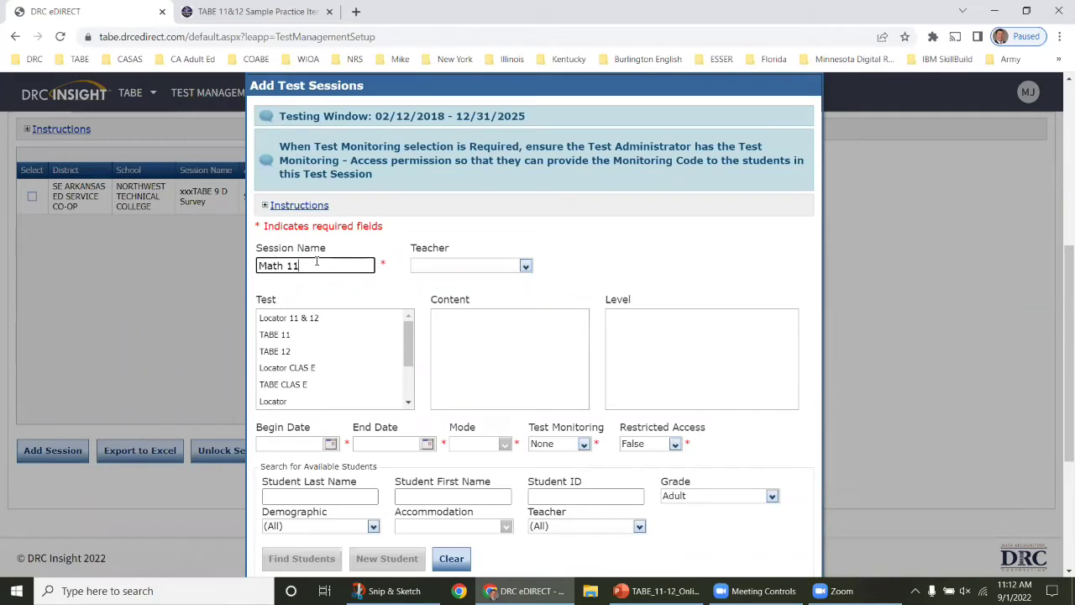
pyautogui.press('BackSpace')
pyautogui.press('BackSpace')
pyautogui.press('BackSpace')
pyautogui.press('BackSpace')
pyautogui.press('BackSpace')
pyautogui.write('2022 A')
pyautogui.press('BackSpace')
pyautogui.write('Sept Intake R')
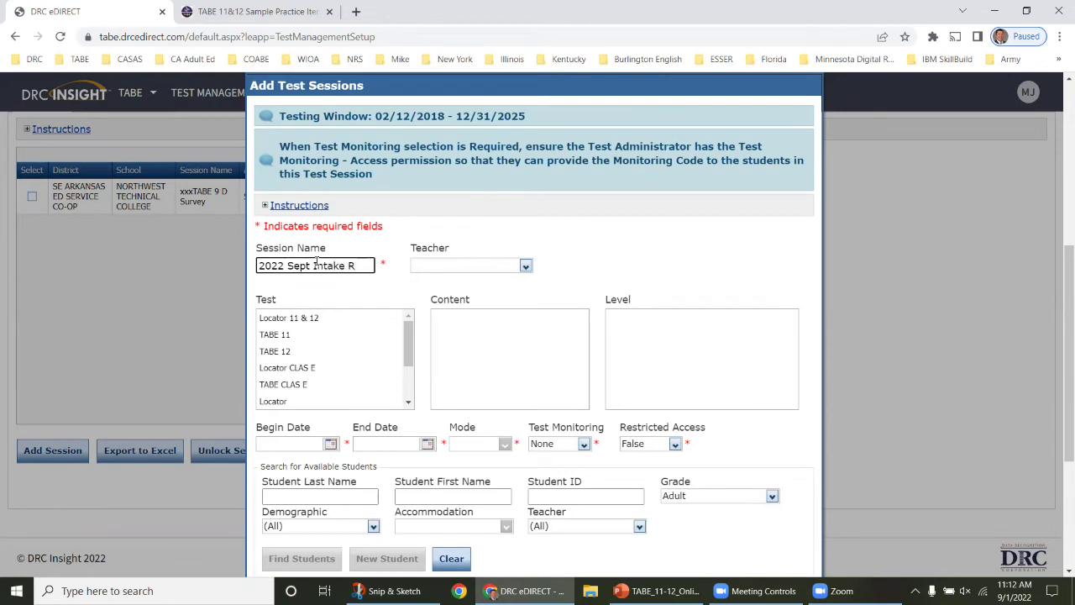
pyautogui.write('/MT')
pyautogui.press('BackSpace')
pyautogui.write('/L Loc')
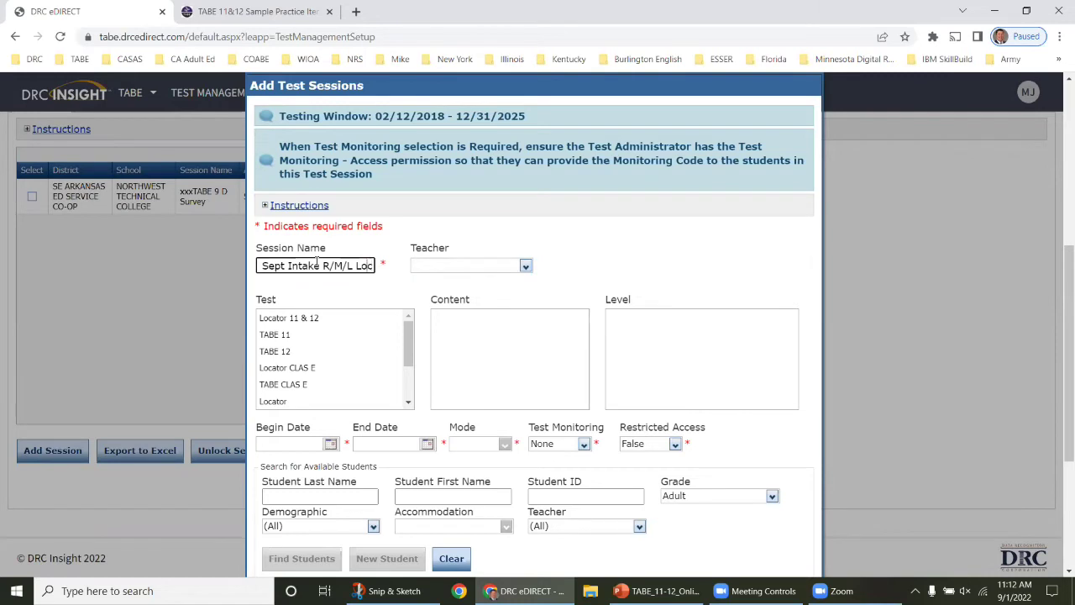
# Step: Put 'TABE 12' at the start of the session name and choose TABE 12 as the test
pyautogui.press('Home')
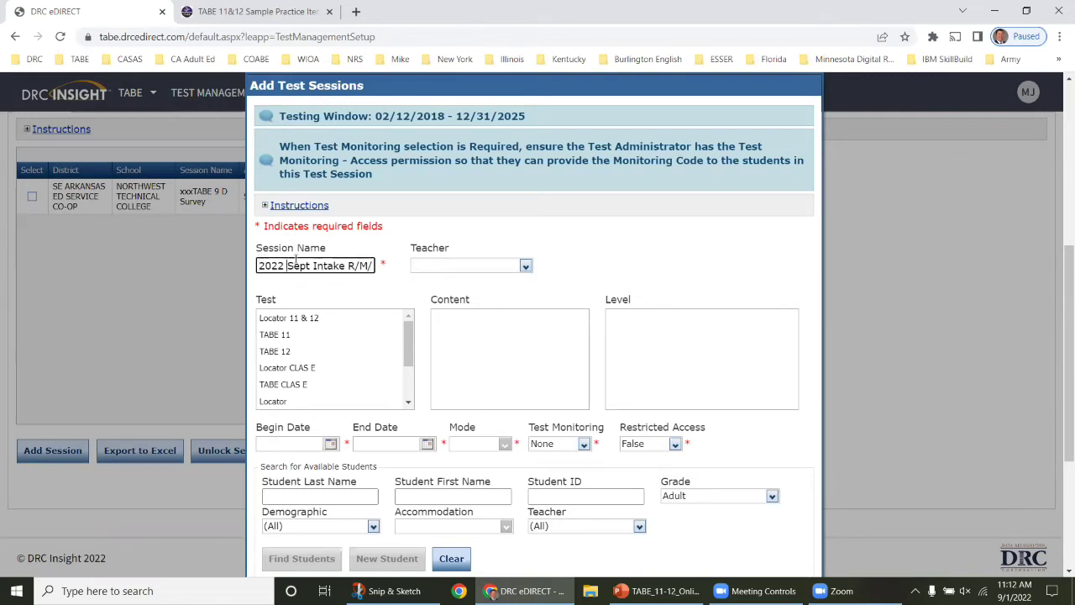
pyautogui.write('TABE 12')
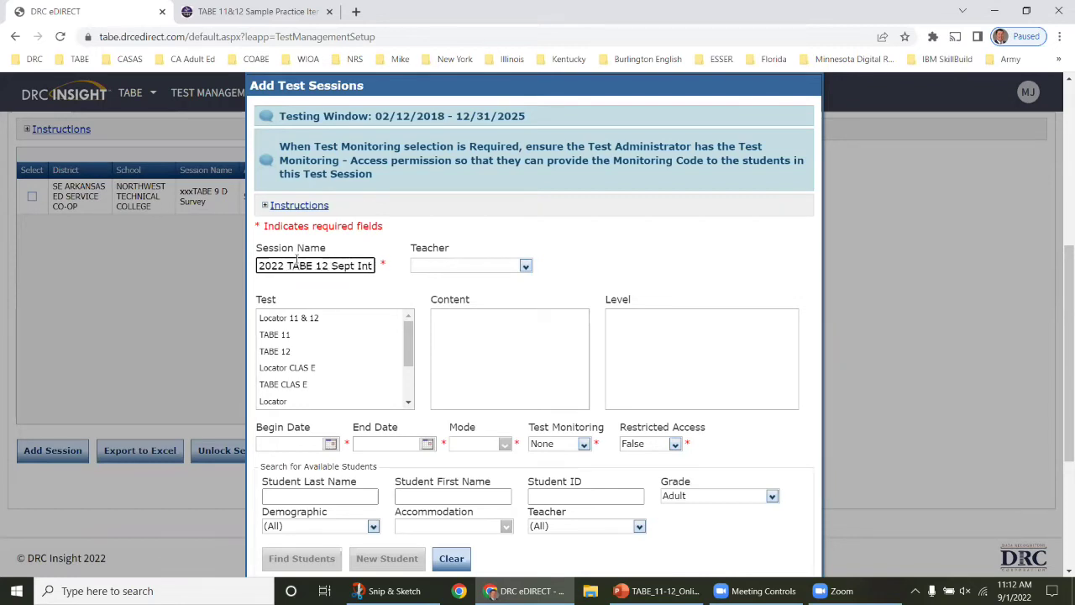
pyautogui.click(286, 349)
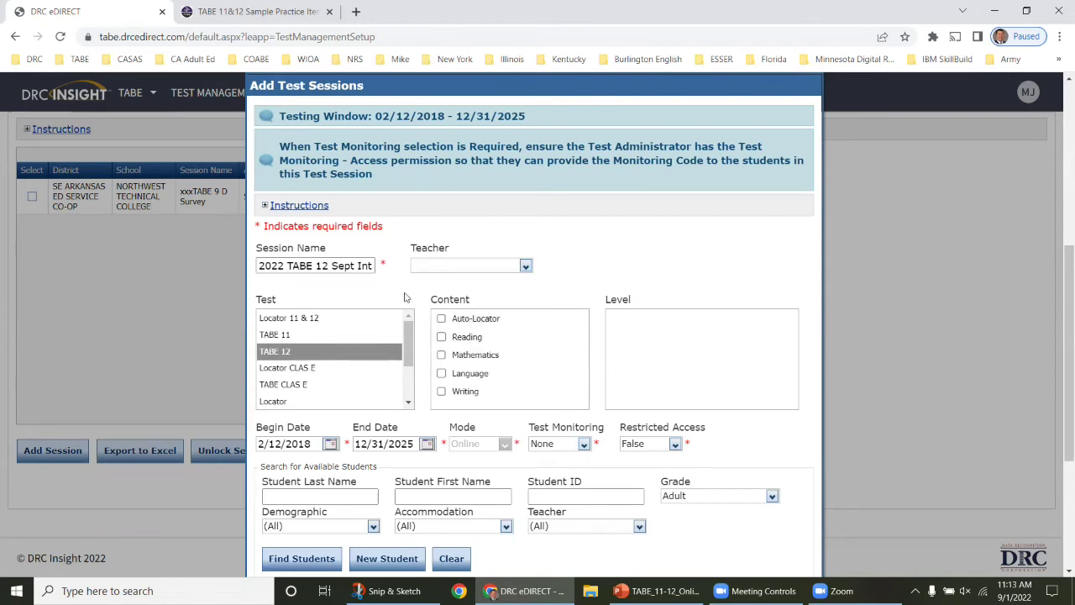
# Step: Finish the name with 'ake R/M/L Loc' and set Auto-Locator content with Reading, Mathematics and Language levels
pyautogui.click(360, 265)
pyautogui.write('ake R/M/L Loc')
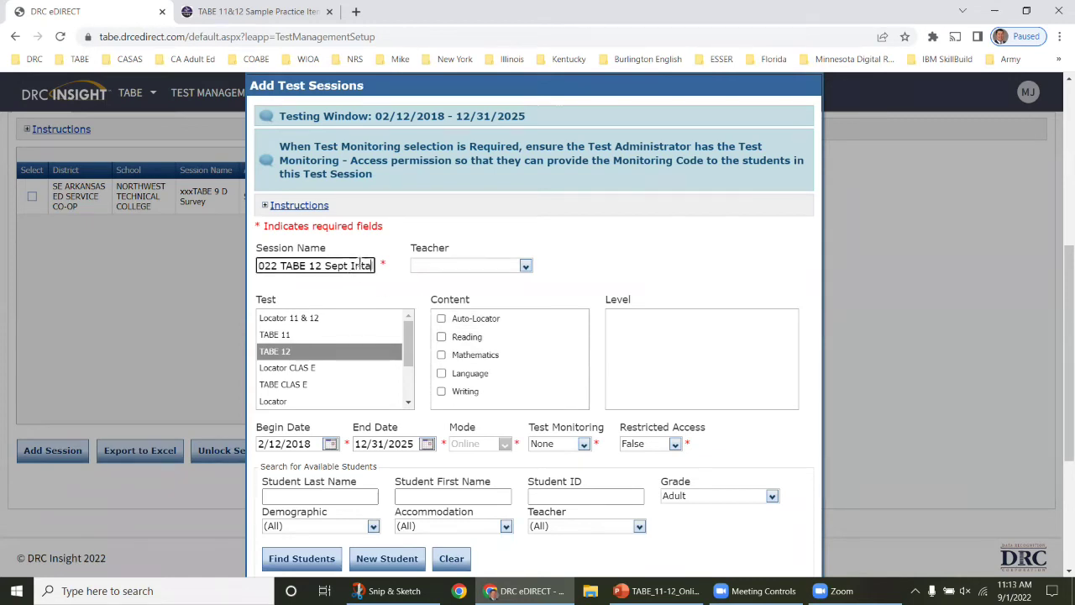
pyautogui.click(441, 319)
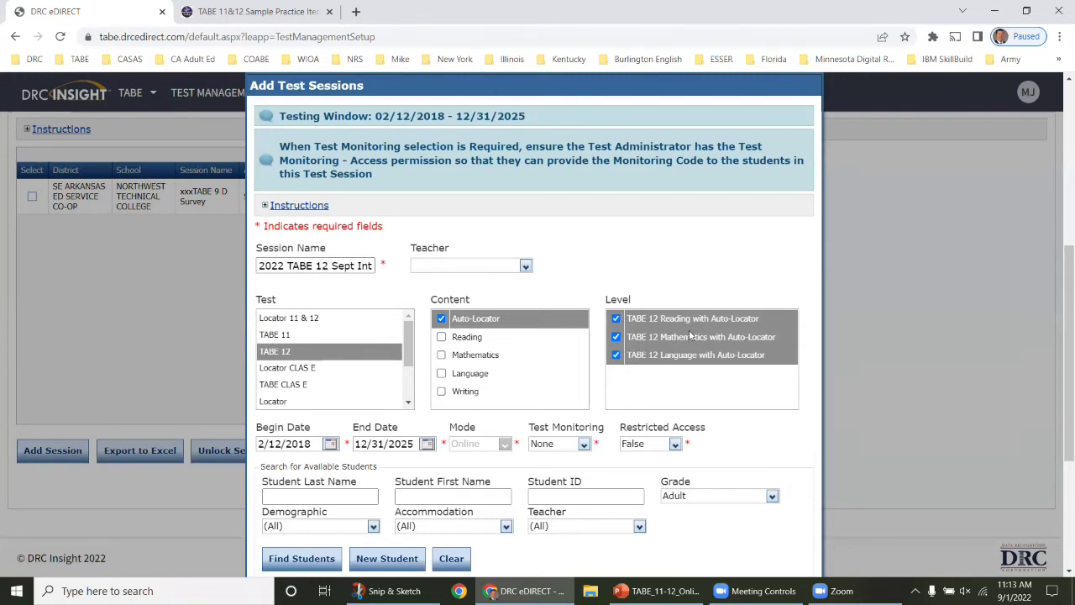
pyautogui.click(691, 337)
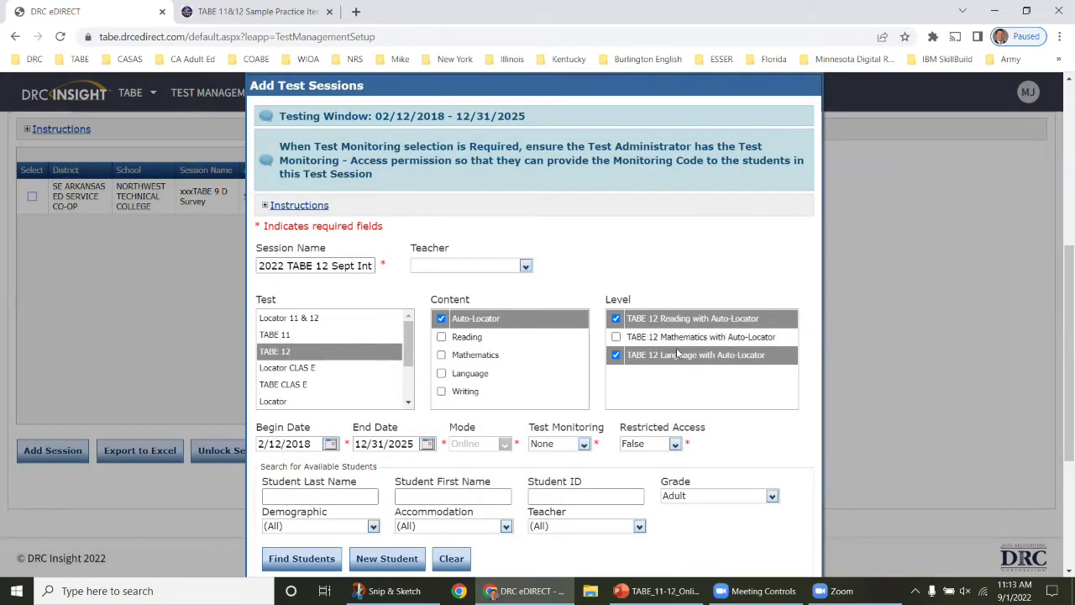
pyautogui.click(617, 337)
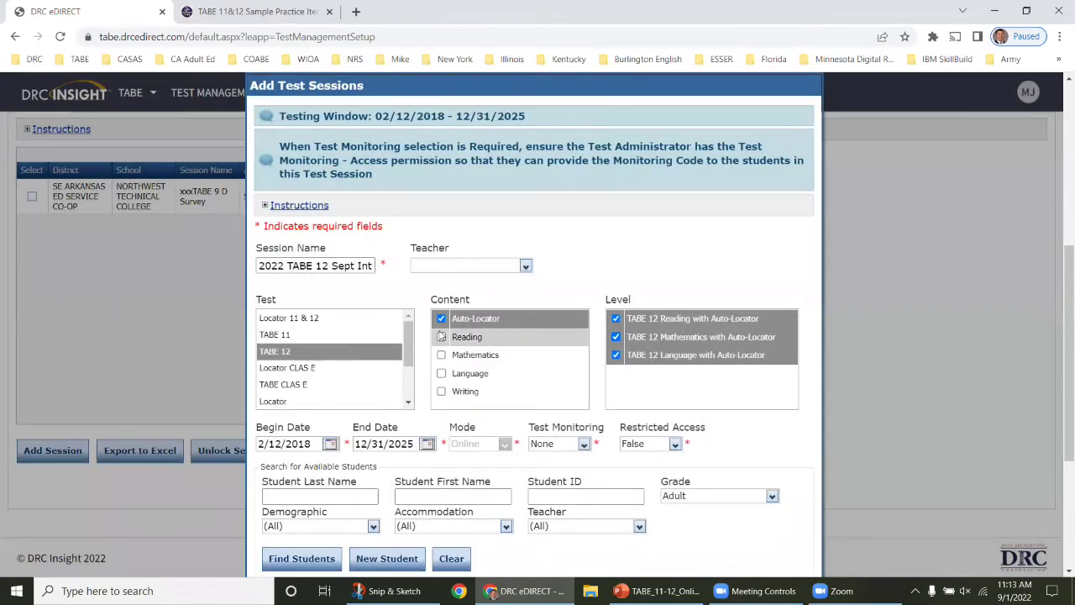
pyautogui.click(441, 337)
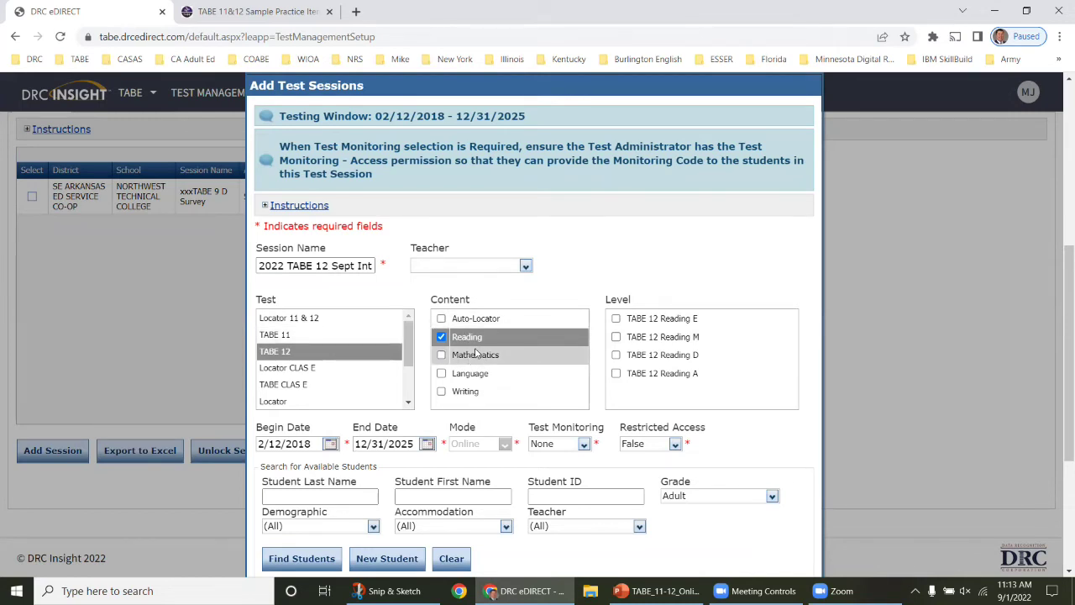
pyautogui.click(438, 319)
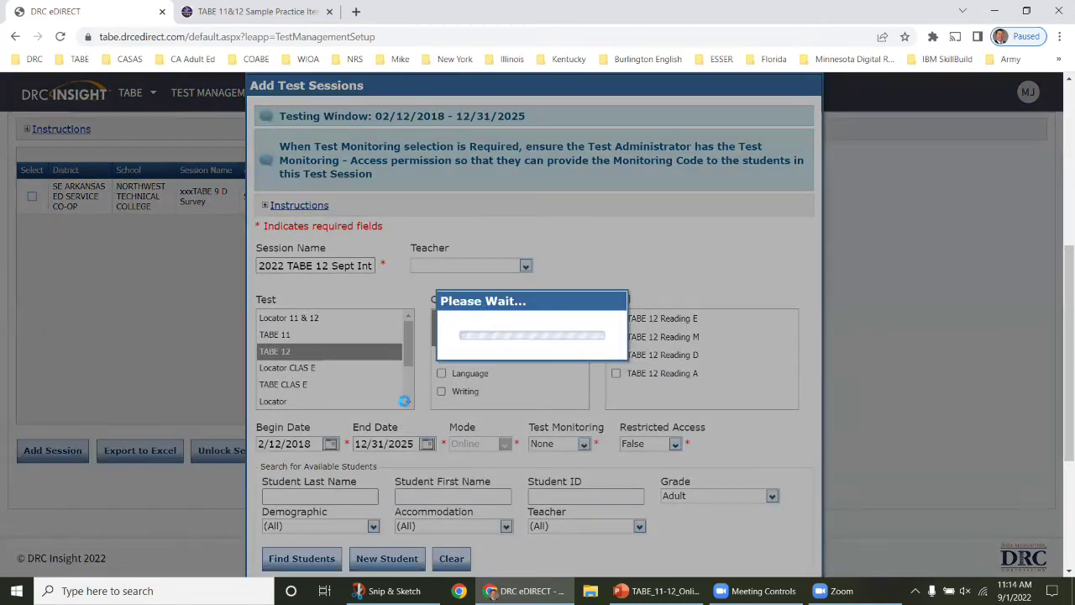
# Step: Set the session's End Date to 9/30/2022, changing the typed month from 12 to 09
pyautogui.scroll(-2, 336, 437)
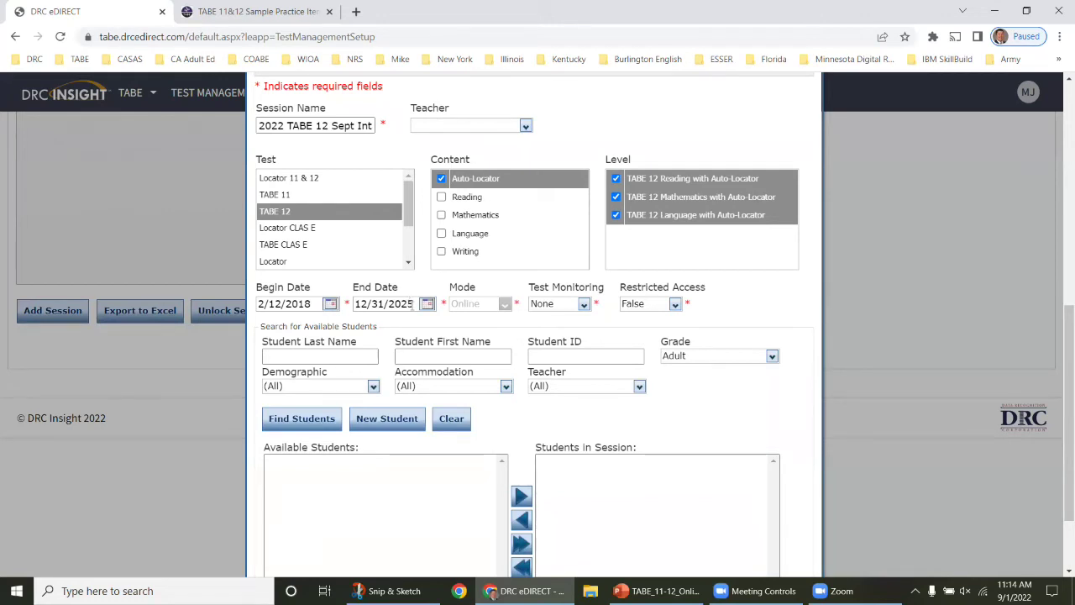
pyautogui.tripleClick(414, 304)
pyautogui.write('12/31/2022')
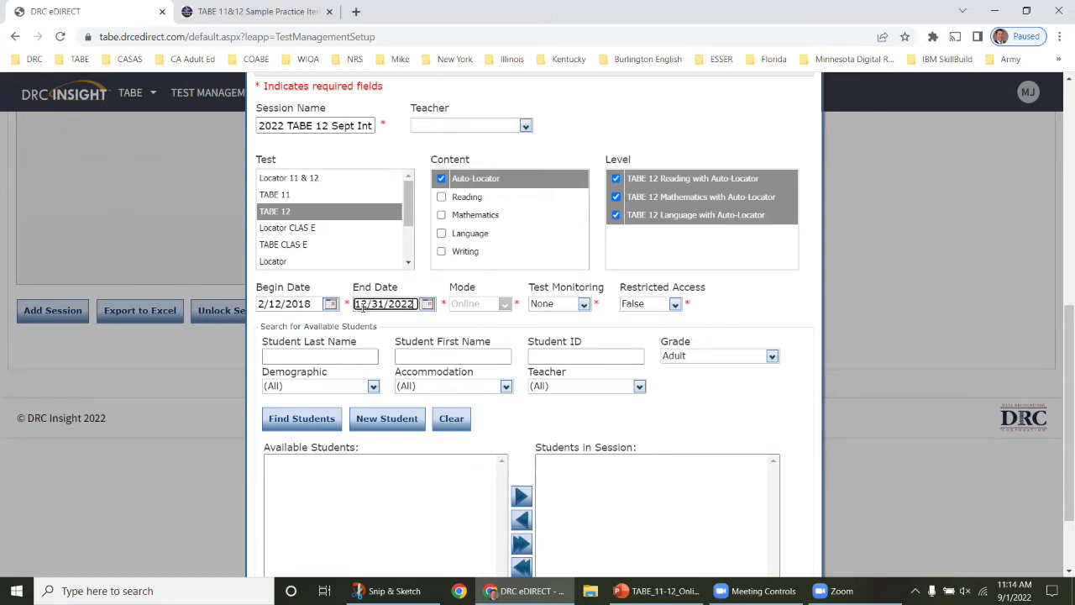
pyautogui.doubleClick(364, 304)
pyautogui.write('09')
pyautogui.click(370, 329)
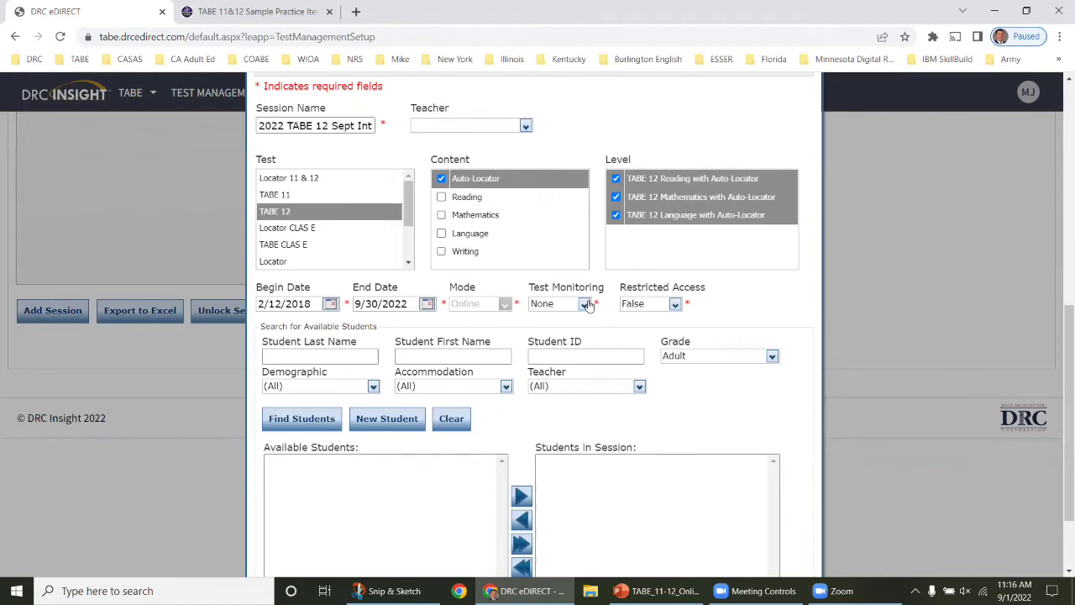
# Step: Keep Test Monitoring at None and Restricted Access at False for the session
pyautogui.click(585, 304)
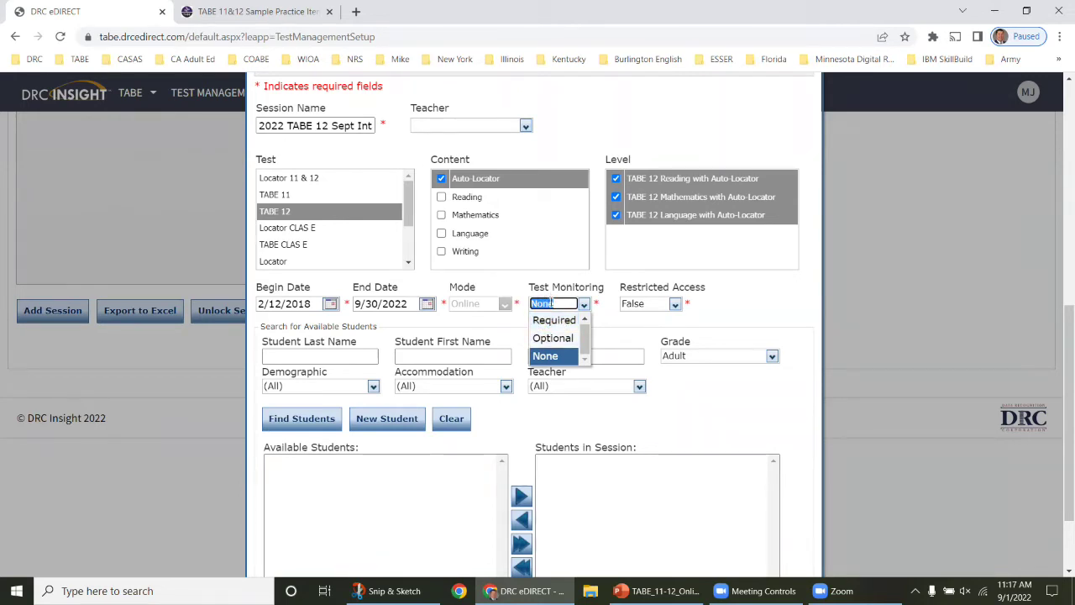
pyautogui.click(603, 285)
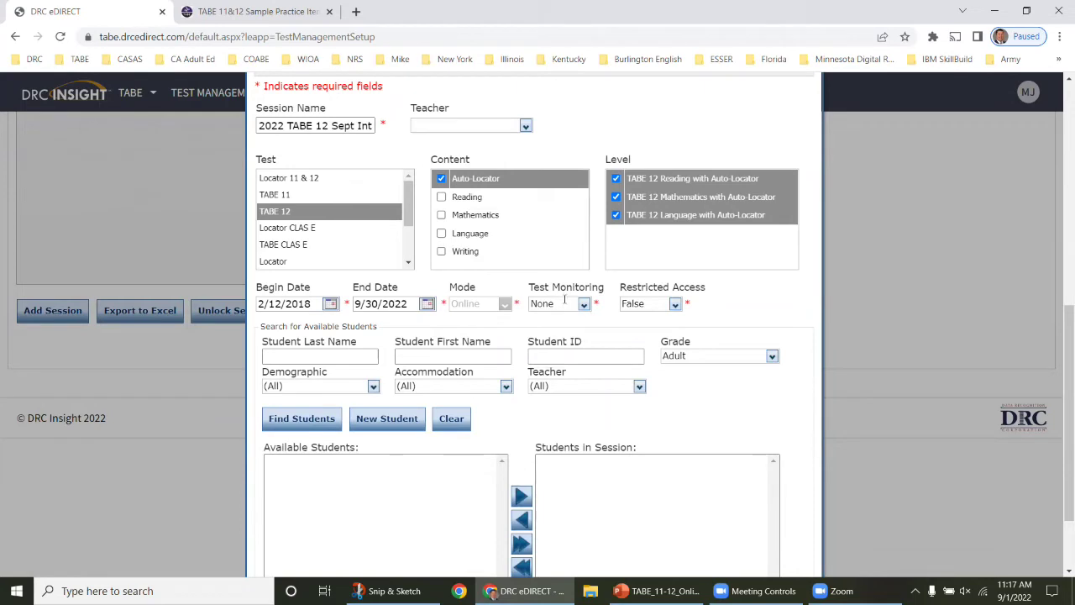
pyautogui.click(674, 306)
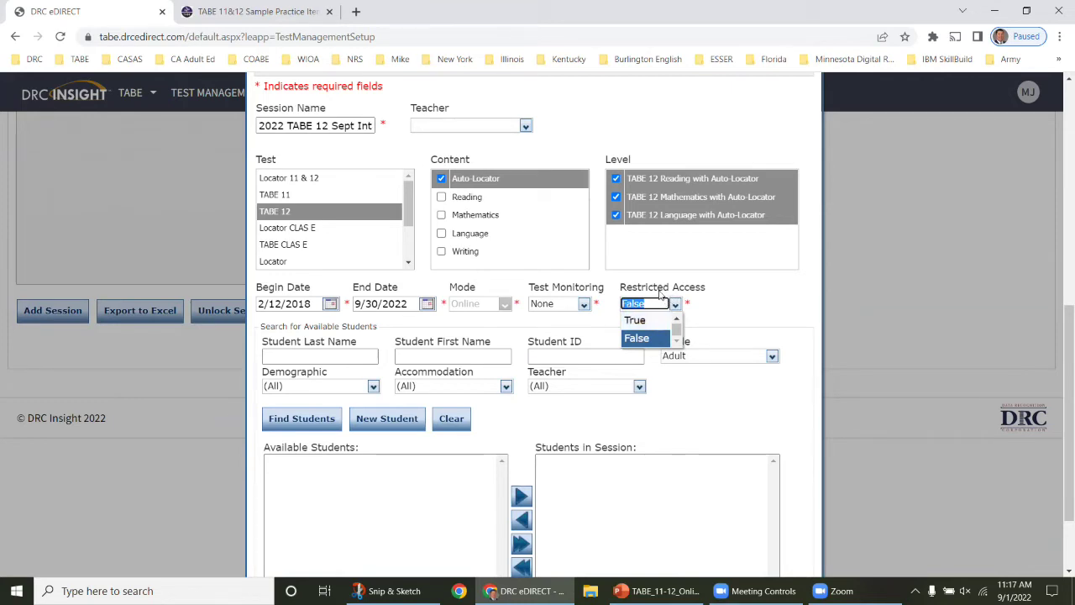
pyautogui.click(668, 288)
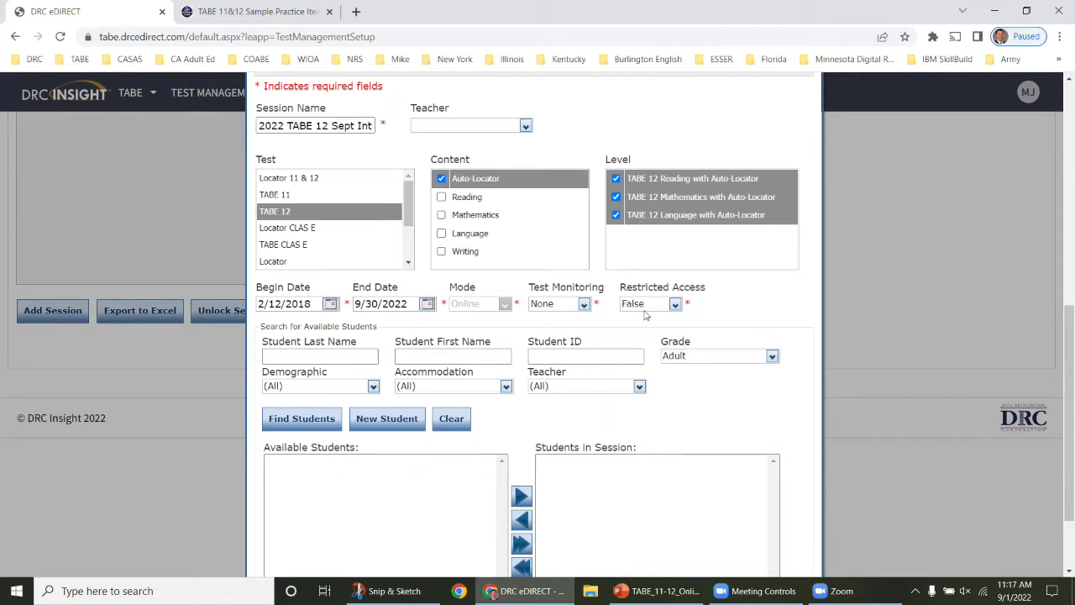
pyautogui.click(647, 304)
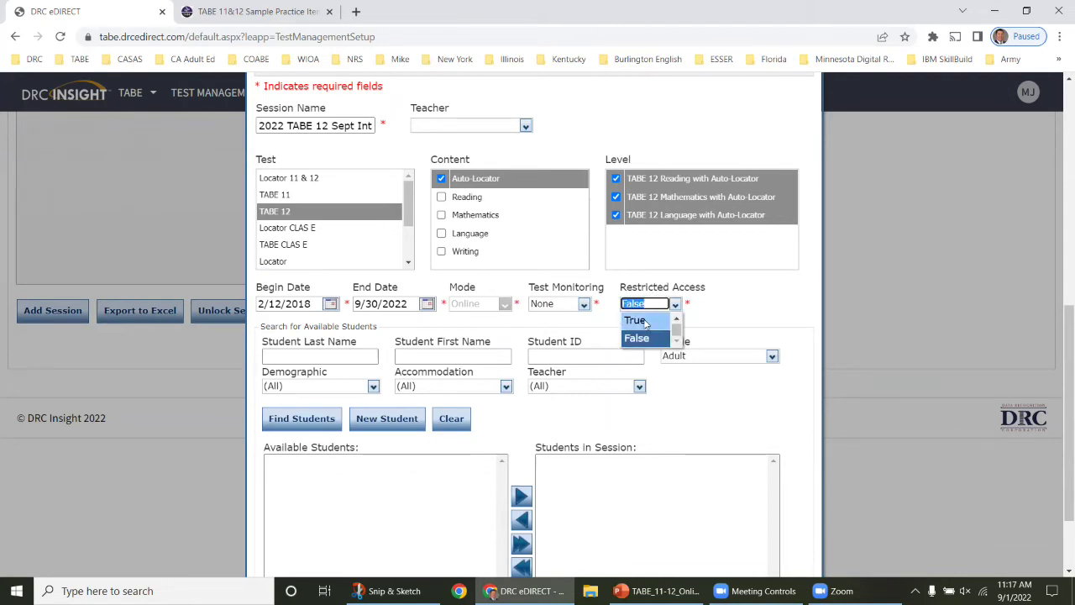
pyautogui.click(646, 321)
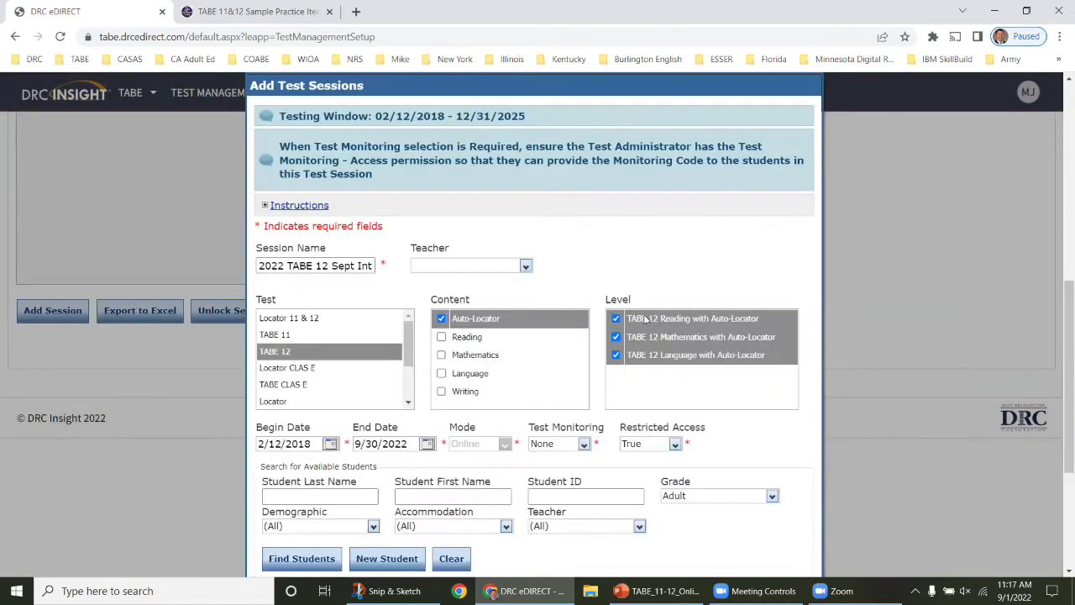
pyautogui.scroll(-2, 628, 332)
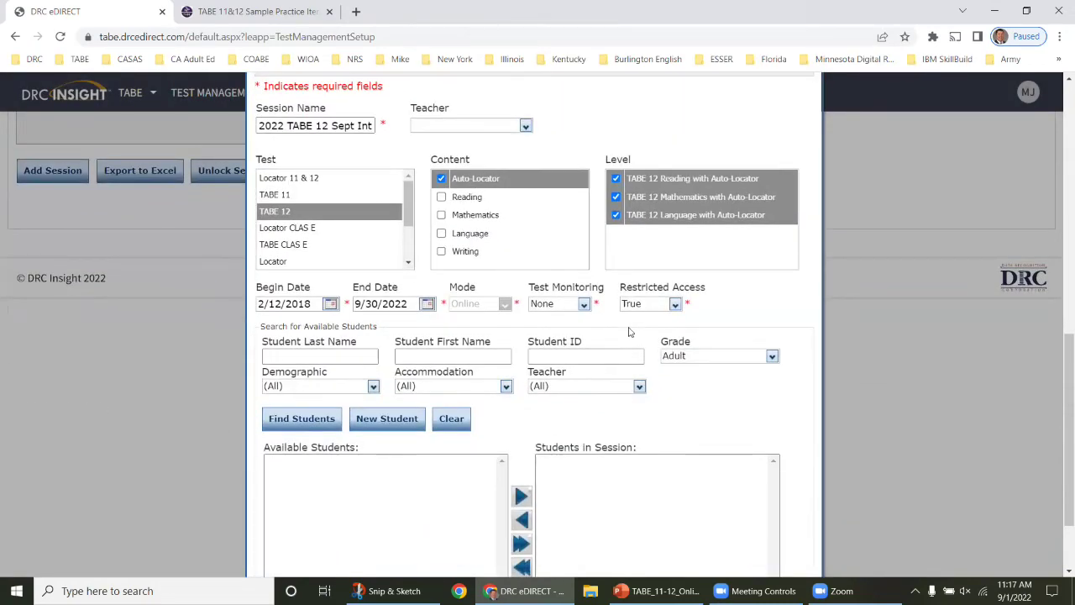
pyautogui.scroll(-1, 628, 332)
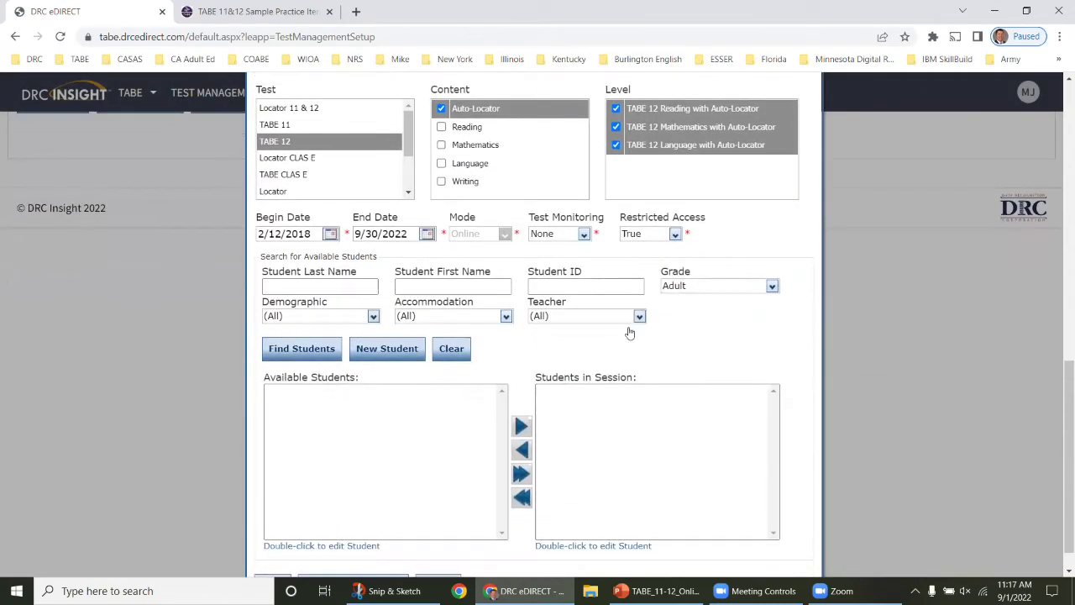
pyautogui.click(645, 233)
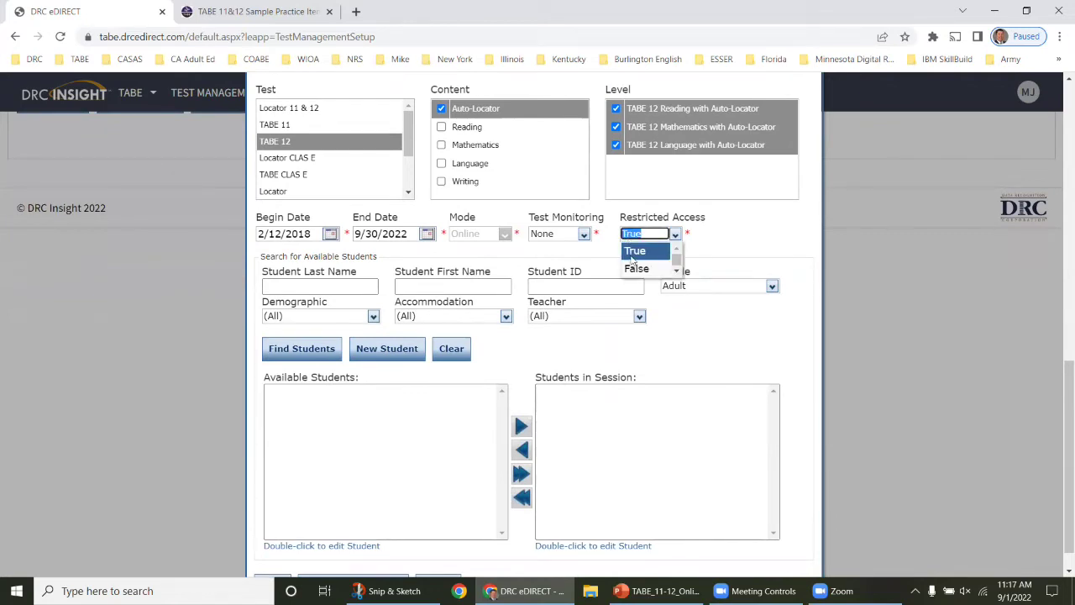
pyautogui.click(628, 267)
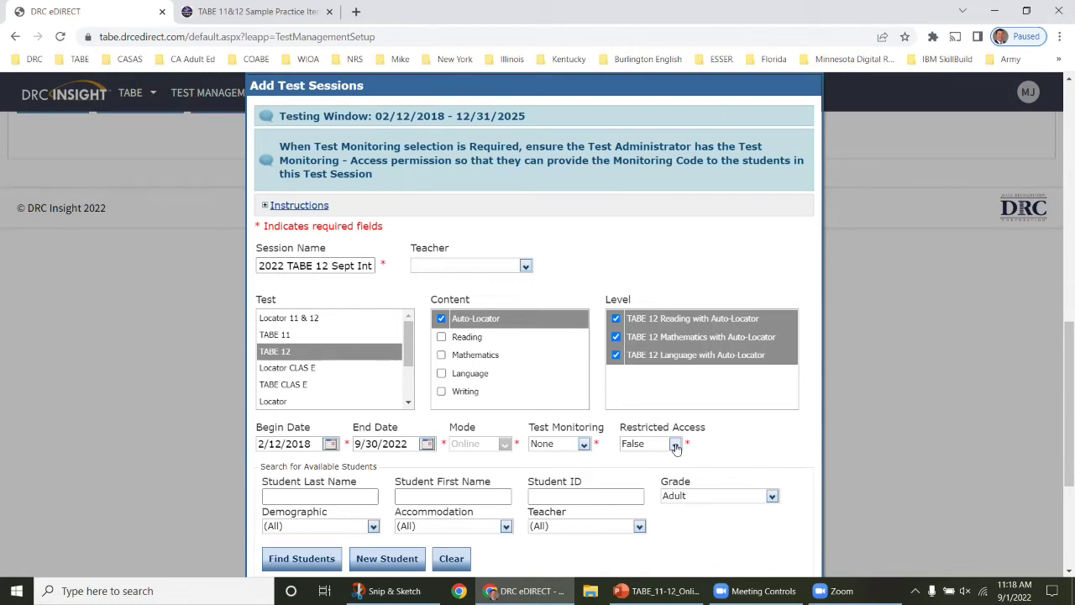
pyautogui.scroll(-1, 661, 395)
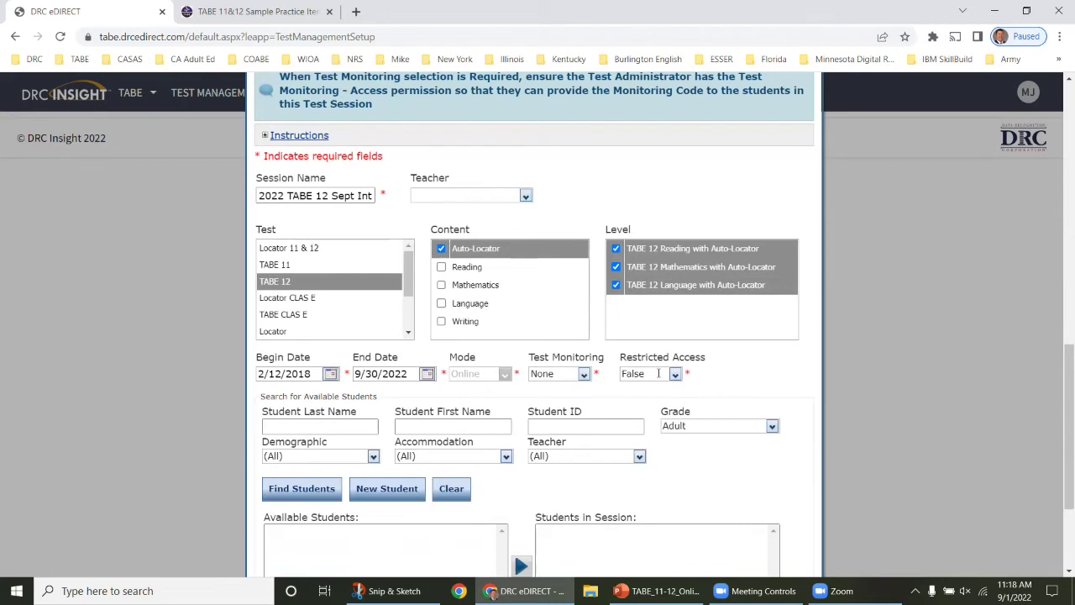
pyautogui.scroll(-1, 658, 373)
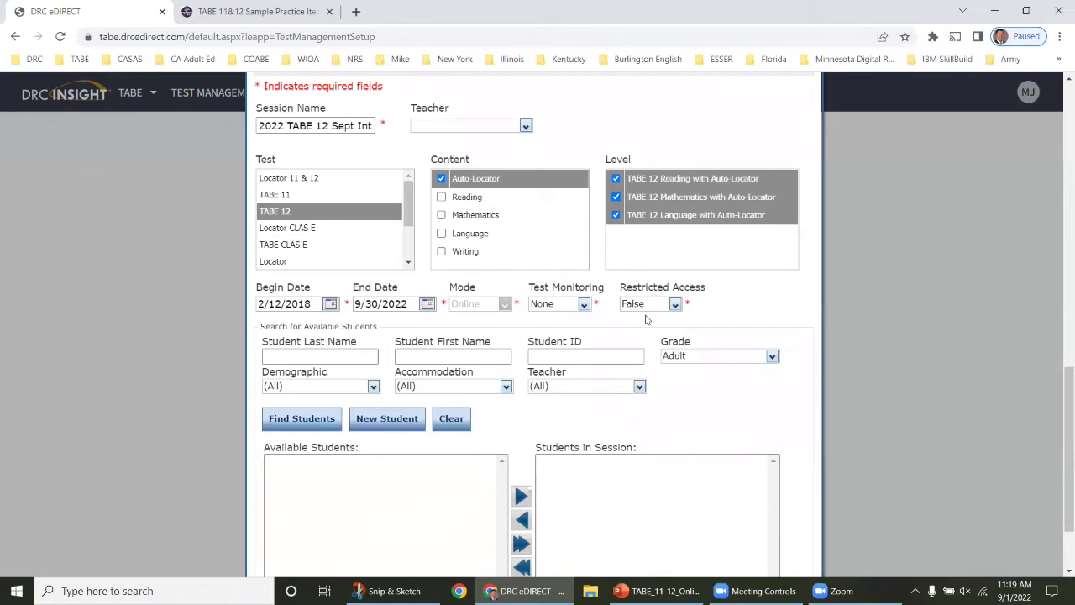
pyautogui.scroll(-1, 626, 335)
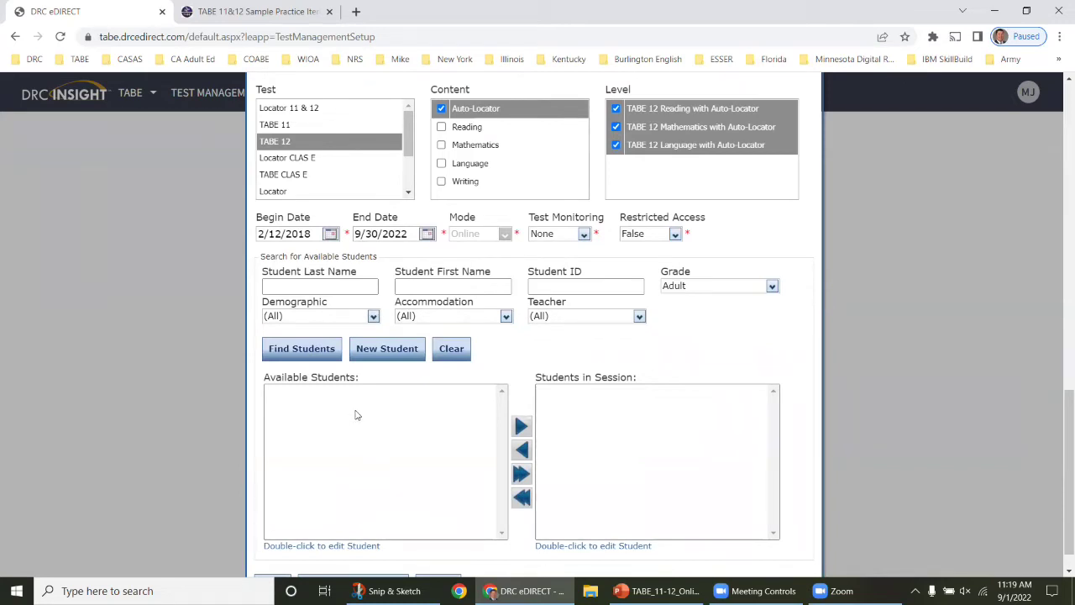
# Step: Search available students by first name 's' and scroll through the results
pyautogui.click(428, 288)
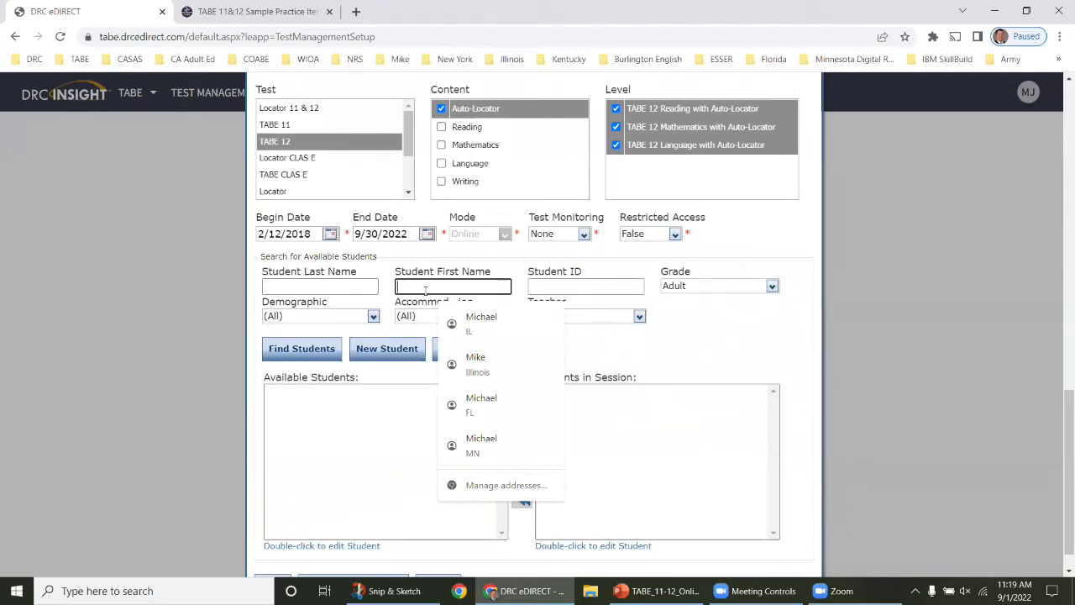
pyautogui.write('s')
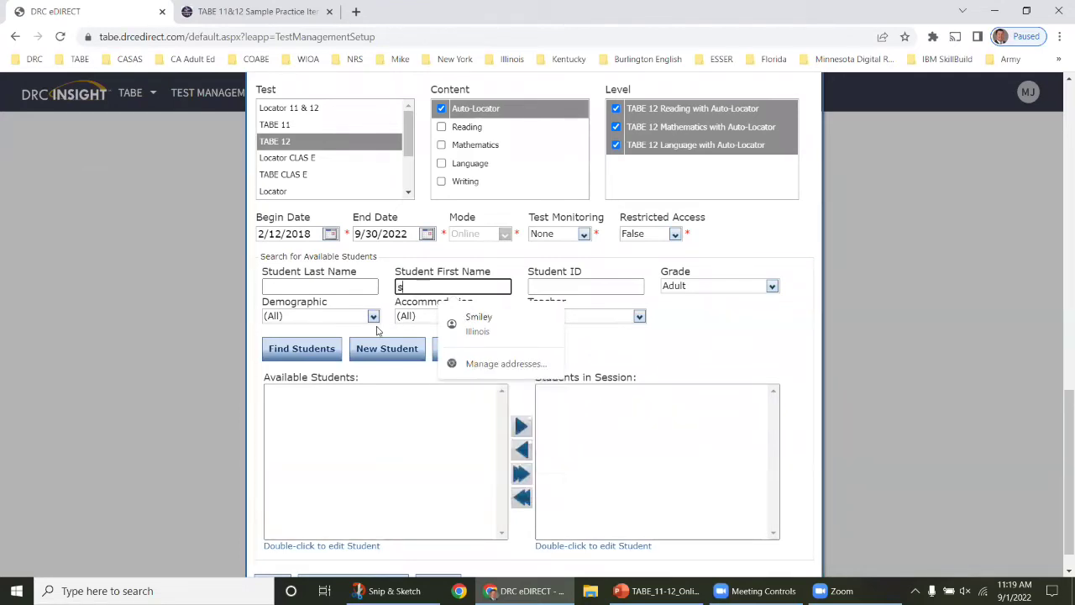
pyautogui.click(319, 351)
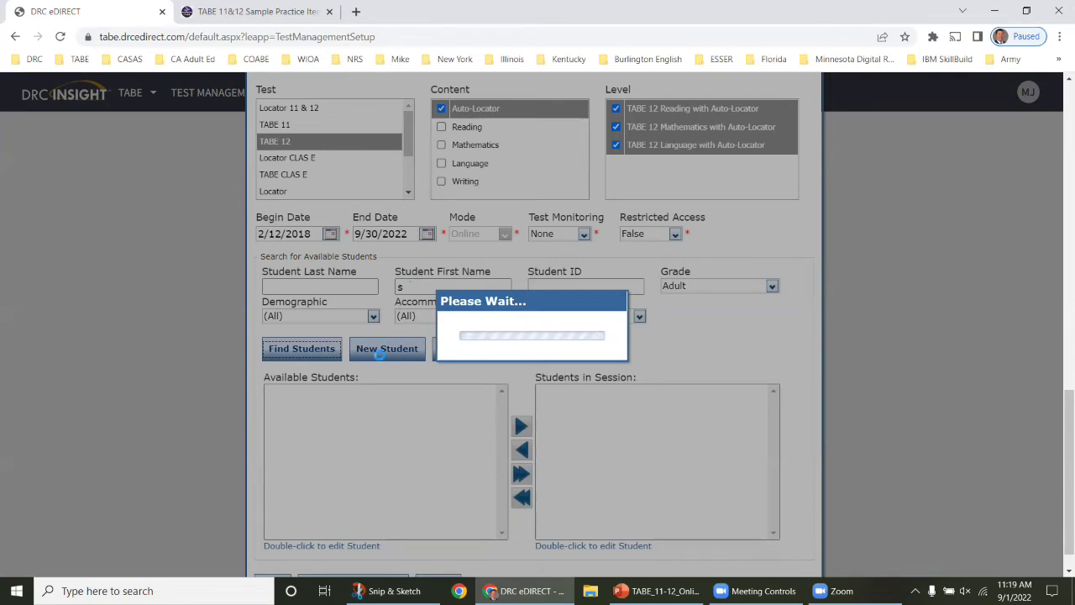
pyautogui.scroll(-1, 366, 409)
pyautogui.scroll(-5, 365, 409)
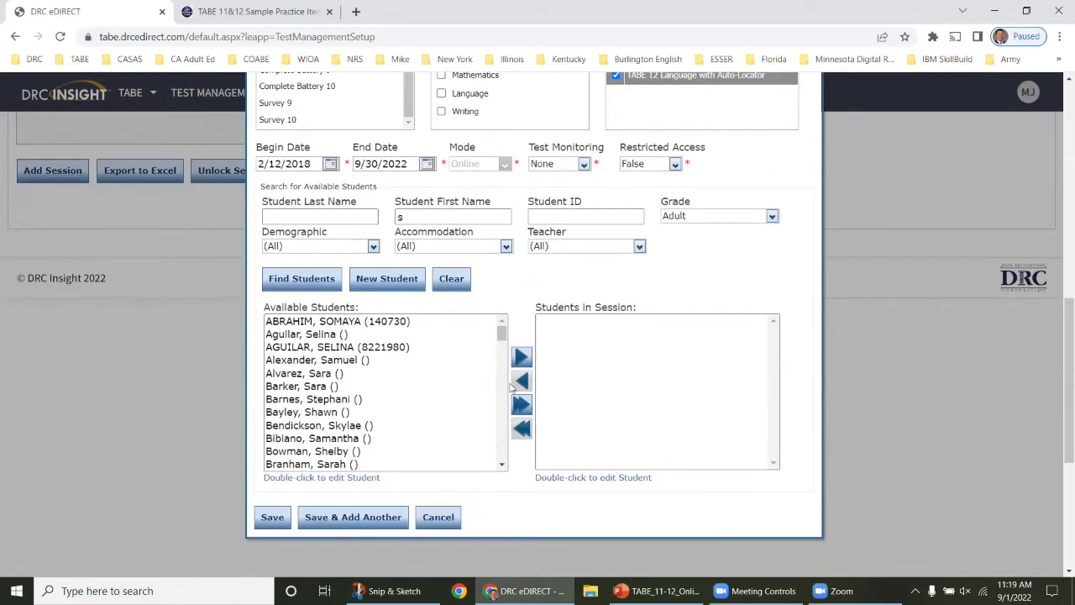
pyautogui.scroll(-4, 332, 367)
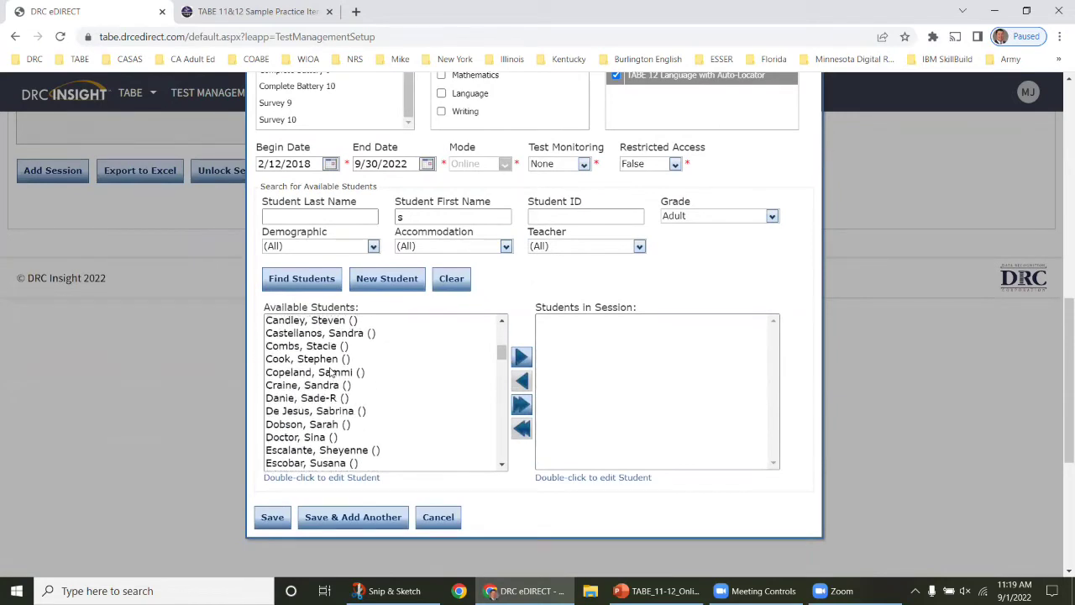
pyautogui.scroll(-1, 332, 373)
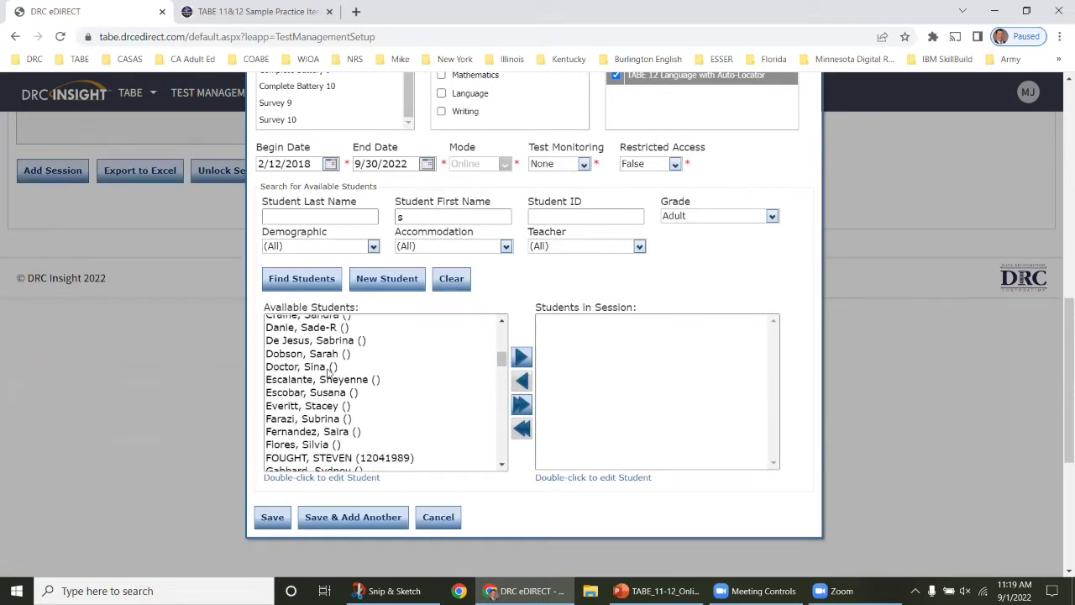
pyautogui.scroll(-1, 319, 406)
pyautogui.scroll(-2, 319, 405)
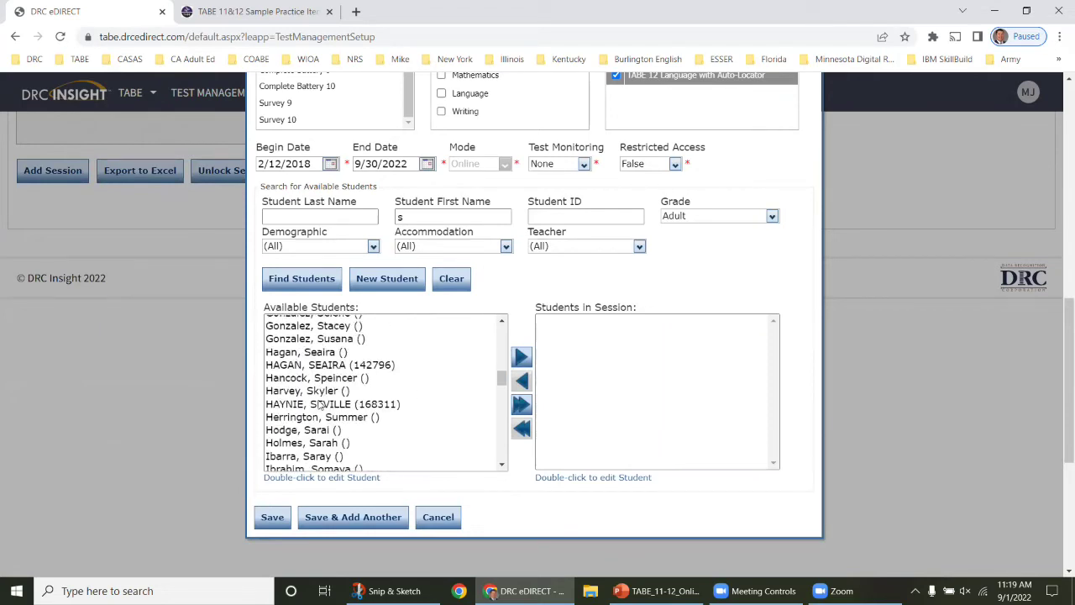
pyautogui.scroll(-6, 320, 406)
pyautogui.scroll(-1, 320, 407)
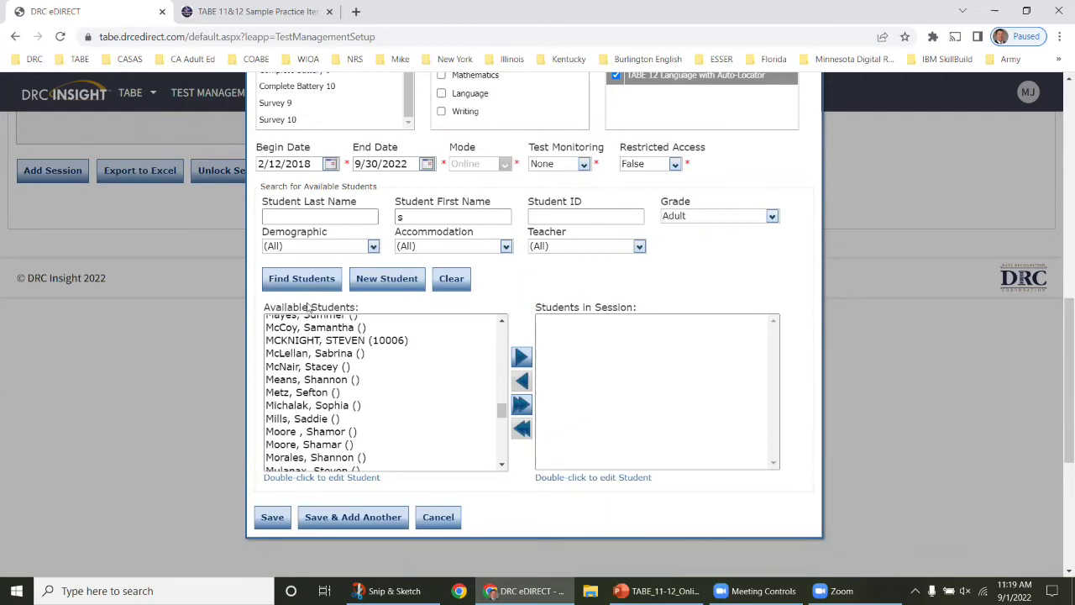
# Step: Start a new student record with the student's last name, first name and student ID
pyautogui.click(384, 282)
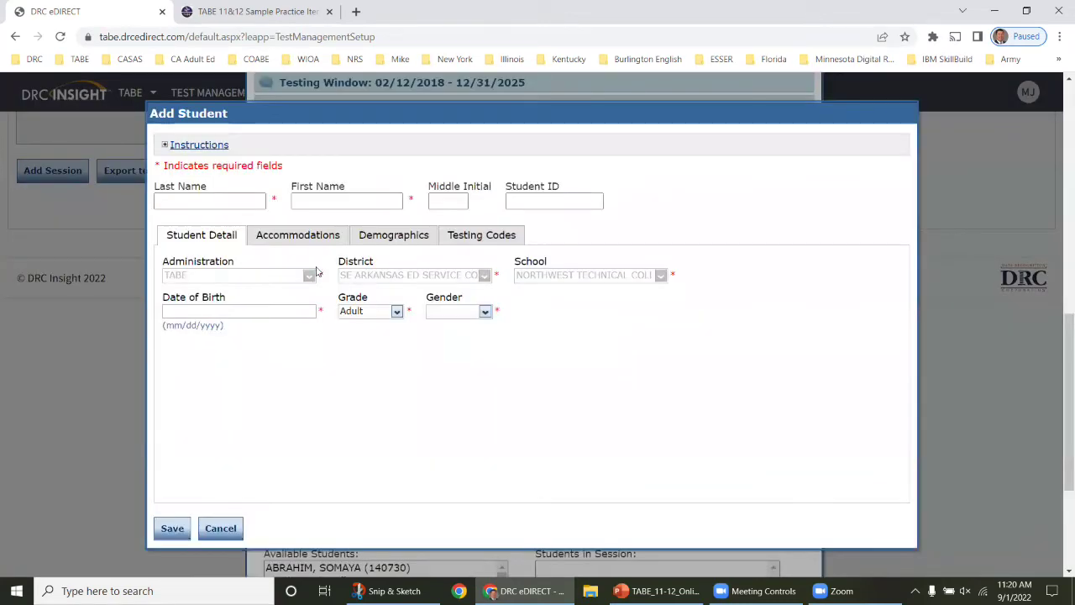
pyautogui.click(219, 196)
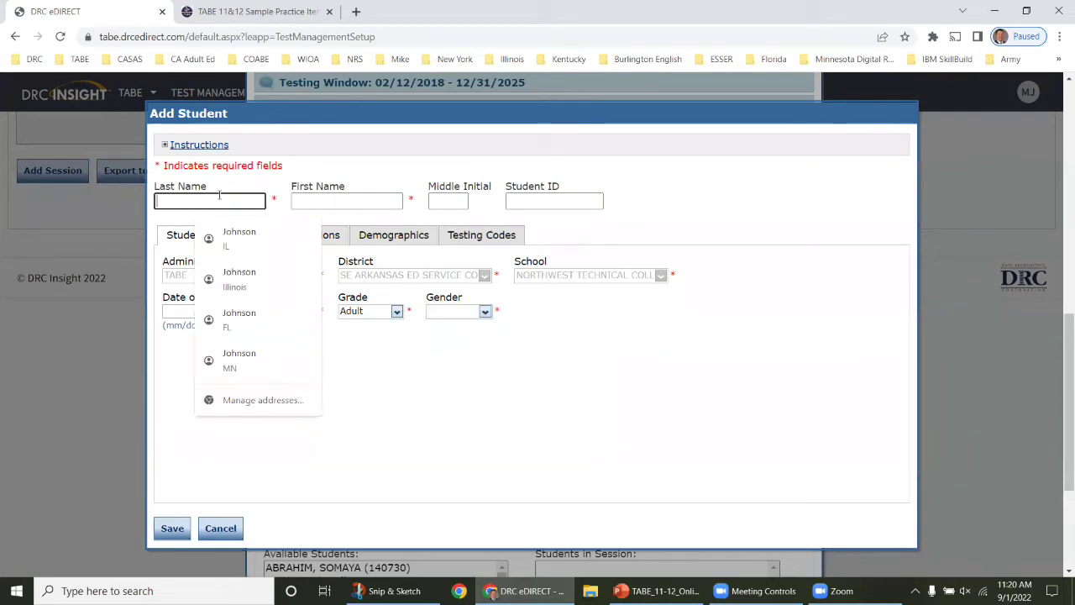
pyautogui.press('Tab')
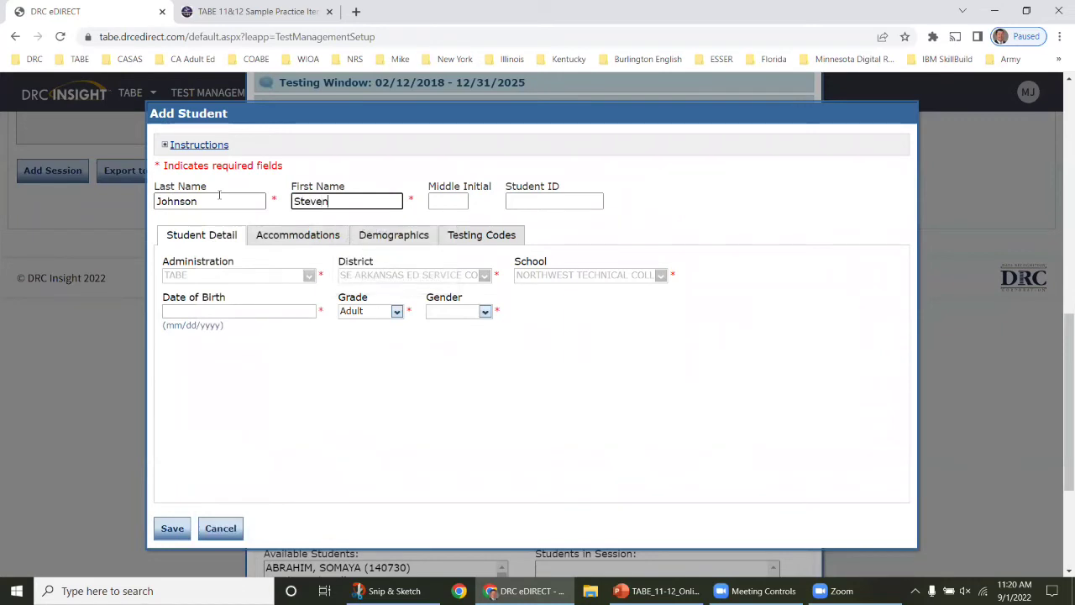
pyautogui.press('Tab')
pyautogui.press('Tab')
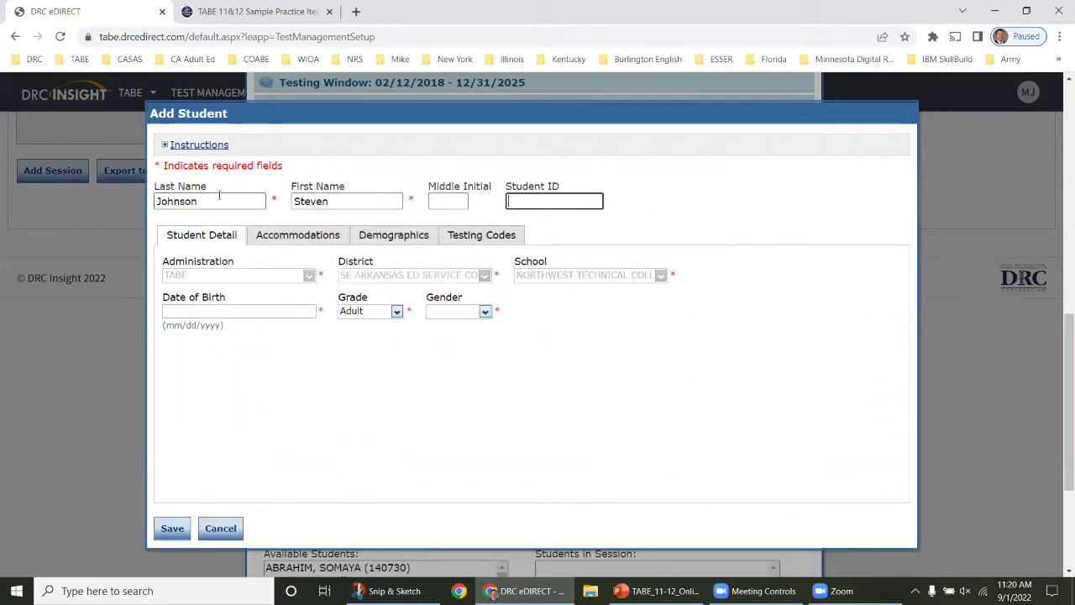
pyautogui.press('Tab')
# Step: Set birth date 01/01/2000 and gender Male, then save the student
pyautogui.write('01')
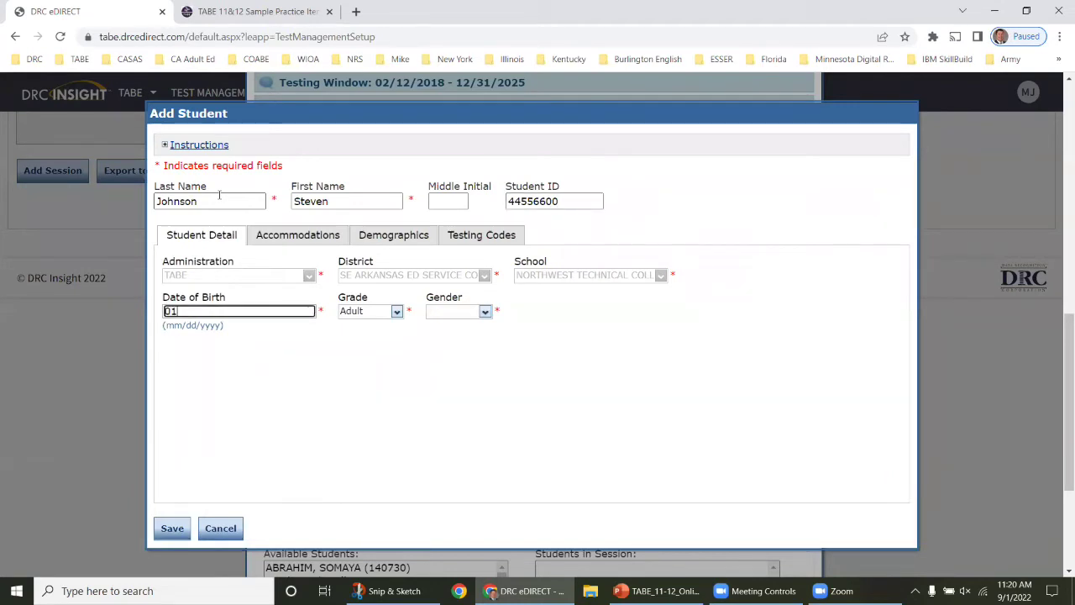
pyautogui.write('/01/2200')
pyautogui.press('BackSpace')
pyautogui.press('BackSpace')
pyautogui.press('BackSpace')
pyautogui.write('000')
pyautogui.press('Tab')
pyautogui.press('Tab')
pyautogui.write('M')
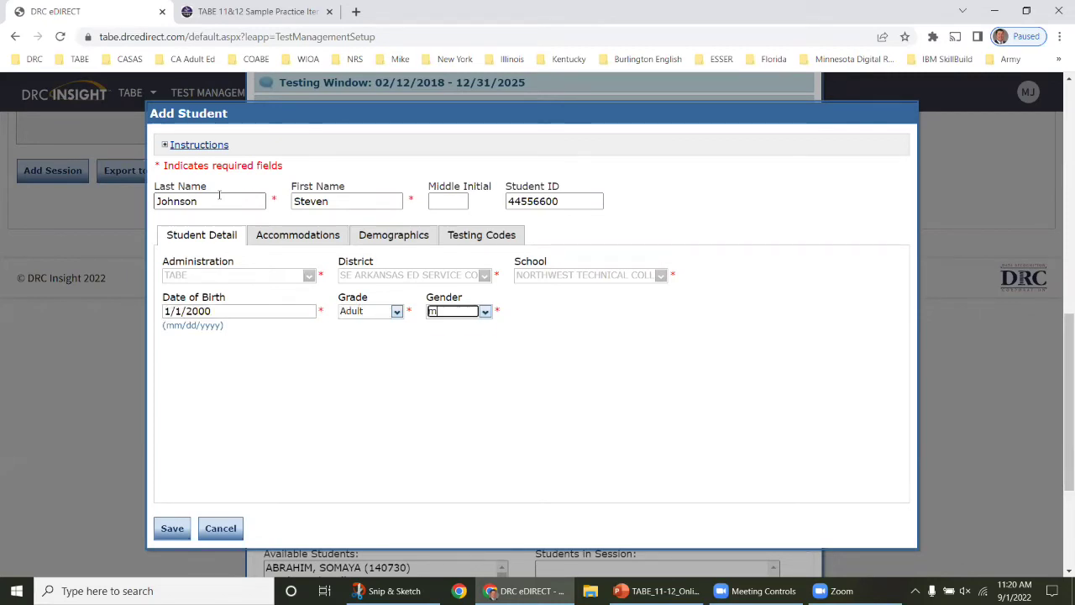
pyautogui.scroll(1, 288, 321)
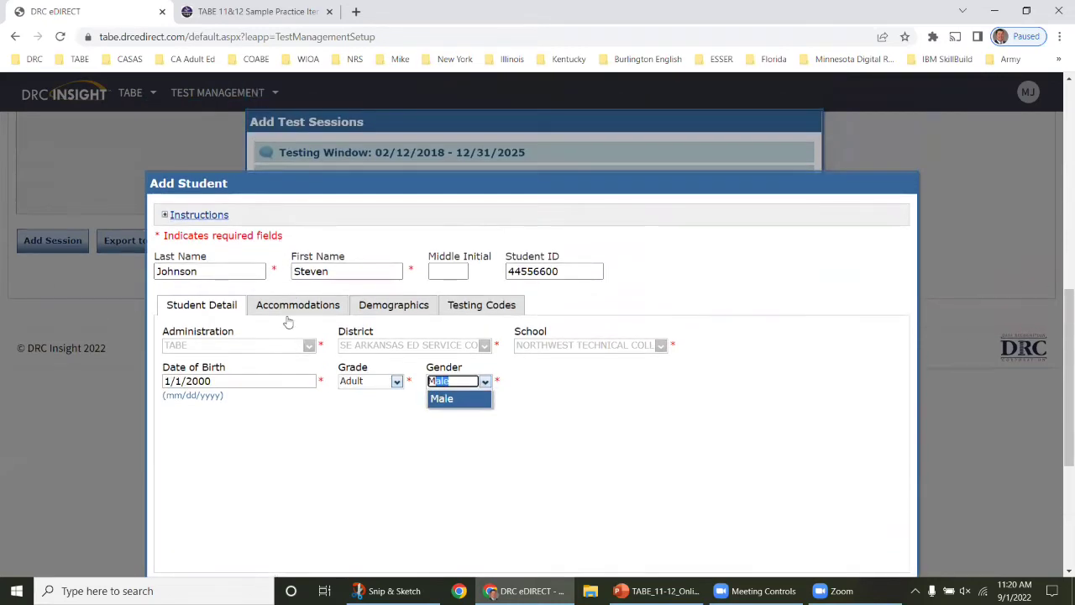
pyautogui.click(443, 398)
pyautogui.scroll(-3, 371, 428)
pyautogui.click(172, 386)
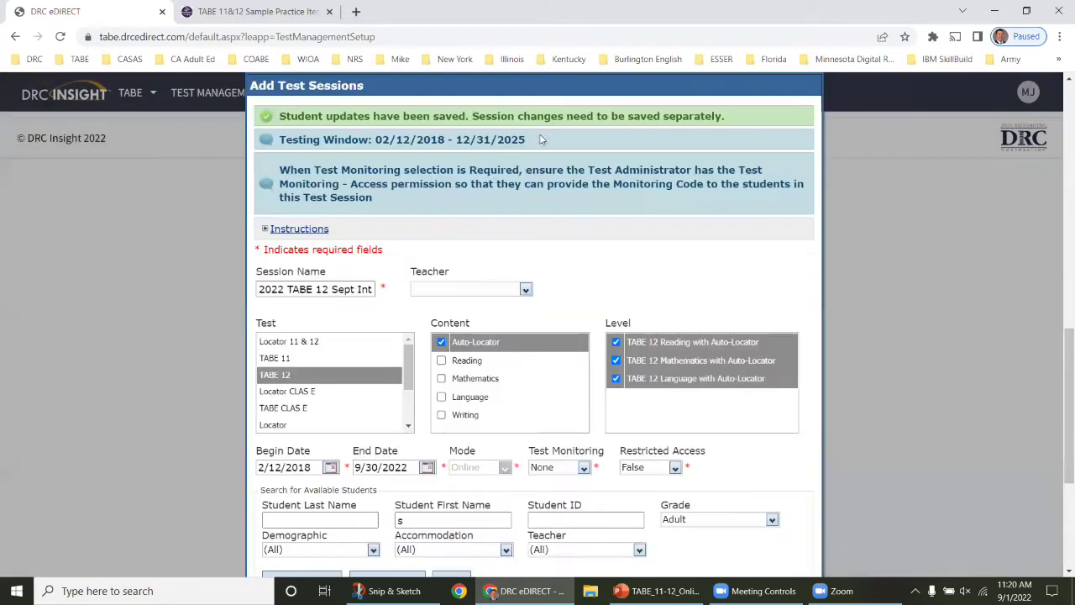
pyautogui.scroll(-3, 531, 333)
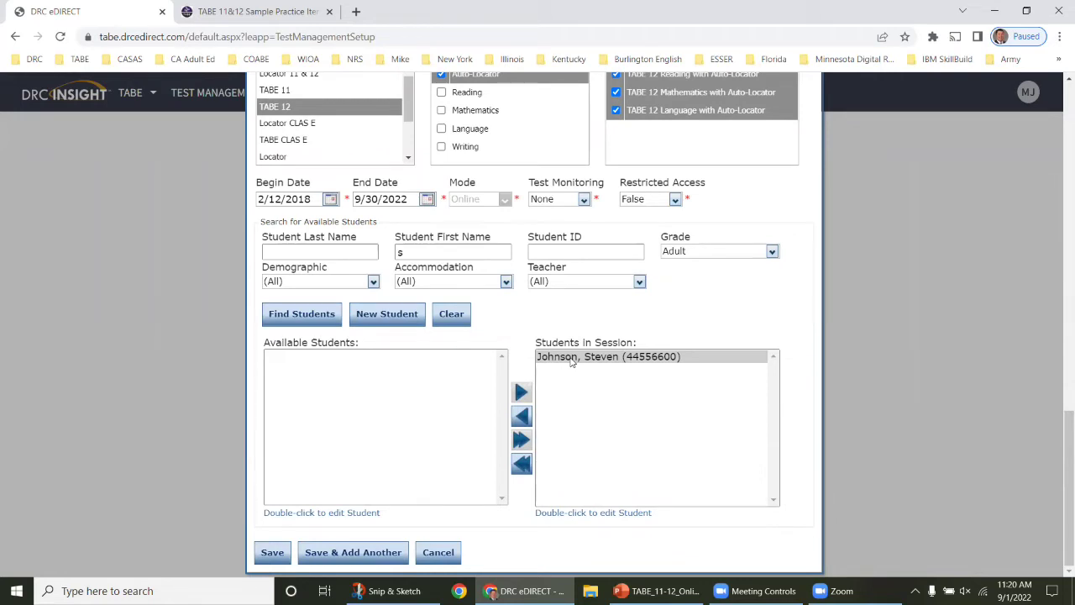
pyautogui.scroll(1, 534, 315)
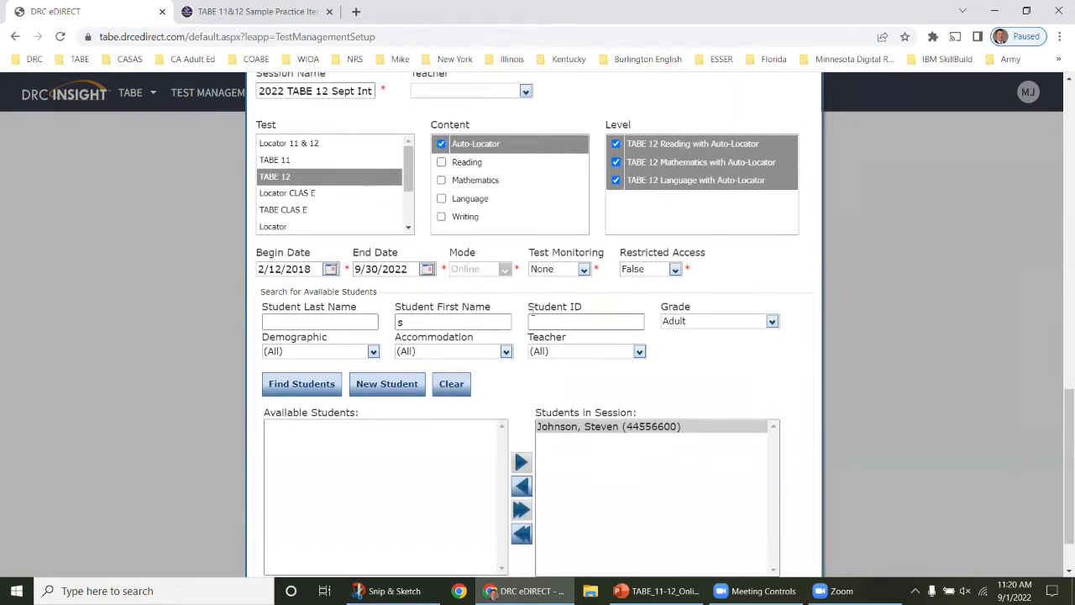
pyautogui.scroll(1, 532, 316)
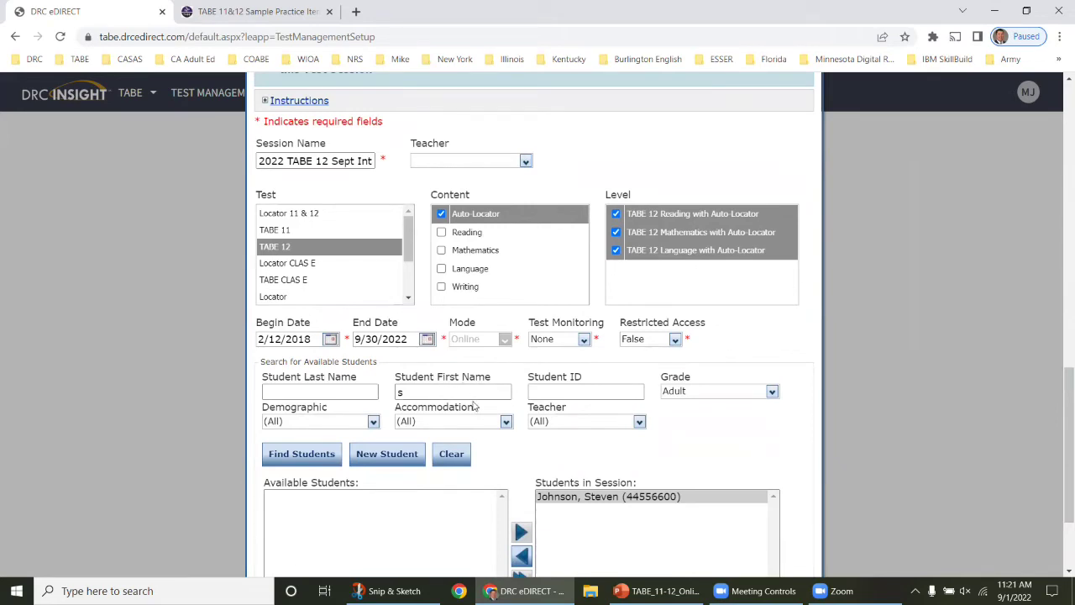
pyautogui.scroll(-1, 435, 437)
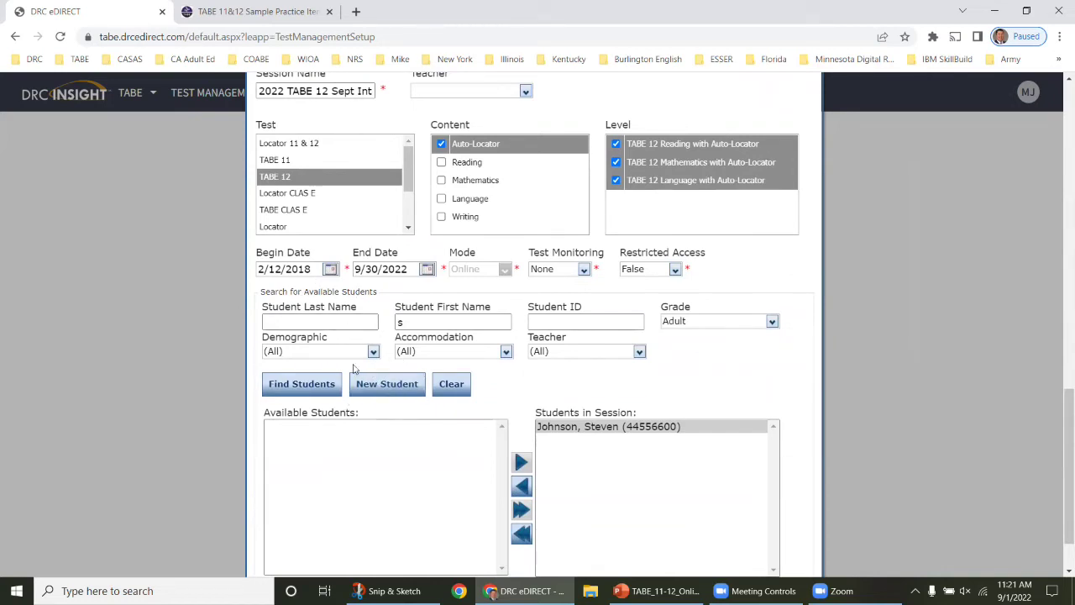
pyautogui.scroll(-2, 368, 377)
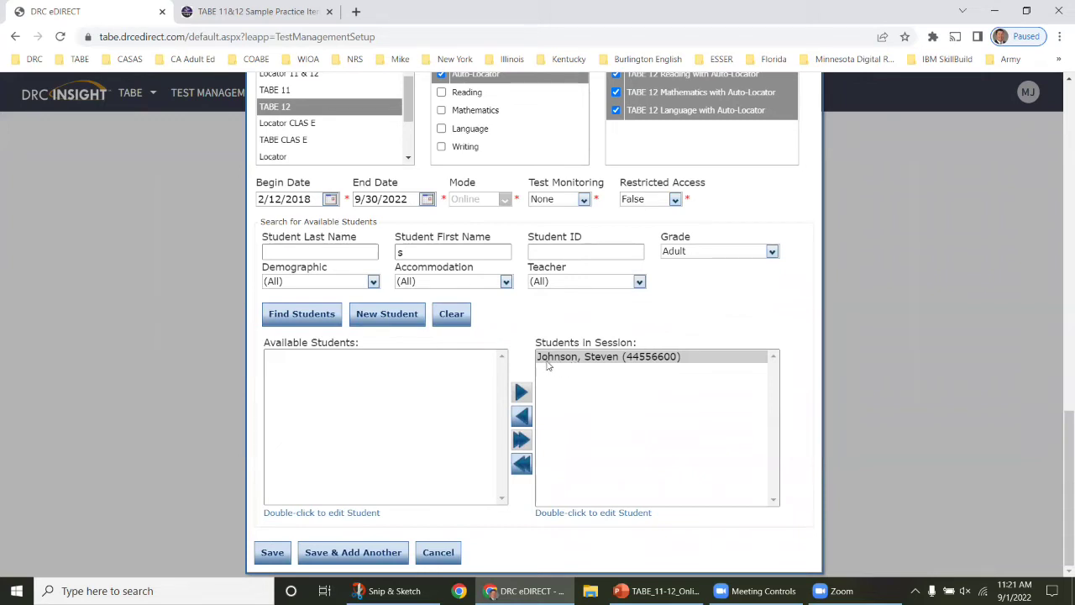
pyautogui.scroll(1, 529, 359)
pyautogui.scroll(3, 530, 359)
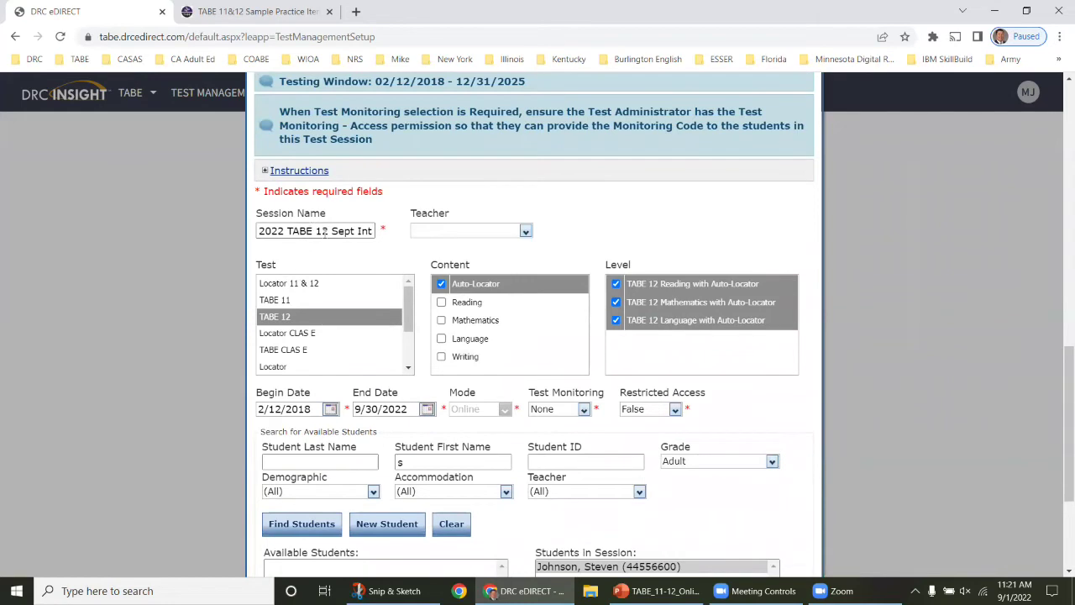
pyautogui.scroll(-1, 478, 250)
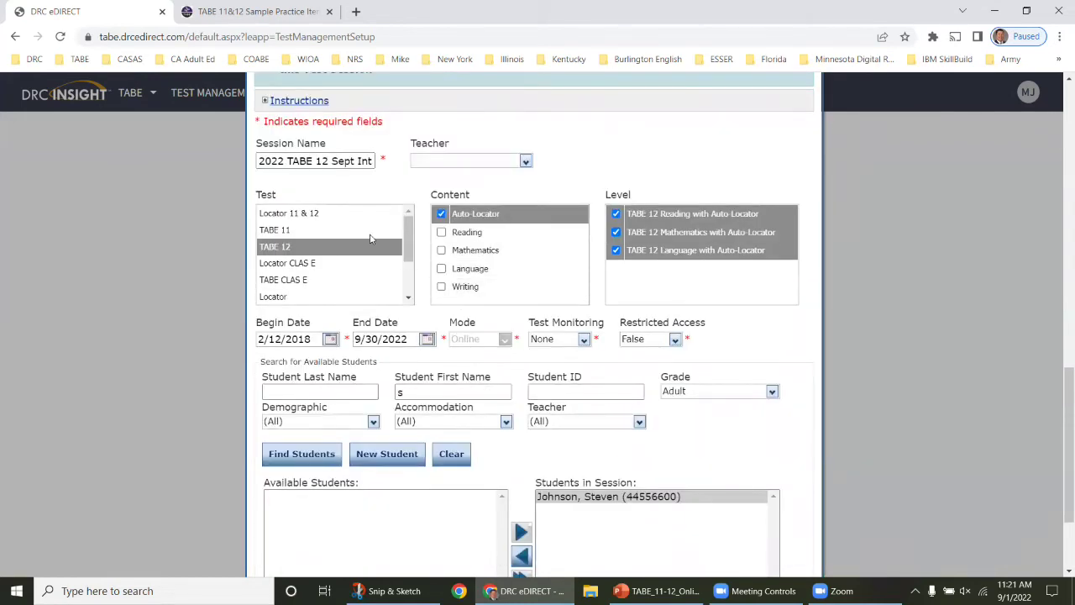
pyautogui.moveTo(332, 160); pyautogui.dragTo(378, 160)
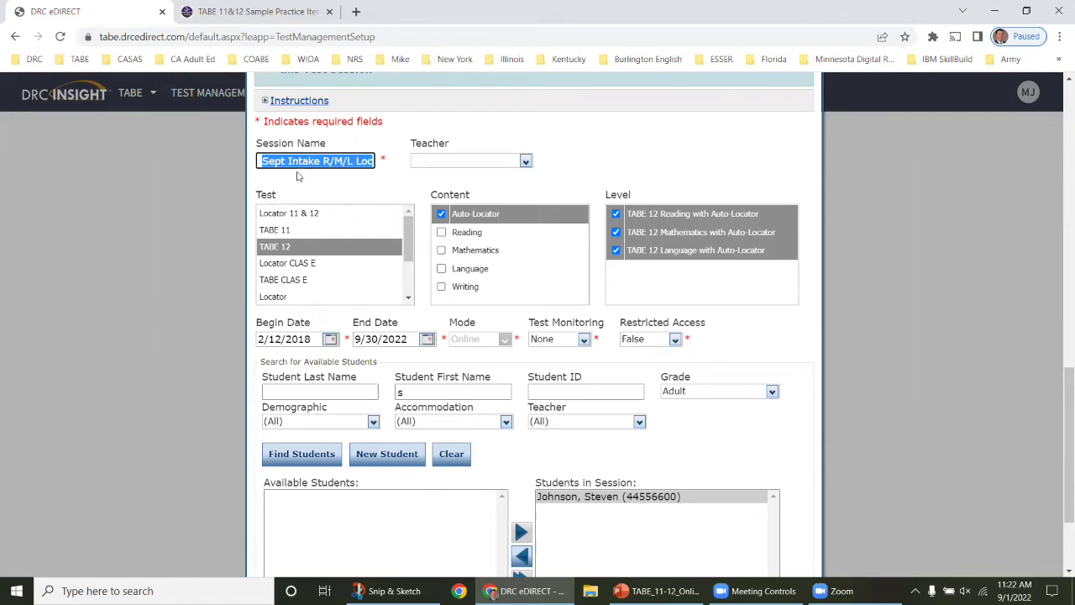
pyautogui.click(298, 161)
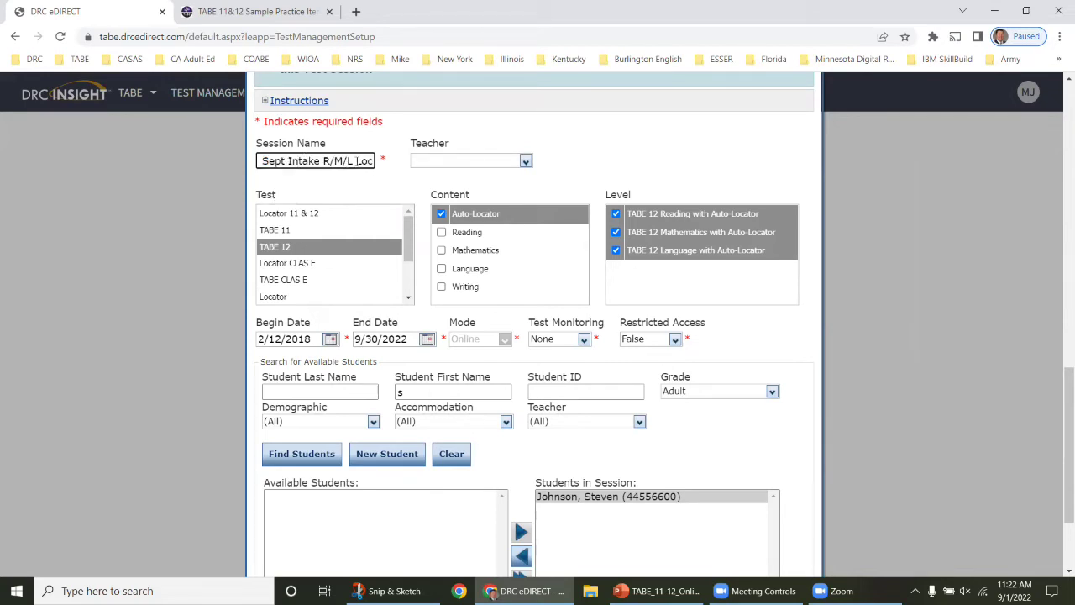
pyautogui.click(356, 160)
pyautogui.scroll(1, 310, 250)
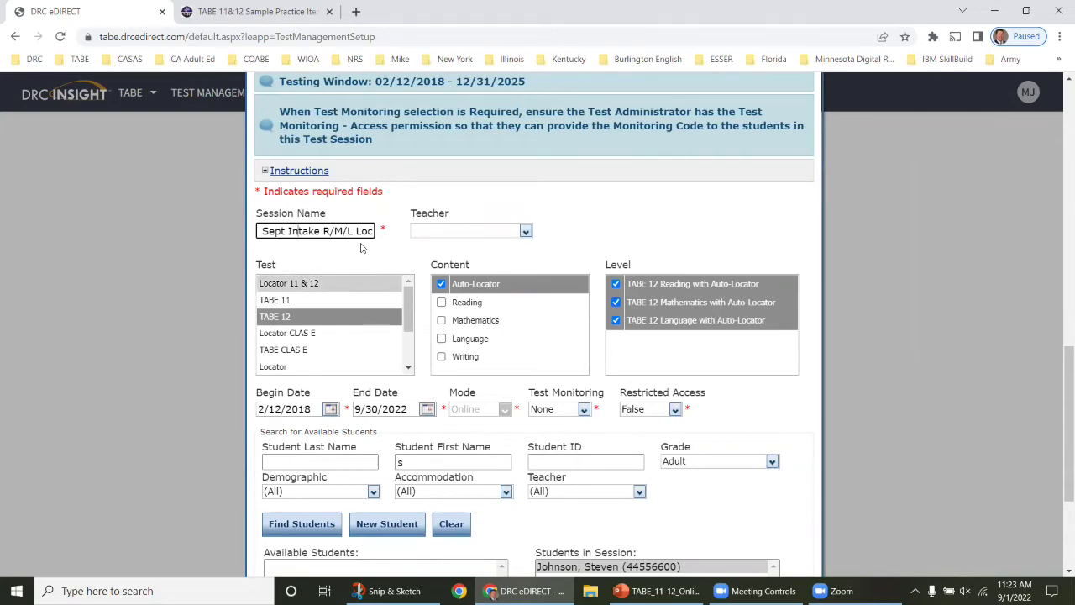
pyautogui.scroll(-3, 308, 382)
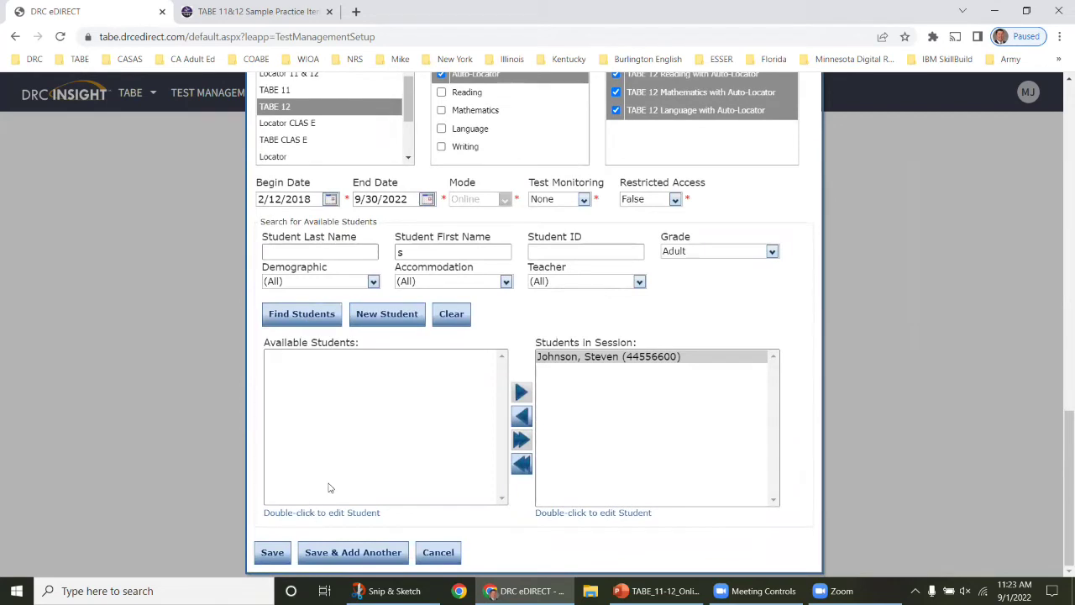
# Step: Save the Sept Intake R/M/L Loc session and list sessions filtered to the TABE 12 test
pyautogui.click(273, 554)
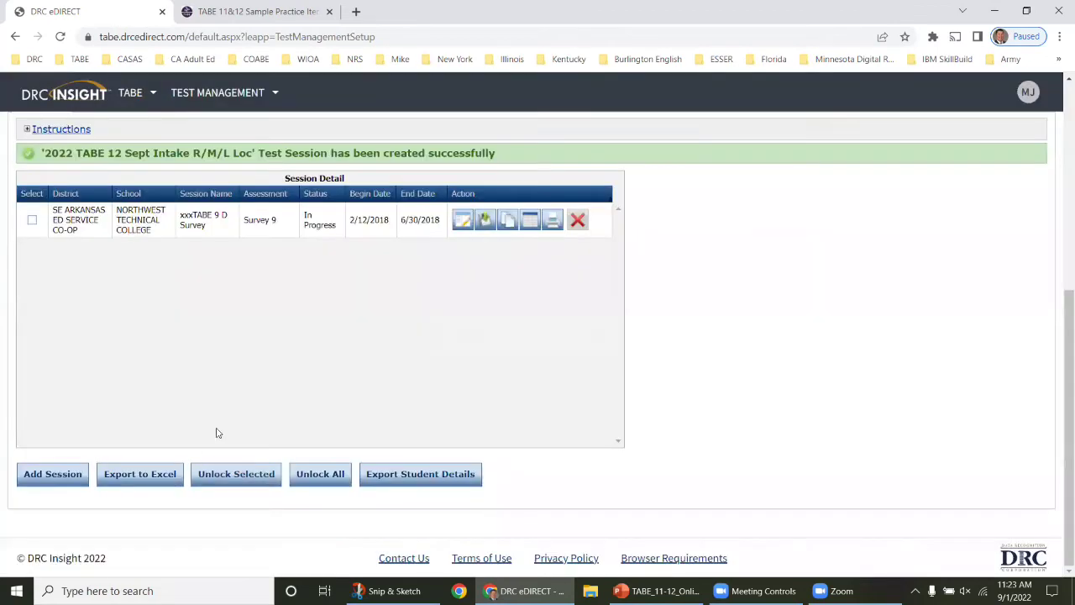
pyautogui.scroll(3, 243, 417)
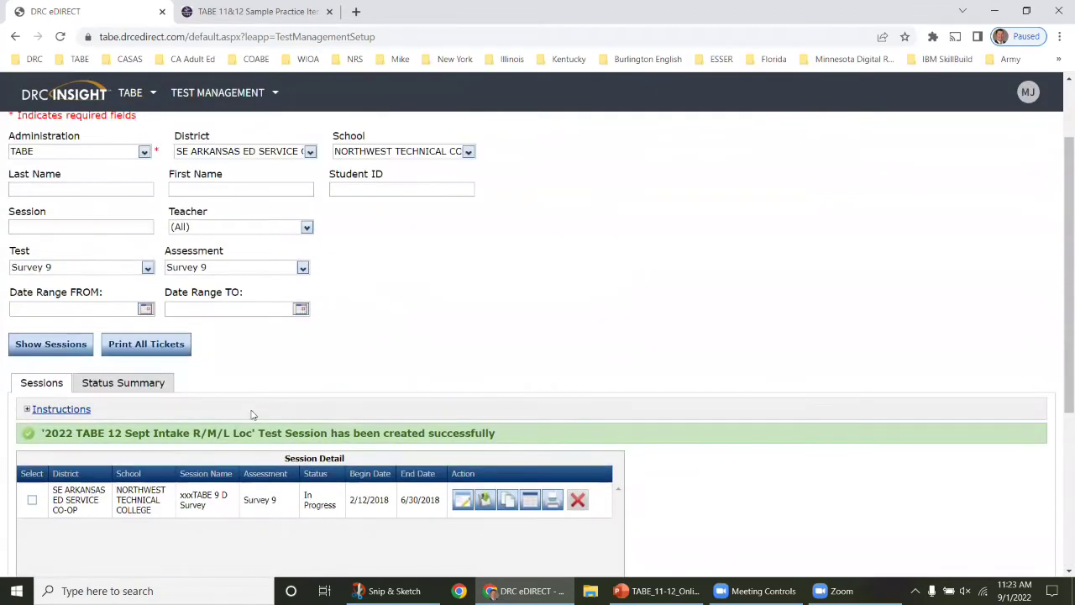
pyautogui.click(66, 266)
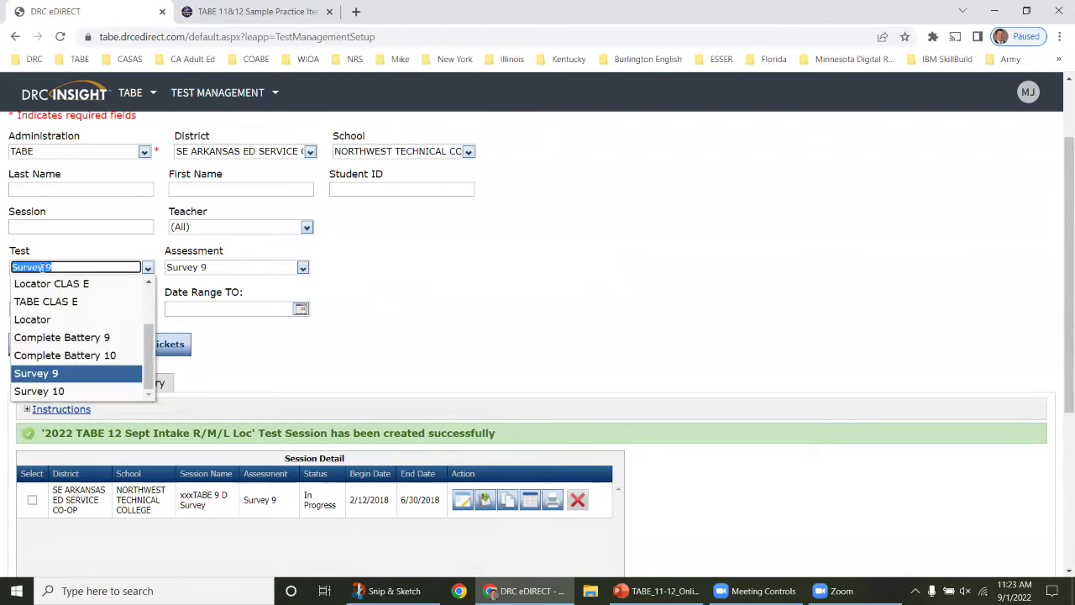
pyautogui.scroll(-1, 134, 286)
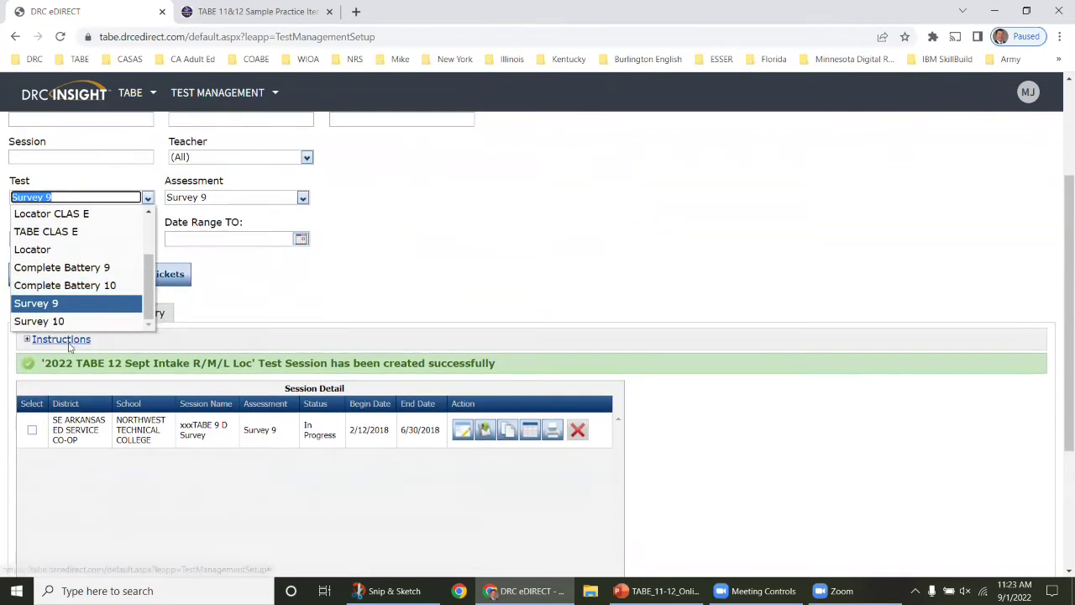
pyautogui.scroll(2, 139, 290)
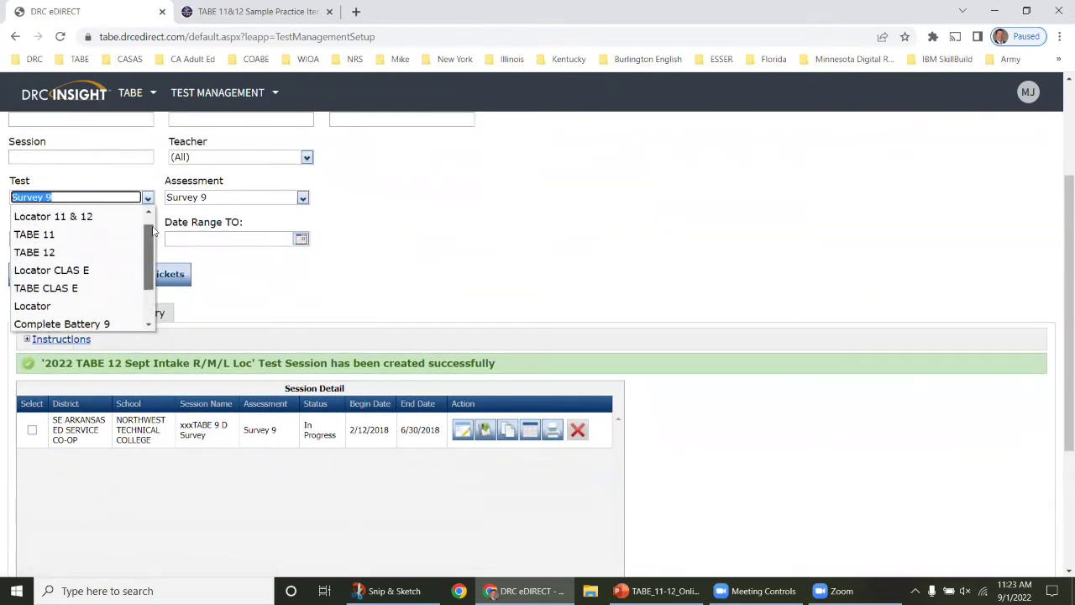
pyautogui.click(66, 272)
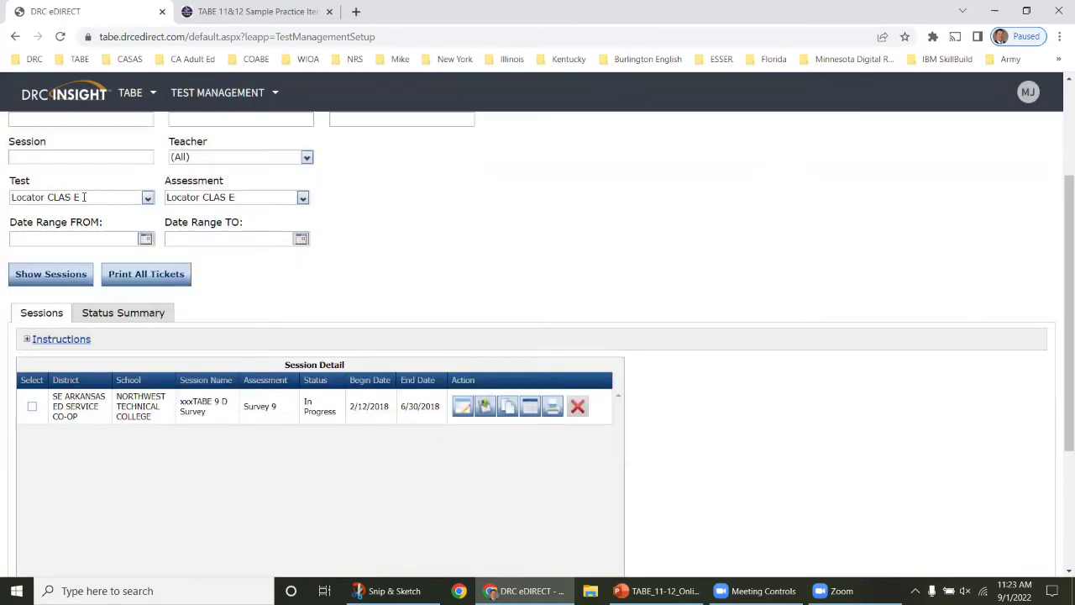
pyautogui.click(82, 195)
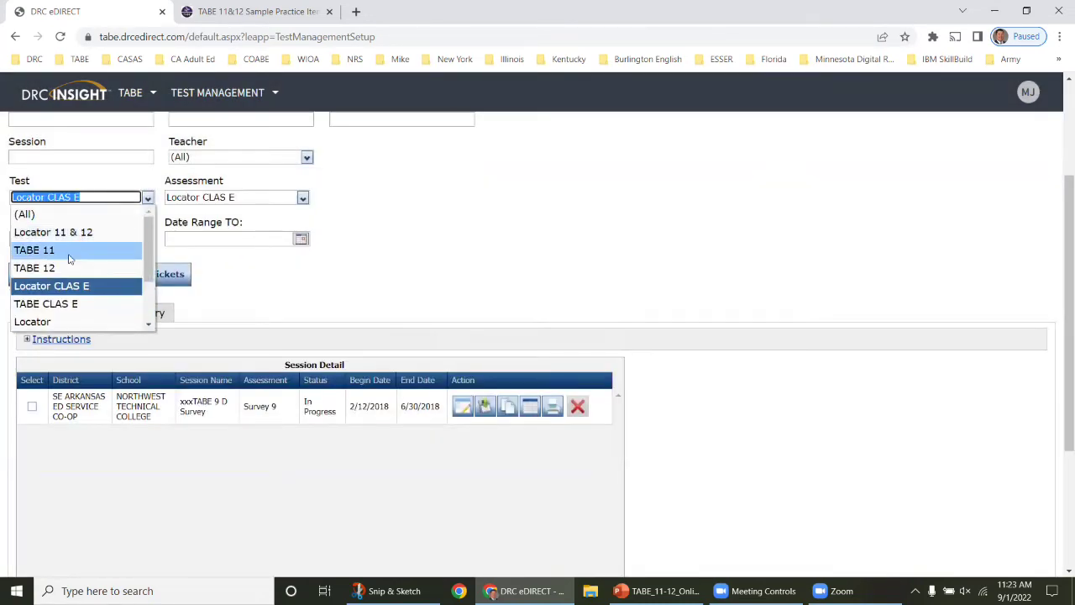
pyautogui.click(67, 269)
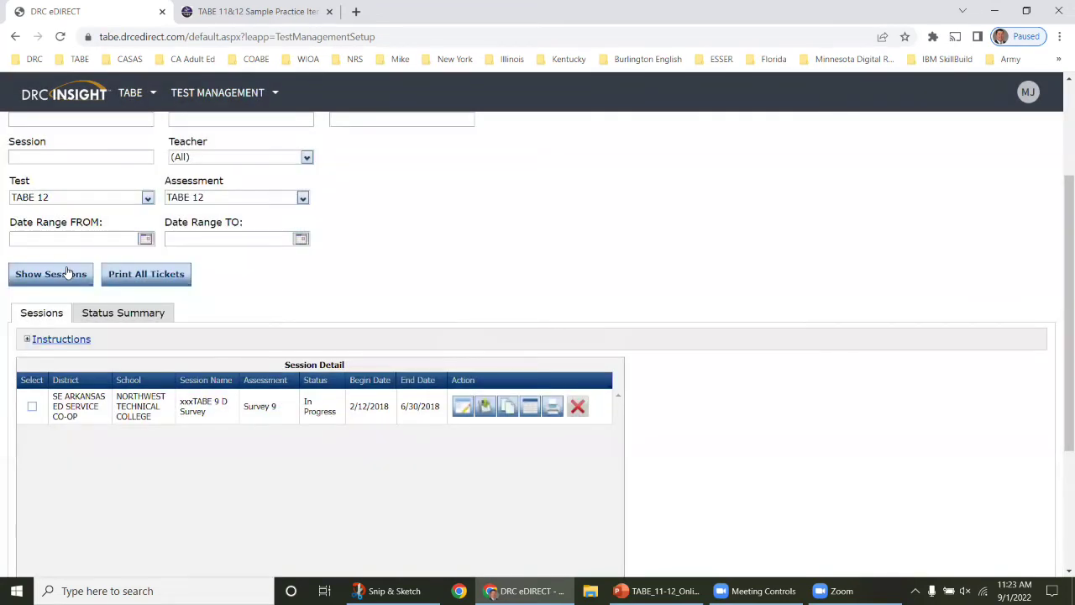
pyautogui.click(67, 274)
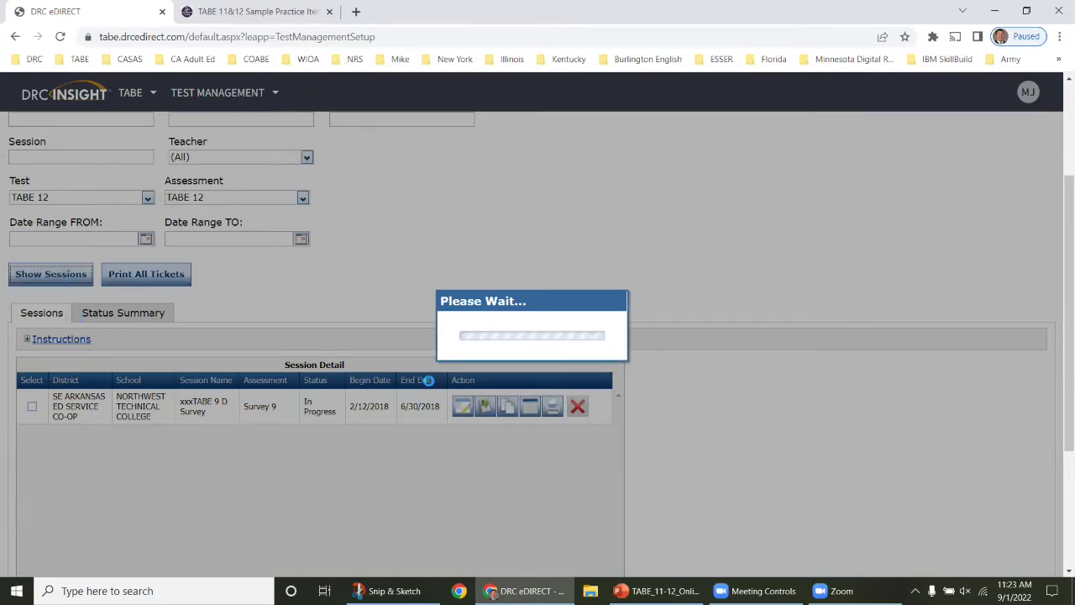
pyautogui.scroll(-1, 412, 339)
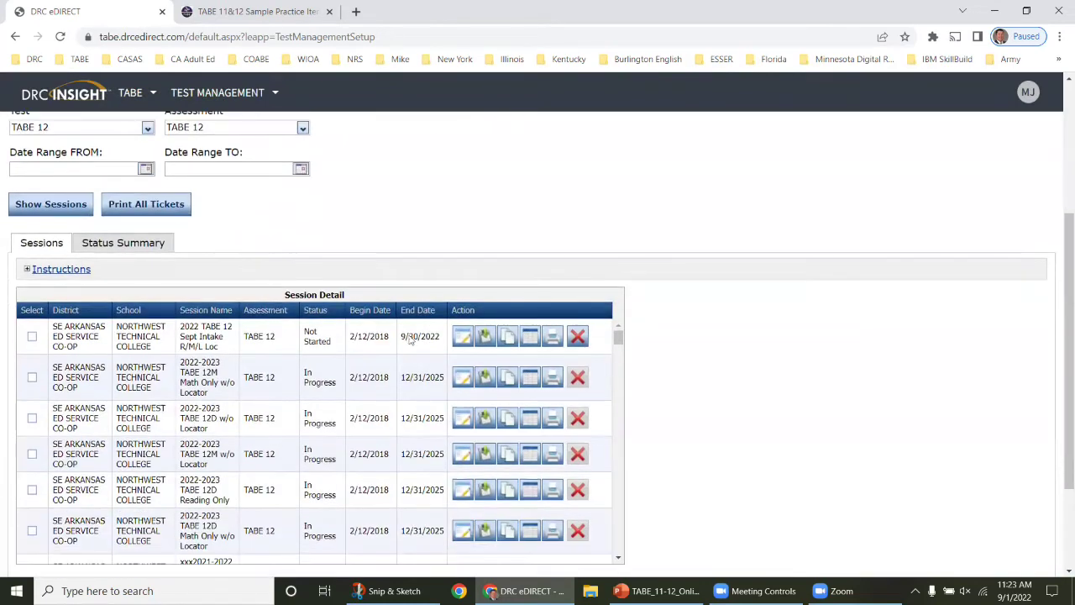
# Step: Select the first-row Sept Intake session, open it in Edit Test Session, and start a New Student
pyautogui.click(33, 336)
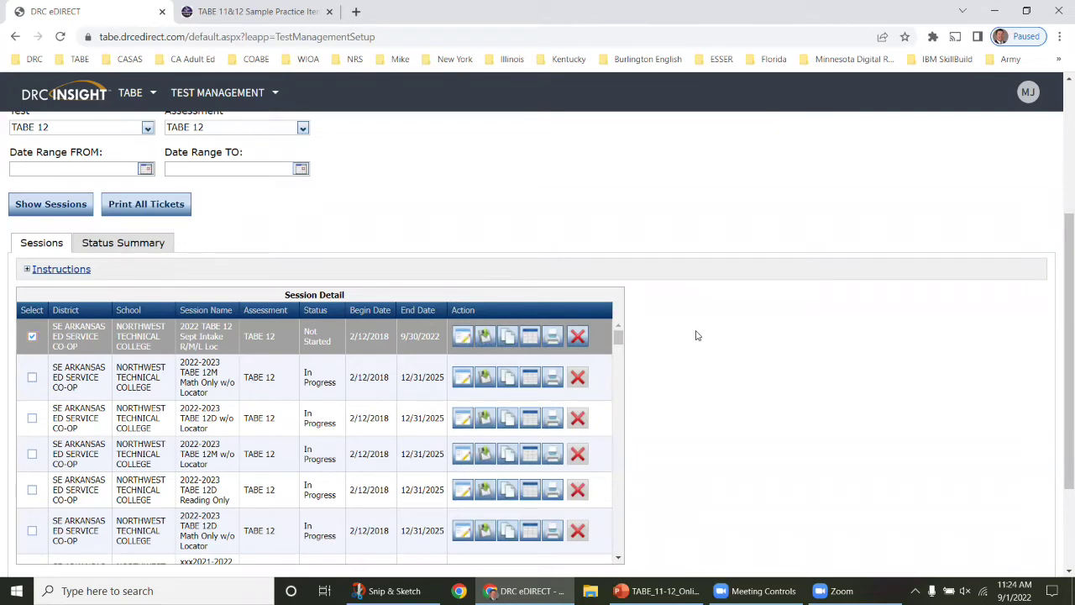
pyautogui.click(463, 337)
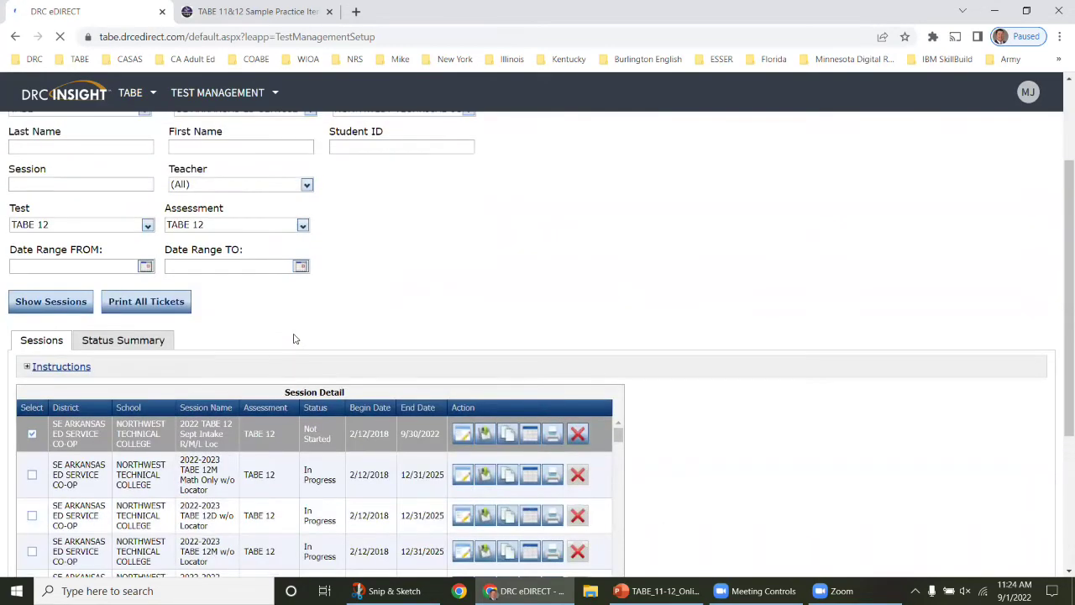
pyautogui.scroll(-3, 348, 328)
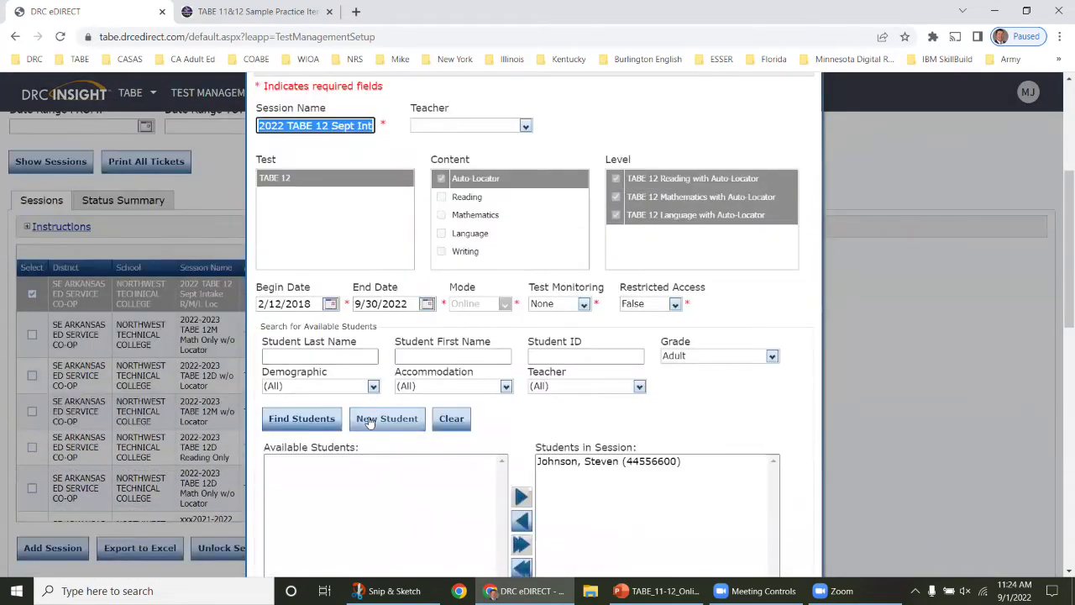
pyautogui.click(387, 419)
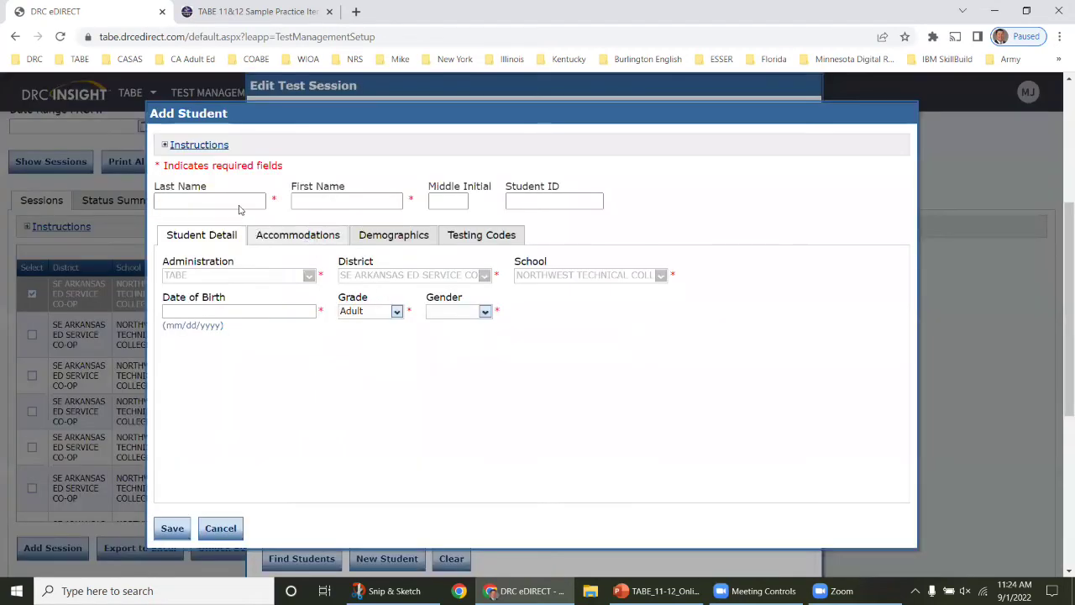
# Step: Enter the new student's last name, first name and student ID
pyautogui.click(235, 199)
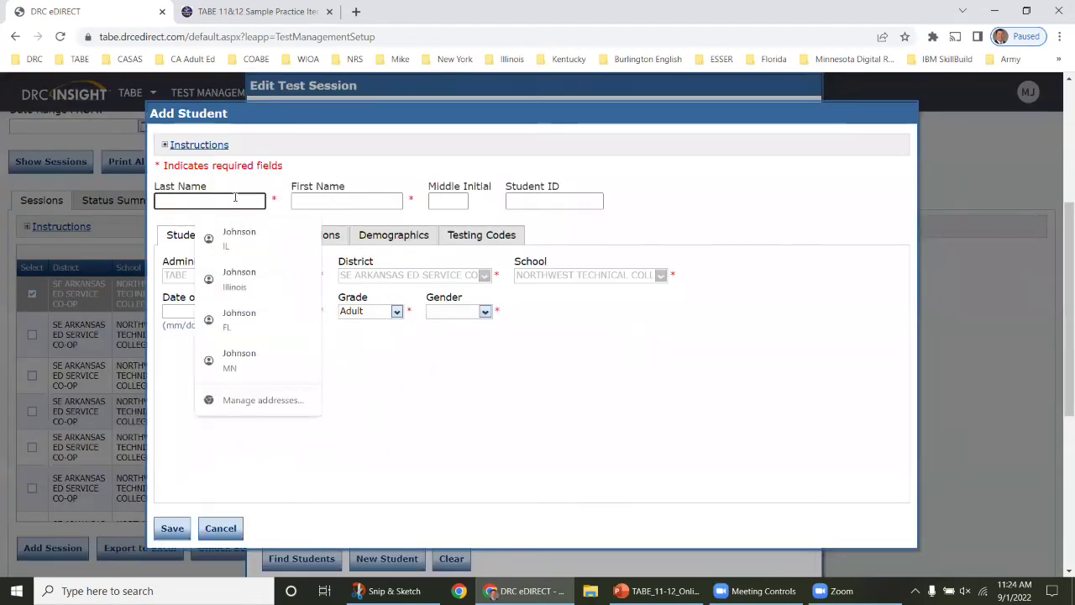
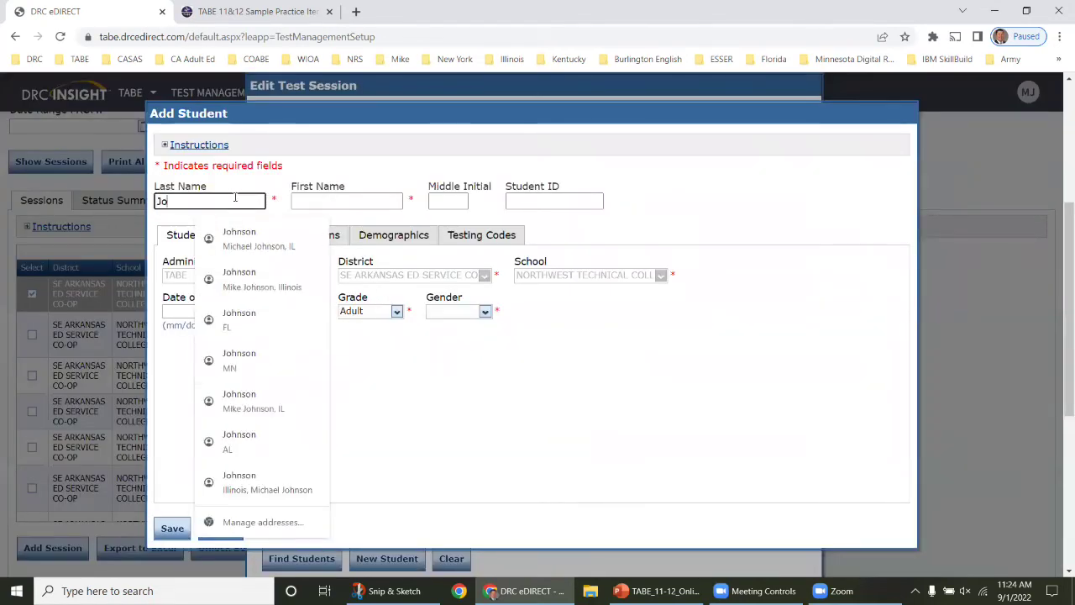
pyautogui.press('Tab')
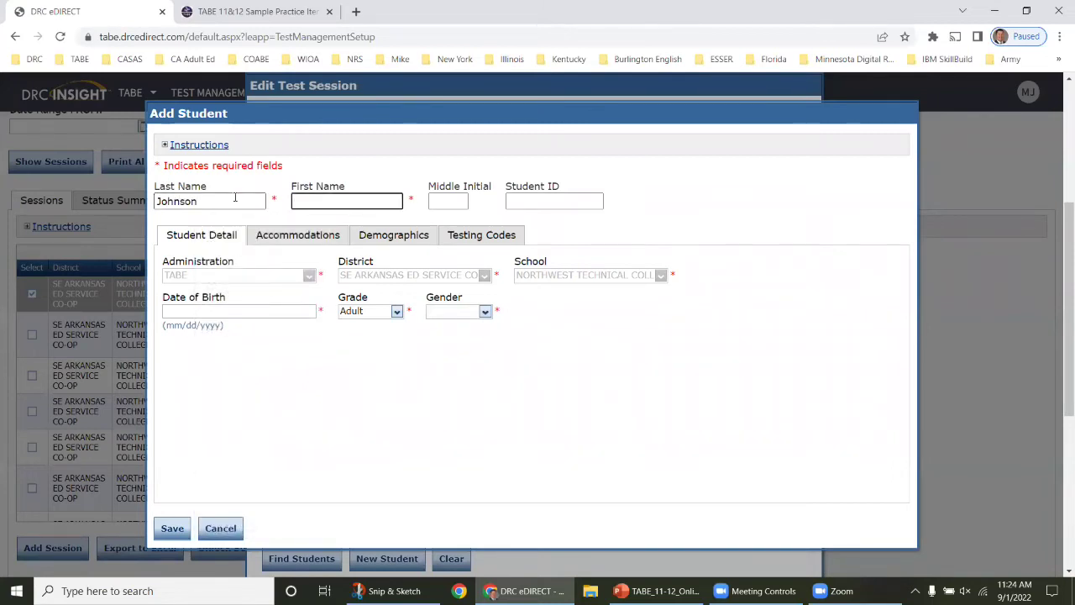
pyautogui.press('Tab')
pyautogui.press('Tab')
pyautogui.write('2222')
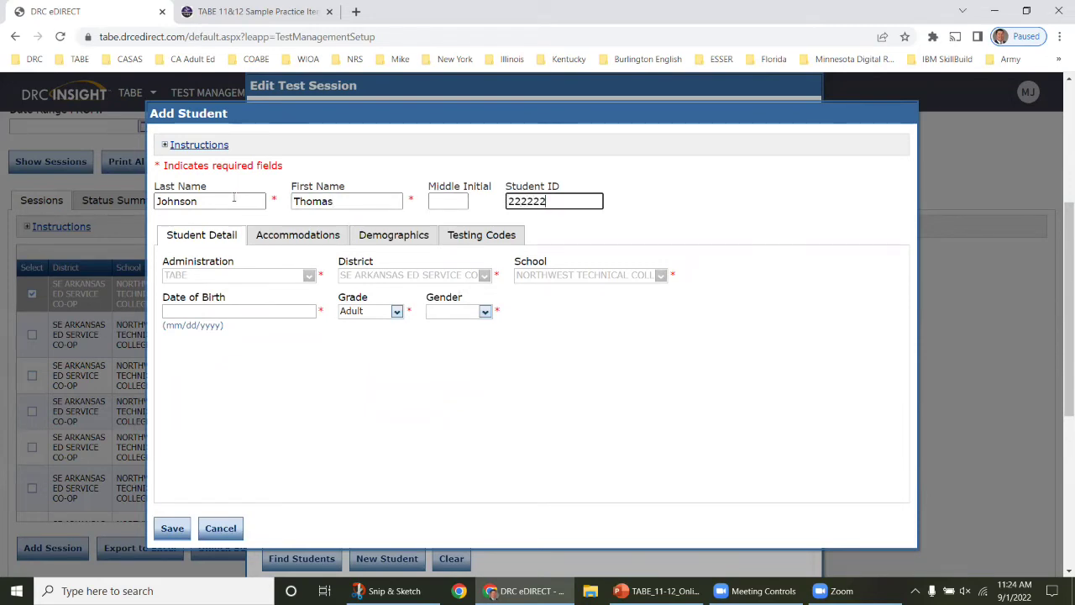
# Step: Set birth date 1/1/2000, grade Adult and gender Male, then save the student
pyautogui.click(291, 312)
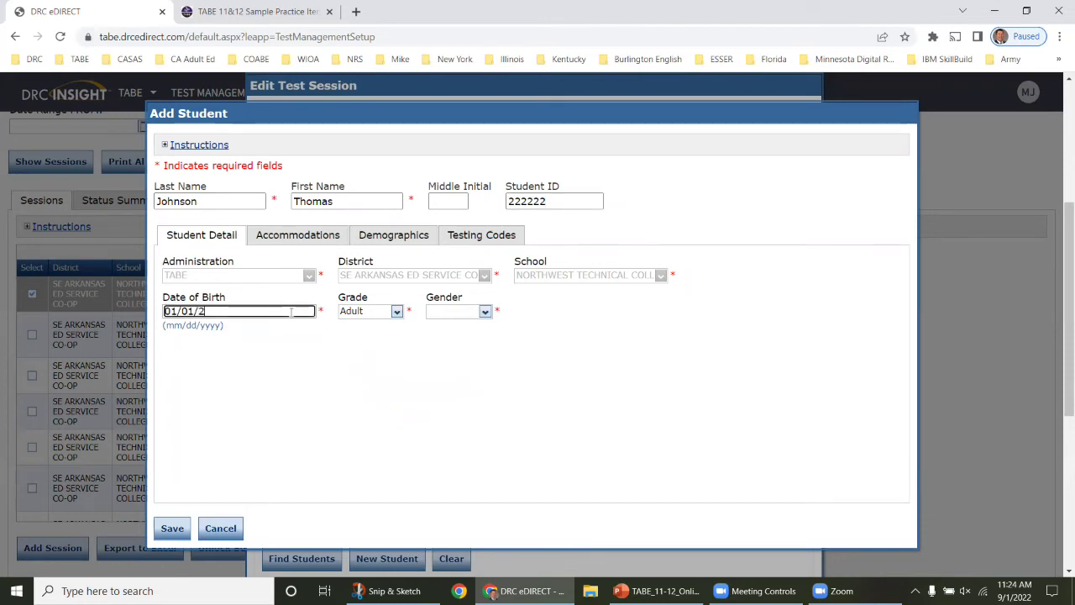
pyautogui.press('Tab')
pyautogui.hotkey('alt', 'Down')
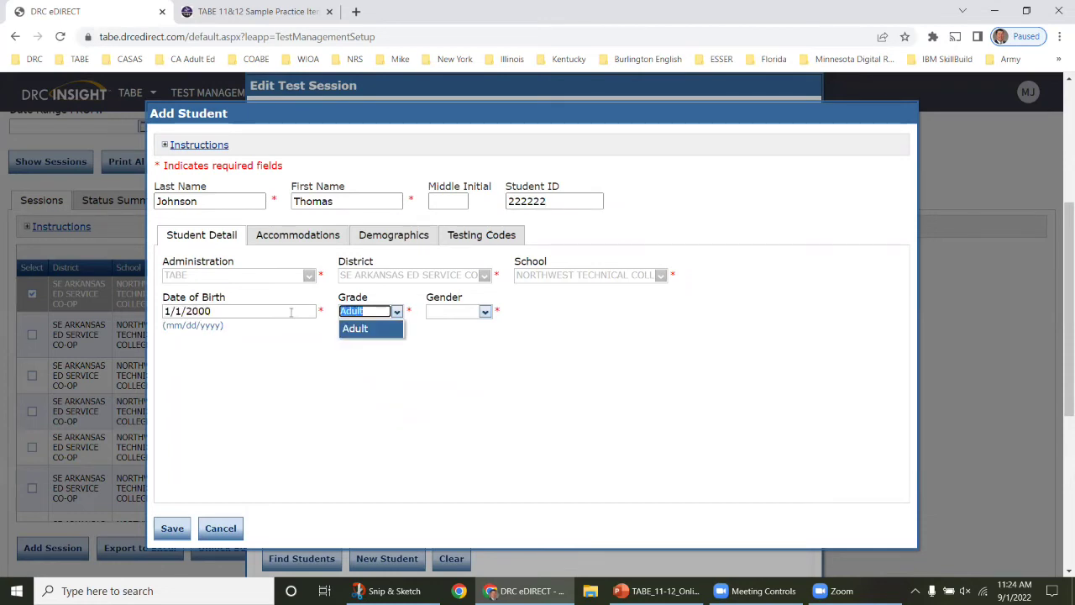
pyautogui.click(466, 313)
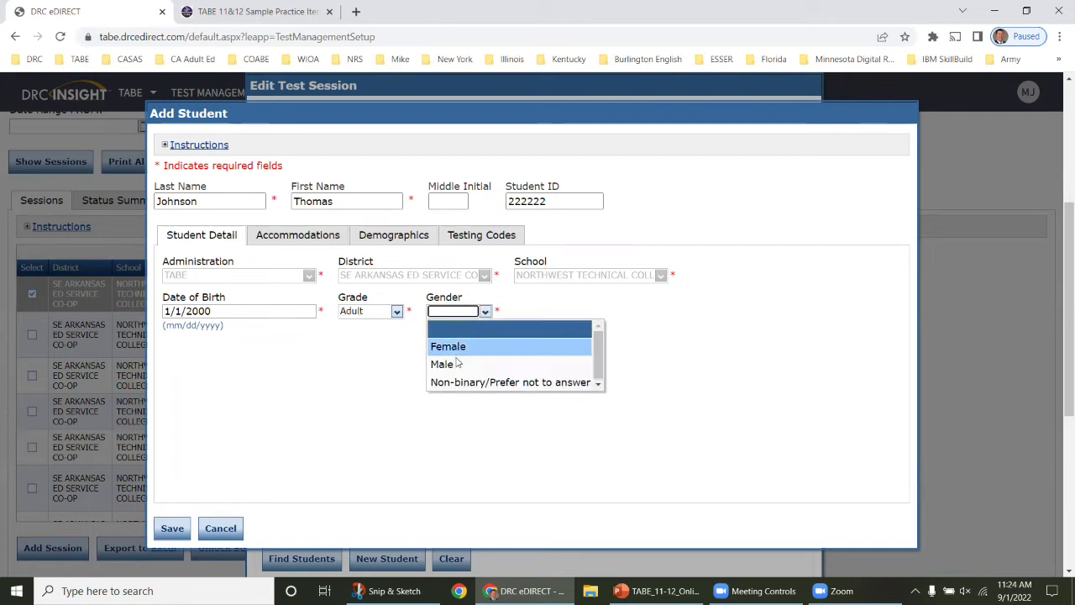
pyautogui.click(441, 362)
pyautogui.click(171, 528)
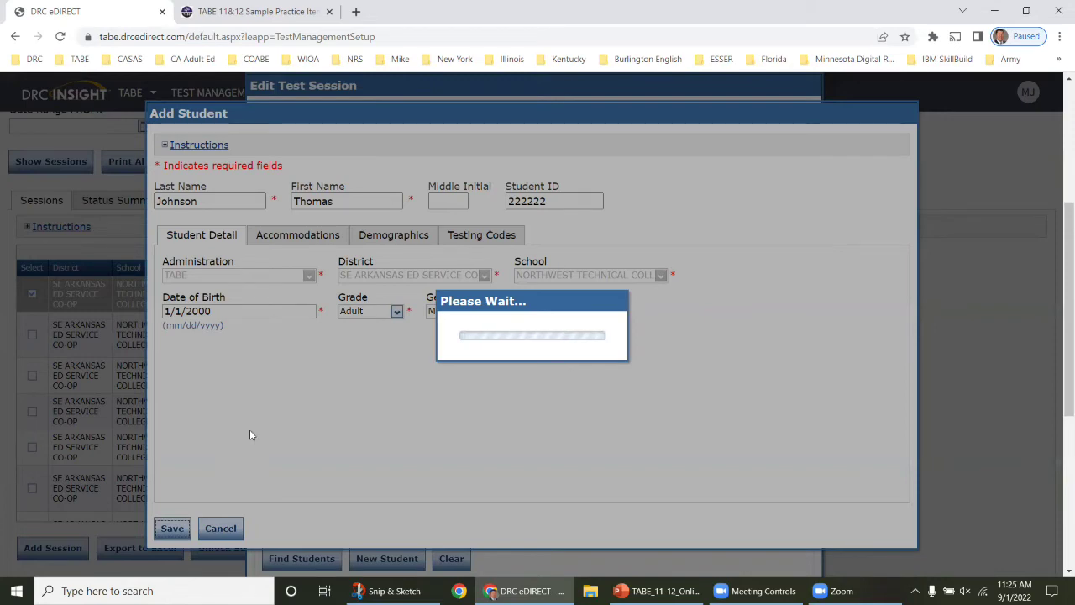
pyautogui.scroll(-3, 375, 431)
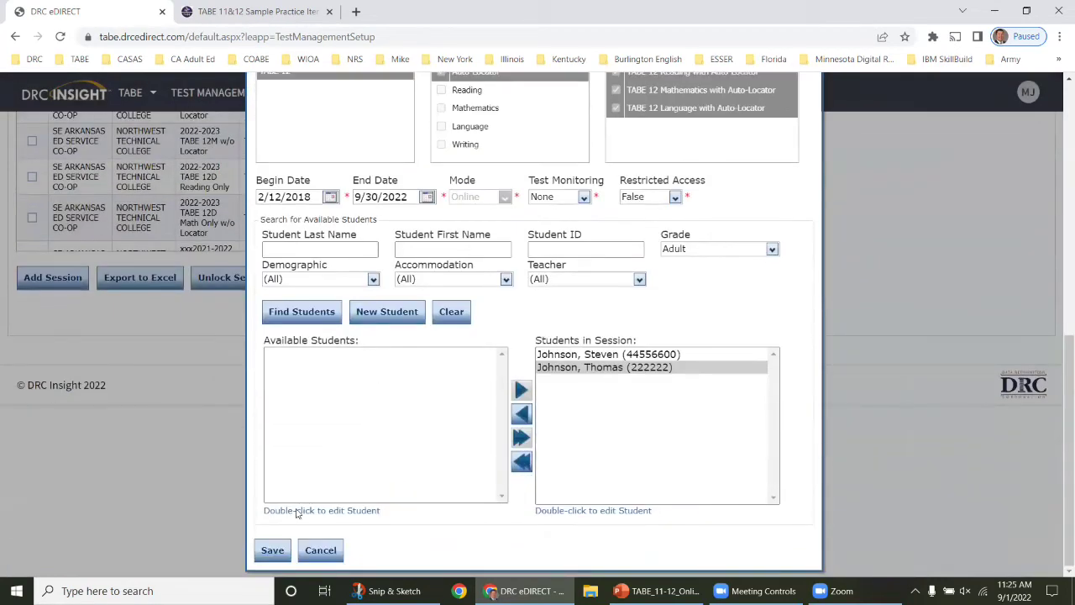
# Step: Save the Edit Test Session dialog so the Sept Intake session keeps both students
pyautogui.click(272, 551)
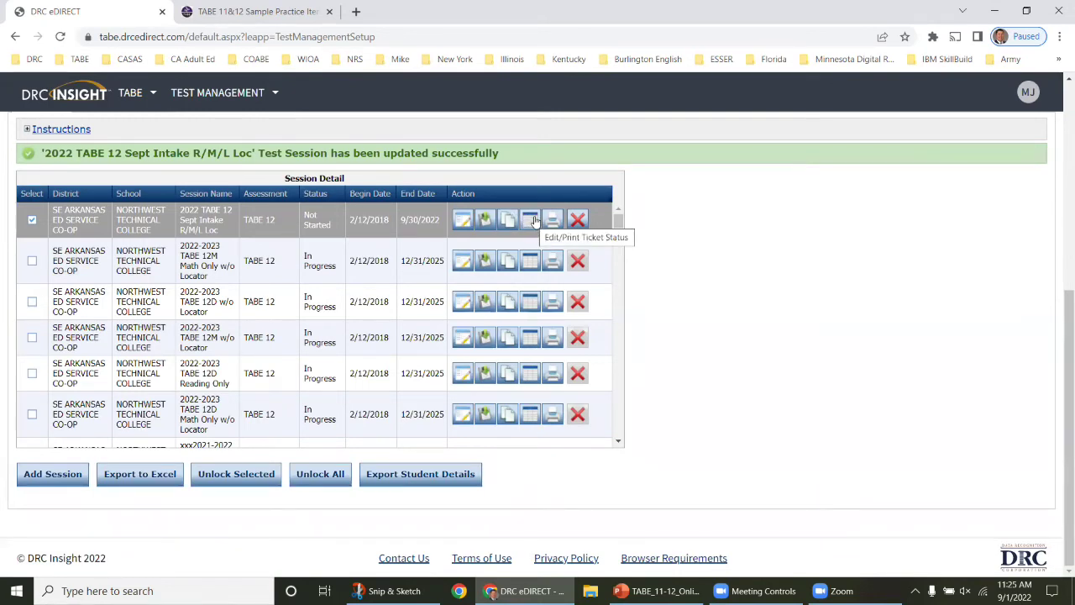
# Step: Open the Edit/Print Ticket Status view for the first-row Sept Intake session
pyautogui.click(531, 220)
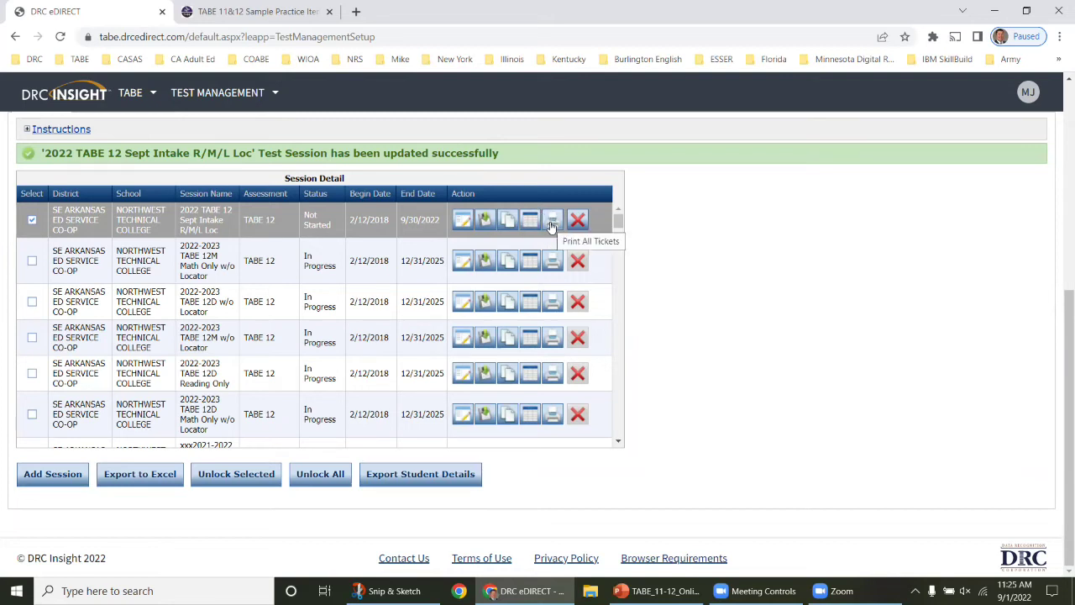
pyautogui.click(535, 222)
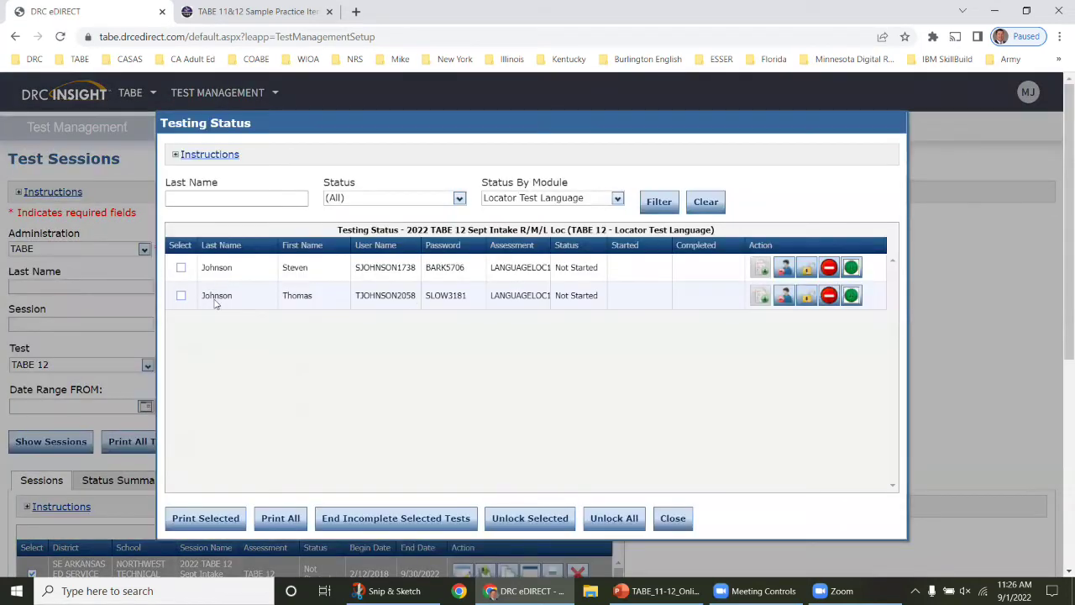
# Step: Select only the second student's row and print their roster and test ticket
pyautogui.click(182, 296)
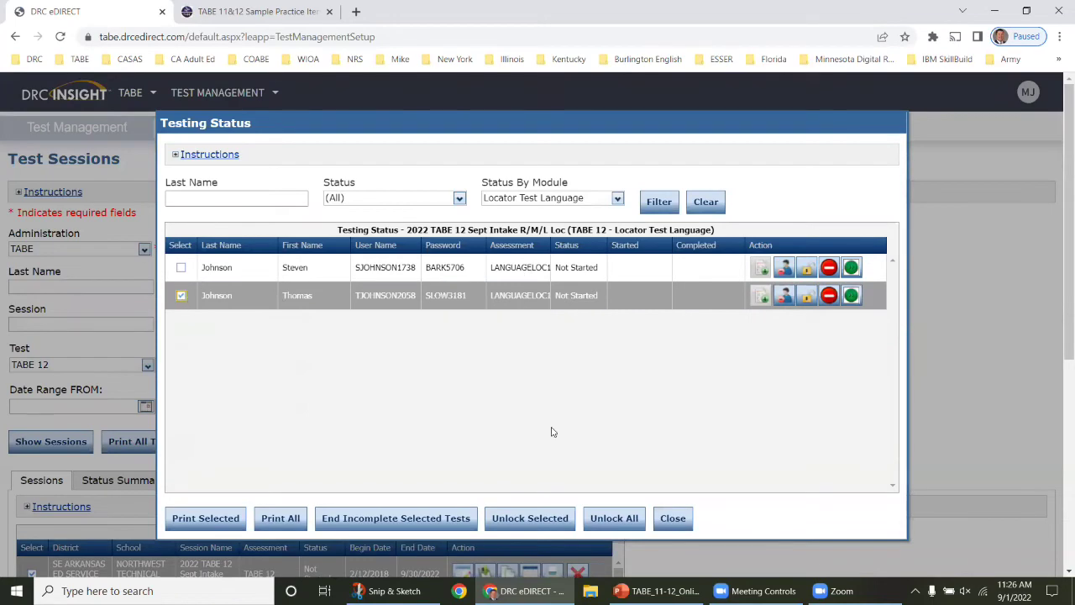
pyautogui.click(216, 521)
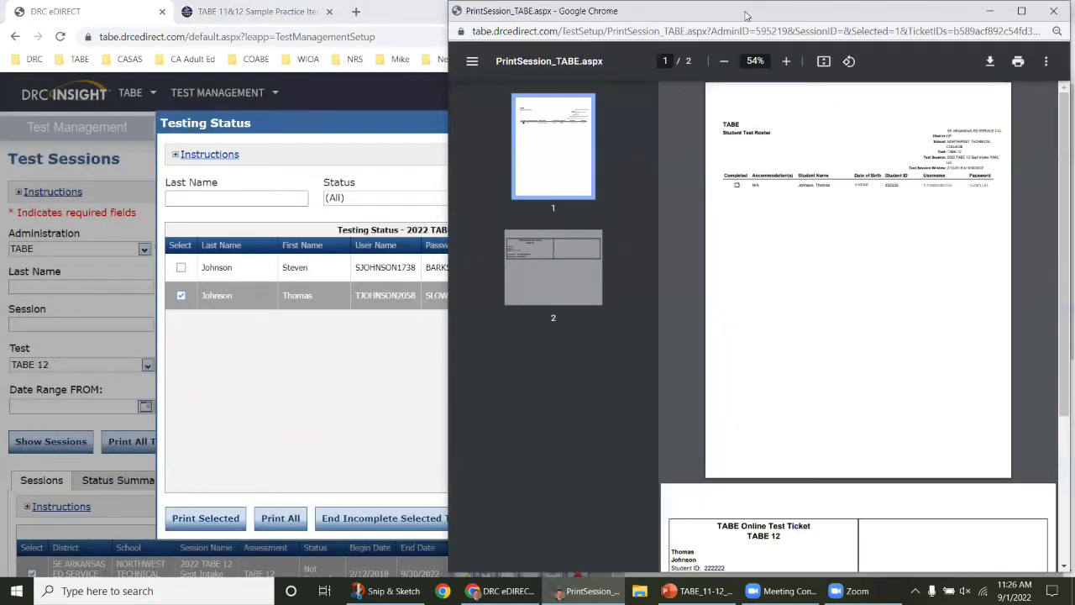
pyautogui.doubleClick(744, 15)
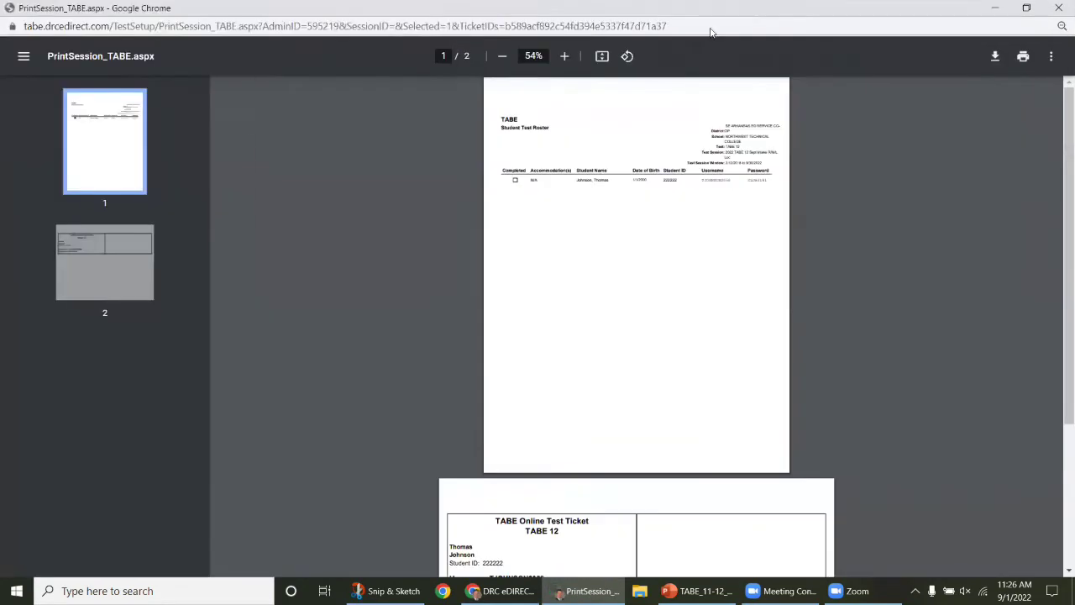
pyautogui.click(562, 61)
pyautogui.click(562, 61)
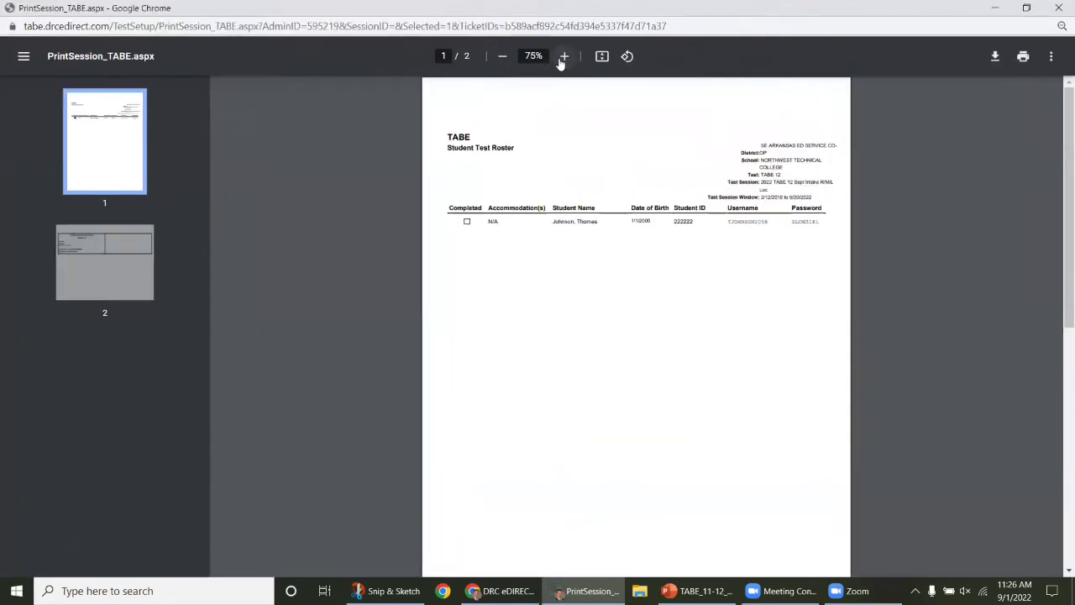
pyautogui.click(563, 57)
pyautogui.click(562, 56)
pyautogui.click(563, 57)
pyautogui.click(563, 56)
pyautogui.click(562, 57)
pyautogui.click(563, 56)
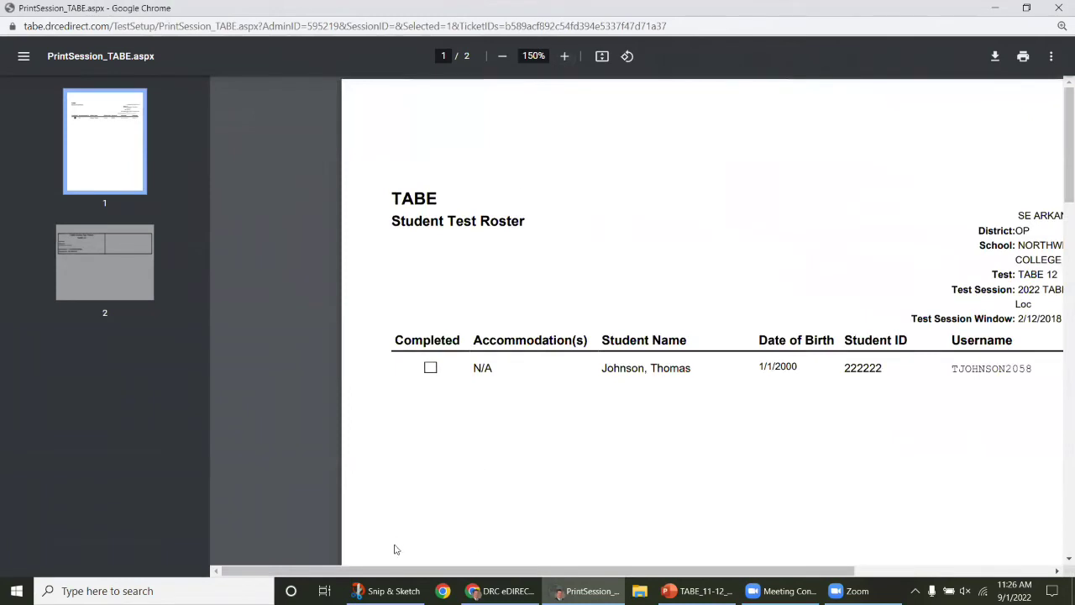
pyautogui.moveTo(395, 571); pyautogui.dragTo(494, 571)
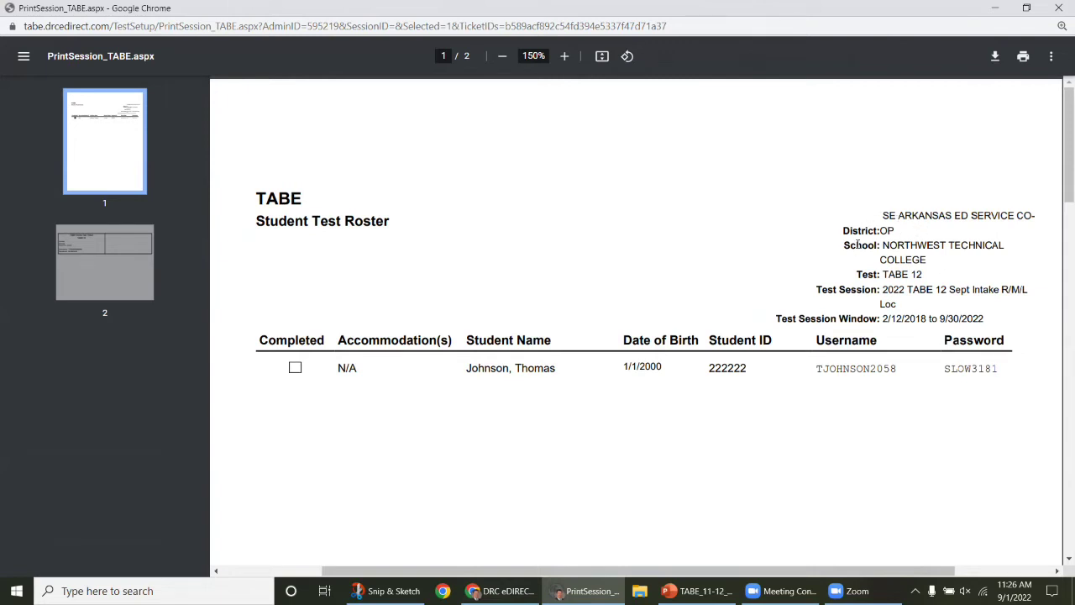
pyautogui.scroll(-5, 834, 307)
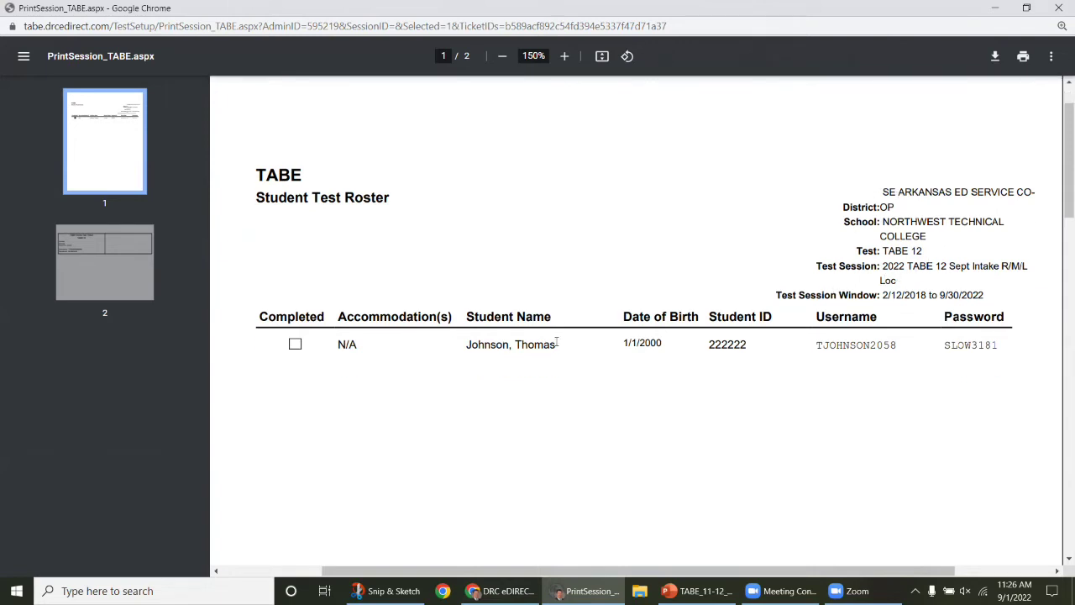
pyautogui.click(116, 298)
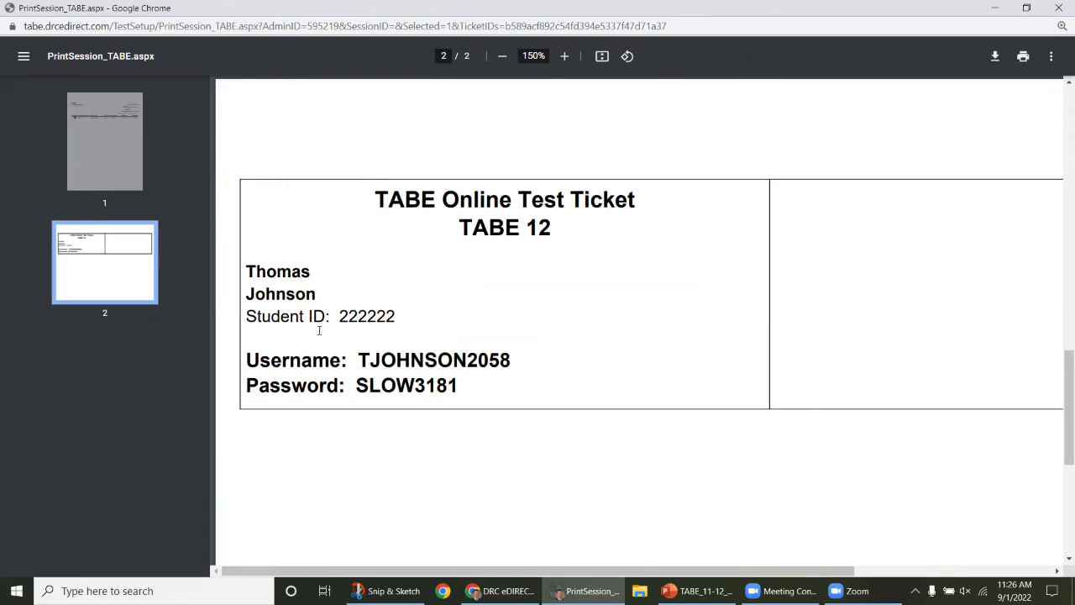
pyautogui.moveTo(345, 361); pyautogui.dragTo(515, 361)
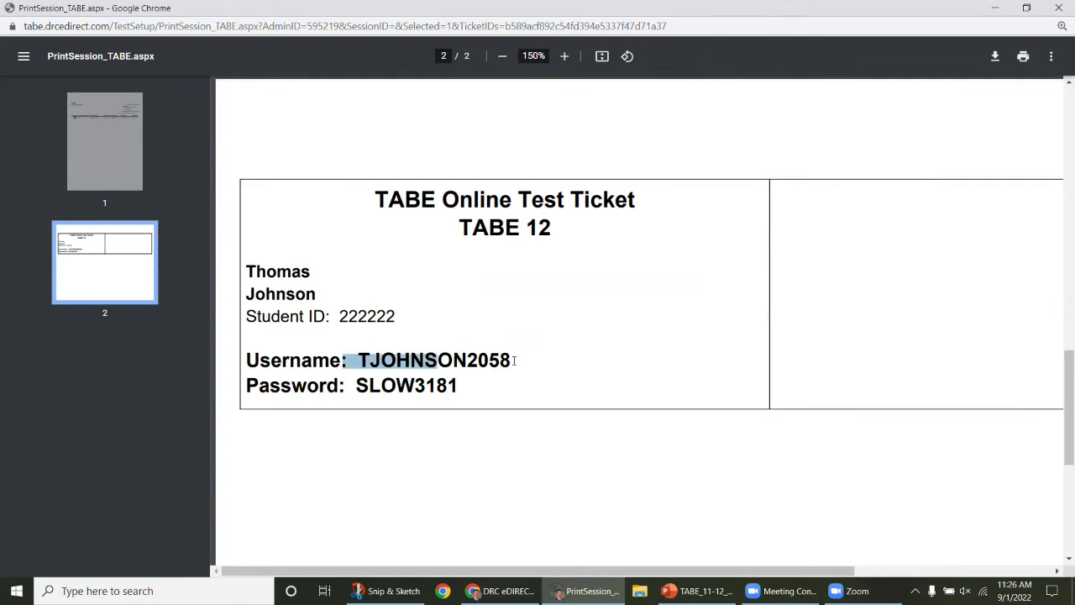
pyautogui.moveTo(344, 380); pyautogui.dragTo(321, 383)
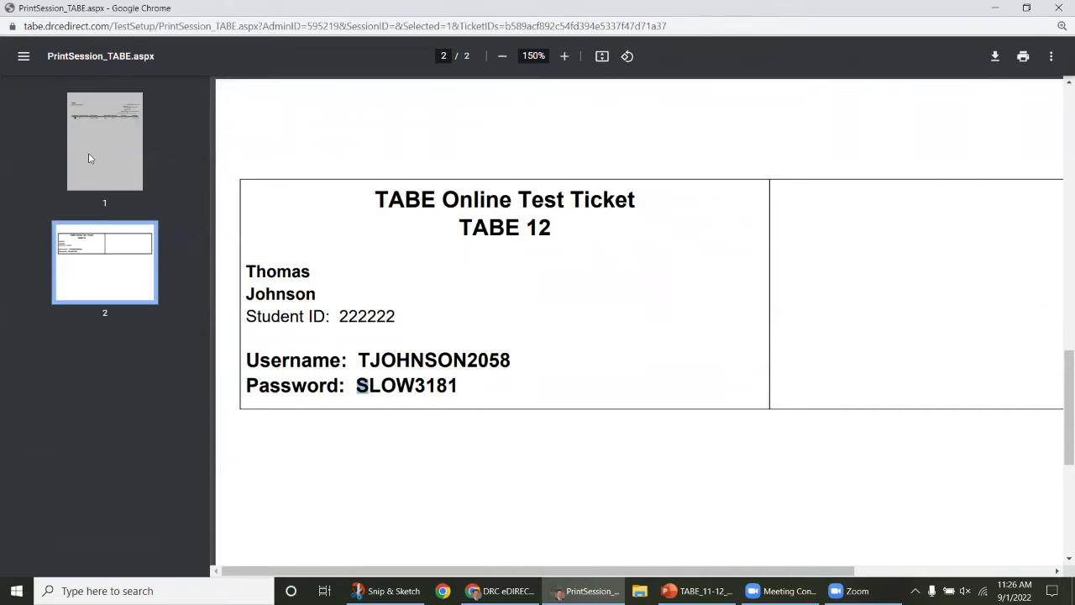
# Step: Minimize the PDF ticket window and close the Testing Status dialog
pyautogui.click(1000, 9)
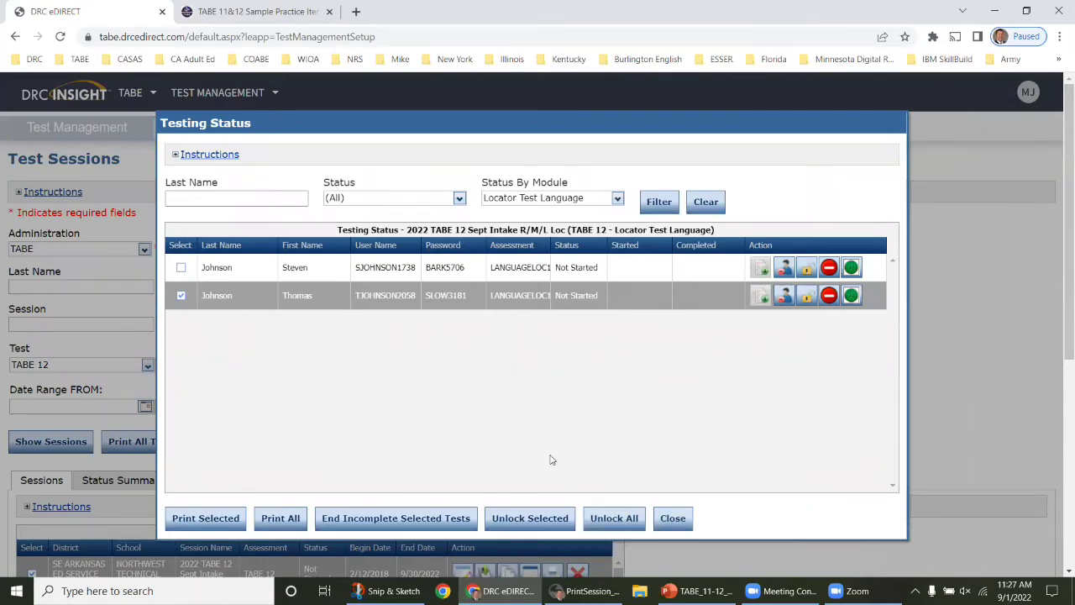
pyautogui.click(673, 518)
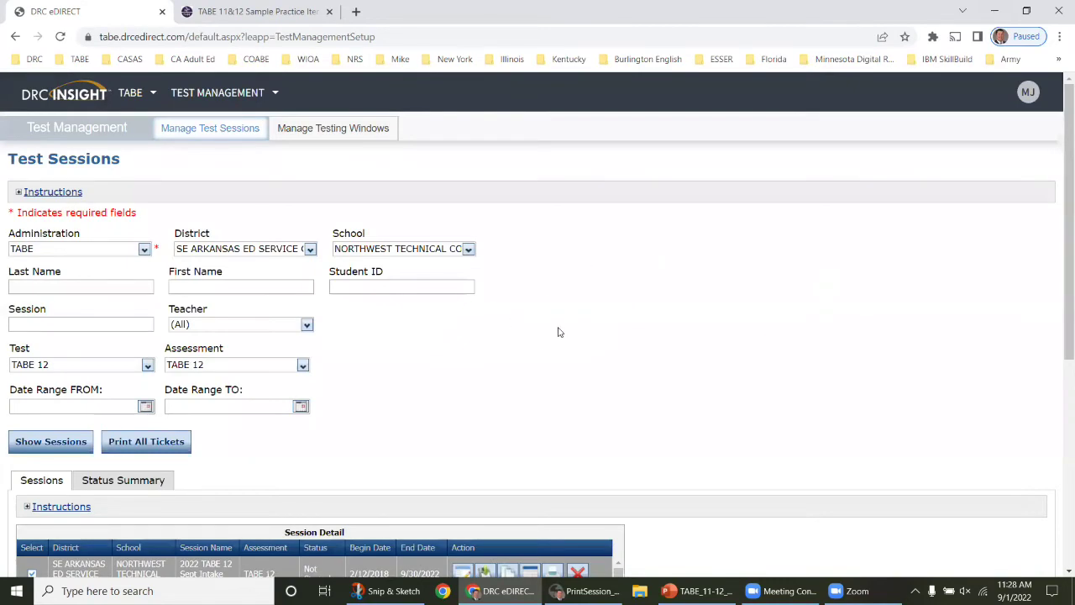
pyautogui.scroll(-2, 557, 336)
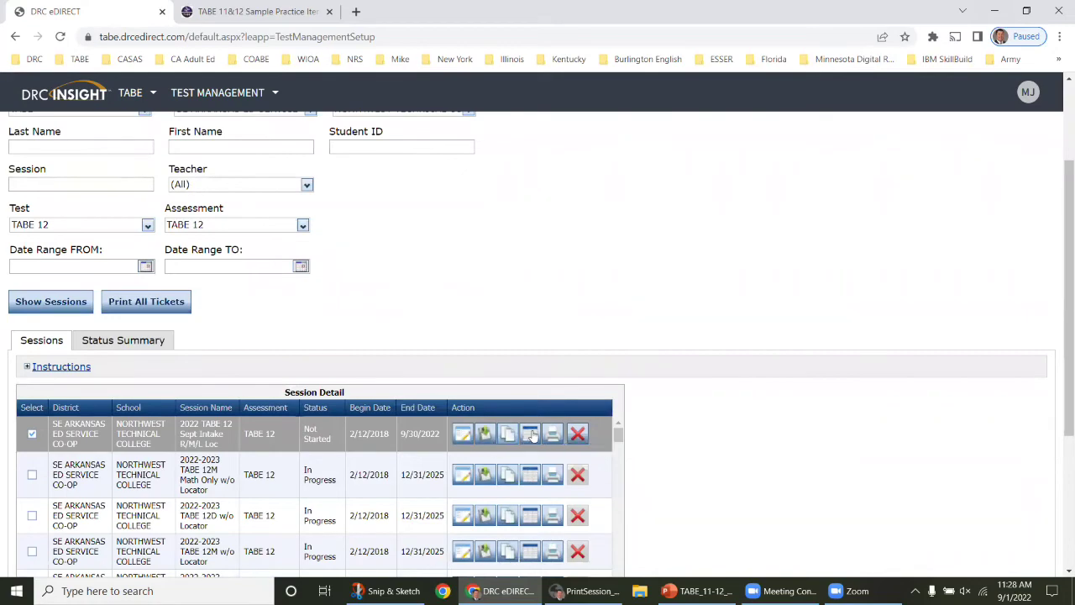
pyautogui.scroll(-2, 527, 434)
pyautogui.scroll(2, 527, 434)
pyautogui.scroll(-2, 744, 372)
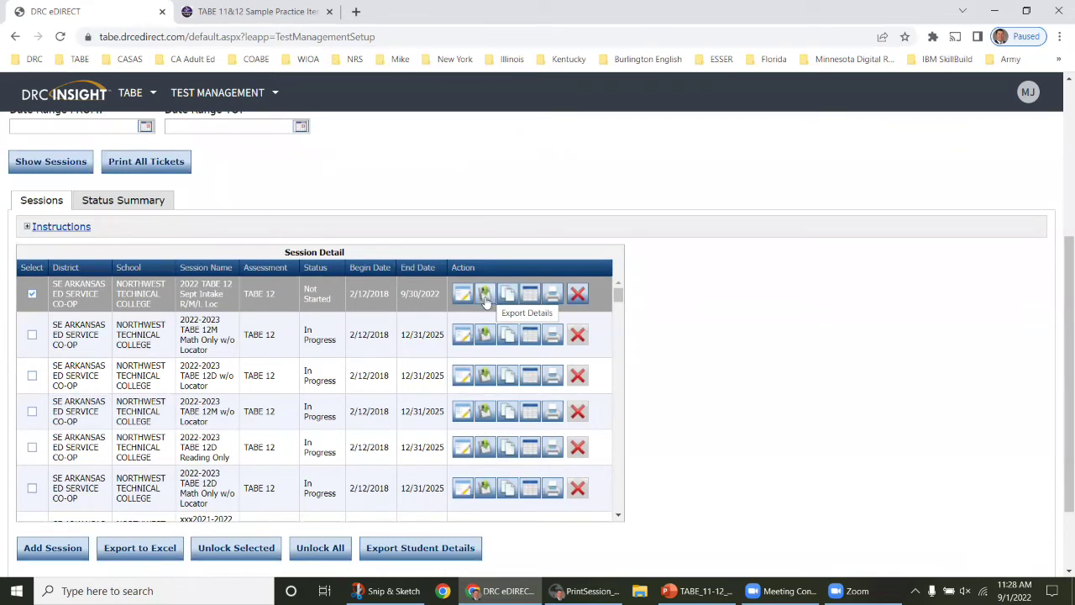
pyautogui.click(487, 298)
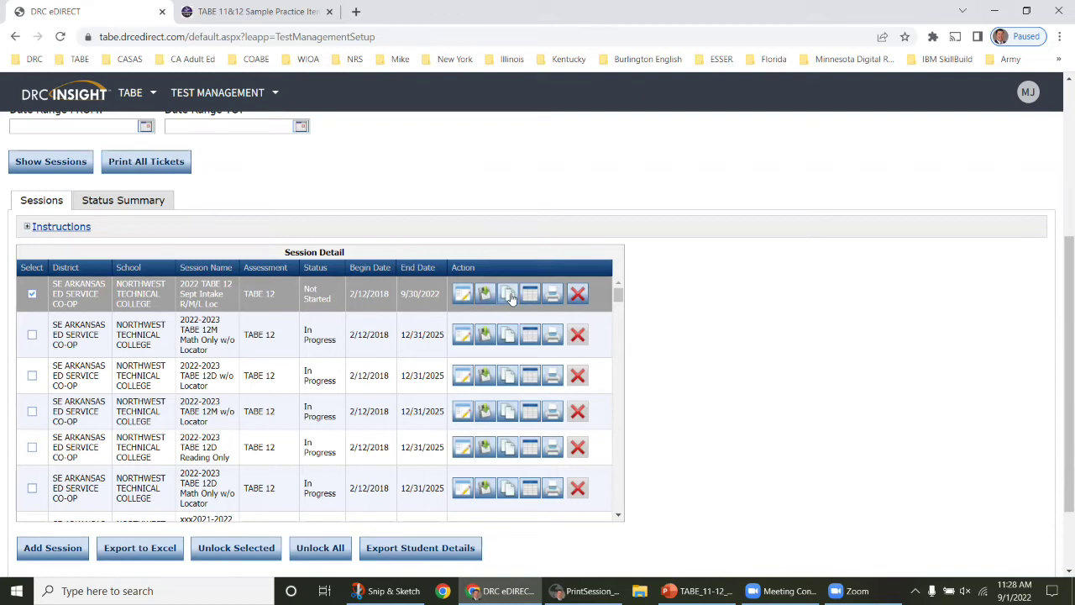
pyautogui.click(509, 295)
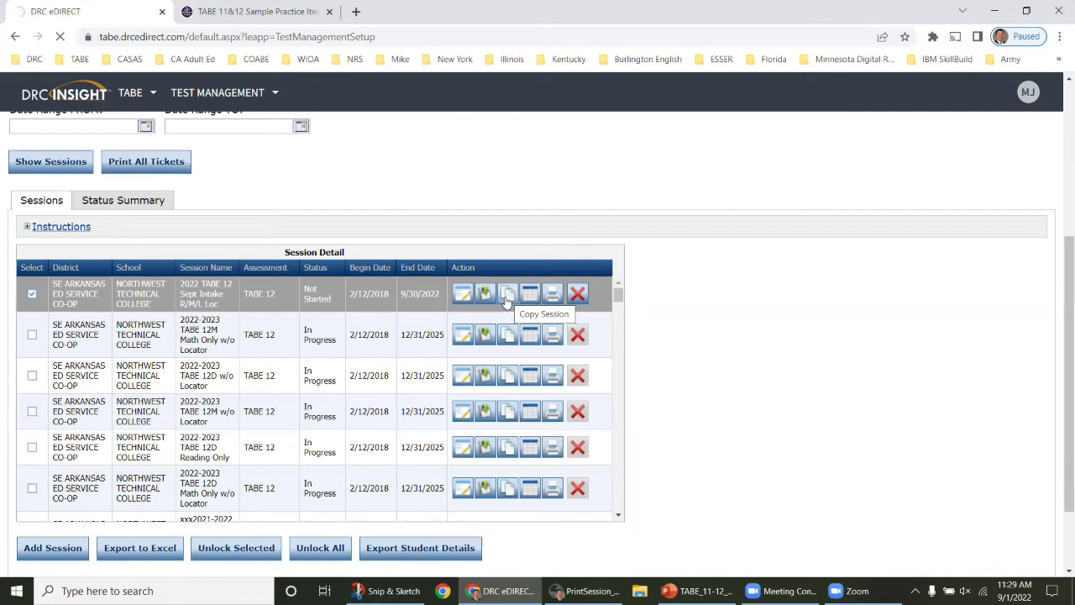
# Step: Remove the first-row Sept Intake session with its red X, confirming Delete
pyautogui.click(507, 300)
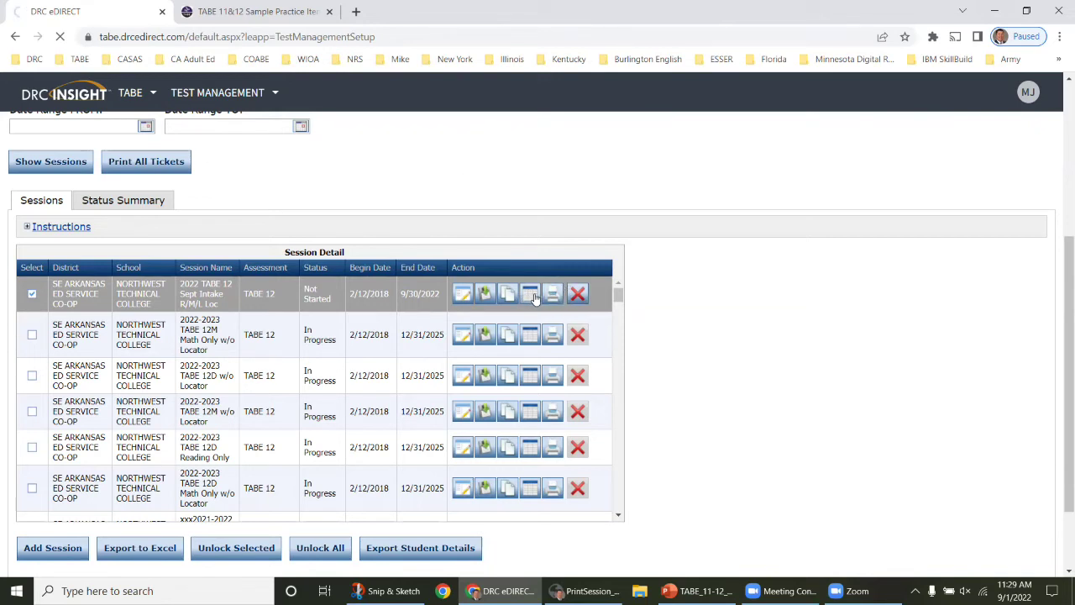
pyautogui.click(578, 294)
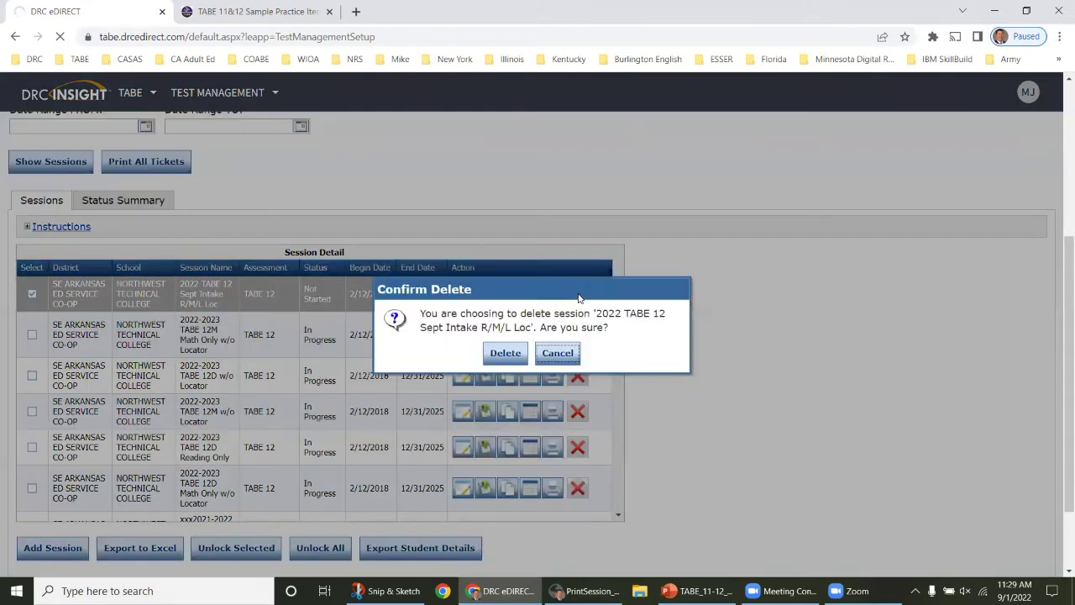
pyautogui.click(505, 354)
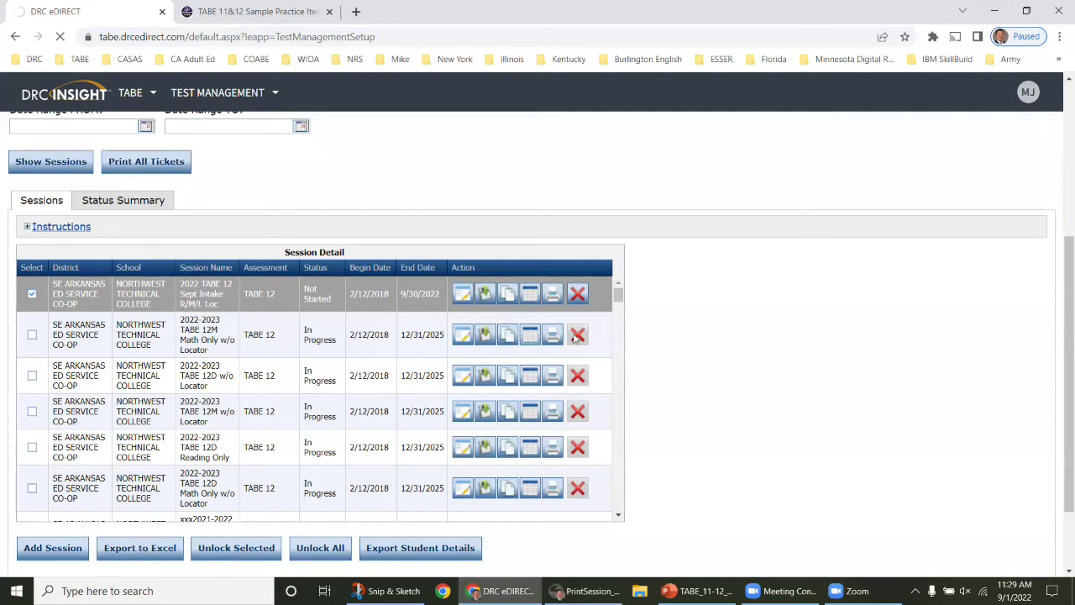
pyautogui.click(577, 294)
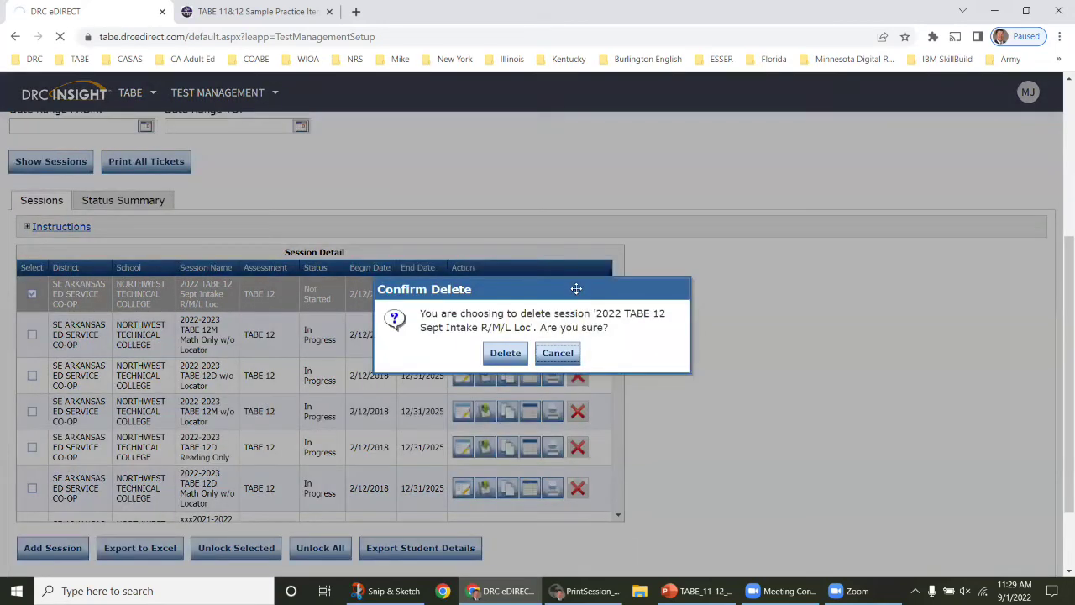
pyautogui.click(507, 354)
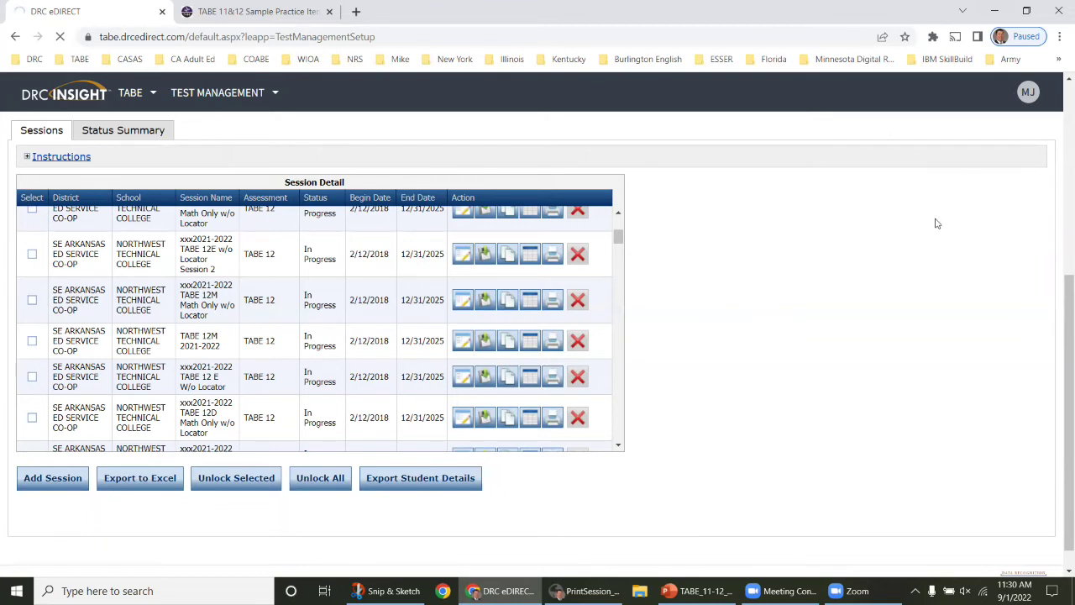
# Step: Reload the test sessions page, then close the DRC eDIRECT tab and open a blank tab
pyautogui.click(1036, 98)
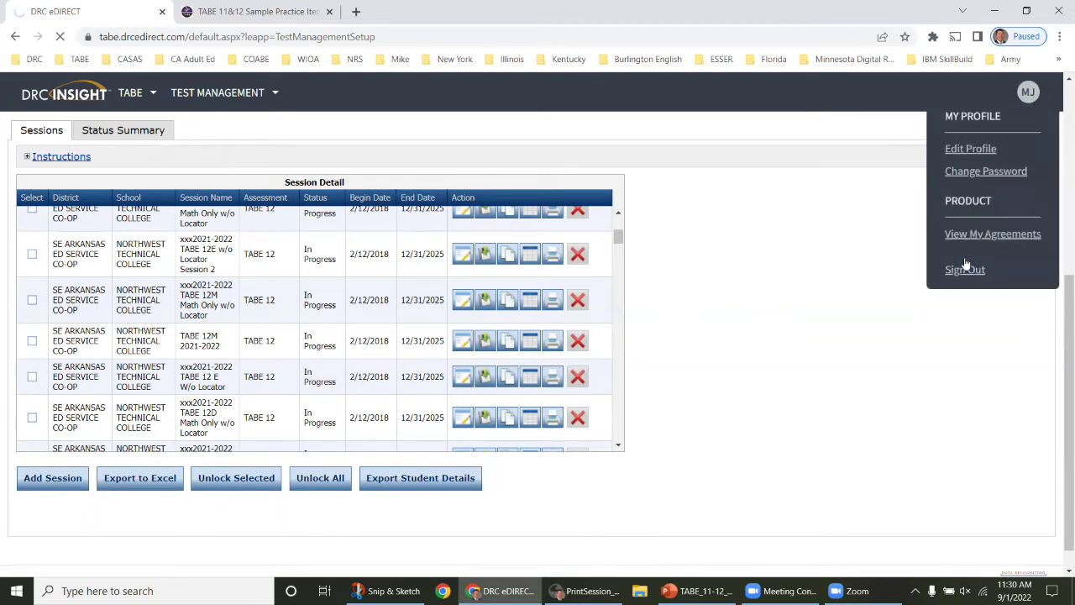
pyautogui.click(967, 268)
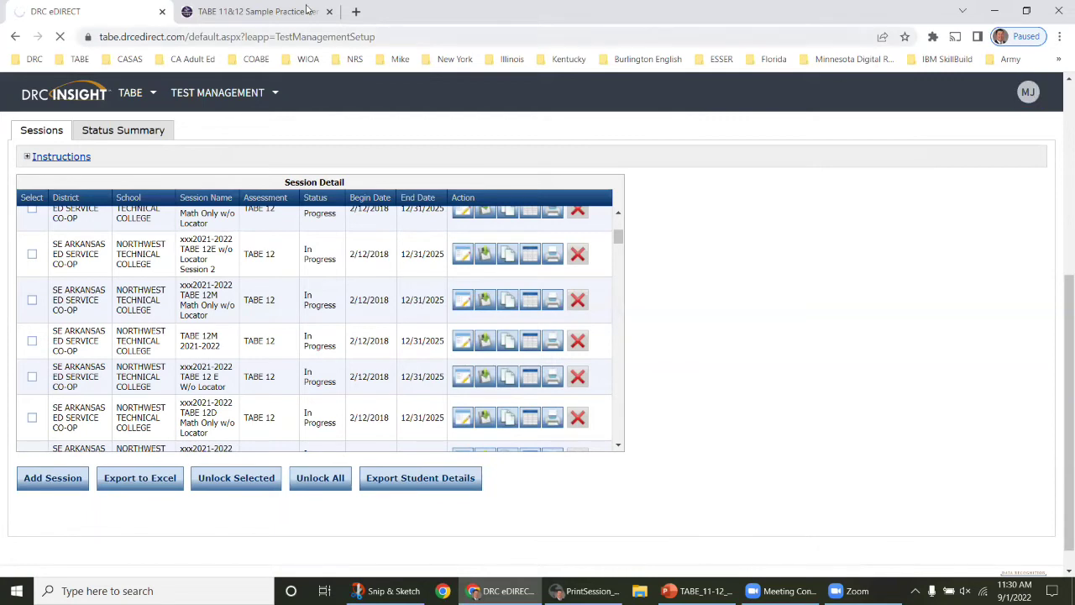
pyautogui.click(61, 39)
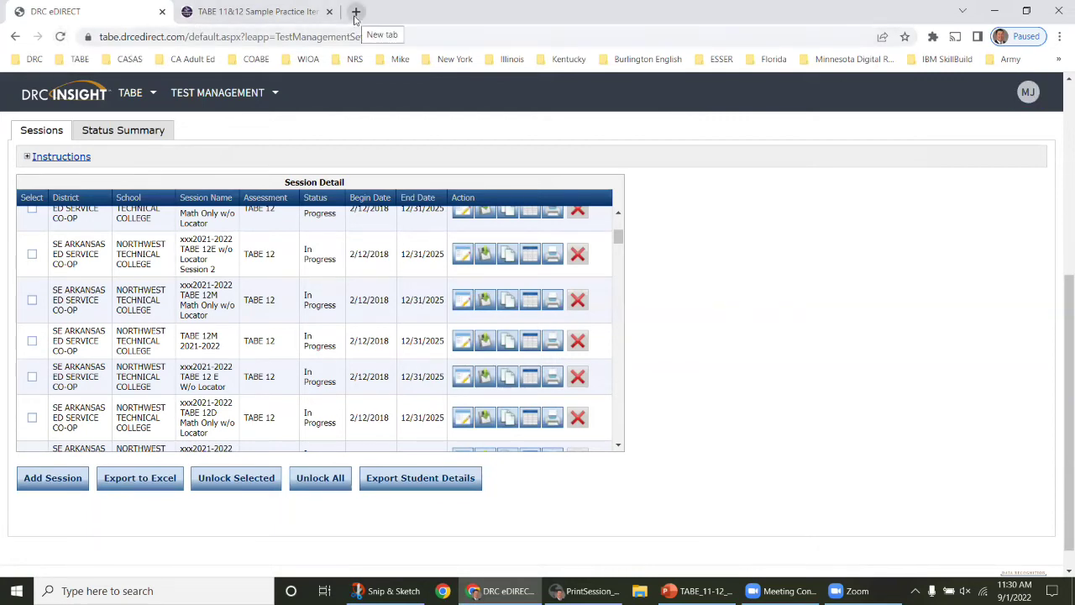
pyautogui.click(60, 37)
pyautogui.click(589, 141)
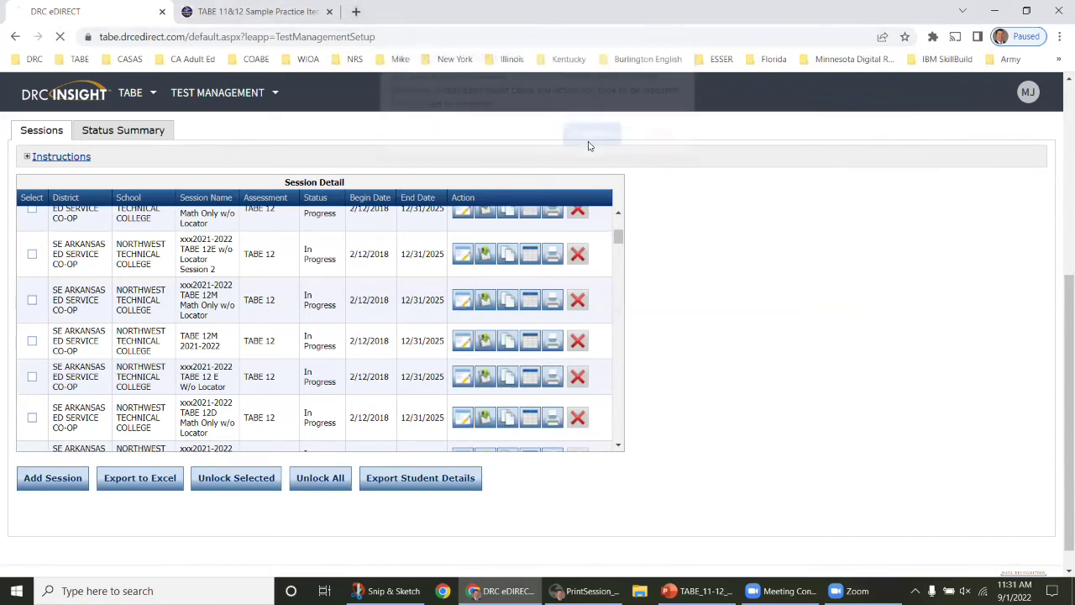
pyautogui.click(163, 11)
pyautogui.click(187, 12)
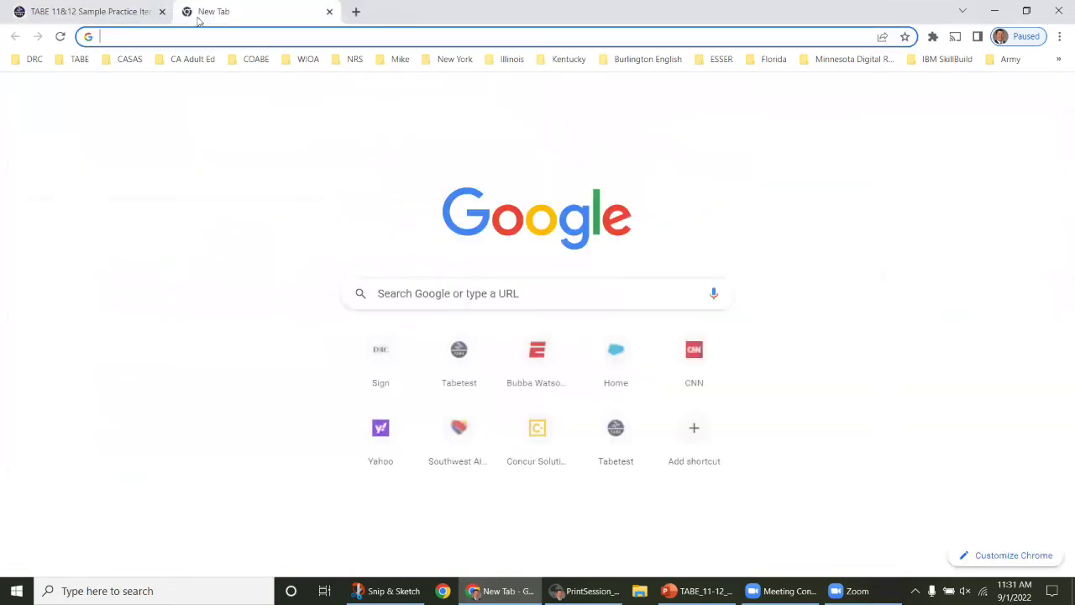
# Step: Load the DRC eDIRECT Reports page, close the PrintSession test ticket window, and return to PowerPoint
pyautogui.write('t')
pyautogui.press('Return')
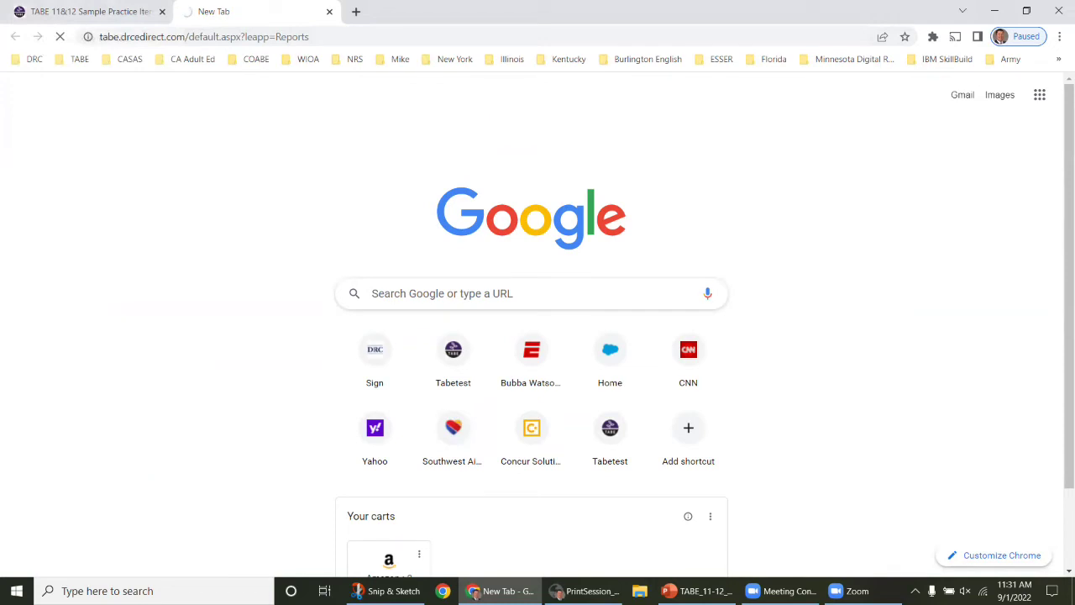
pyautogui.click(588, 591)
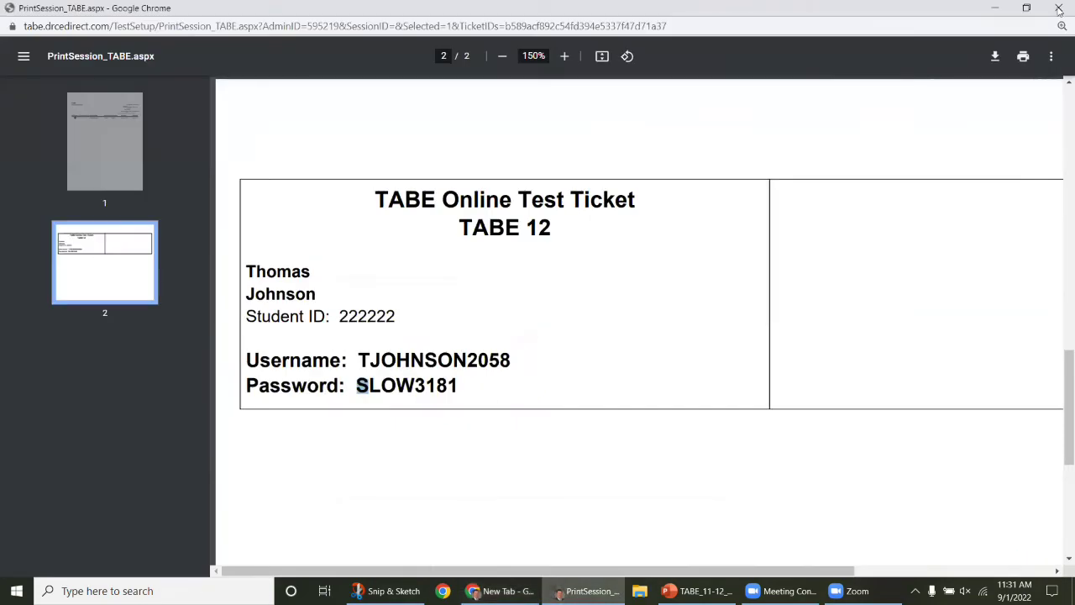
pyautogui.click(1060, 10)
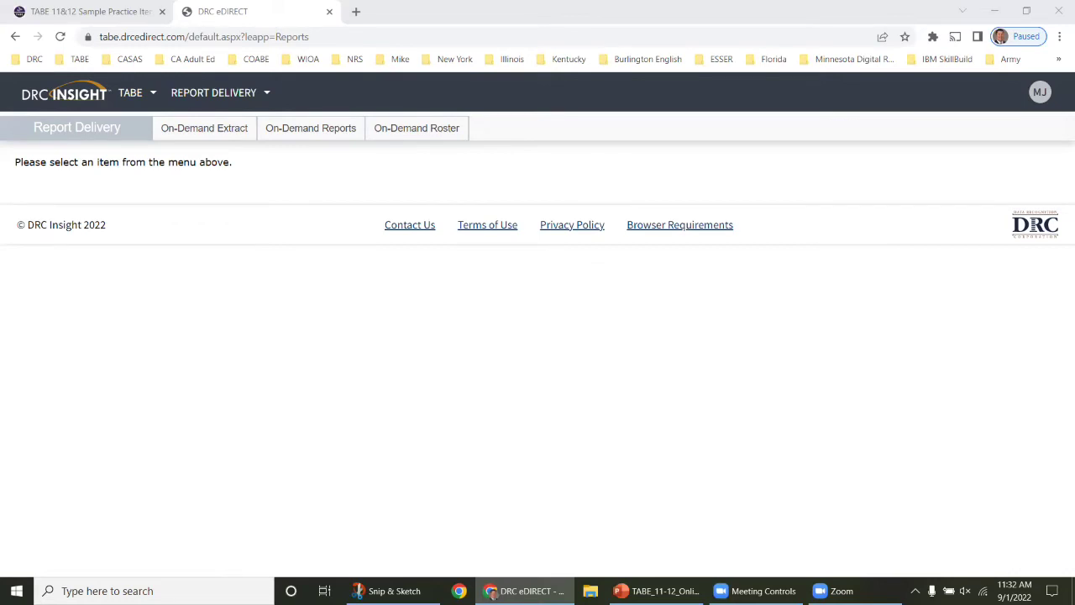
pyautogui.click(655, 590)
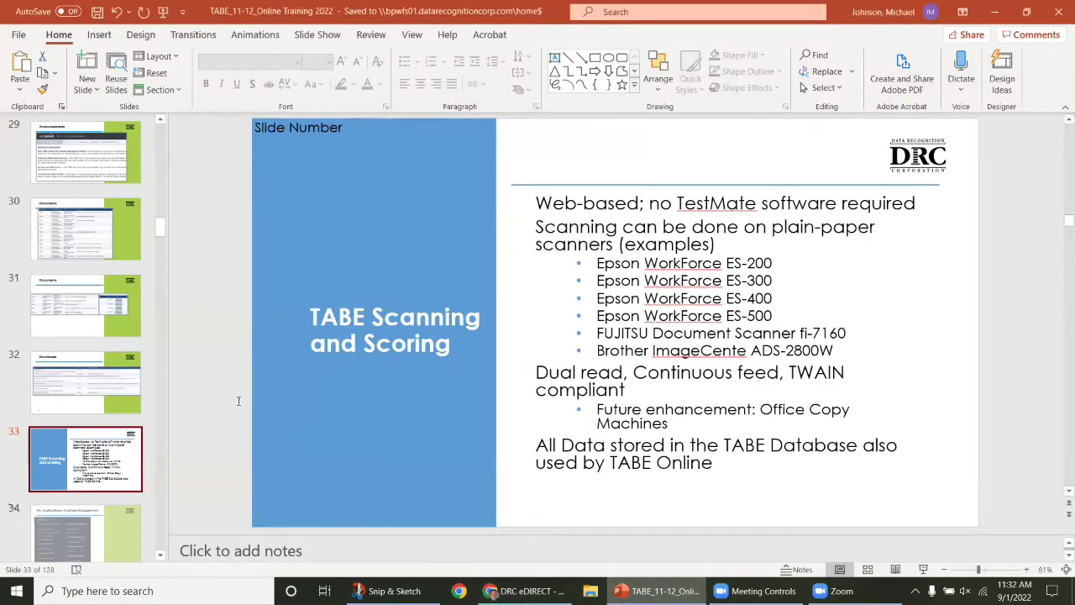
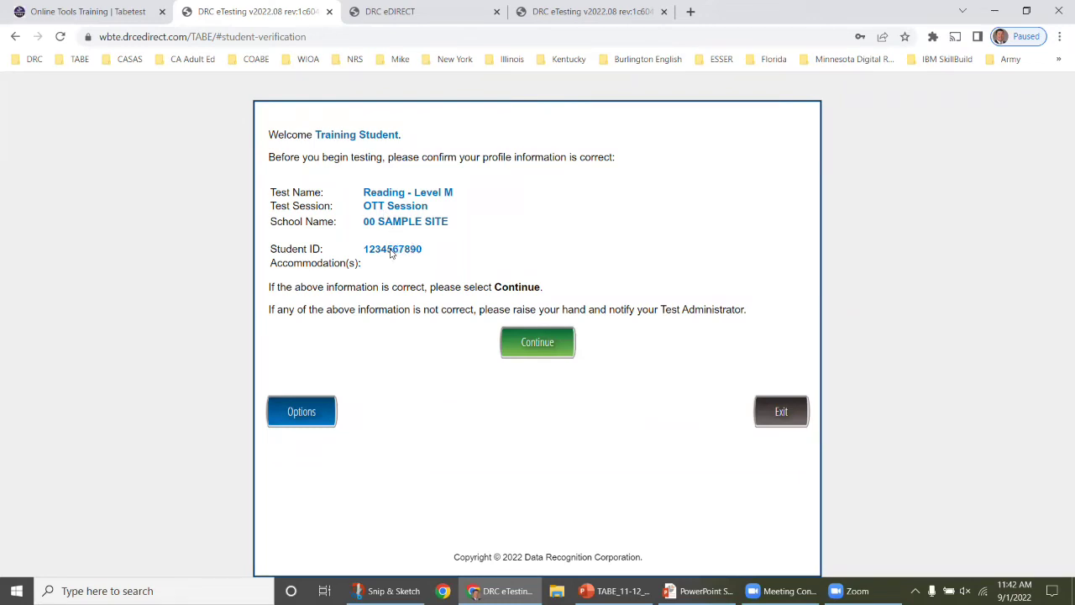
# Step: Confirm the profile details and start the Reading - Level M test
pyautogui.click(535, 337)
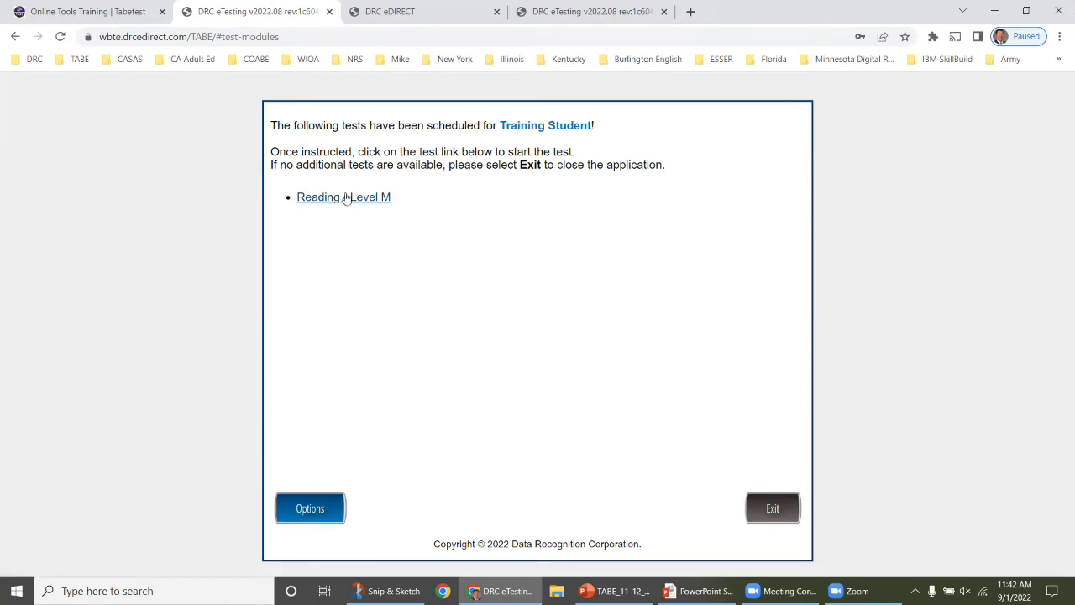
pyautogui.click(345, 199)
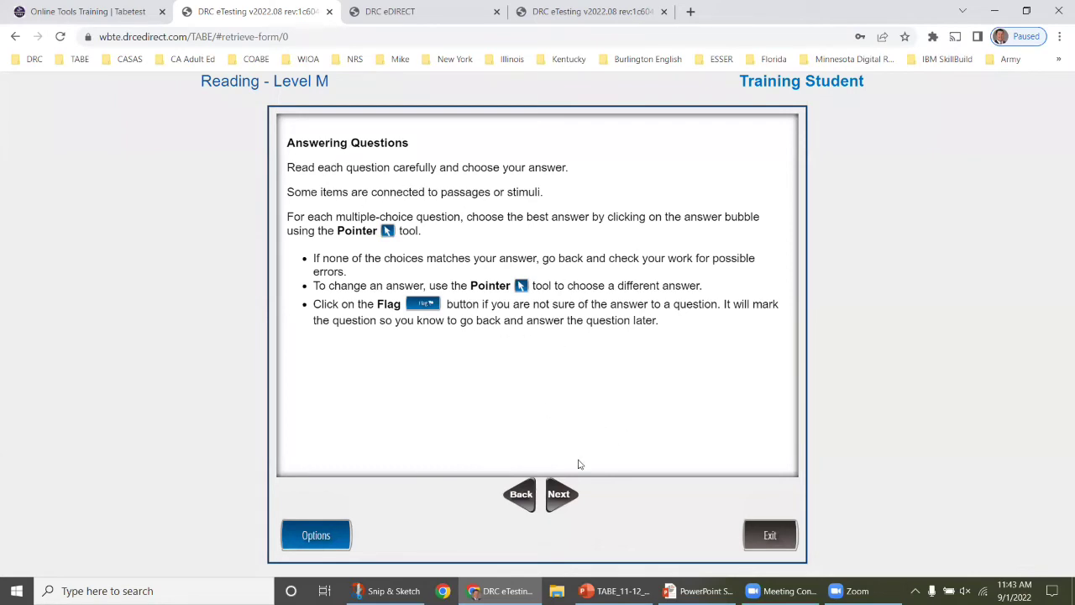
# Step: Skip through the Navigation, Helpful Hints and three-circles screens and begin at Question 1
pyautogui.click(559, 494)
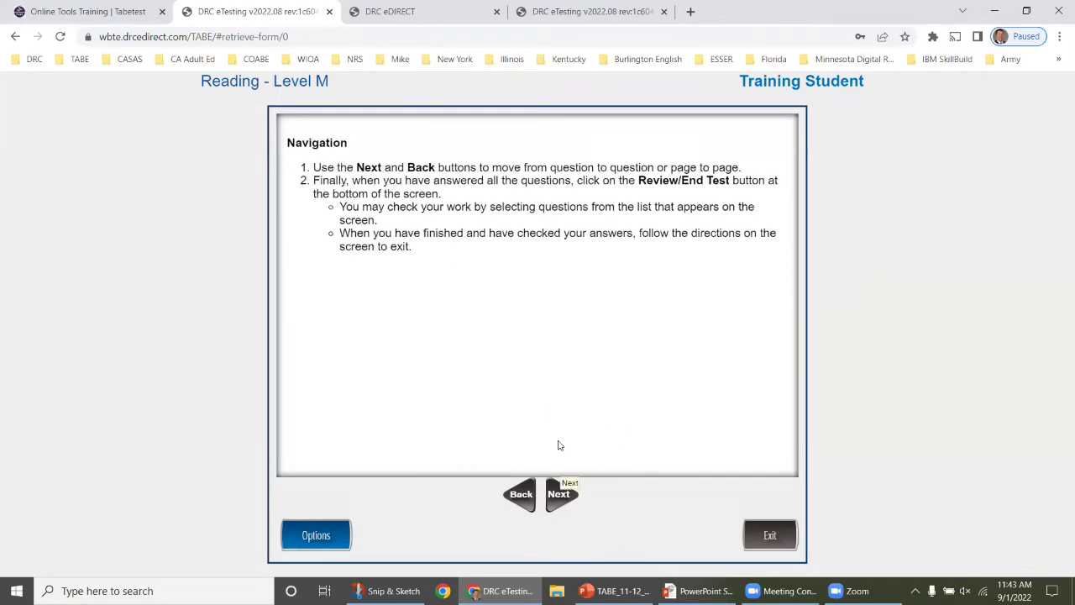
pyautogui.click(561, 495)
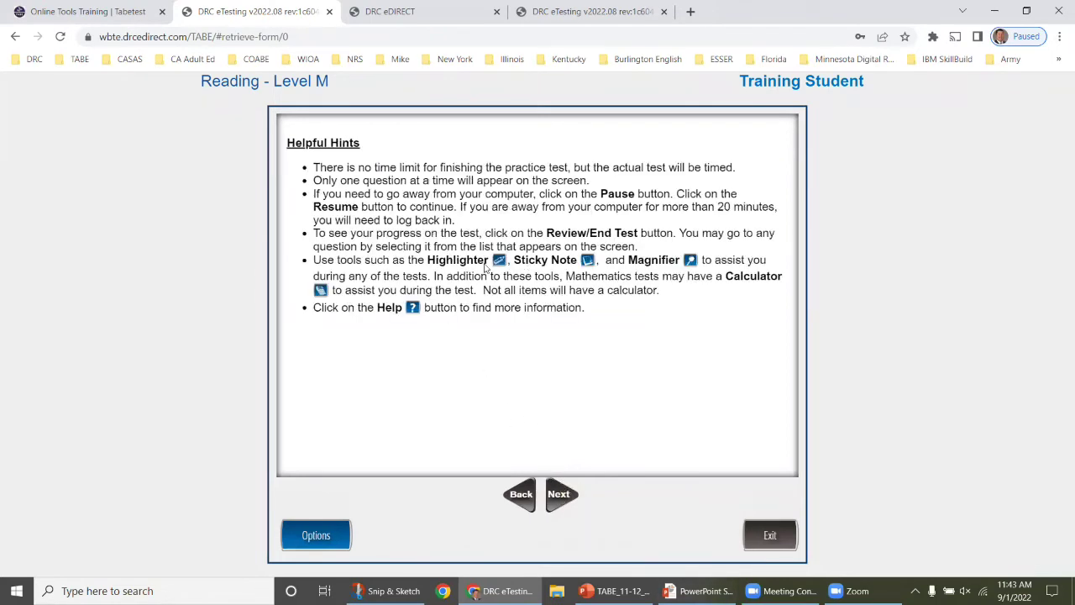
pyautogui.click(560, 494)
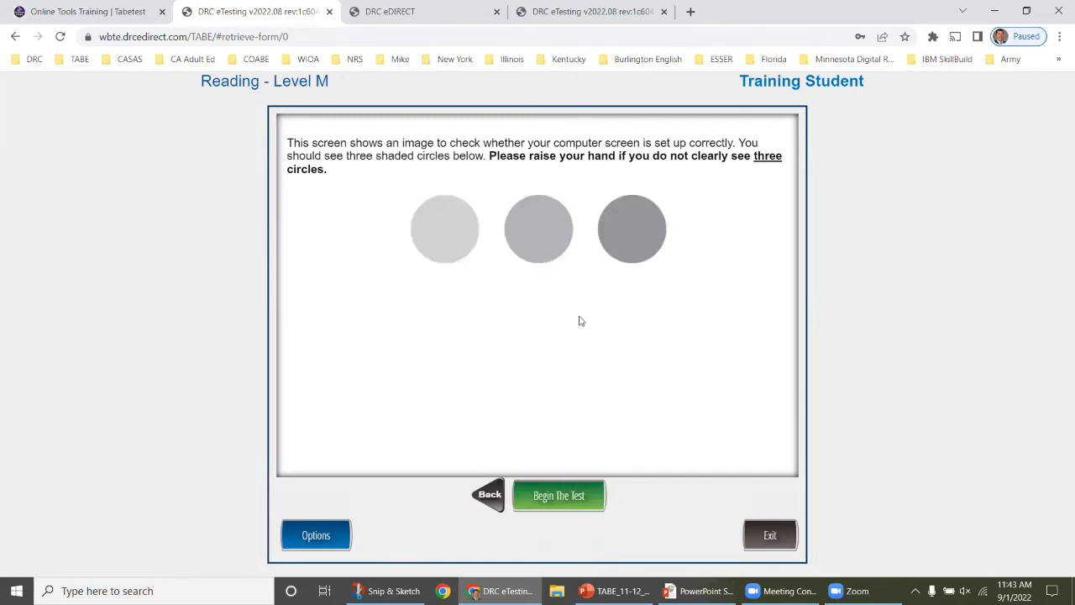
pyautogui.click(578, 496)
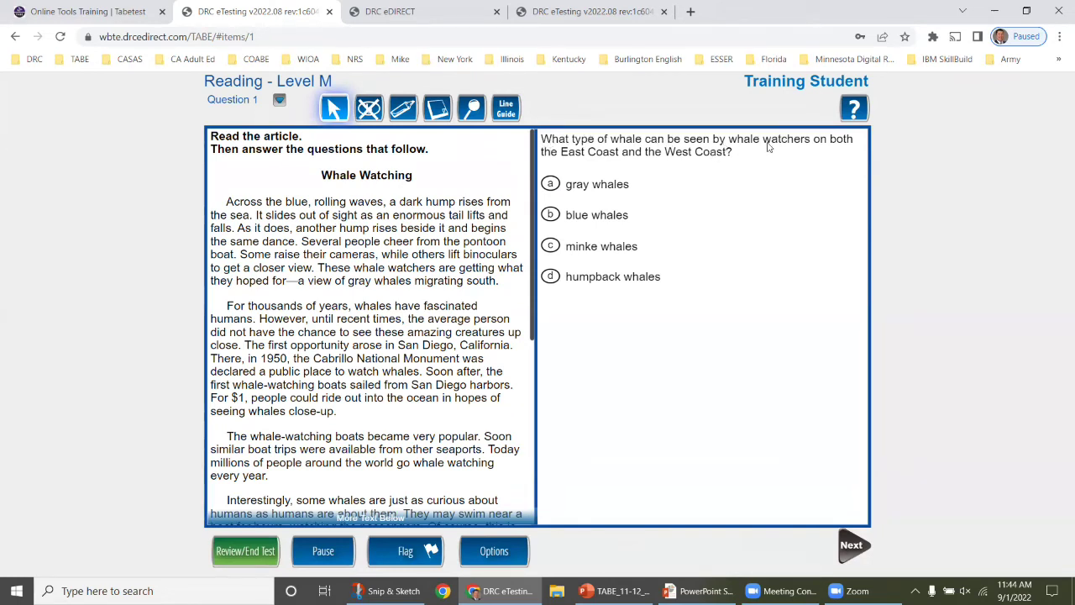
# Step: Mark 'blue whales' as the answer to Question 1
pyautogui.click(551, 215)
pyautogui.scroll(-3, 435, 253)
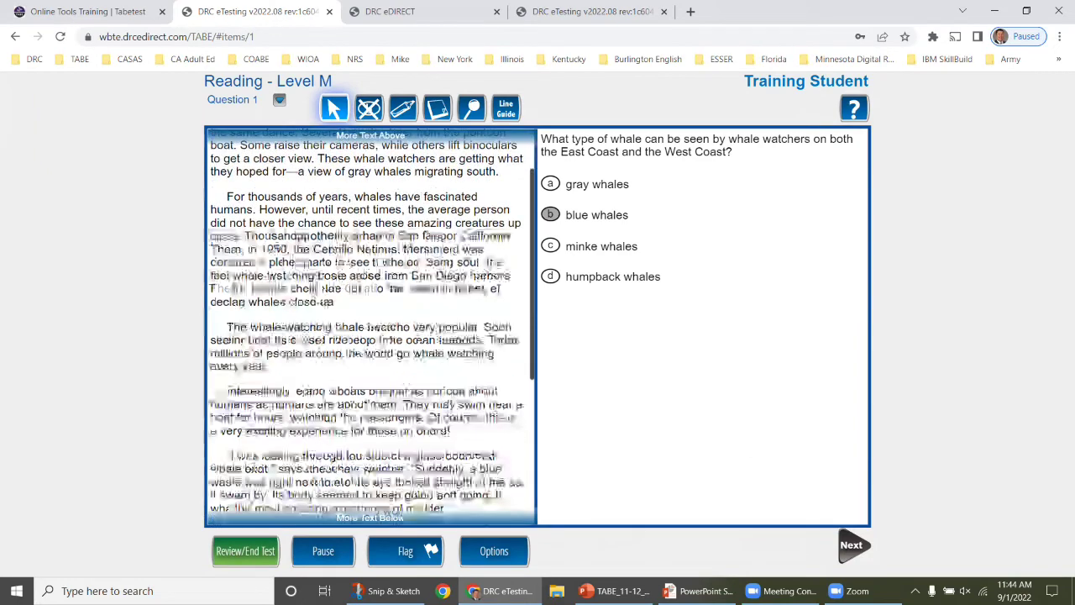
pyautogui.scroll(3, 428, 216)
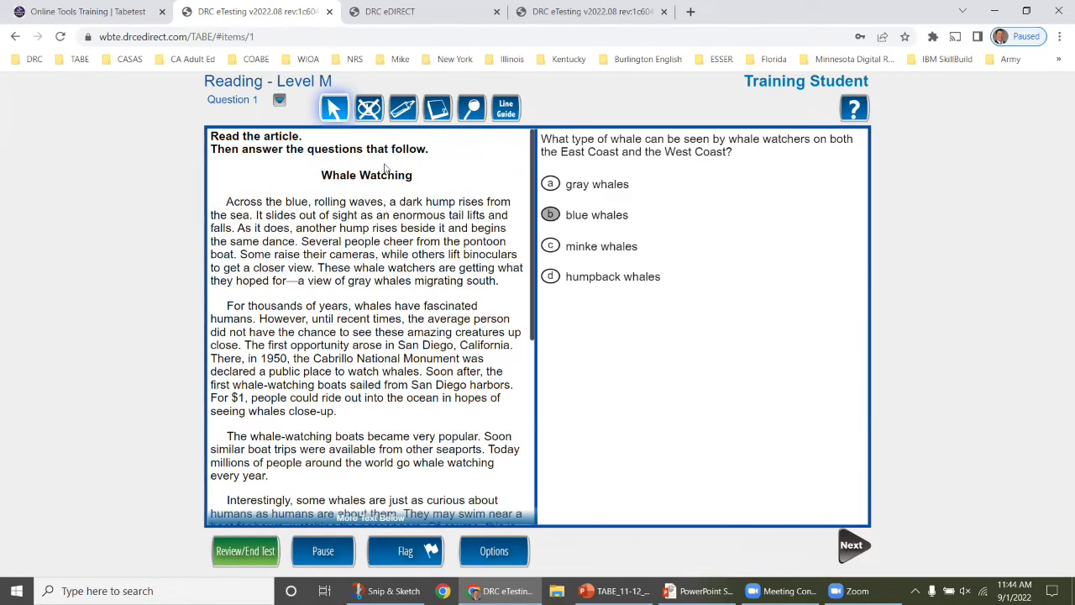
# Step: Highlight the first line of the 'Whale Watching' article in yellow
pyautogui.click(408, 106)
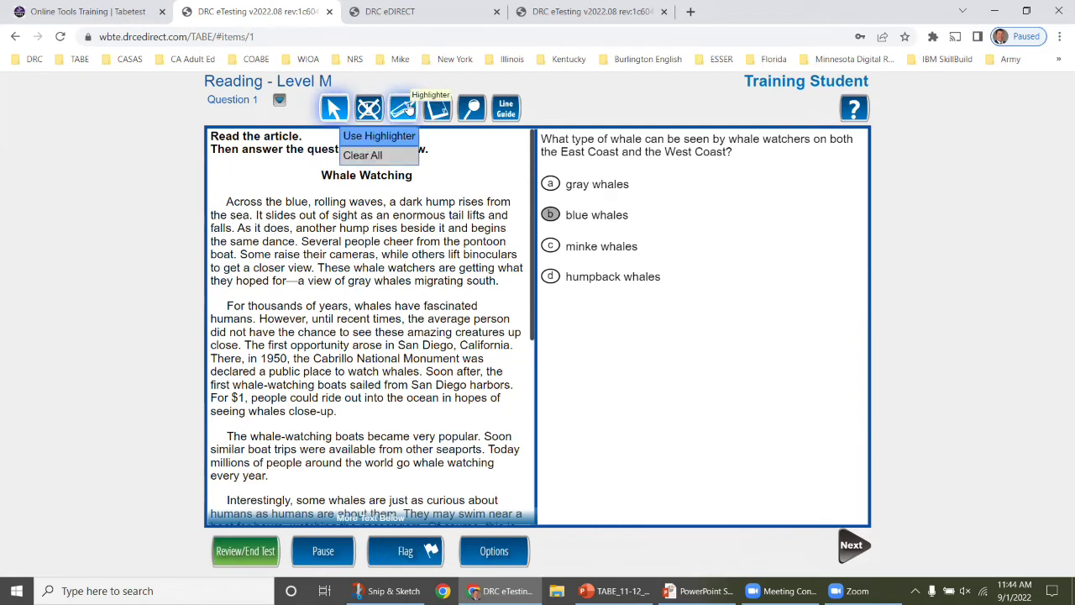
pyautogui.click(388, 136)
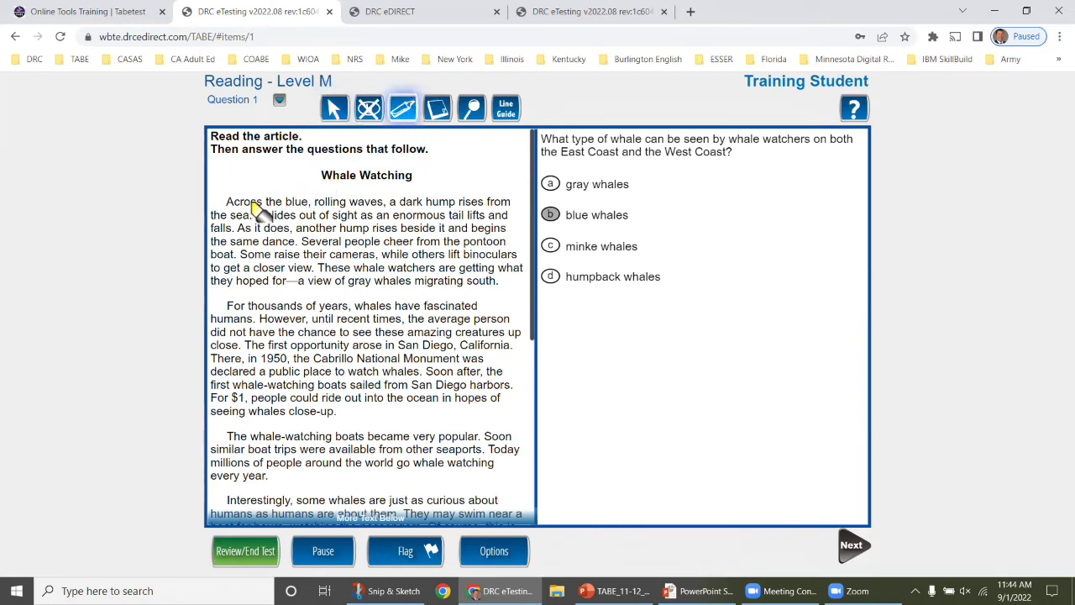
pyautogui.moveTo(229, 203); pyautogui.dragTo(482, 212)
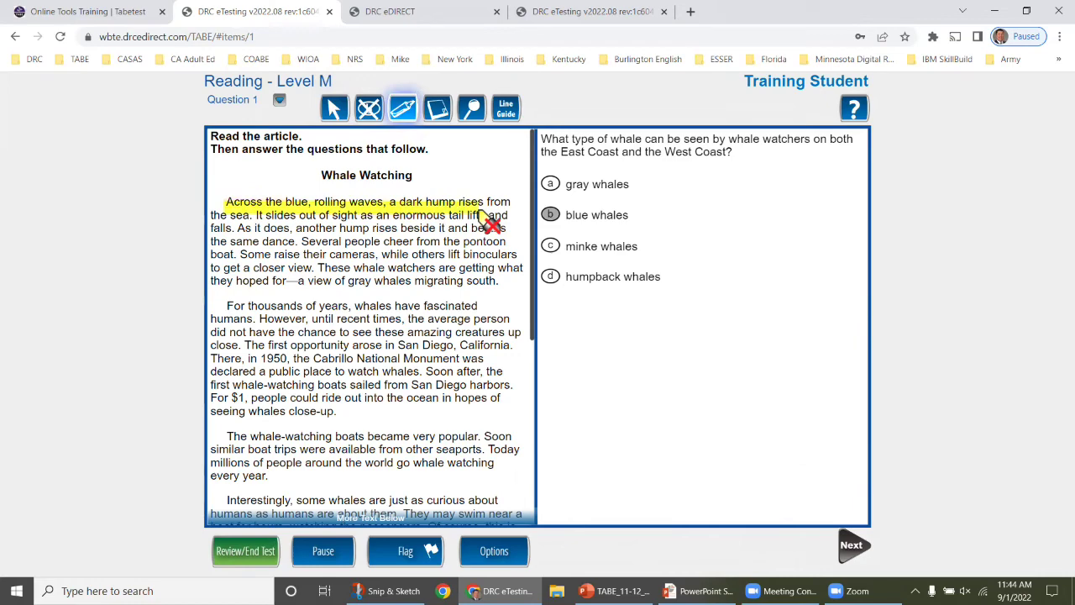
pyautogui.click(396, 109)
# Step: Clear all article highlighting and leave a closed sticky note beside the answer choices
pyautogui.click(381, 164)
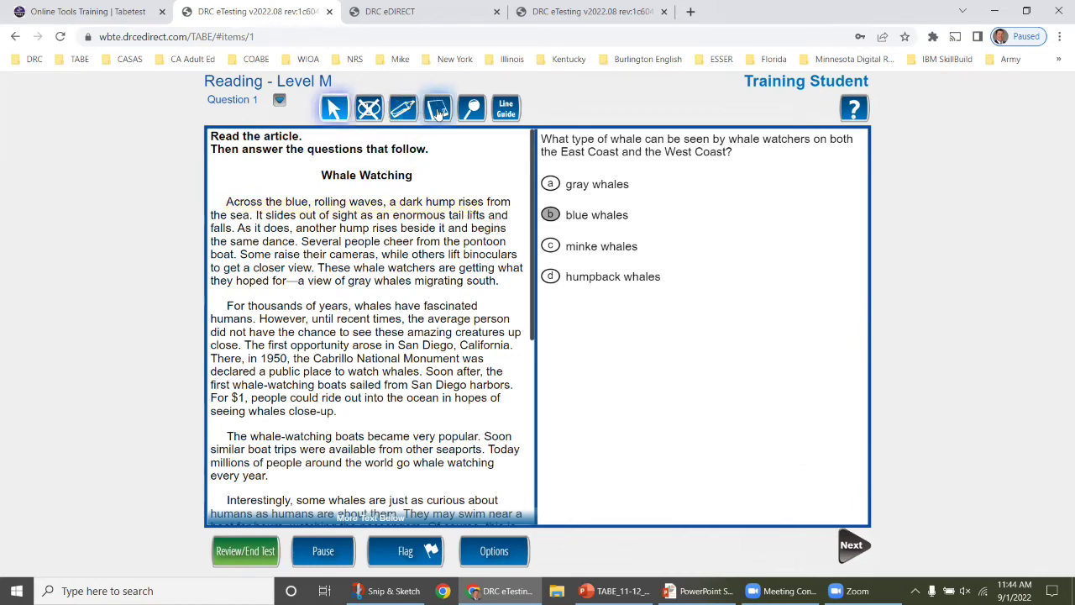
pyautogui.click(436, 109)
pyautogui.click(431, 143)
pyautogui.click(805, 392)
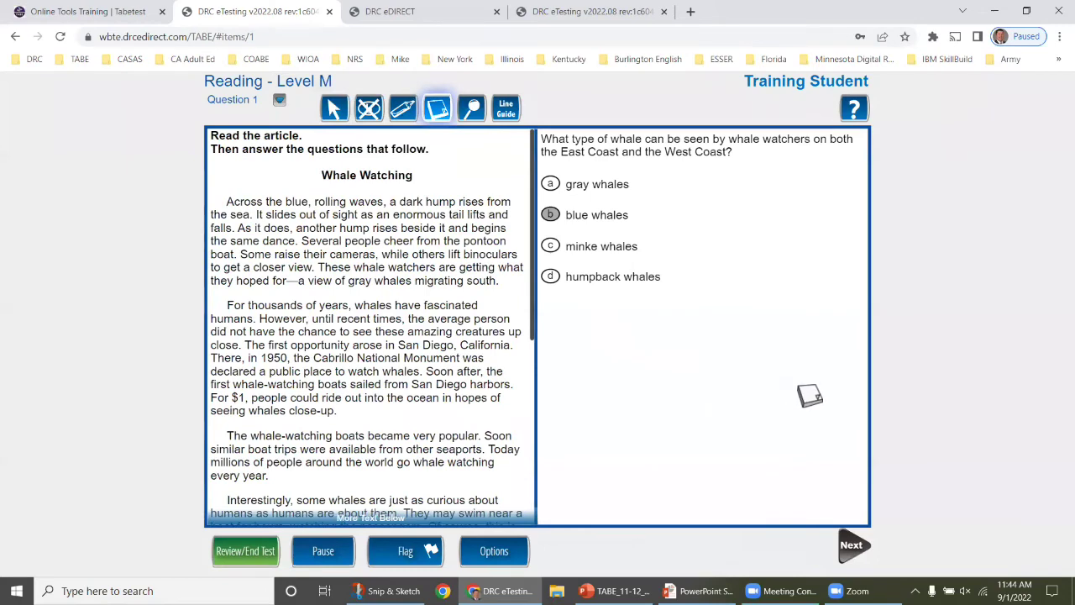
pyautogui.moveTo(524, 274); pyautogui.dragTo(820, 322)
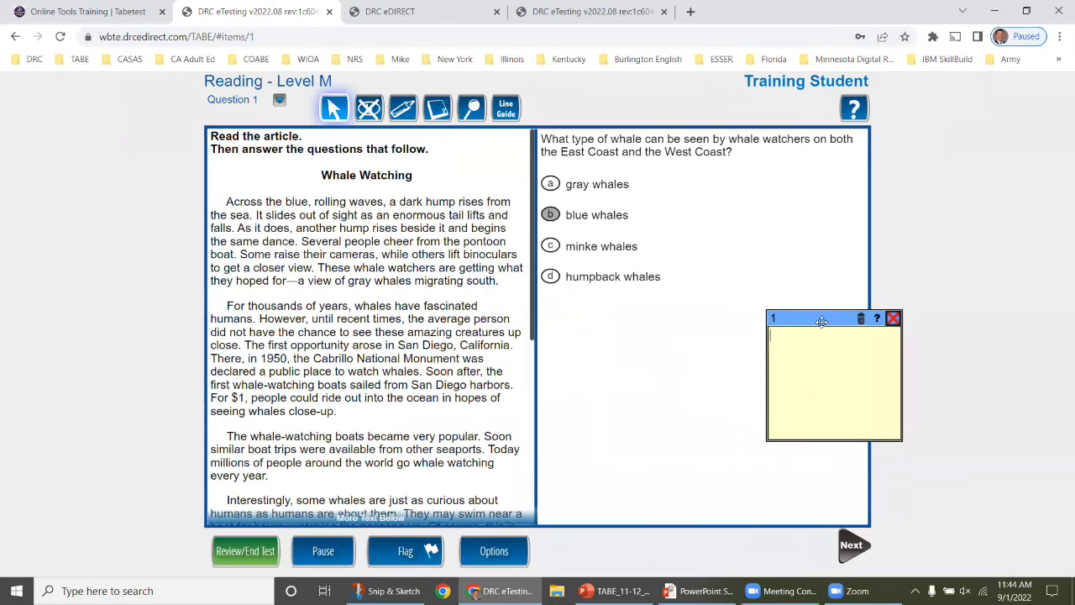
pyautogui.click(893, 319)
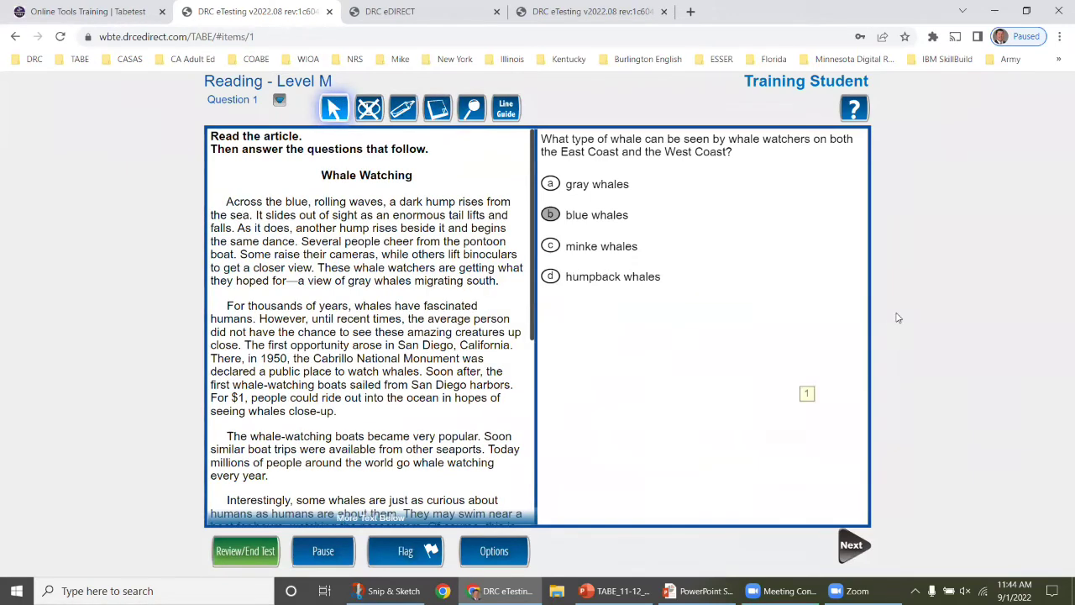
# Step: Magnify the test page to 1.5 times, view its right side, then turn magnification off
pyautogui.click(471, 109)
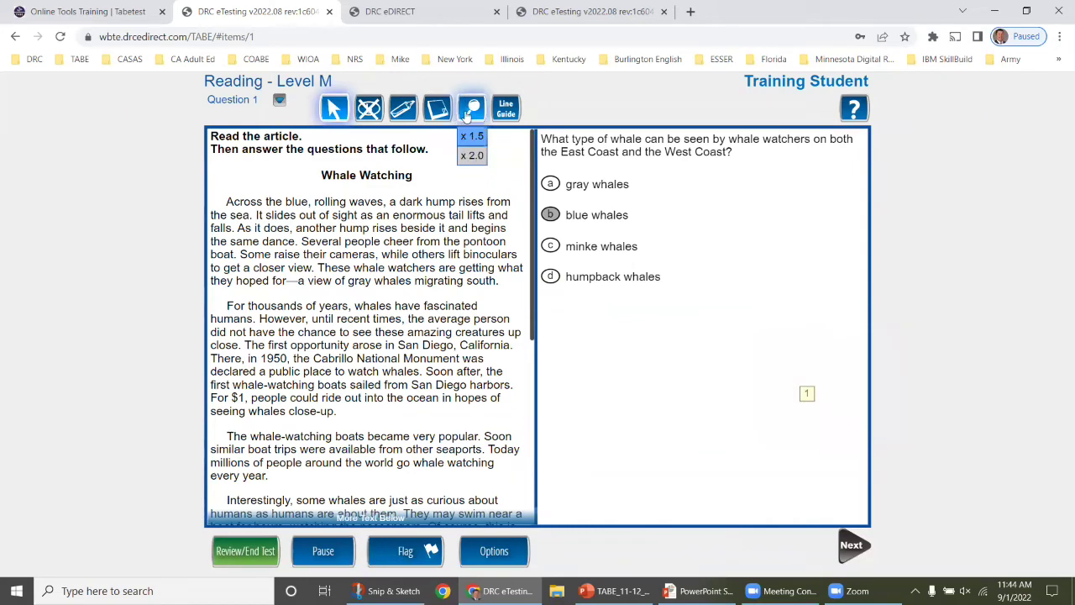
pyautogui.click(471, 136)
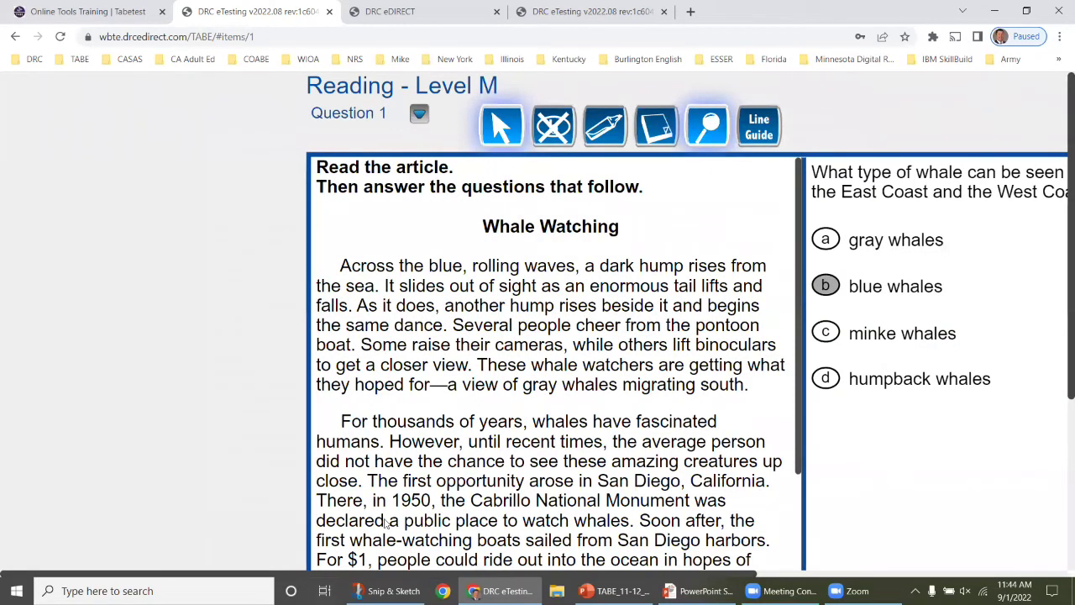
pyautogui.click(857, 576)
pyautogui.click(860, 577)
pyautogui.click(469, 123)
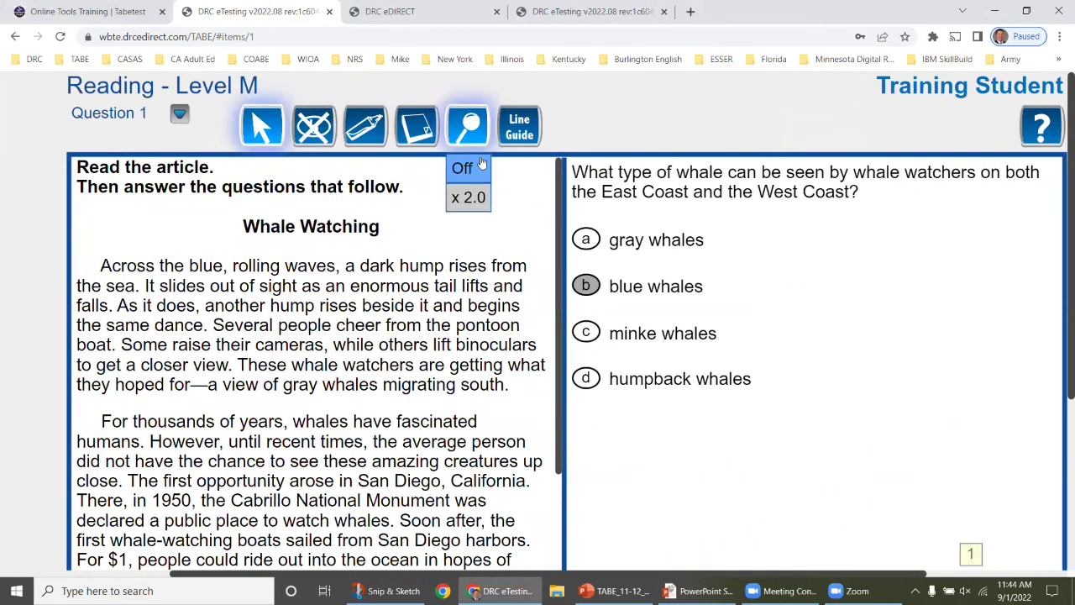
pyautogui.click(462, 168)
# Step: Turn the line guide on, lower it onto the first paragraph, then turn it off
pyautogui.click(507, 116)
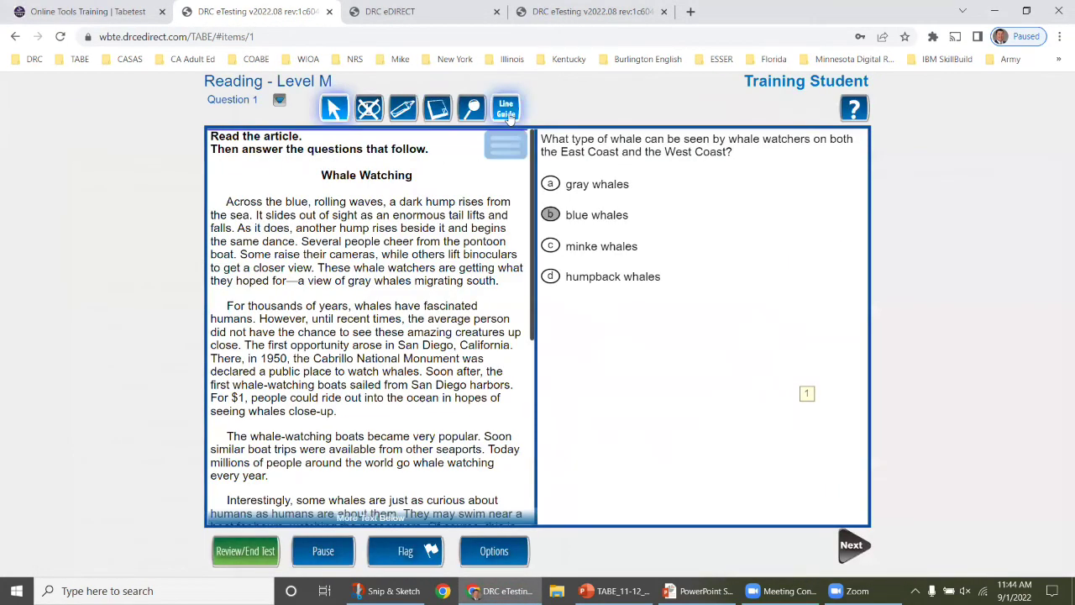
pyautogui.moveTo(505, 164); pyautogui.dragTo(513, 281)
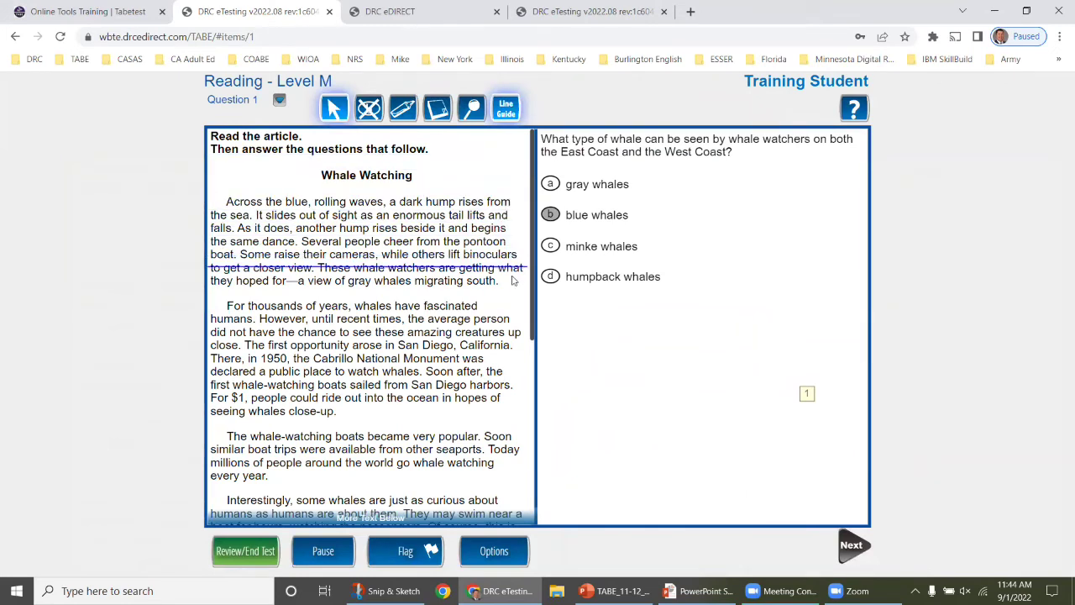
pyautogui.click(508, 111)
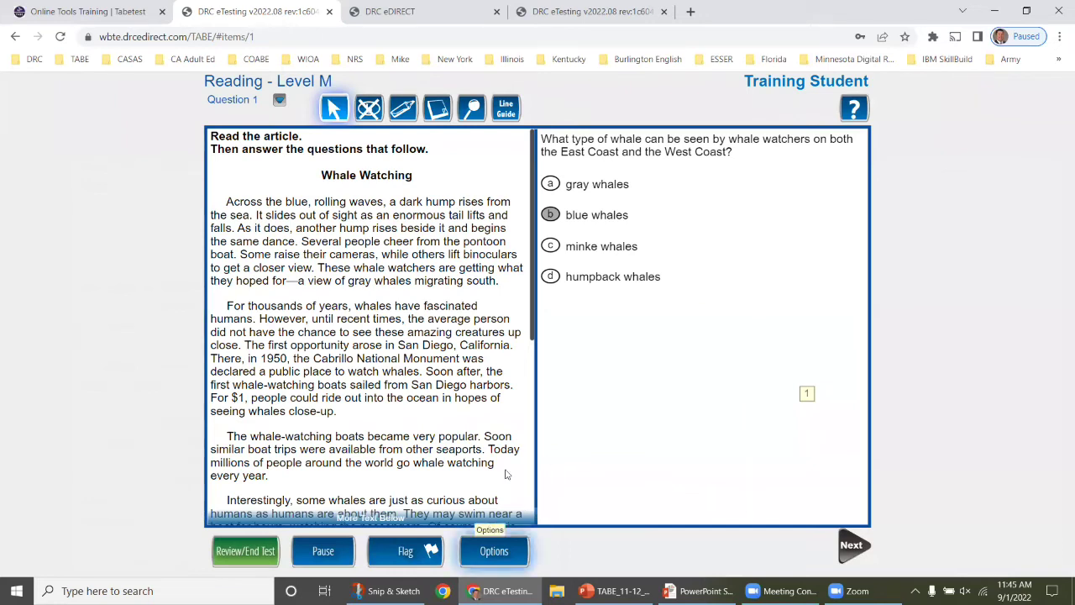
# Step: Set a green background for the passage and question, then close Color Choices
pyautogui.click(494, 551)
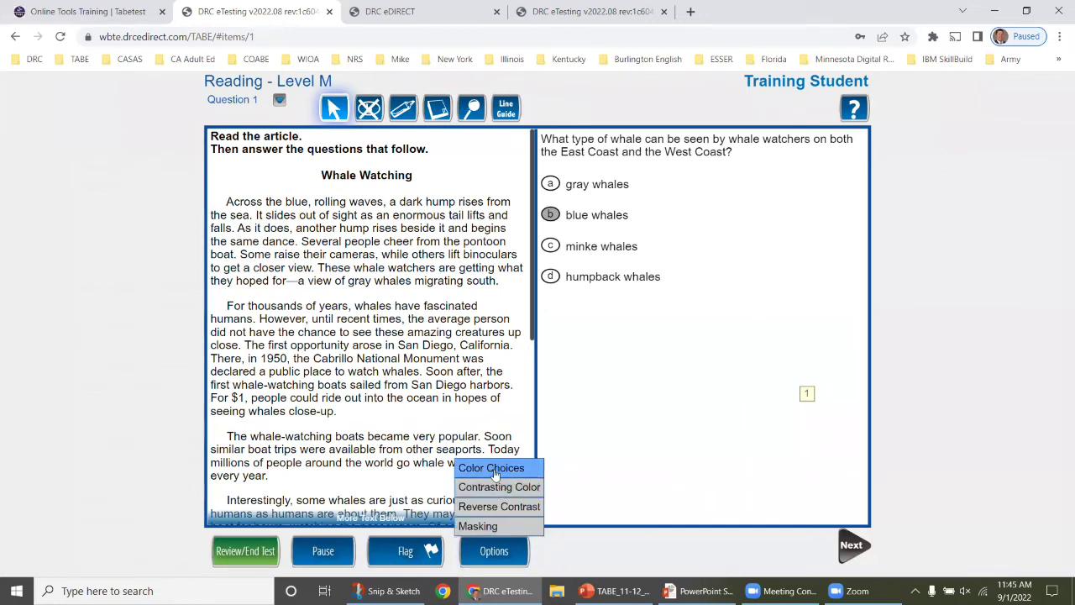
pyautogui.click(495, 472)
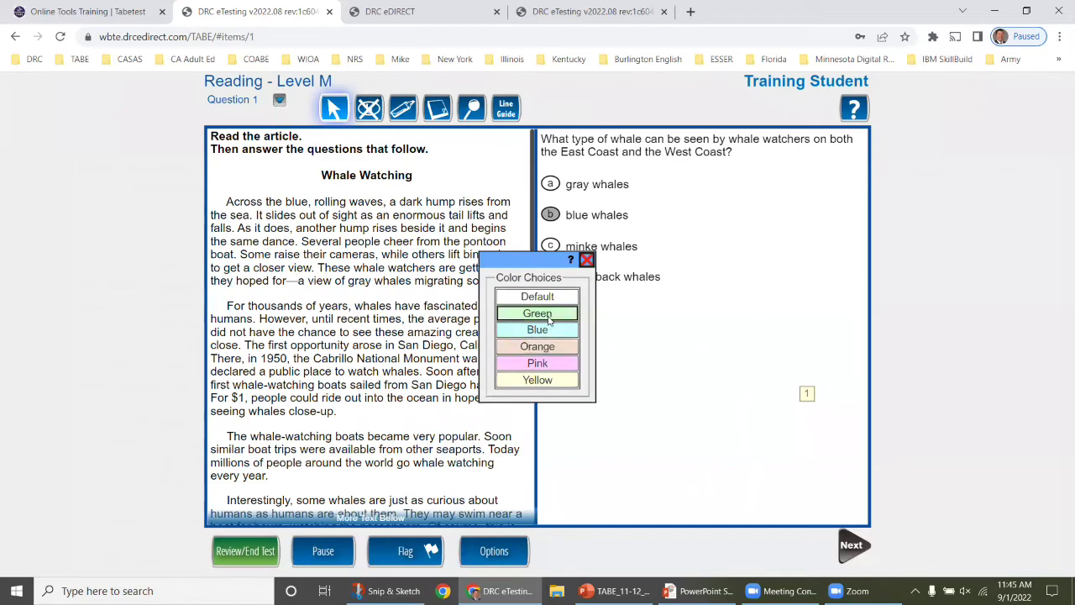
pyautogui.click(548, 315)
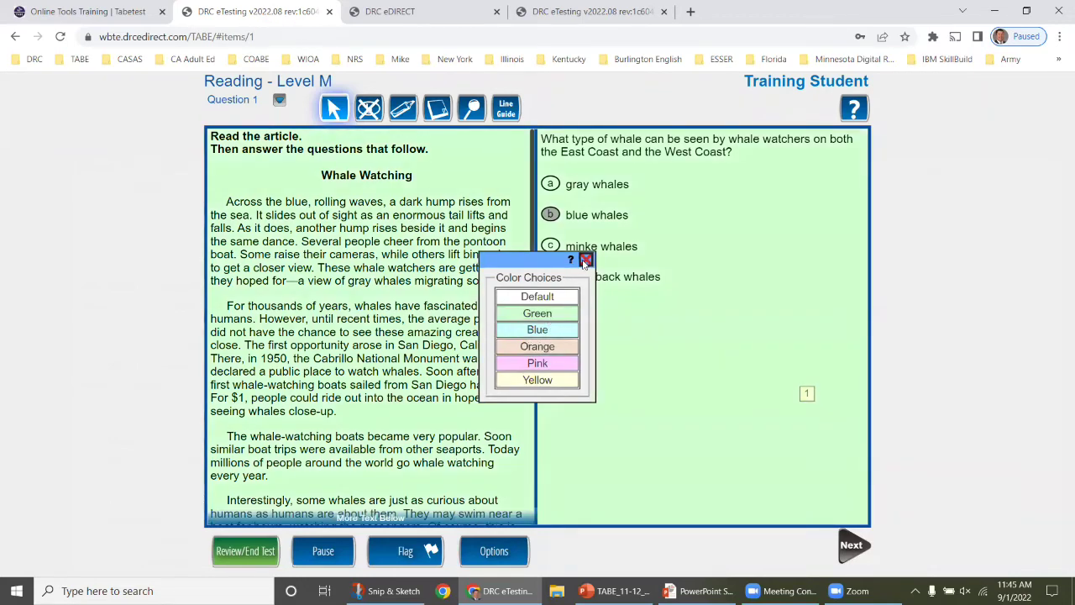
pyautogui.click(586, 260)
# Step: Apply the Red on Blue contrasting colour scheme, then switch back to Default colours
pyautogui.click(494, 550)
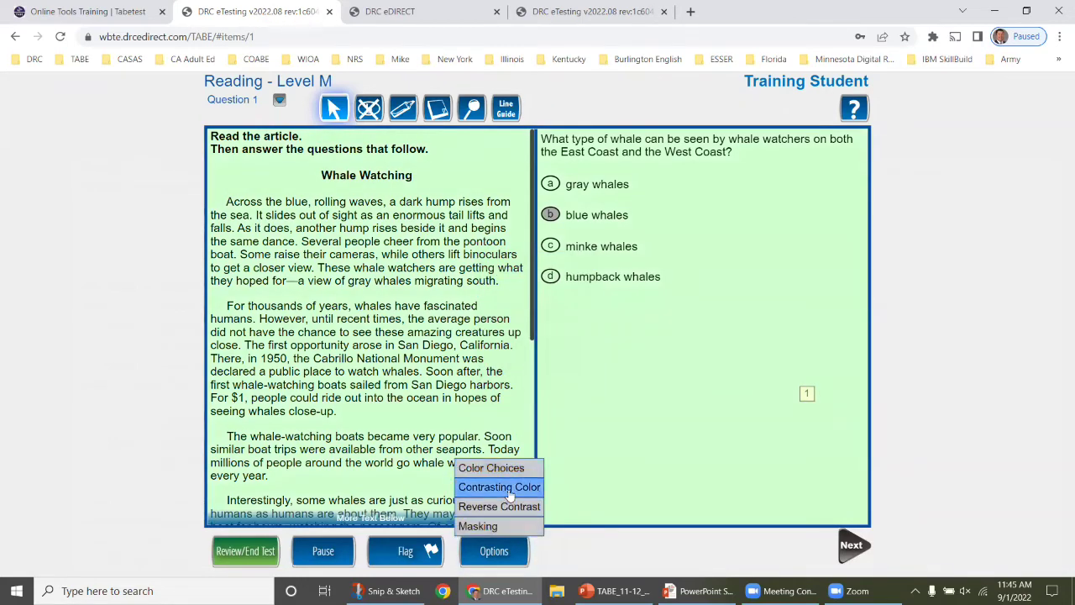
pyautogui.click(497, 487)
pyautogui.click(594, 376)
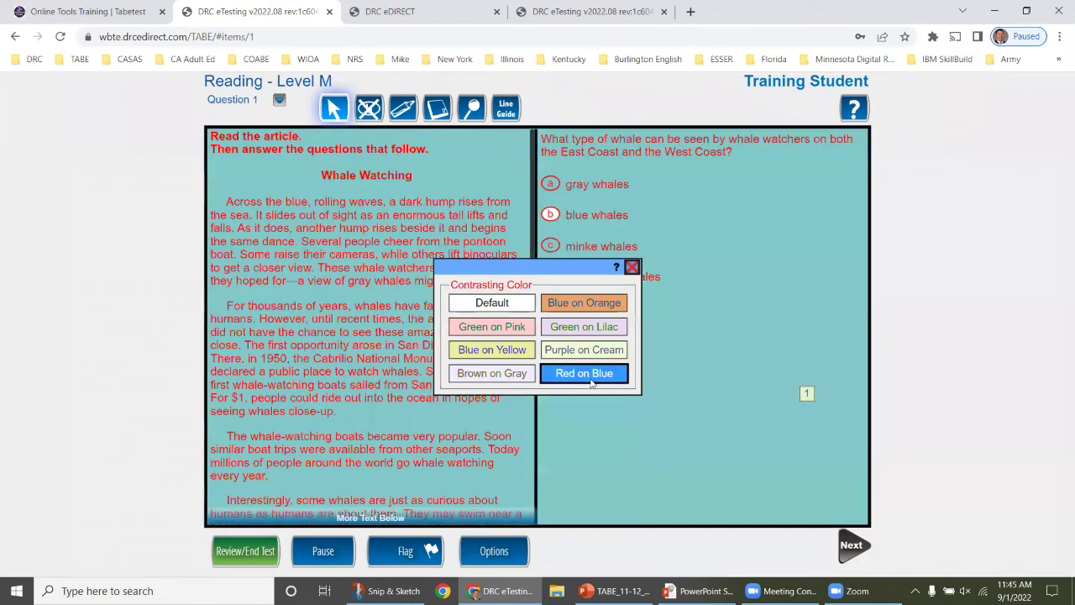
pyautogui.click(483, 304)
pyautogui.click(507, 493)
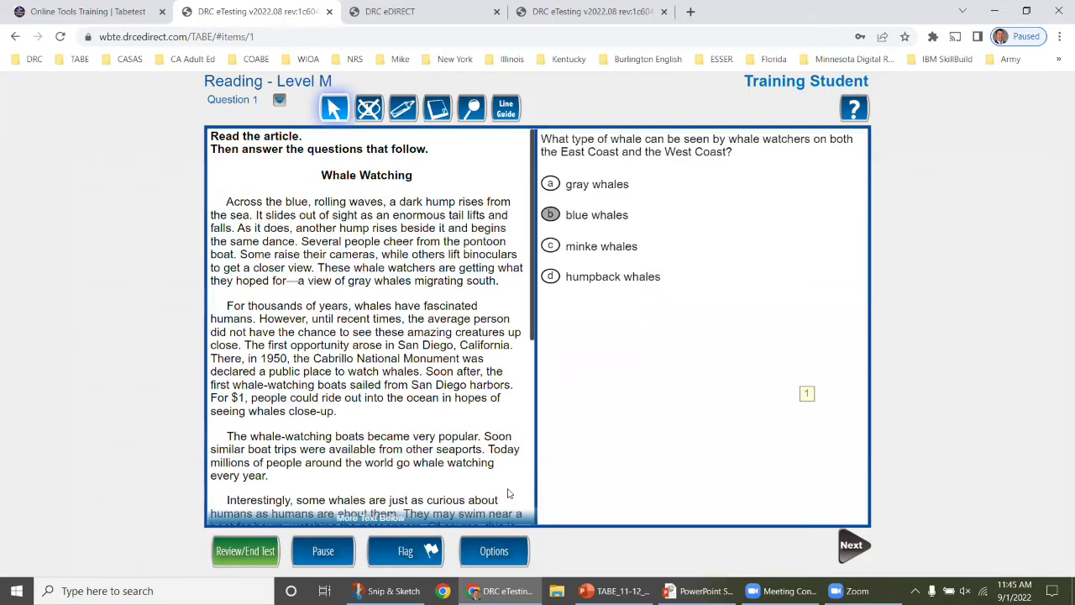
# Step: Turn reverse contrast on, then back off, and close the setting
pyautogui.click(494, 550)
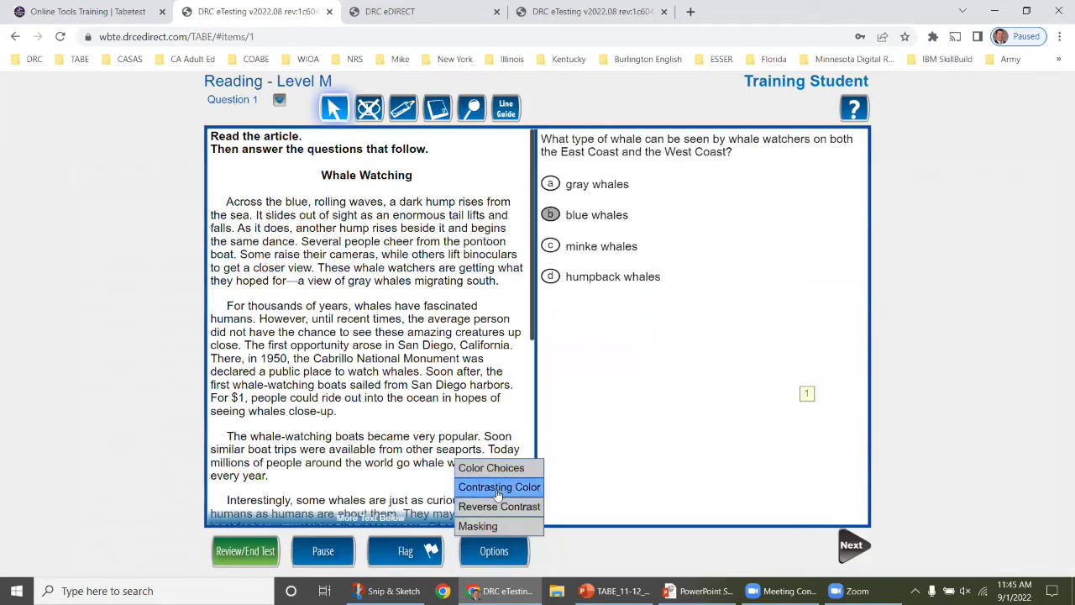
pyautogui.click(499, 506)
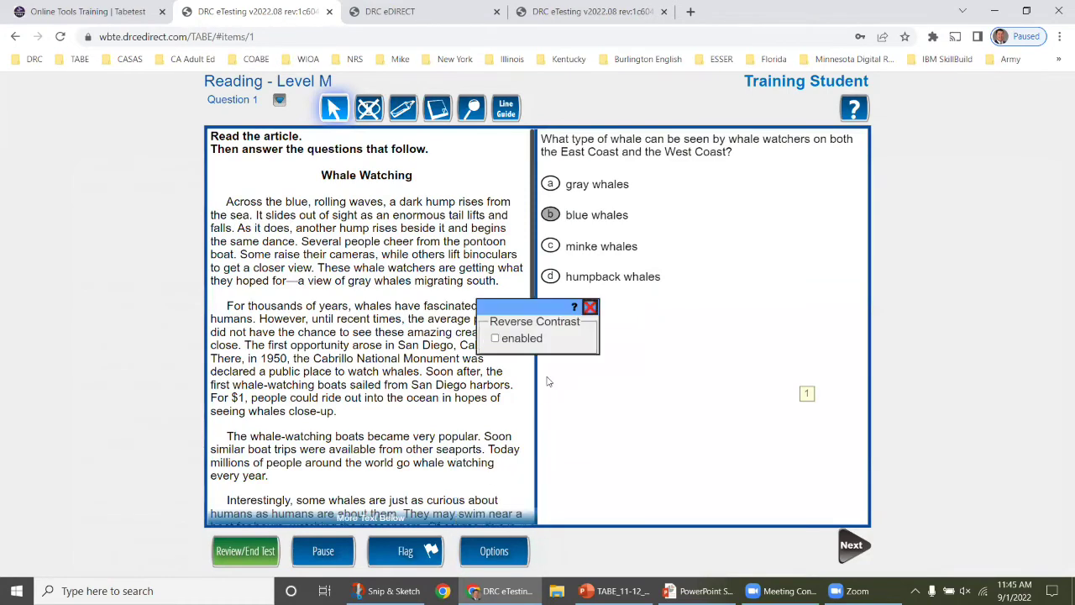
pyautogui.click(495, 338)
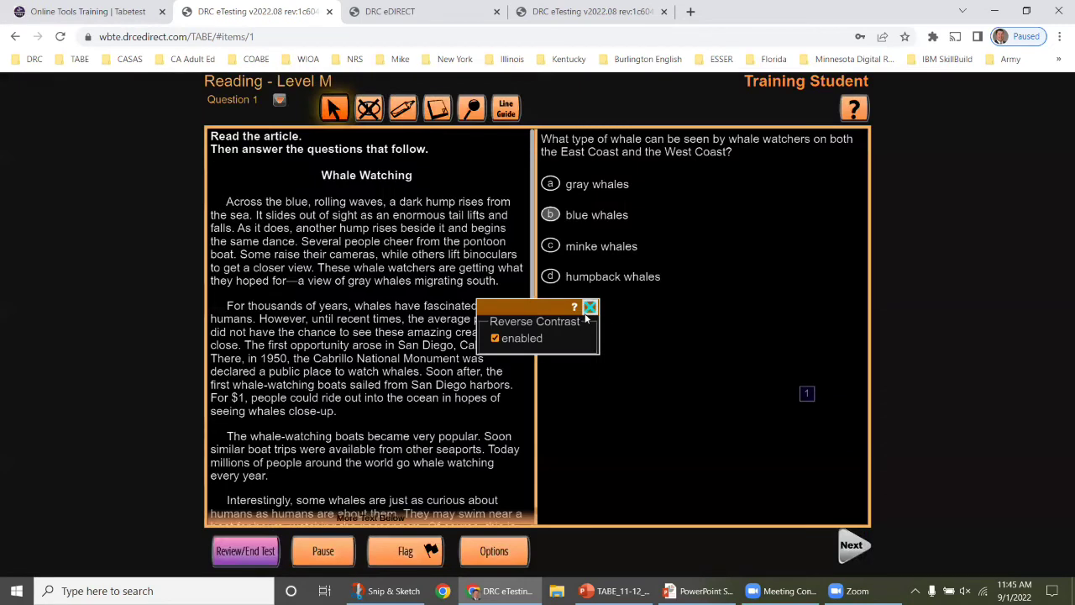
pyautogui.click(496, 338)
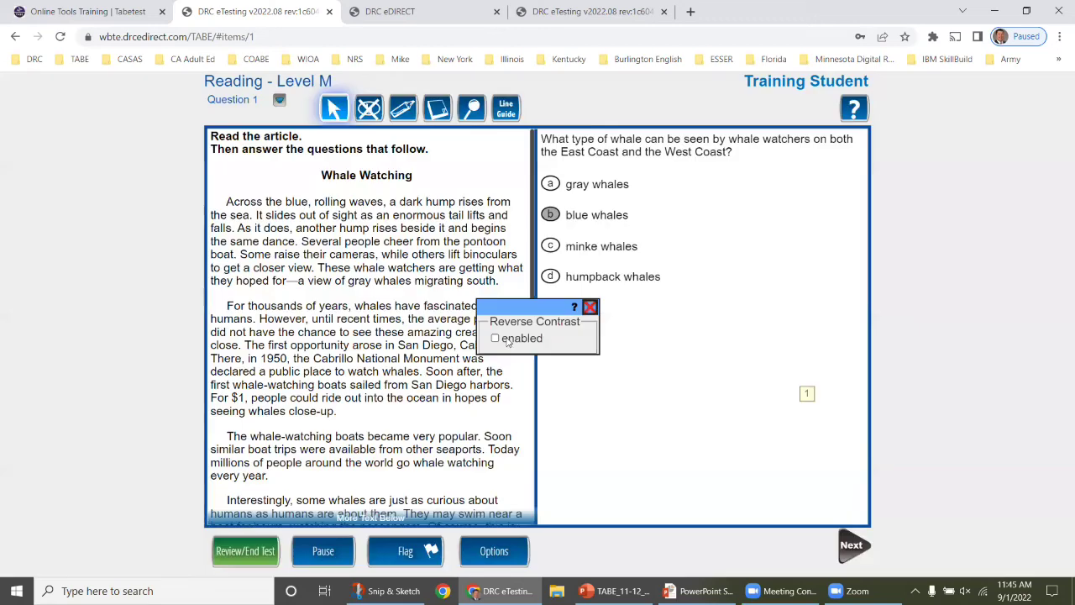
pyautogui.click(591, 308)
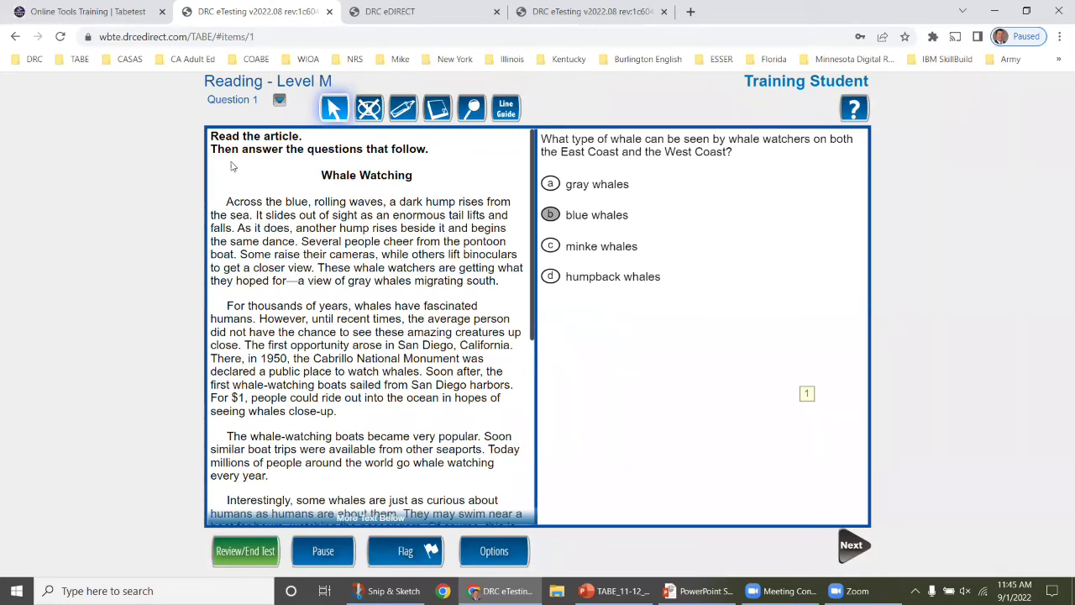
# Step: Flag Question 1 for review and advance to Question 7
pyautogui.click(427, 552)
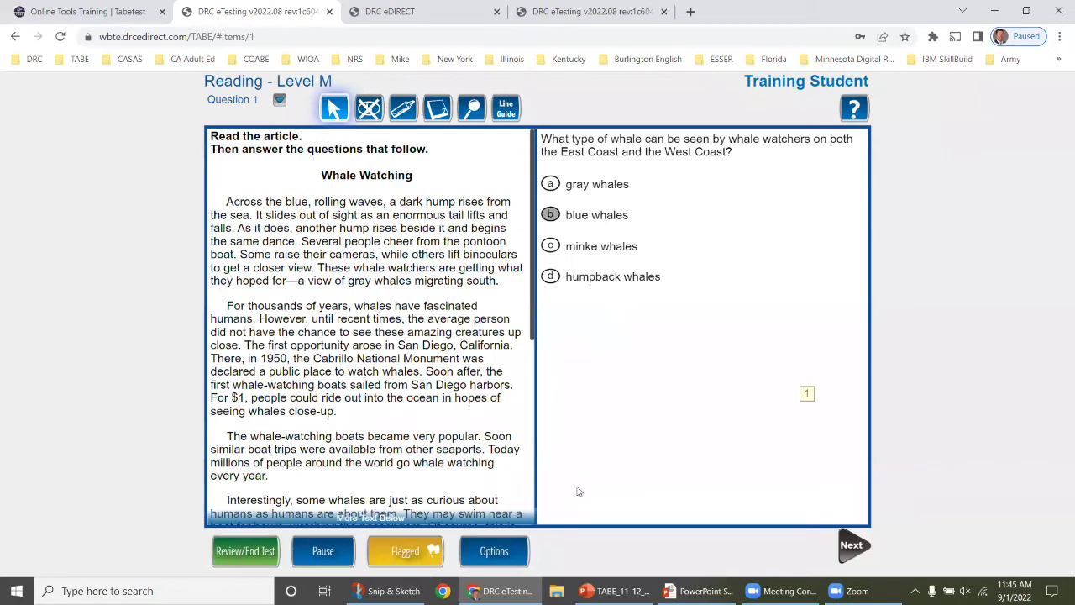
pyautogui.click(833, 568)
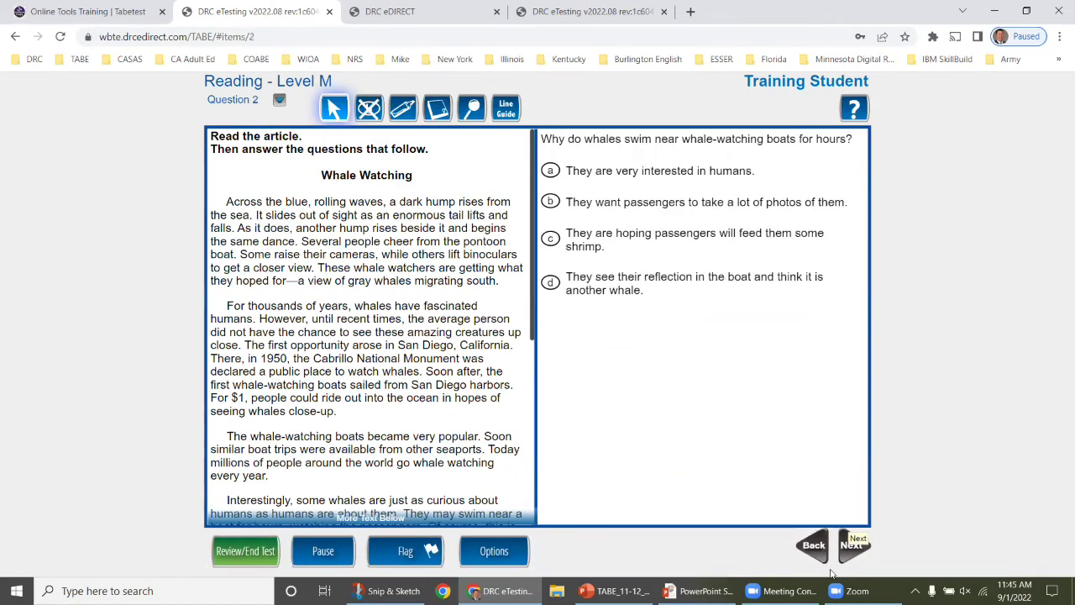
pyautogui.click(831, 571)
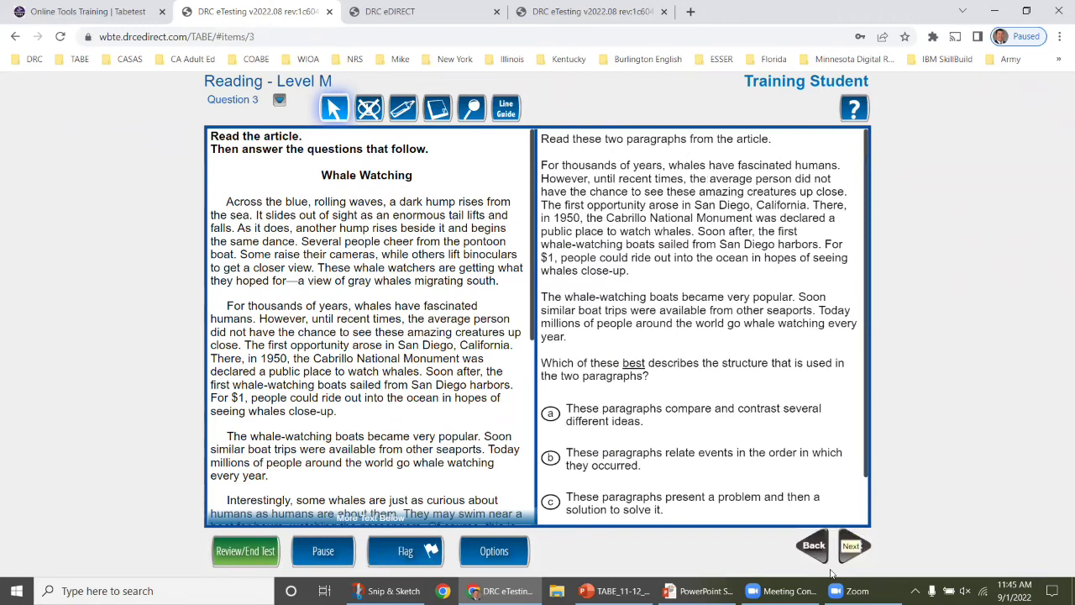
pyautogui.click(831, 573)
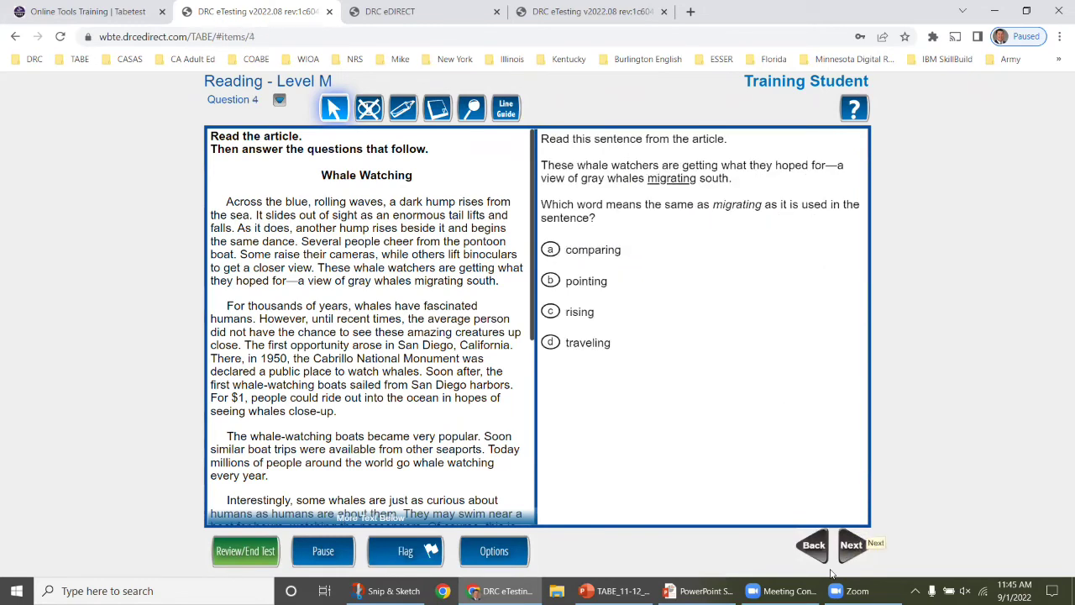
pyautogui.click(831, 572)
pyautogui.click(831, 572)
pyautogui.click(832, 573)
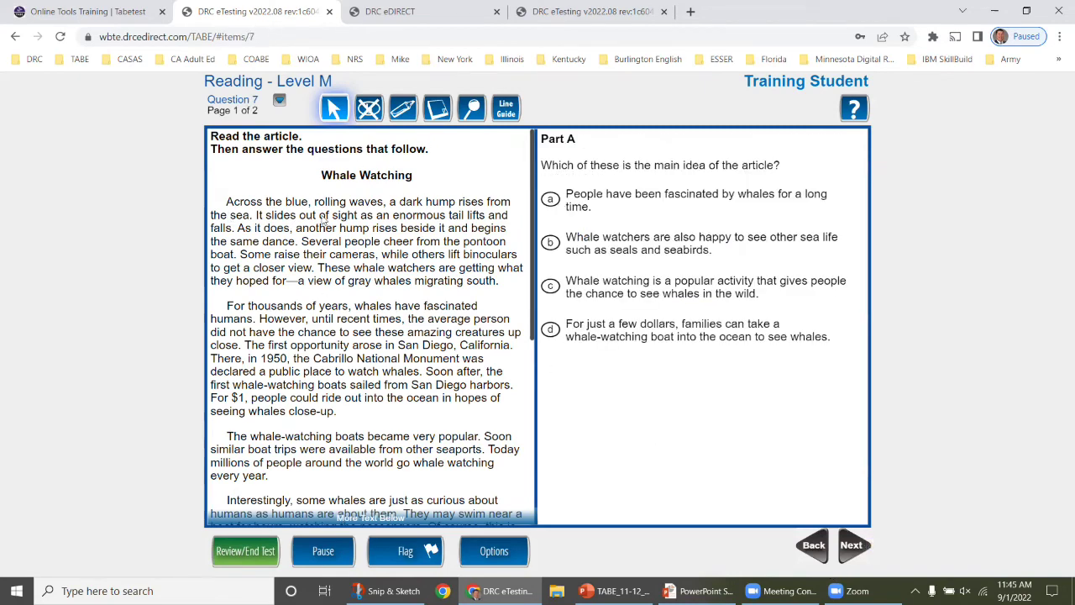
# Step: Answer Question 7 with option a and the sea lions and seabirds sentence, then reach review
pyautogui.click(549, 201)
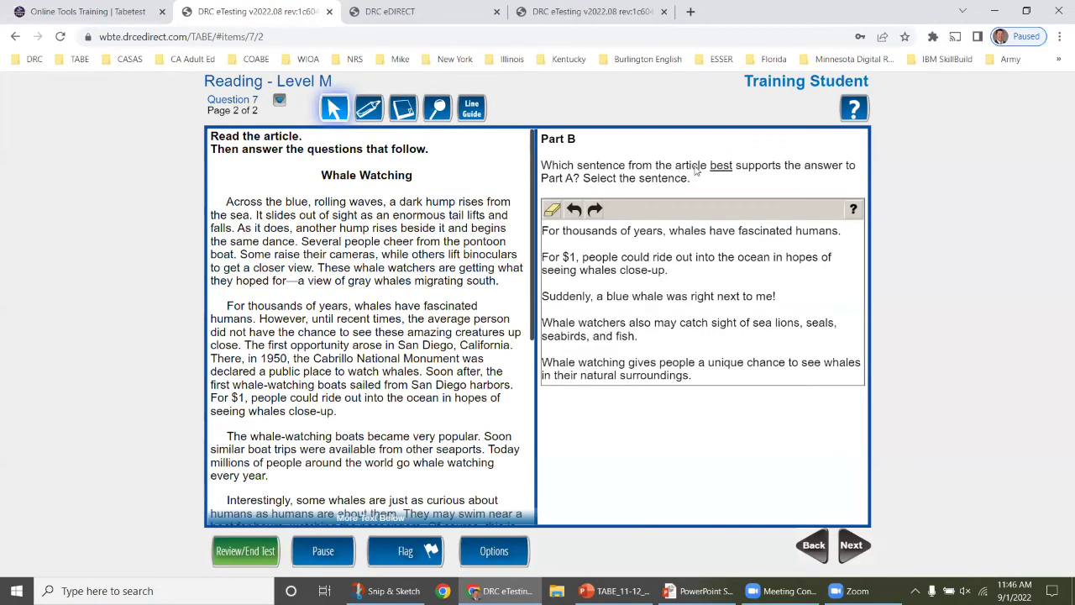
pyautogui.click(578, 333)
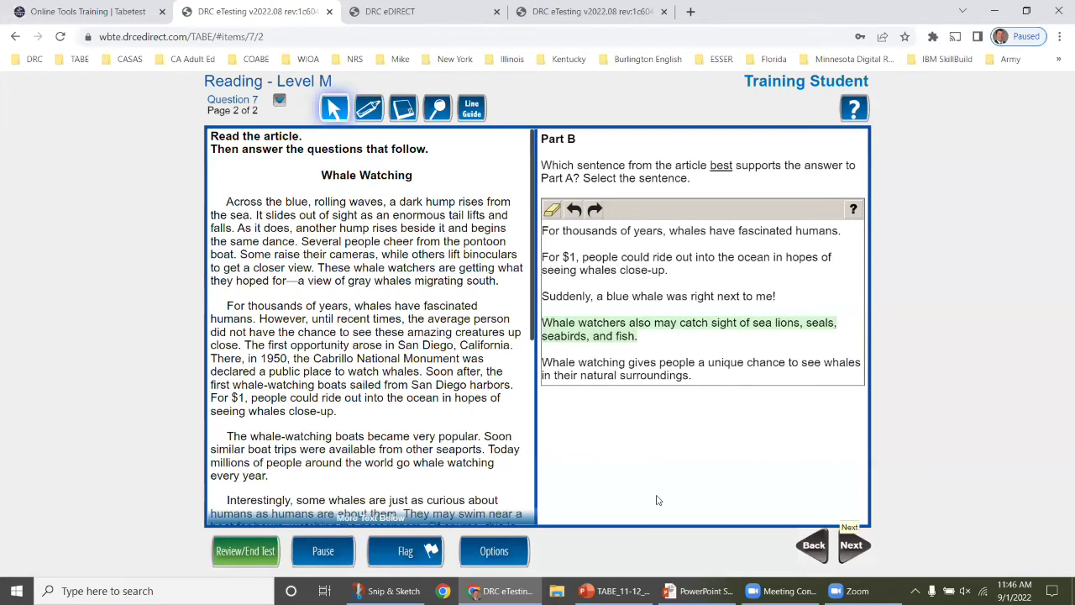
pyautogui.click(851, 545)
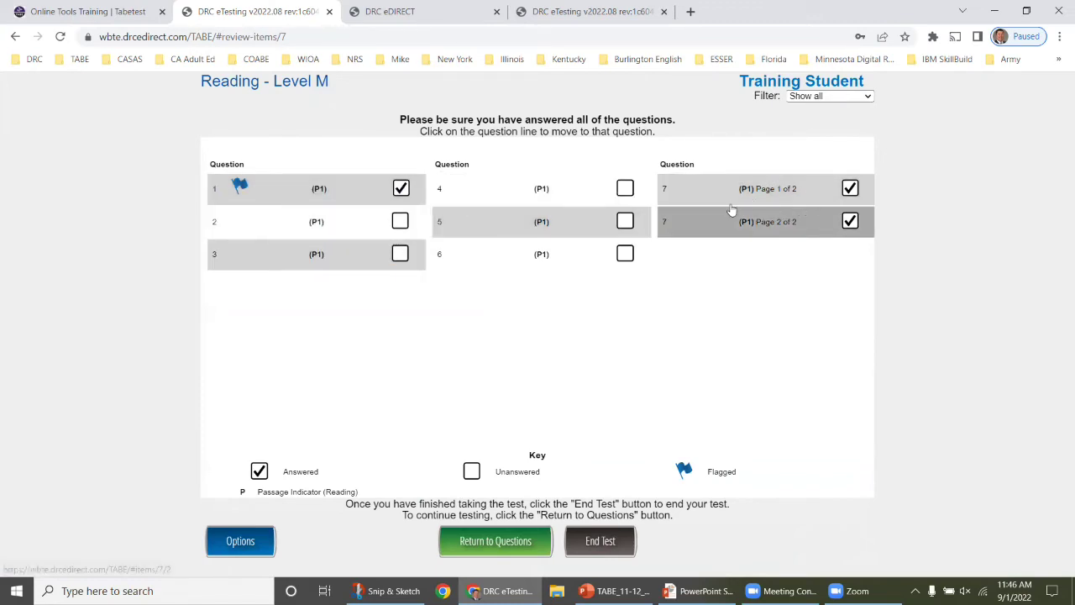
# Step: Jump from the review list to Question 2, then to Question 5 via the question dropdown
pyautogui.click(276, 222)
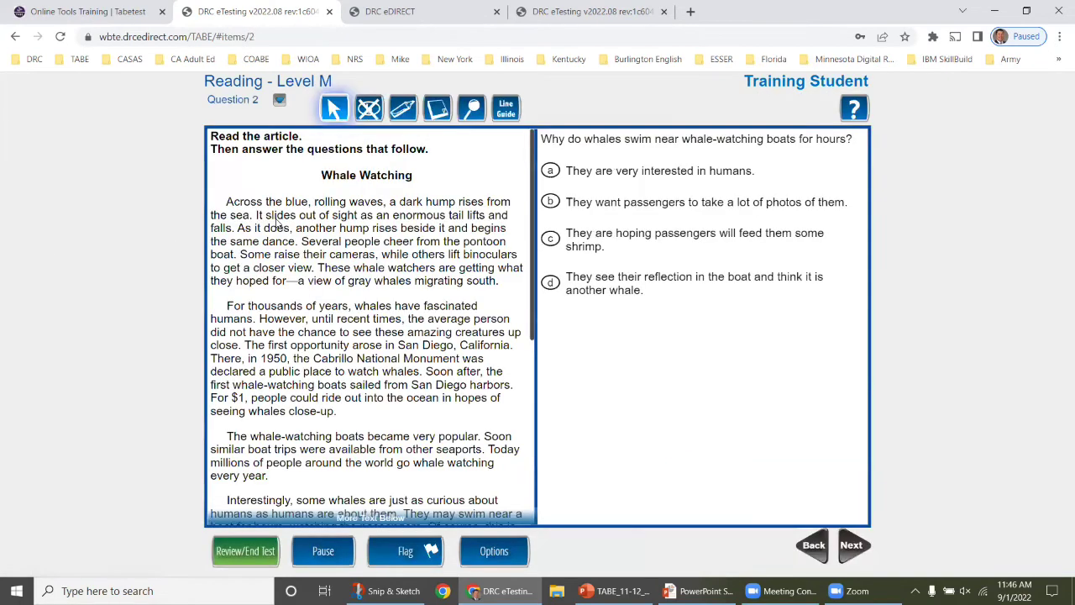
pyautogui.click(280, 100)
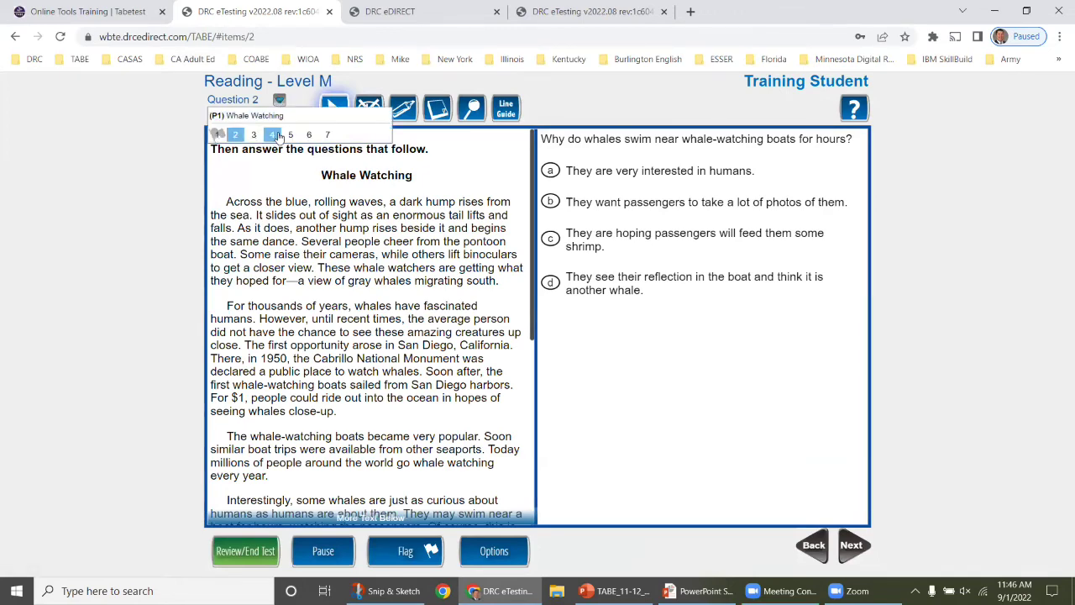
pyautogui.click(290, 135)
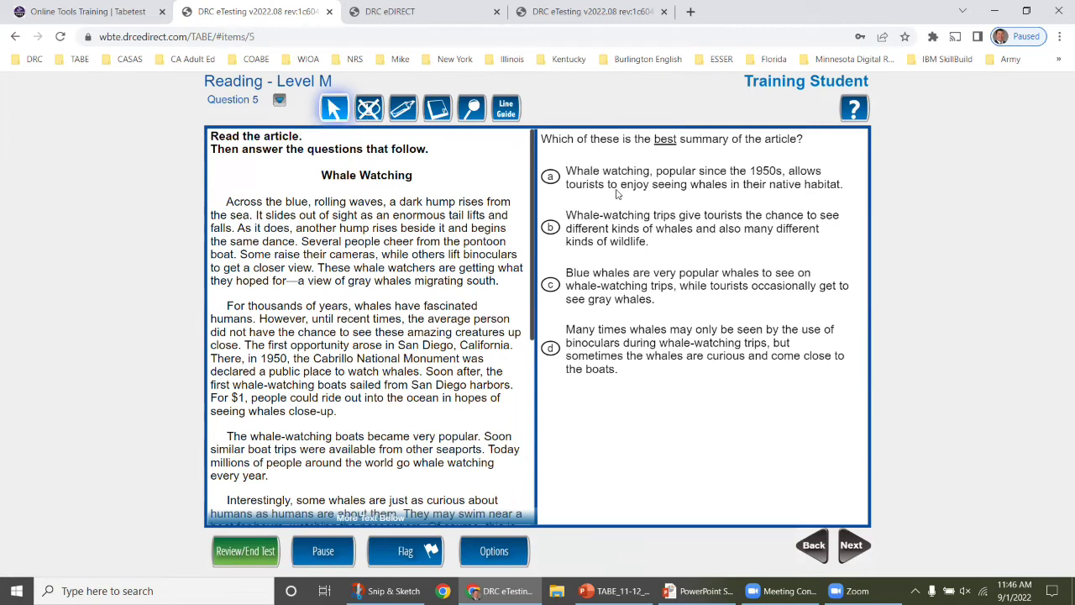
# Step: Start ending the test, back out without submitting, and return to Question 5
pyautogui.click(229, 538)
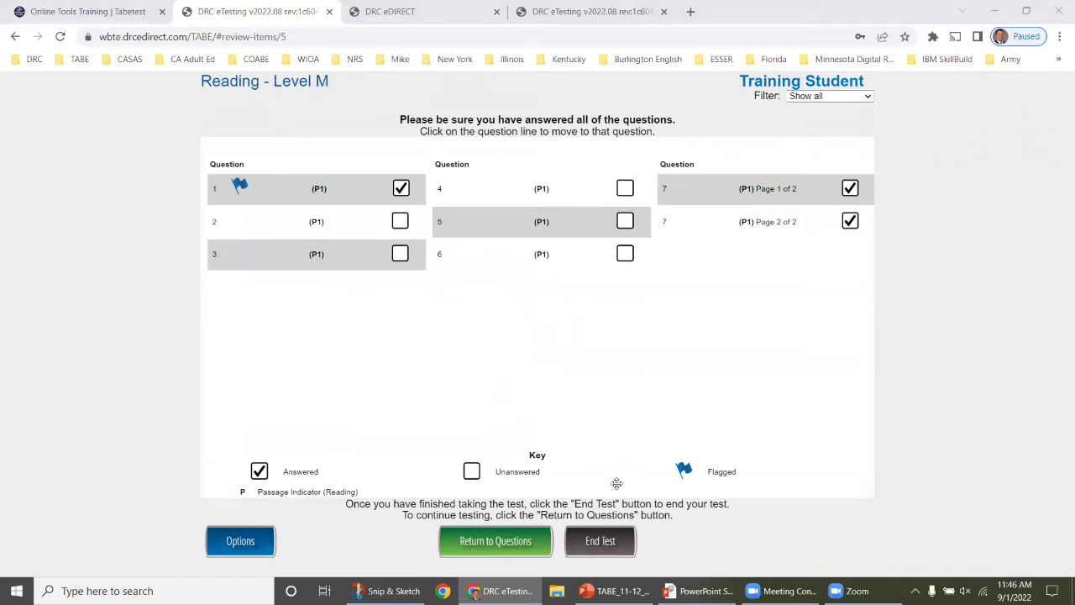
pyautogui.click(594, 544)
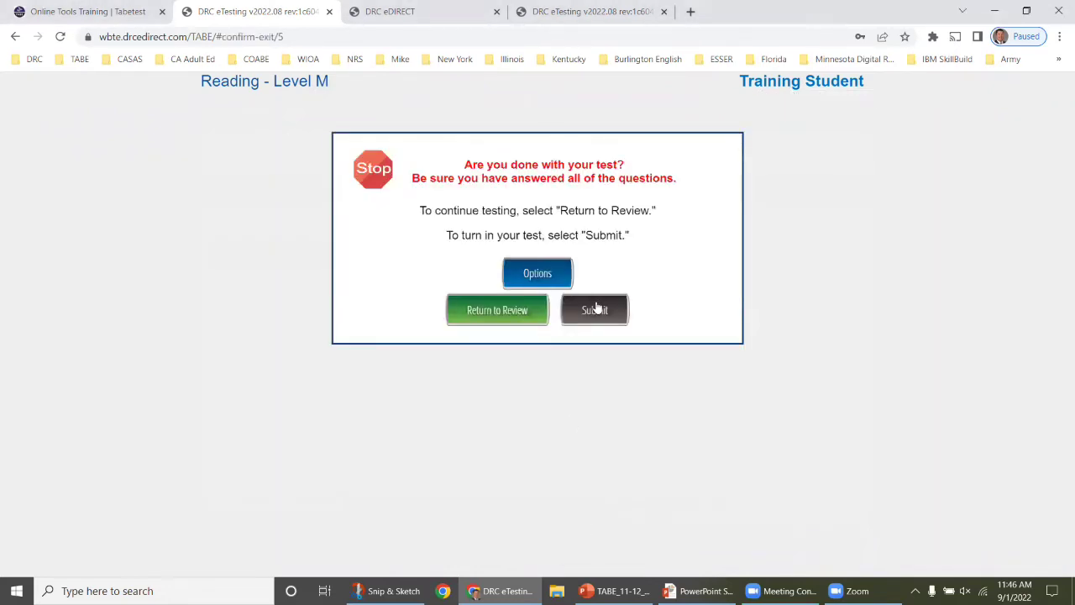
pyautogui.click(495, 310)
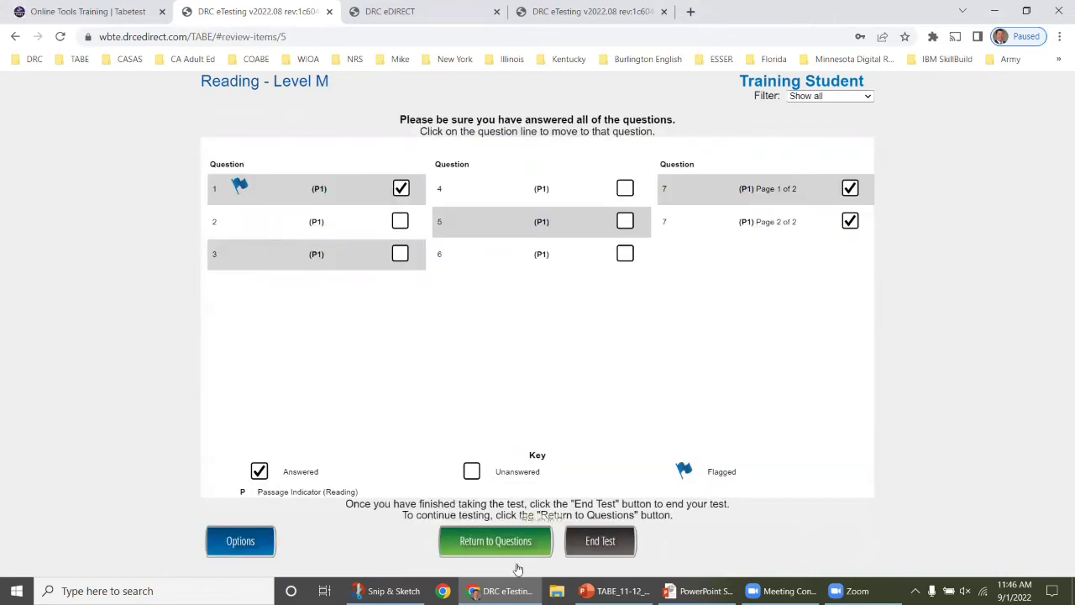
pyautogui.click(505, 543)
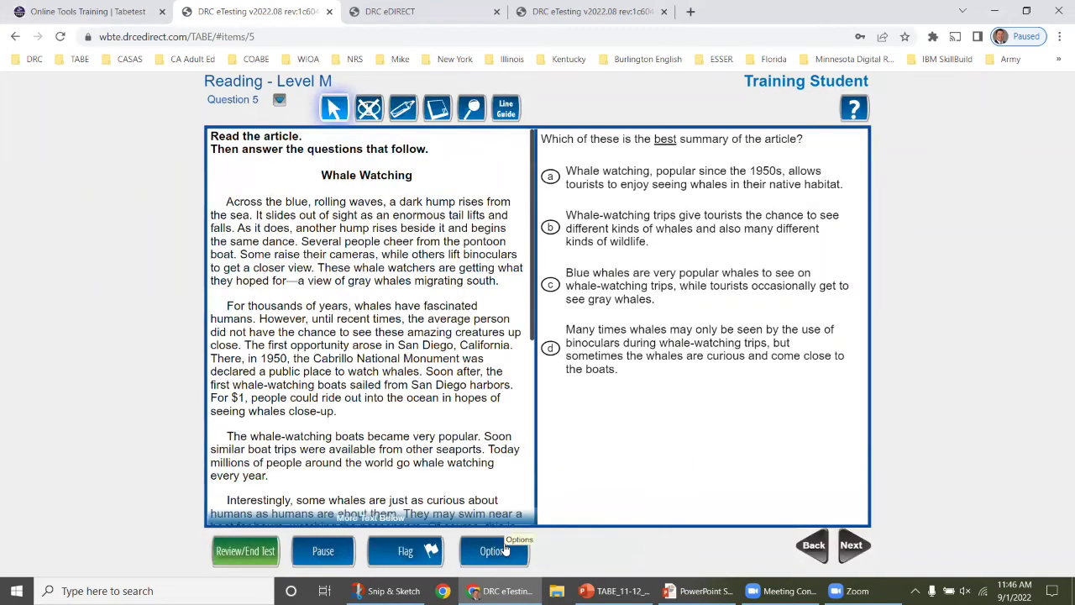